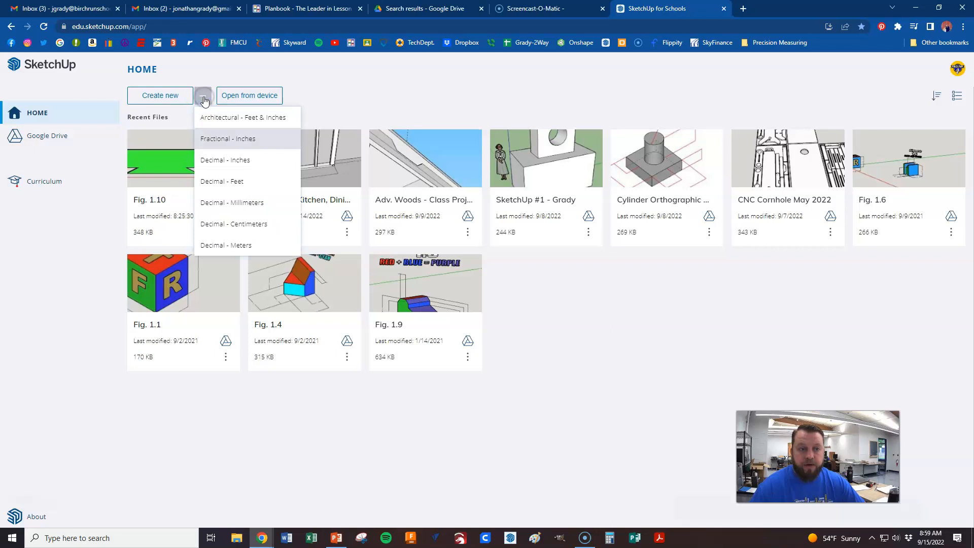
Create a new model with the Architectural - Feet & Inches template.
left_click(215, 118)
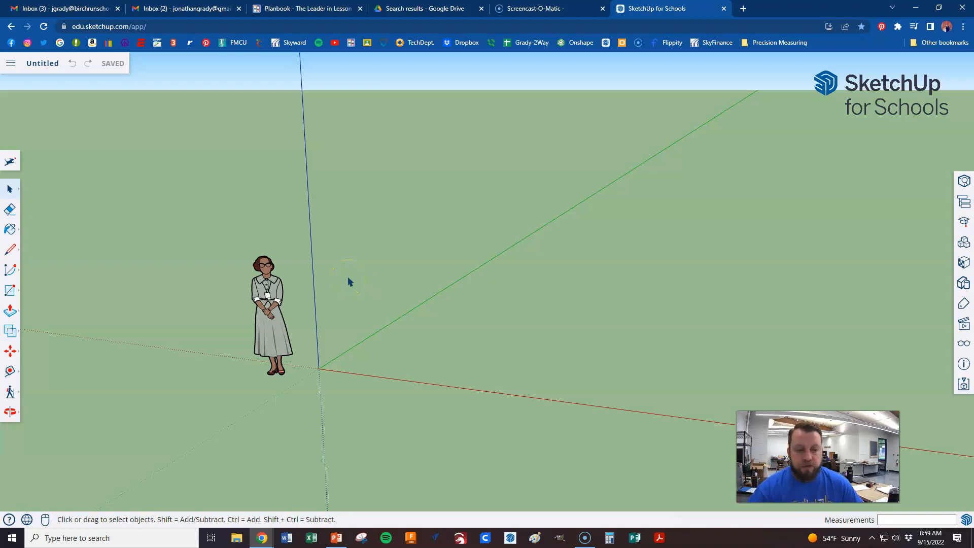
Draw a 16' by 9' rectangle on the ground beside the origin, long side along the red axis, and undo it.
key("r")
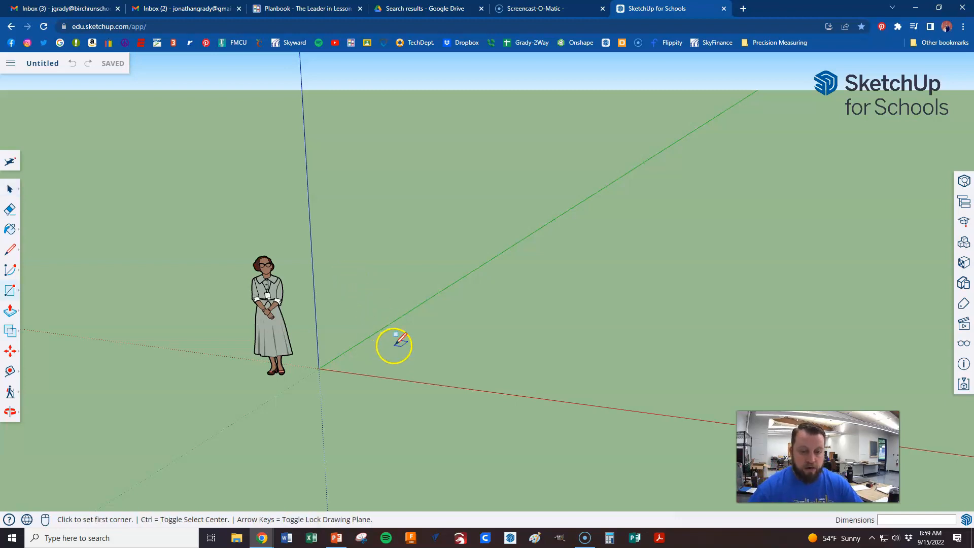
left_click(348, 364)
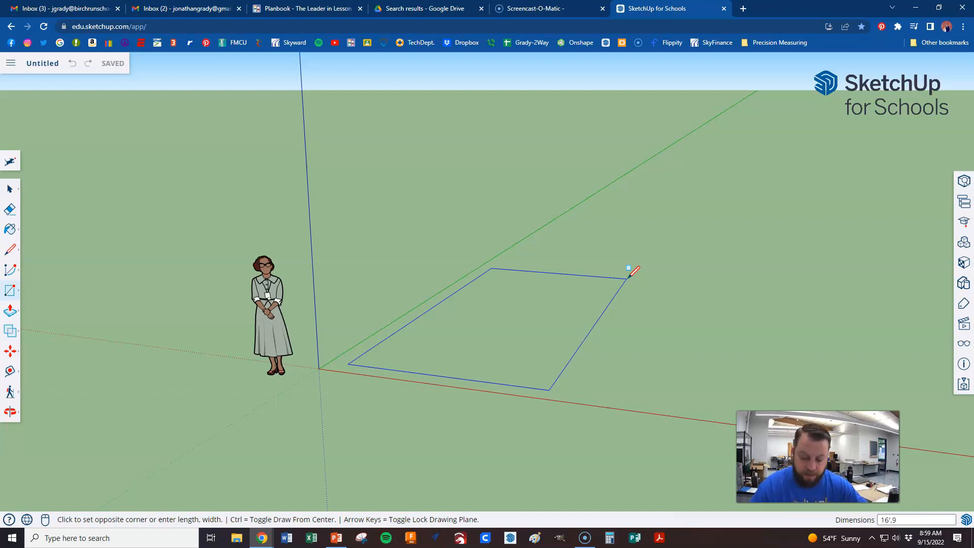
key("Return")
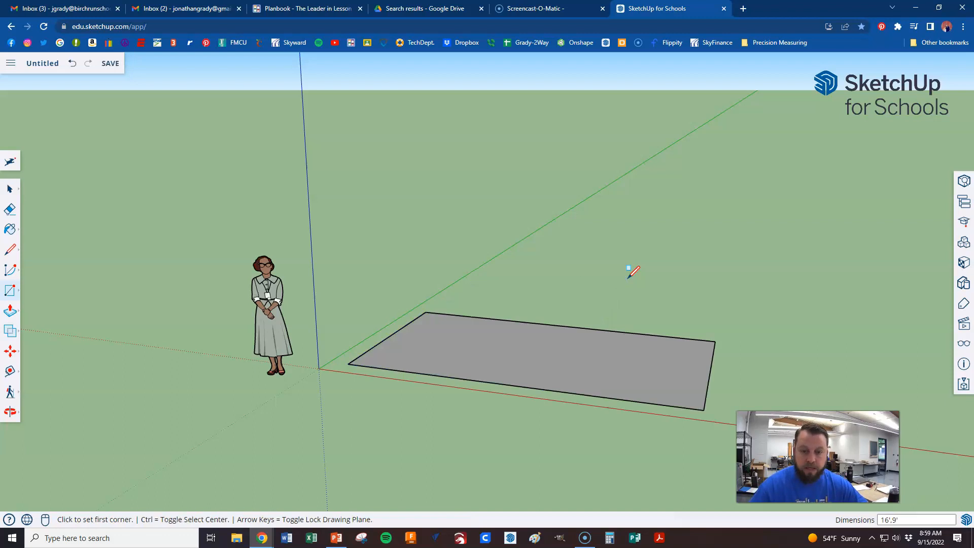
scroll(440, 325, "down", 2)
middle_click_drag(441, 323, 460, 386)
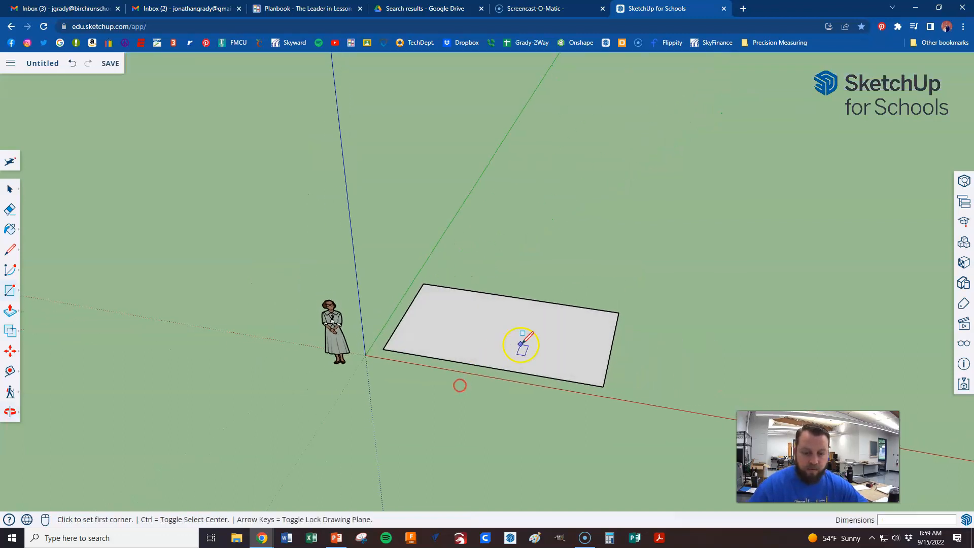
scroll(572, 349, "down", 1)
scroll(573, 350, "up", 1)
scroll(573, 350, "up", 1)
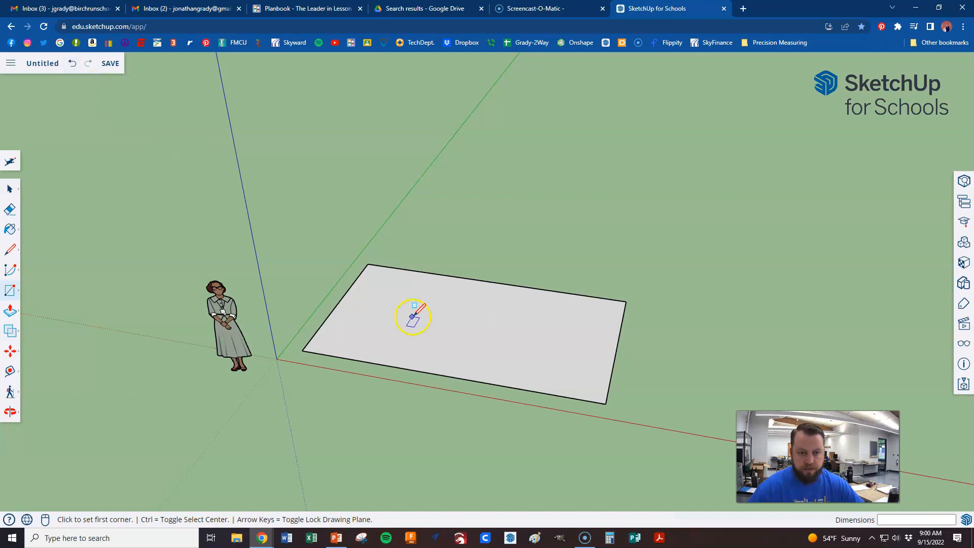
key("ctrl+z")
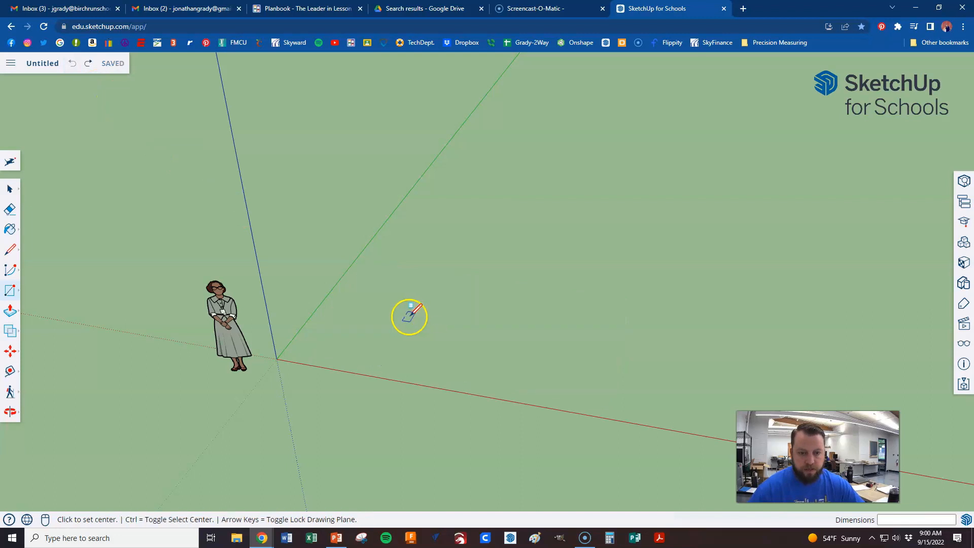
Draw a 9' by 16' rectangle on the ground beside the origin, long side along the green axis, and pull it up 9' into a box.
left_click(307, 348)
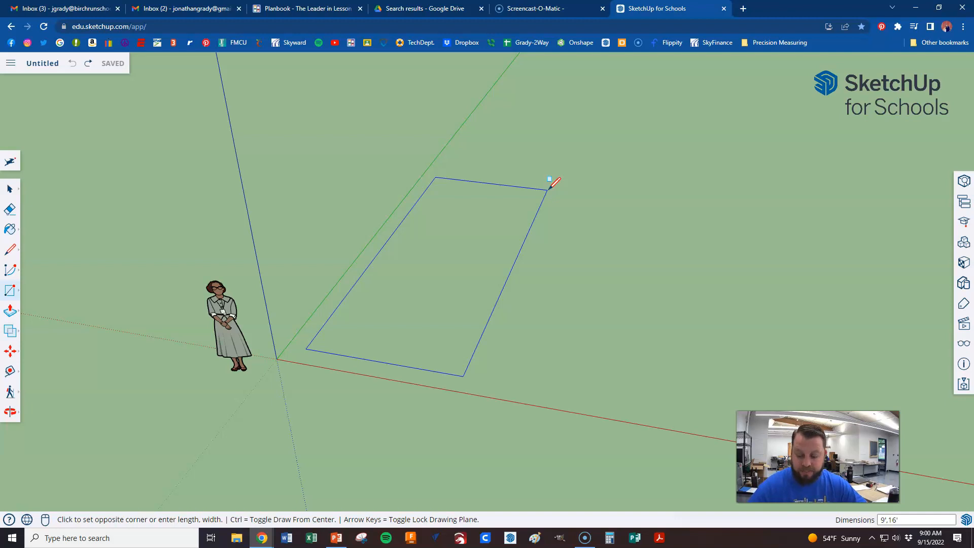
key("Return")
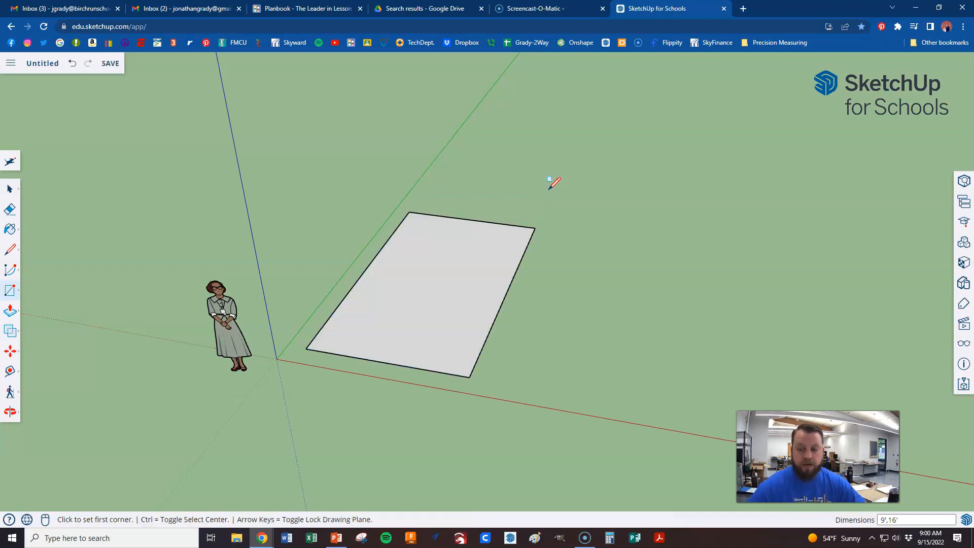
middle_click_drag(565, 235, 528, 208)
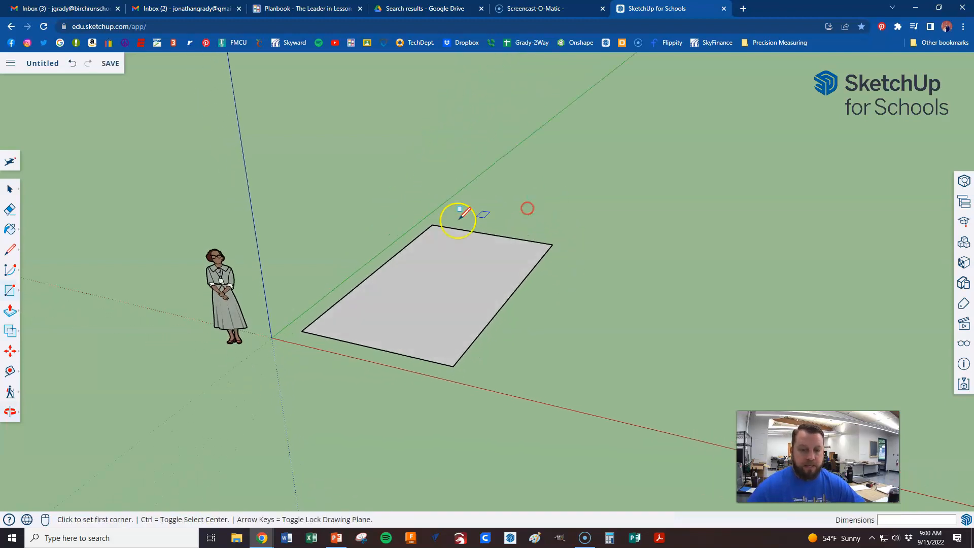
scroll(416, 231, "up", 2)
key("p")
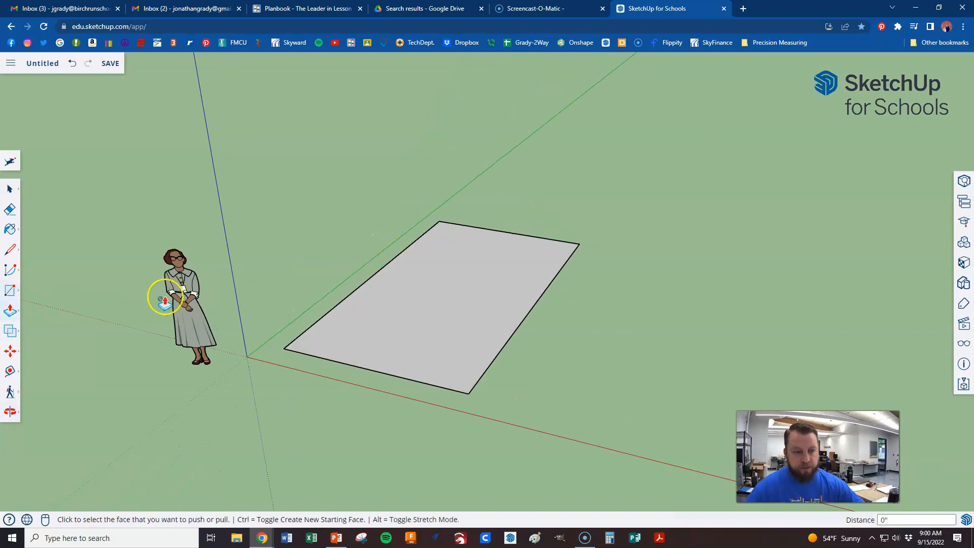
left_click(461, 318)
left_click(458, 264)
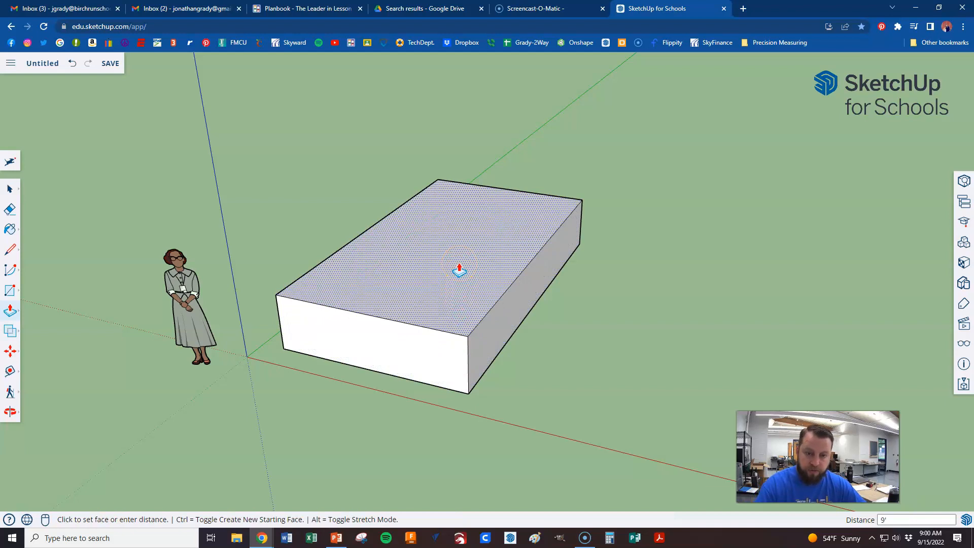
key("Return")
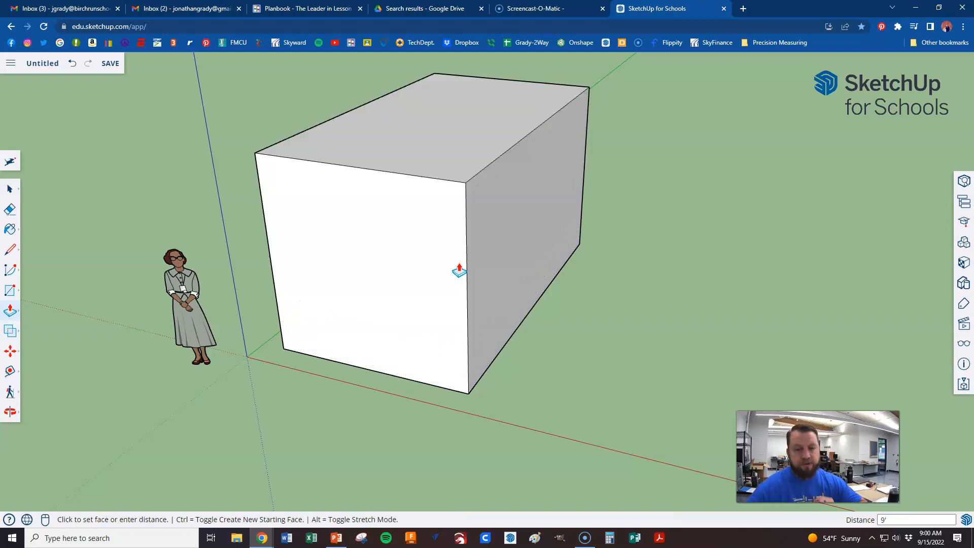
Erase the box's front vertical corner edge to remove the two adjoining walls and open up the room.
middle_click_drag(604, 289, 535, 210)
middle_click_drag(458, 102, 297, 242)
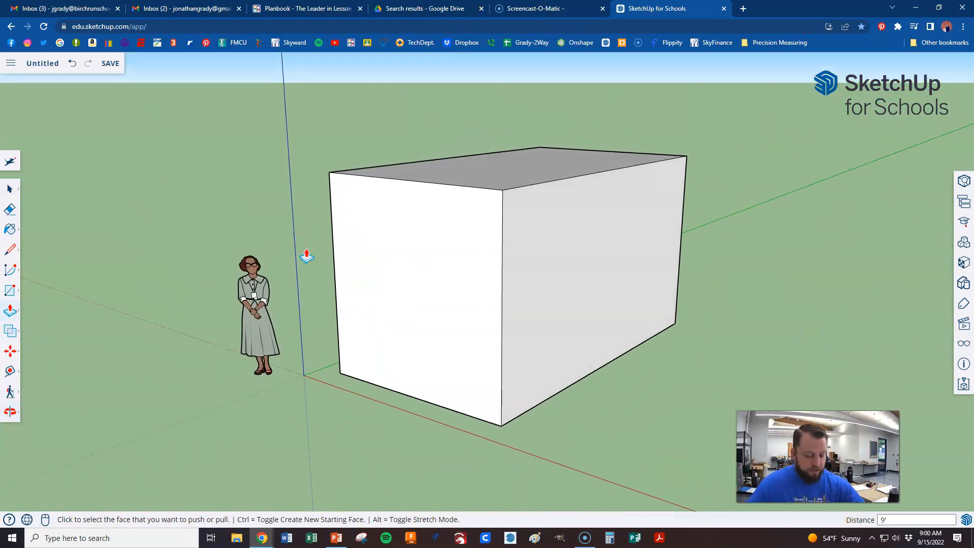
key("e")
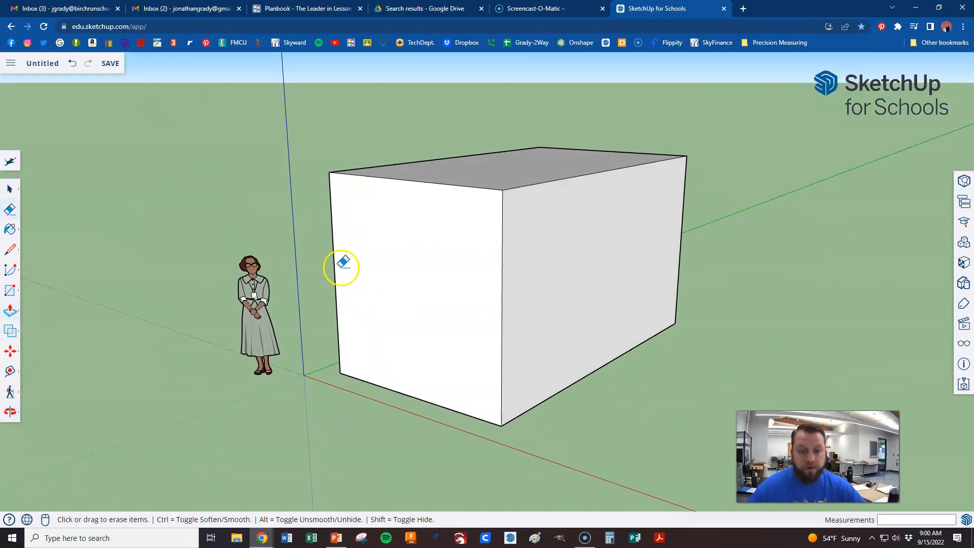
left_click(502, 275)
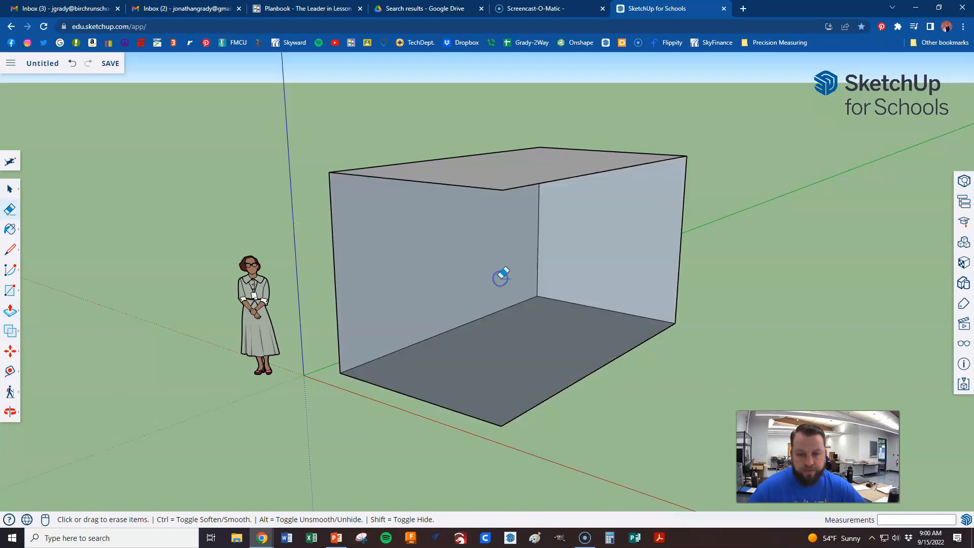
Examine the opened room's interior walls, floor and ceiling from different angles and distances.
mouse_move(548, 332)
middle_mouse_down()
mouse_move(510, 250)
mouse_move(548, 358)
mouse_move(589, 250)
mouse_move(550, 330)
middle_mouse_up()
middle_click_drag(550, 279, 615, 147)
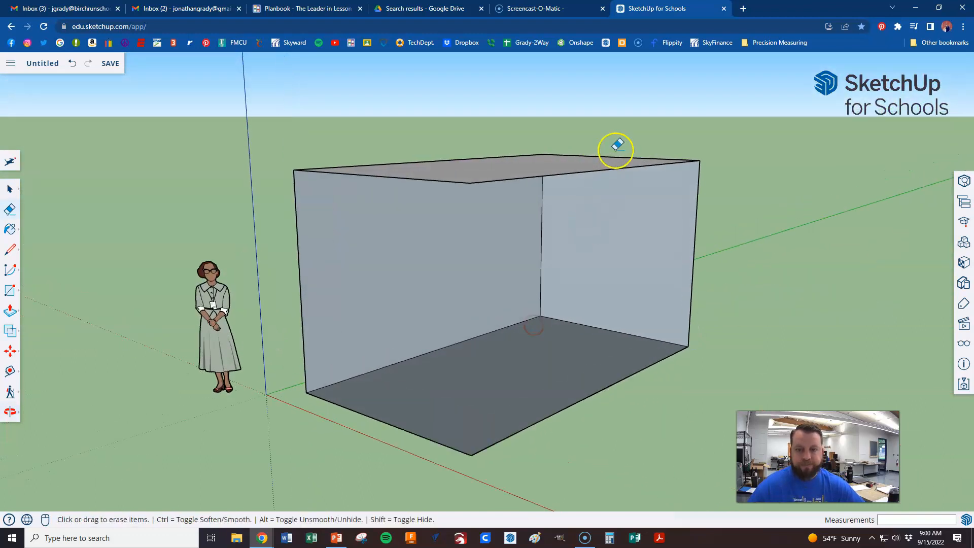
mouse_move(576, 331)
middle_mouse_down()
mouse_move(474, 359)
mouse_move(512, 275)
middle_mouse_up()
scroll(512, 274, "down", 1)
scroll(373, 394, "down", 2)
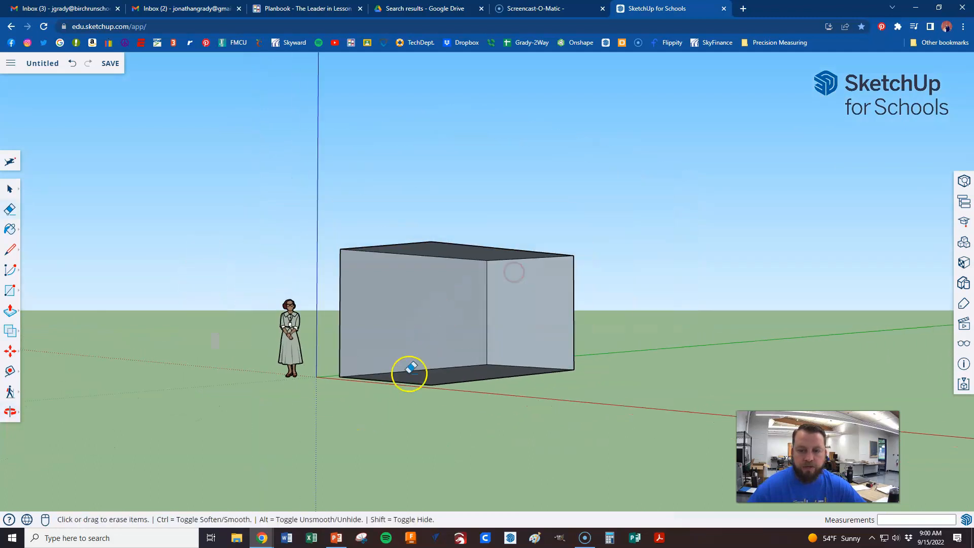
scroll(555, 236, "up", 1)
scroll(505, 261, "up", 1)
scroll(517, 376, "up", 1)
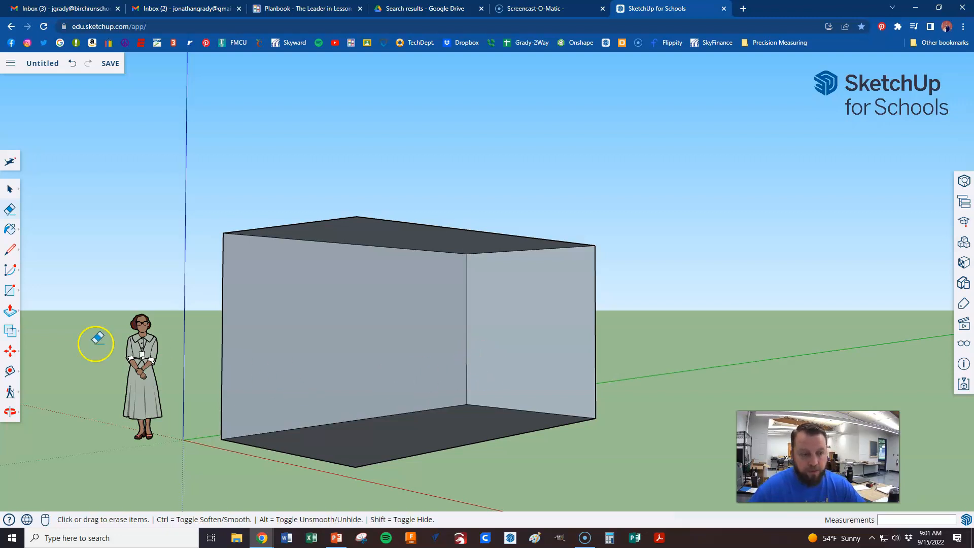
Preview Tape Measure guides pulled off the wall's vertical edge and the floor's edges, cancelling each one before placing it.
left_click(10, 371)
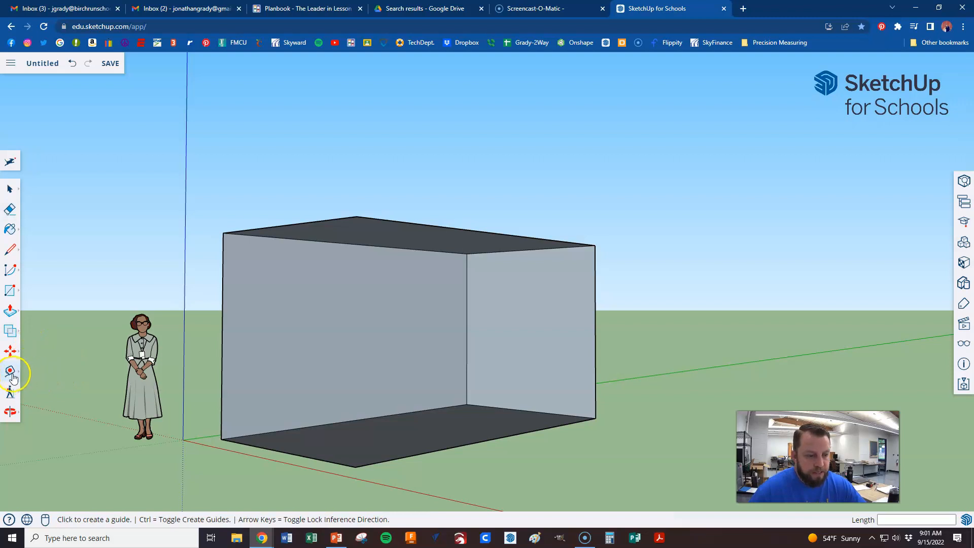
middle_click_drag(390, 334, 405, 347)
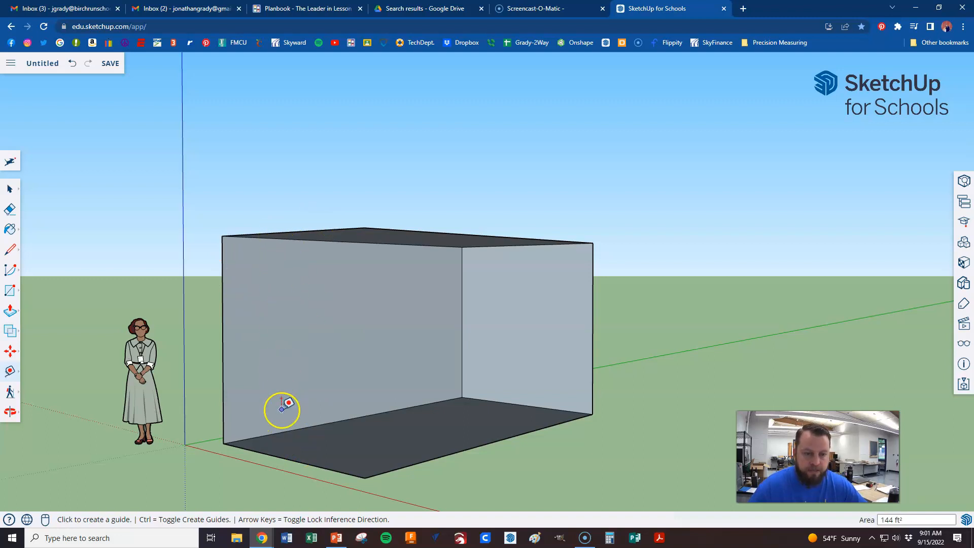
left_click(224, 397)
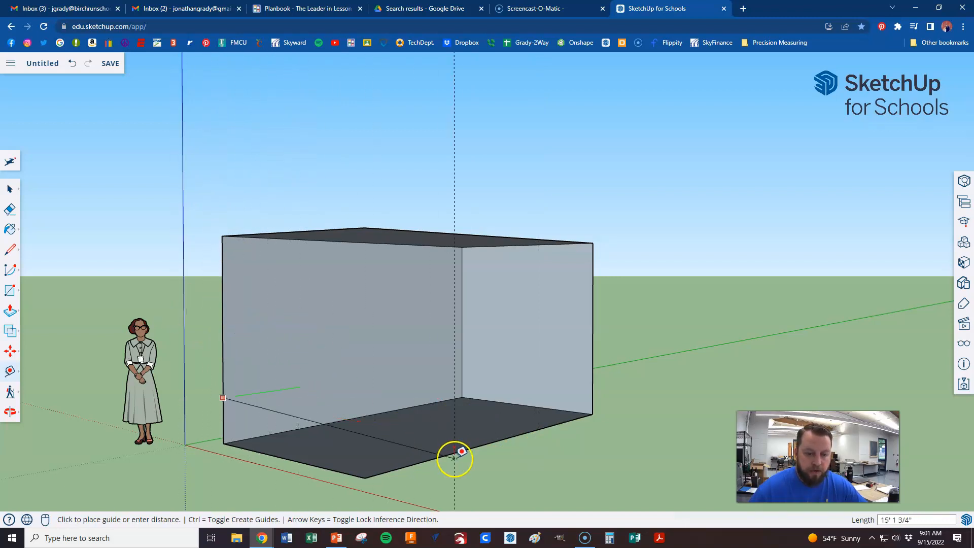
key("Right")
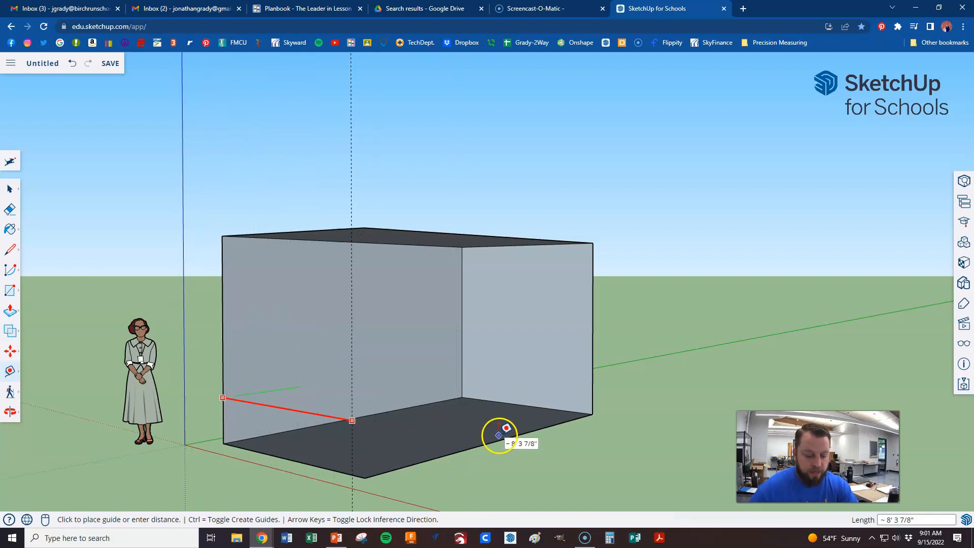
key("Escape")
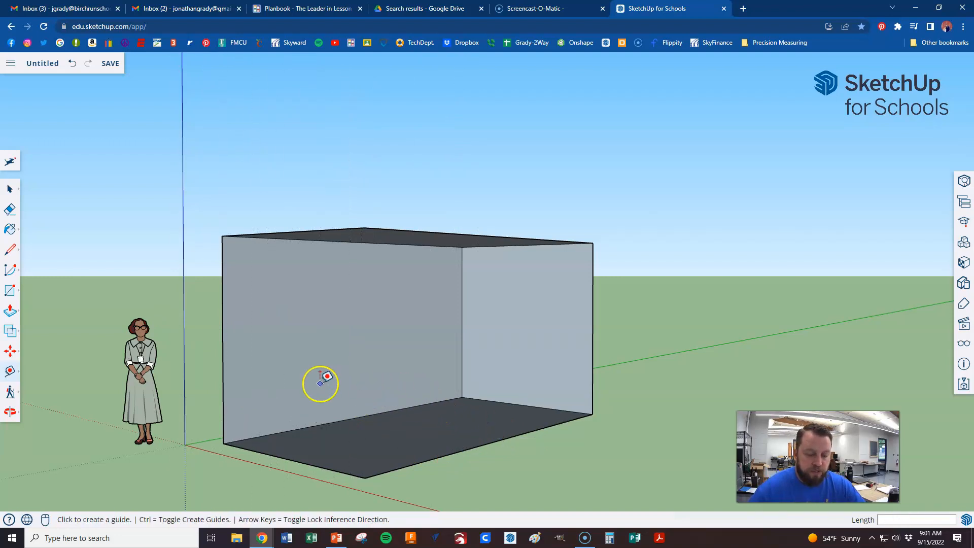
left_click(298, 429)
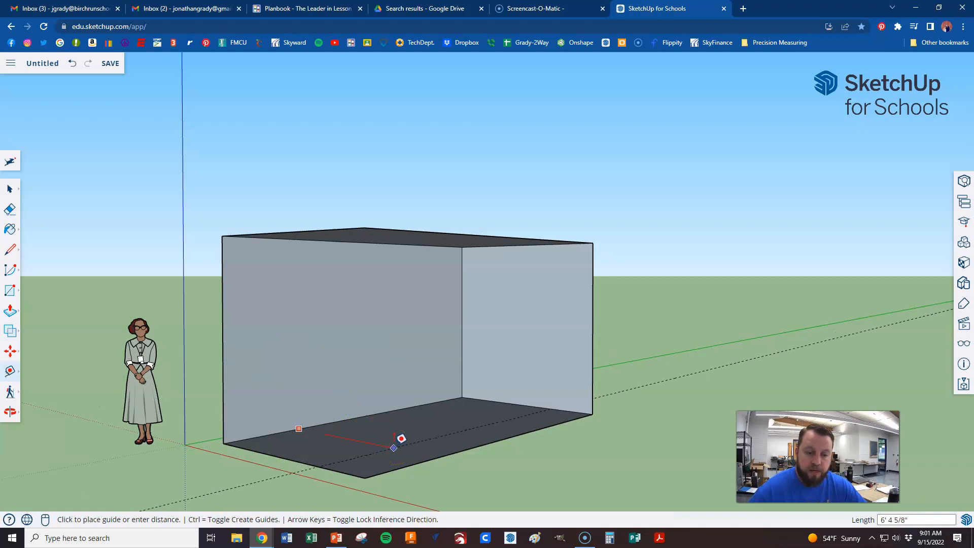
key("Escape")
left_click(341, 471)
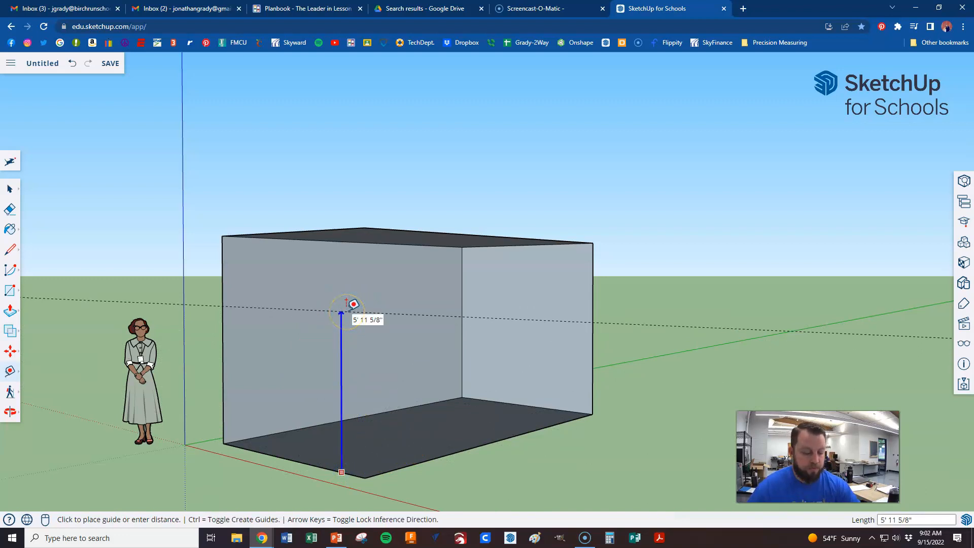
key("Escape")
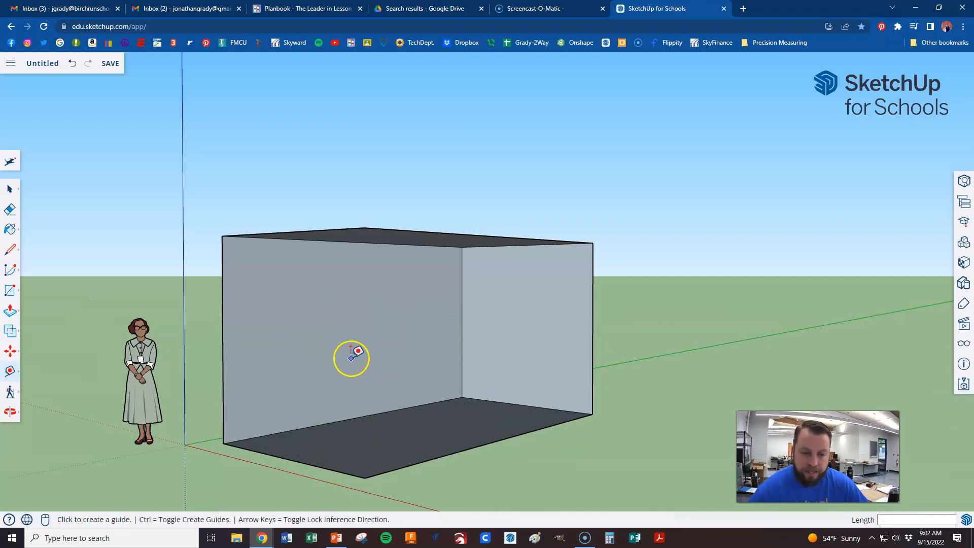
left_click(290, 460)
key("Escape")
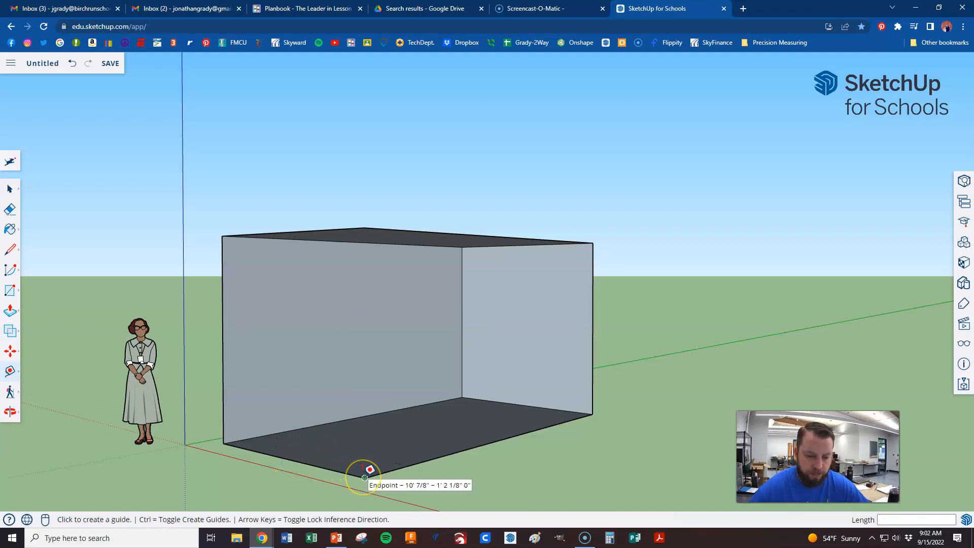
Place a 100" Tape Measure guide from the floor's front corner along the red axis direction.
mouse_move(365, 477)
left_mouse_down()
mouse_move(395, 421)
mouse_move(320, 456)
mouse_move(391, 409)
mouse_move(354, 404)
mouse_move(372, 449)
mouse_move(464, 462)
left_mouse_up()
scroll(373, 405, "down", 3)
scroll(464, 461, "up", 2)
scroll(464, 461, "up", 1)
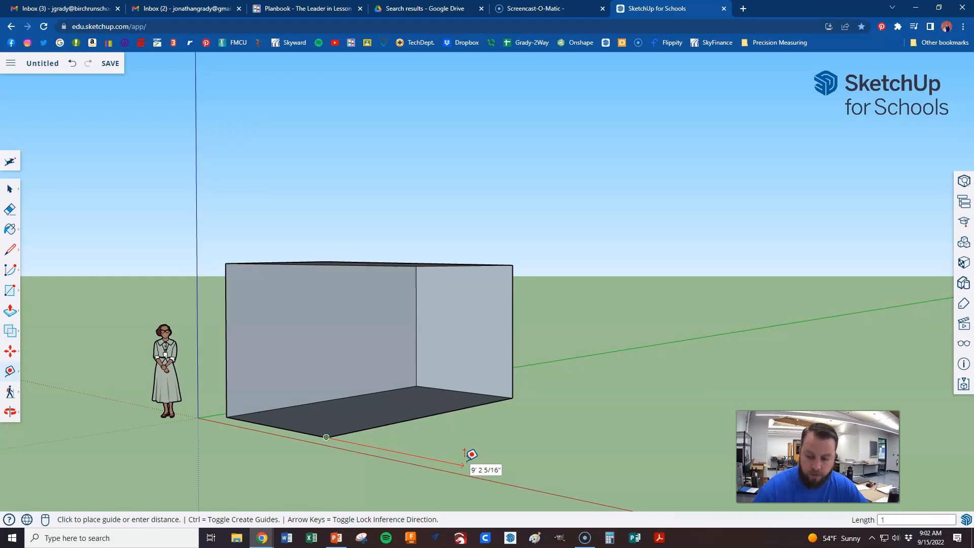
key("Return")
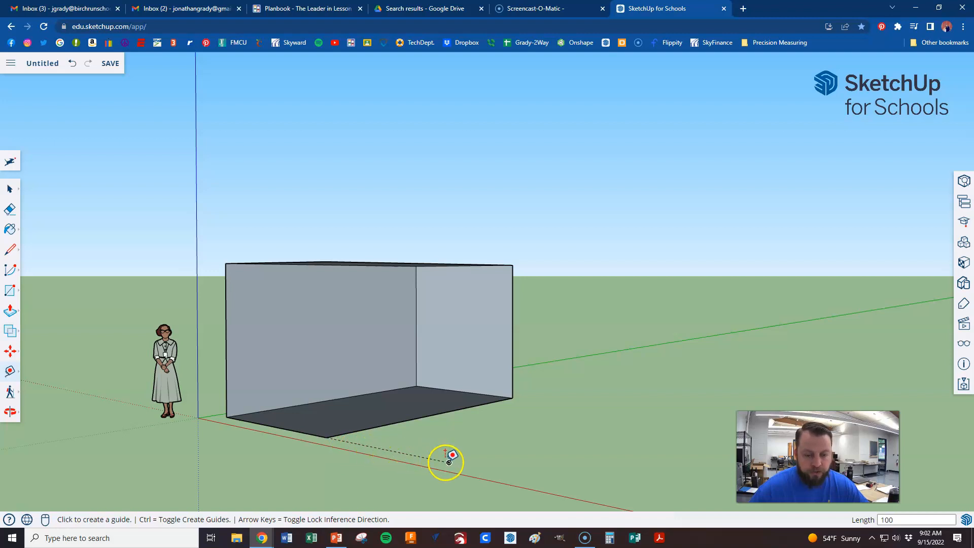
Compare guides pulled from the floor's front edge and from its front corner, cancelling both.
scroll(441, 461, "up", 3)
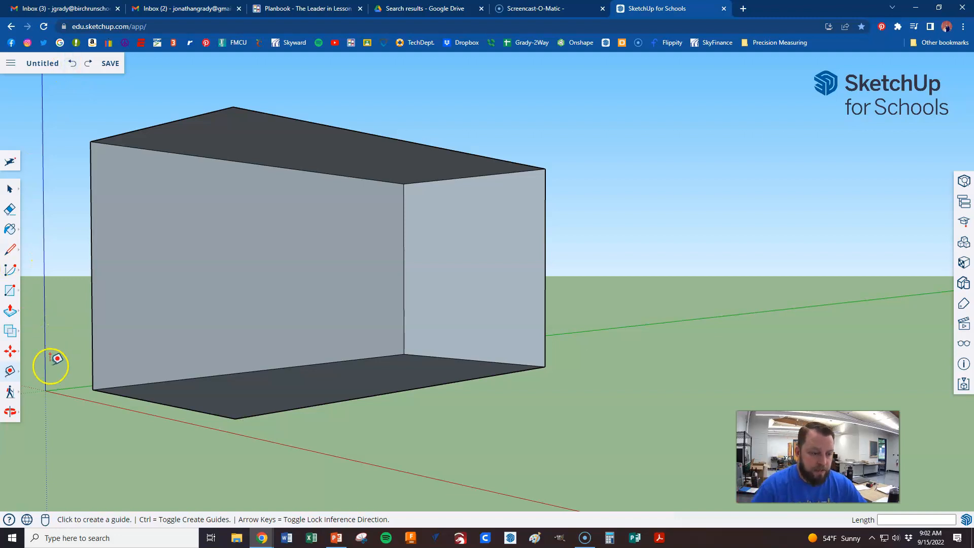
left_click(192, 409)
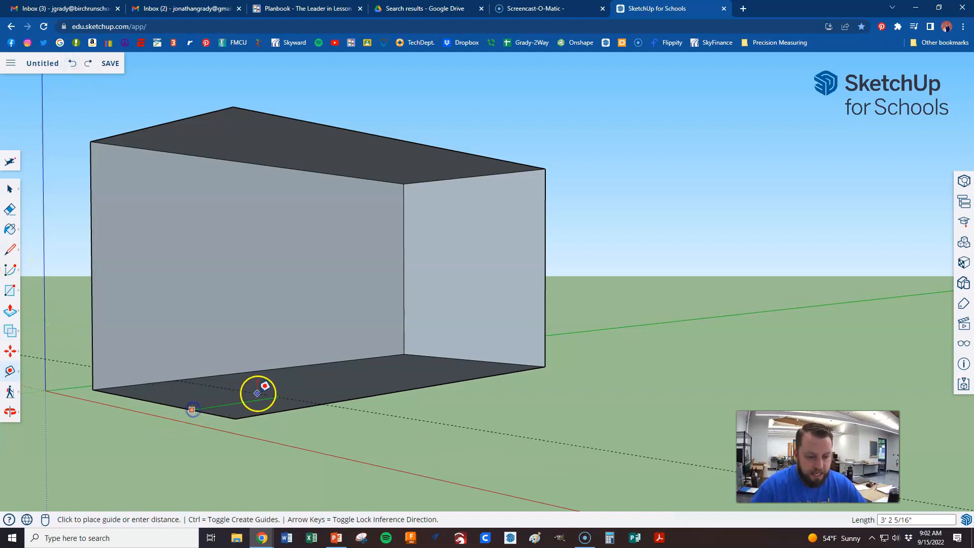
key("Escape")
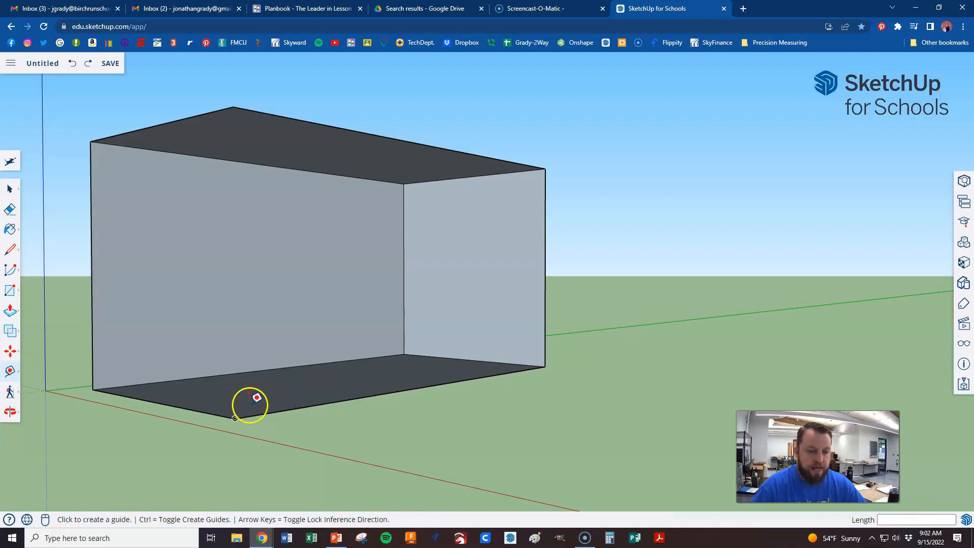
left_click(235, 419)
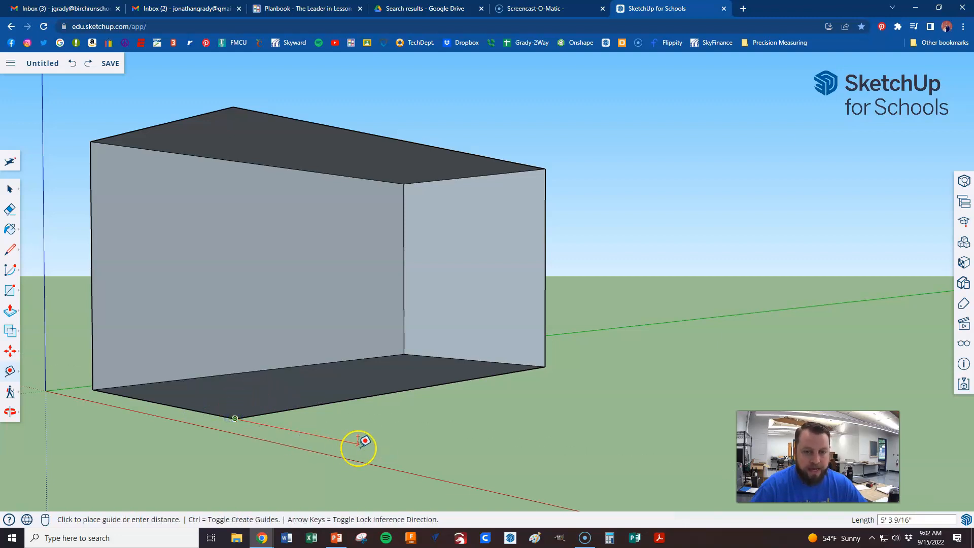
key("Escape")
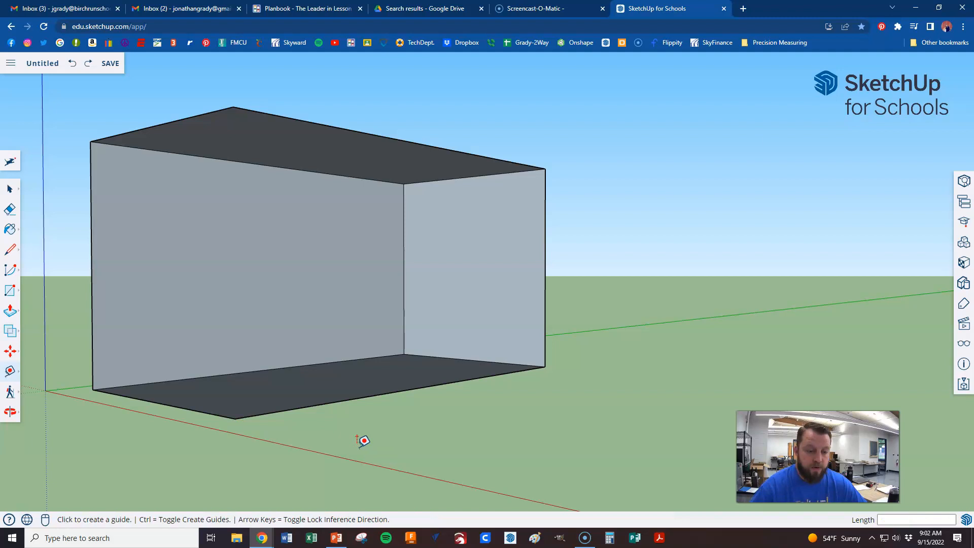
middle_click_drag(695, 474, 439, 260)
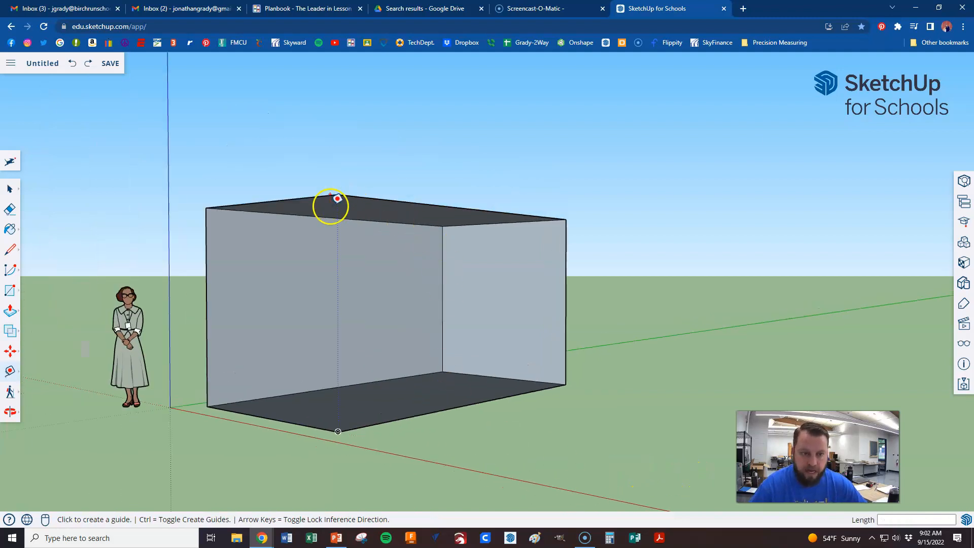
scroll(332, 206, "up", 2)
scroll(339, 304, "down", 1)
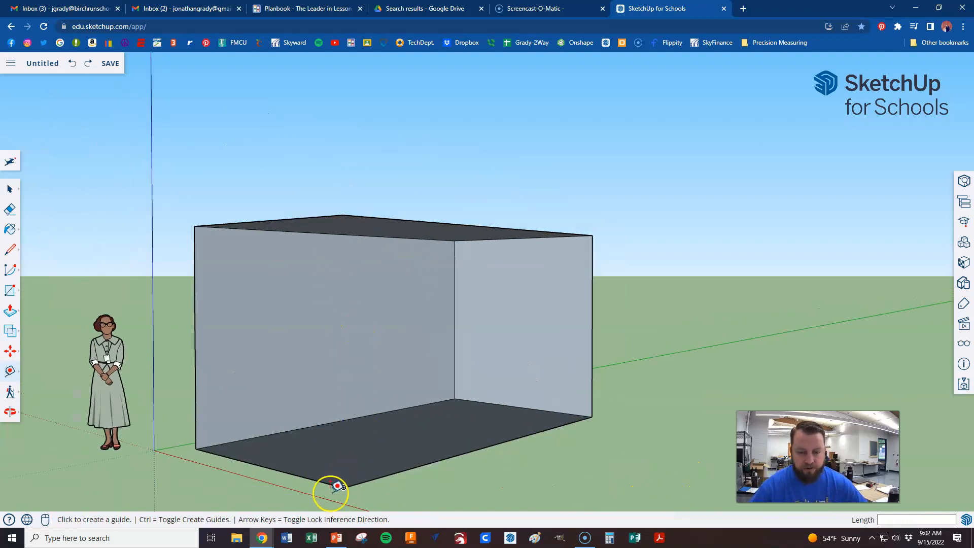
scroll(337, 484, "up", 1)
scroll(337, 483, "up", 1)
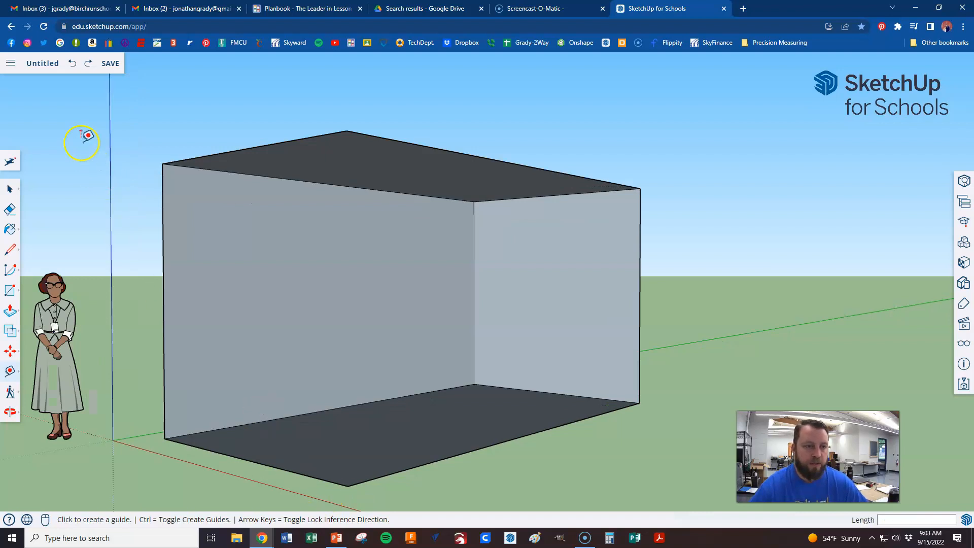
Save the model in the personal SketchUp folder on My Drive, naming it "SketchUp #3 - " followed by the owner's surname.
left_click(42, 65)
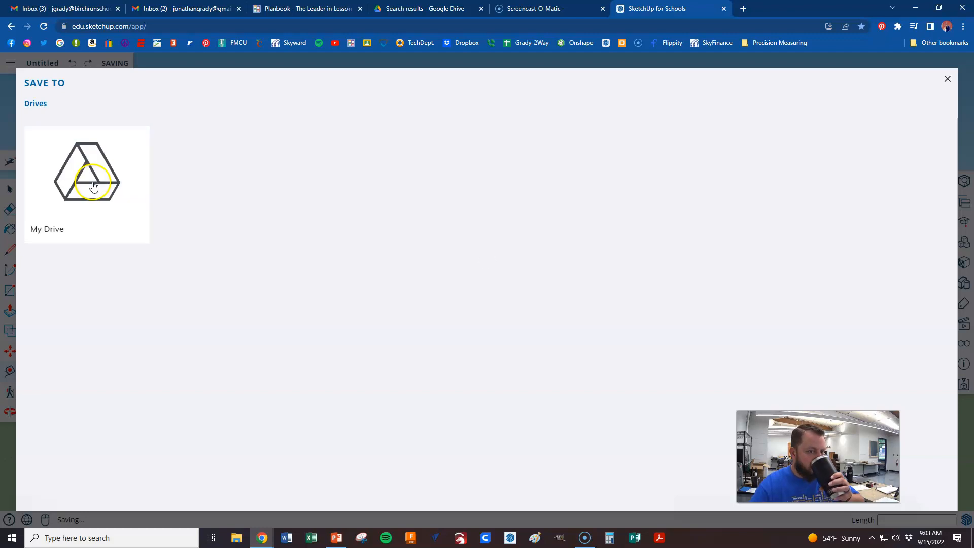
left_click(92, 184)
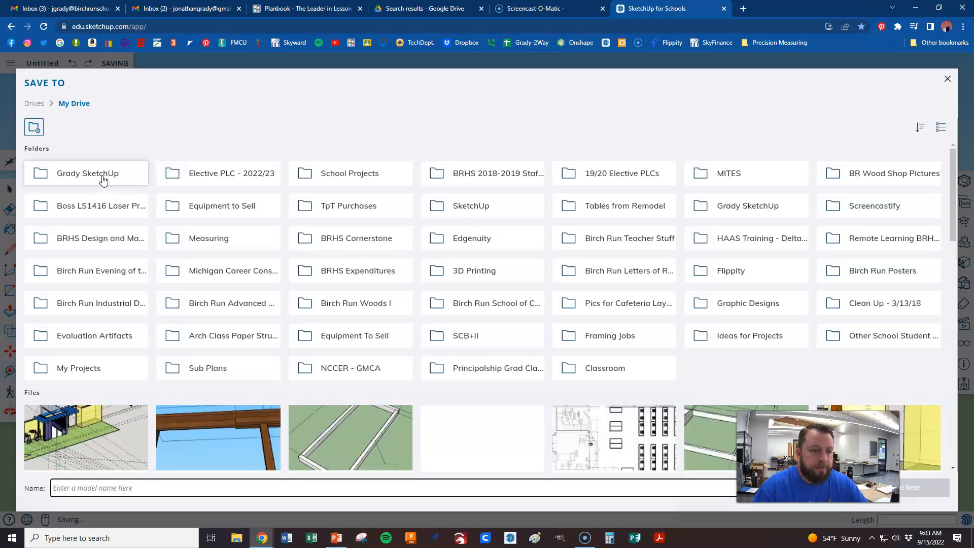
left_click(102, 175)
left_click(139, 487)
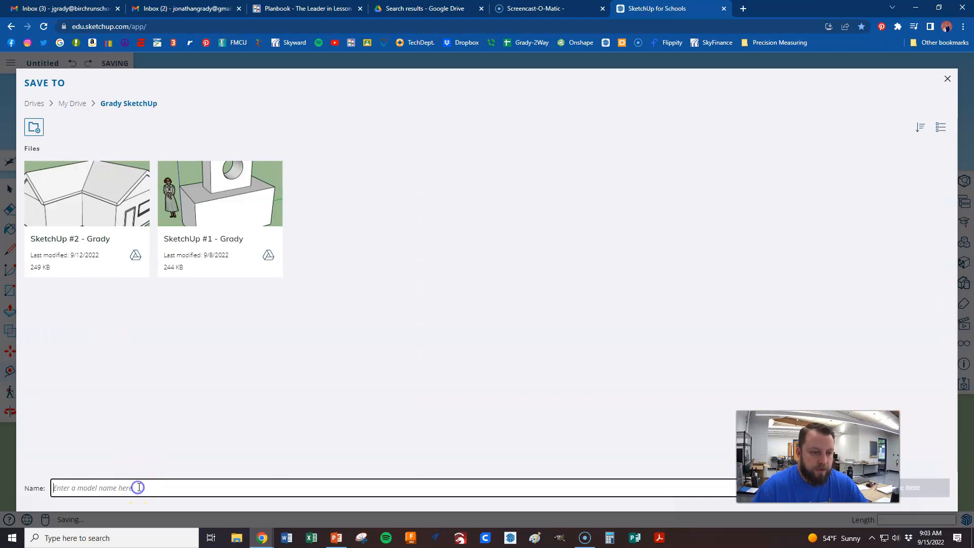
type("SketchUp #3 - Grady")
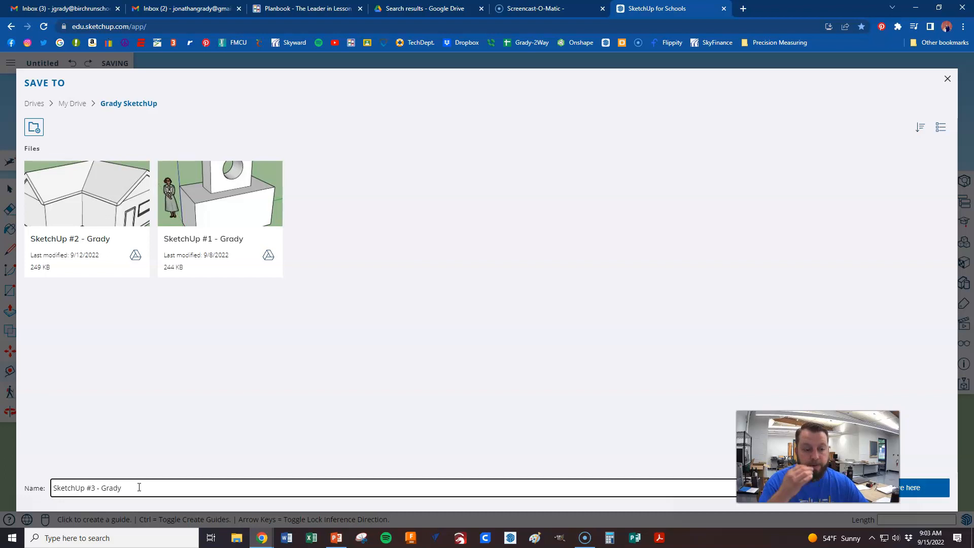
left_click(939, 487)
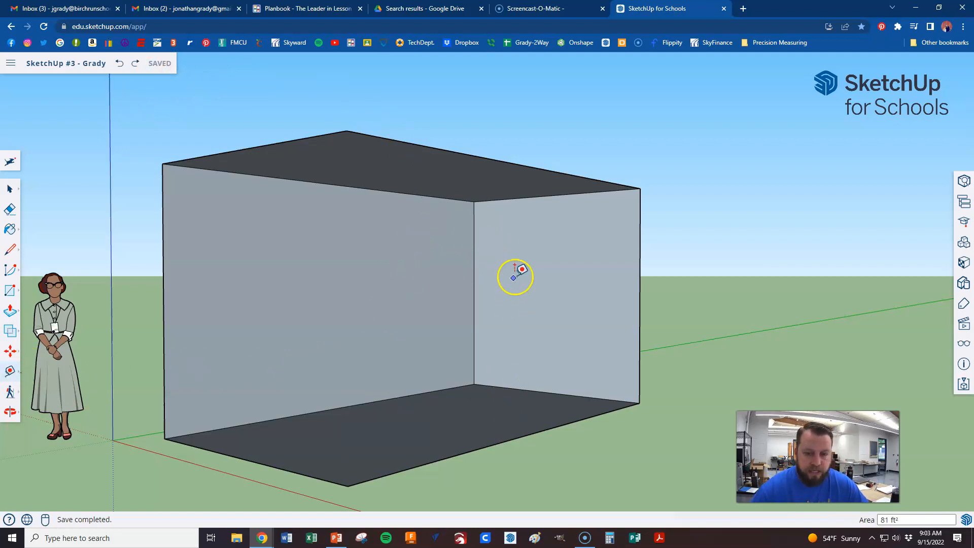
Place two vertical Tape Measure guides on the room's end wall, each 40" in from one of its vertical edges.
scroll(517, 273, "up", 3)
middle_click_drag(517, 273, 570, 283)
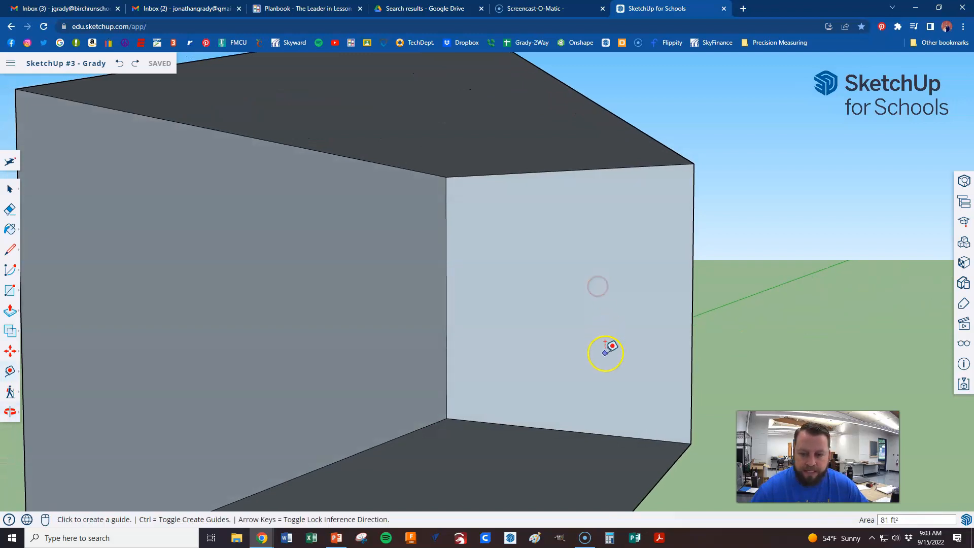
left_click(447, 360)
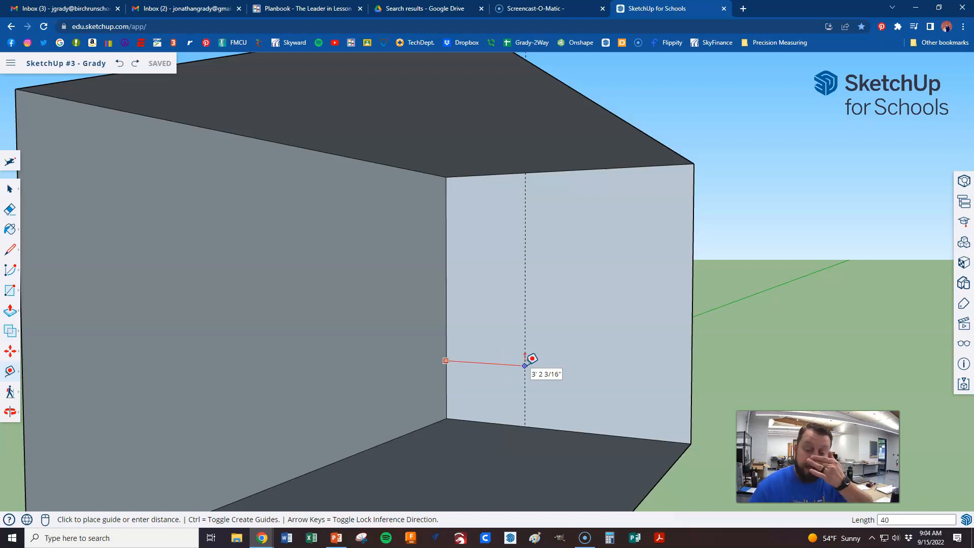
key("Return")
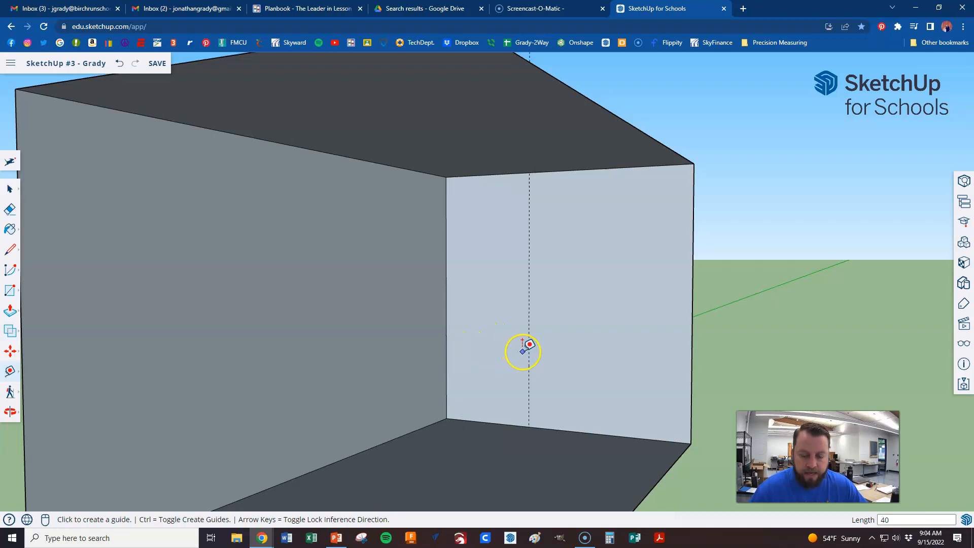
left_click(691, 373)
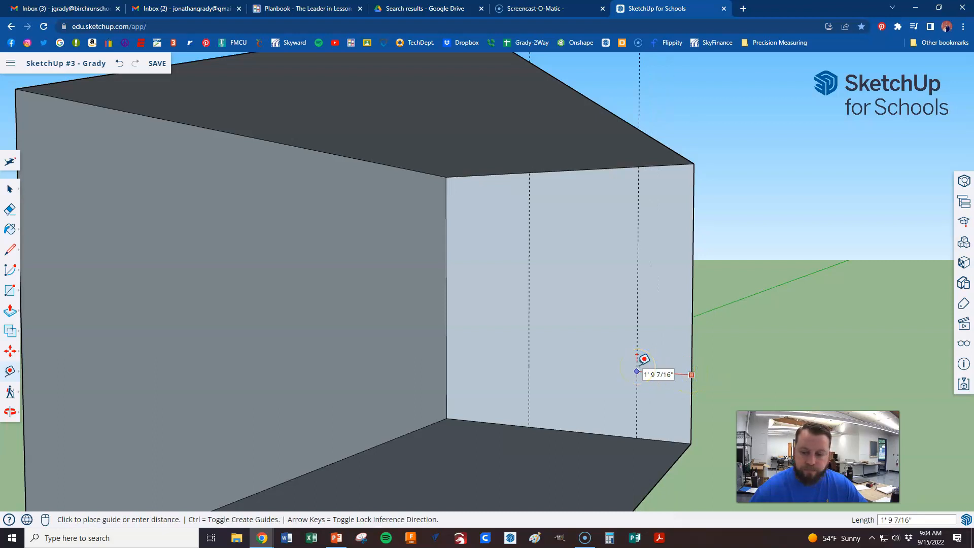
type("40")
key("Return")
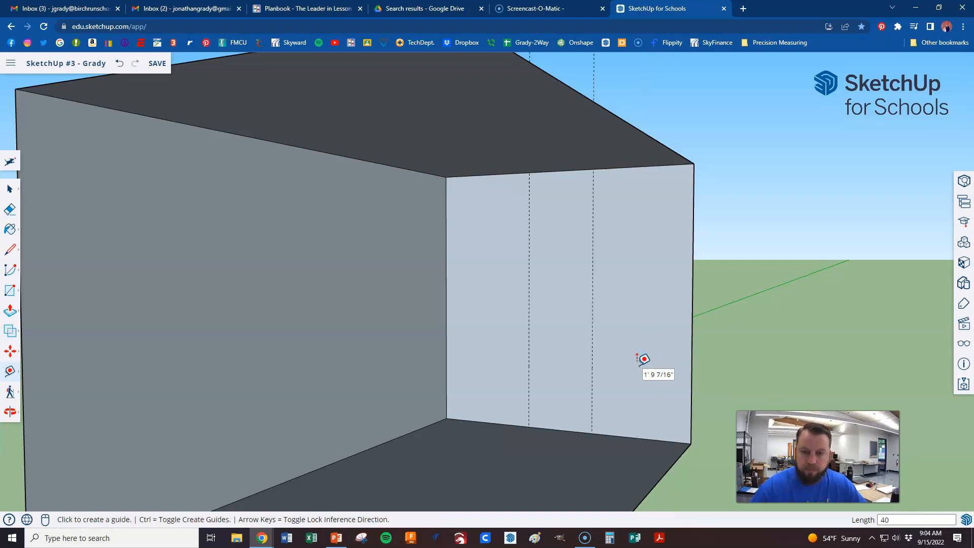
Examine the room and the two guides on its end wall from different distances and angles.
scroll(561, 374, "down", 3)
scroll(561, 373, "down", 2)
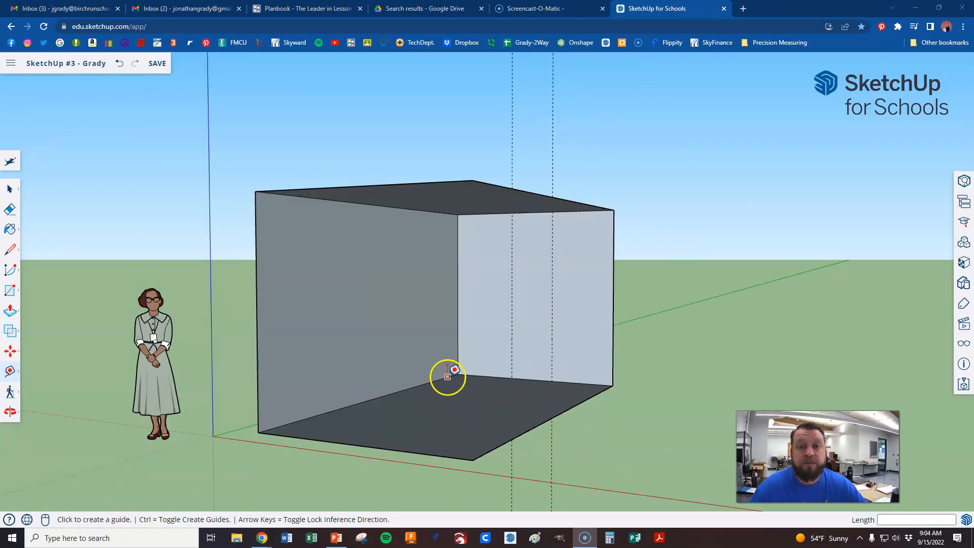
middle_click_drag(535, 320, 580, 294)
scroll(434, 350, "up", 2)
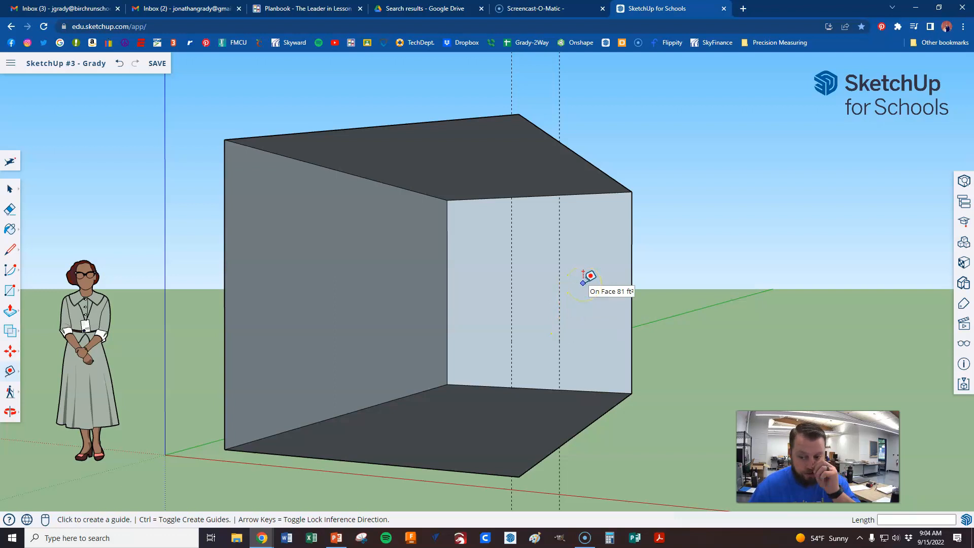
scroll(588, 276, "down", 6)
key("space")
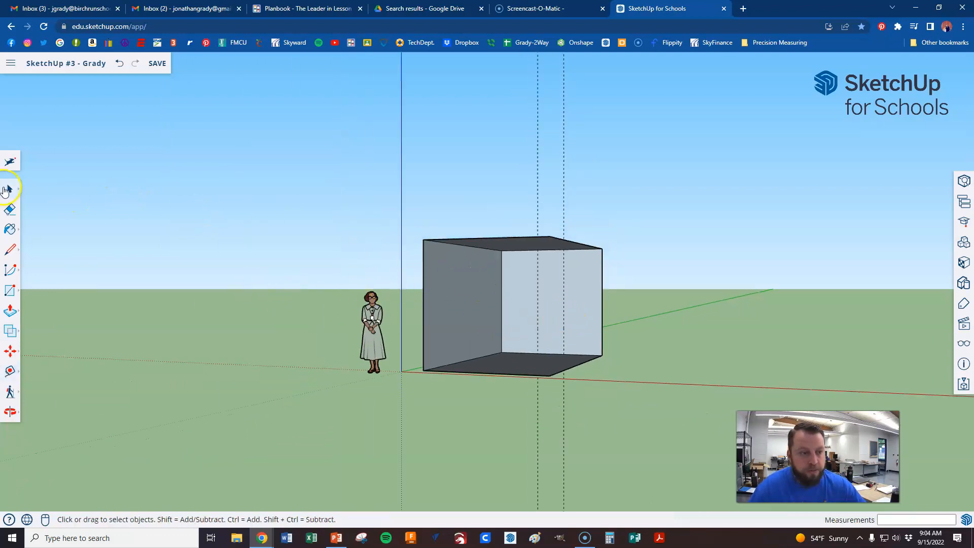
middle_click_drag(530, 218, 516, 281)
scroll(527, 247, "up", 3)
scroll(557, 326, "up", 1)
middle_click_drag(558, 330, 566, 274)
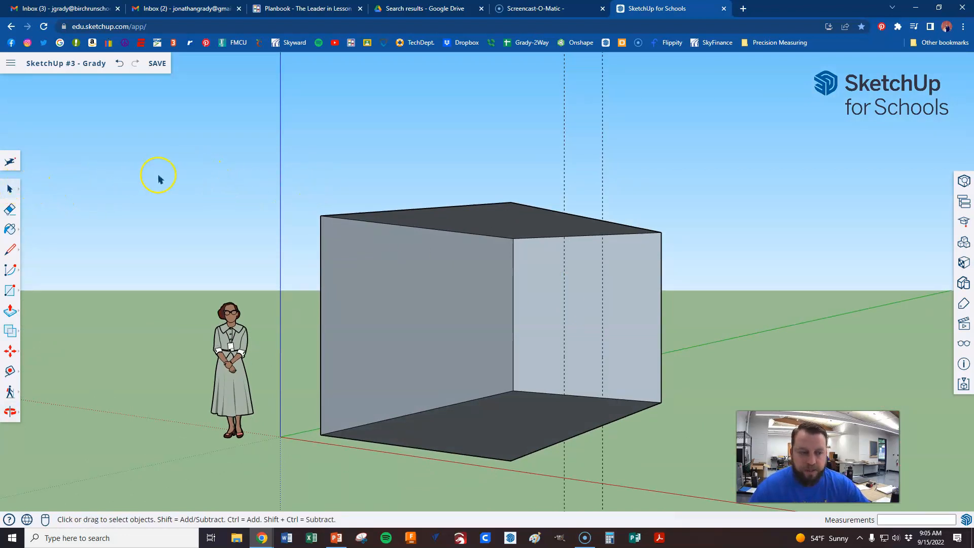
Window-select the scale figure with the long wall's outer vertical edge, clear the selection, and window-select the edge alone.
left_click_drag(234, 176, 420, 467)
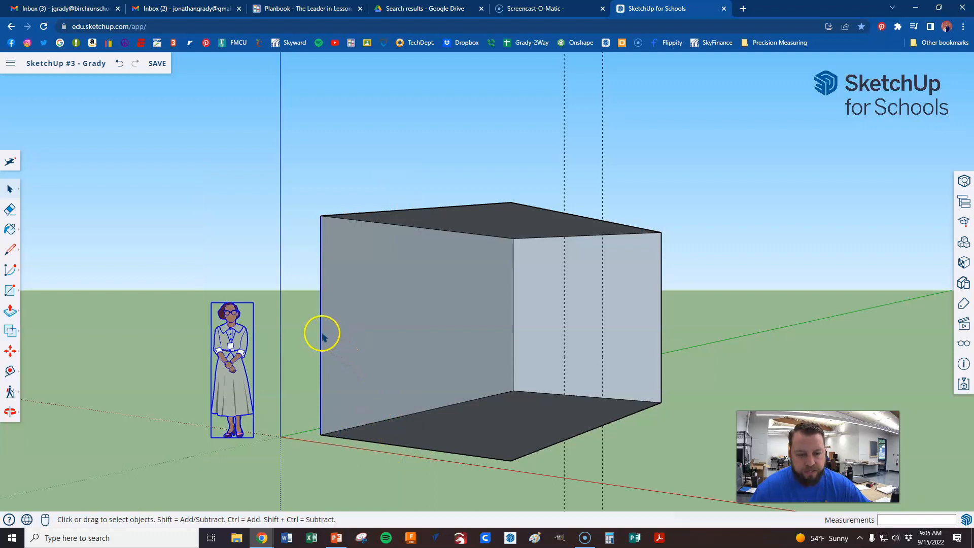
left_click_drag(169, 188, 375, 482)
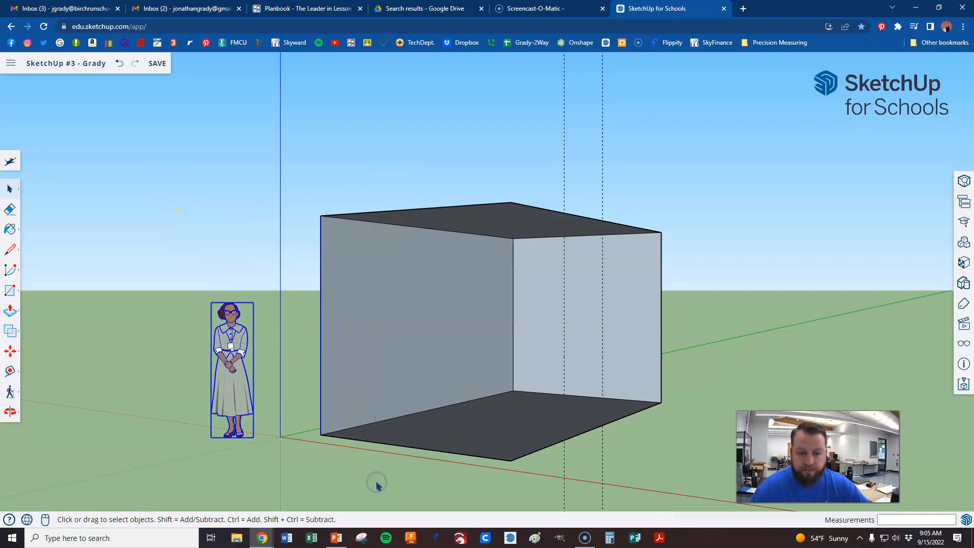
left_click(290, 195)
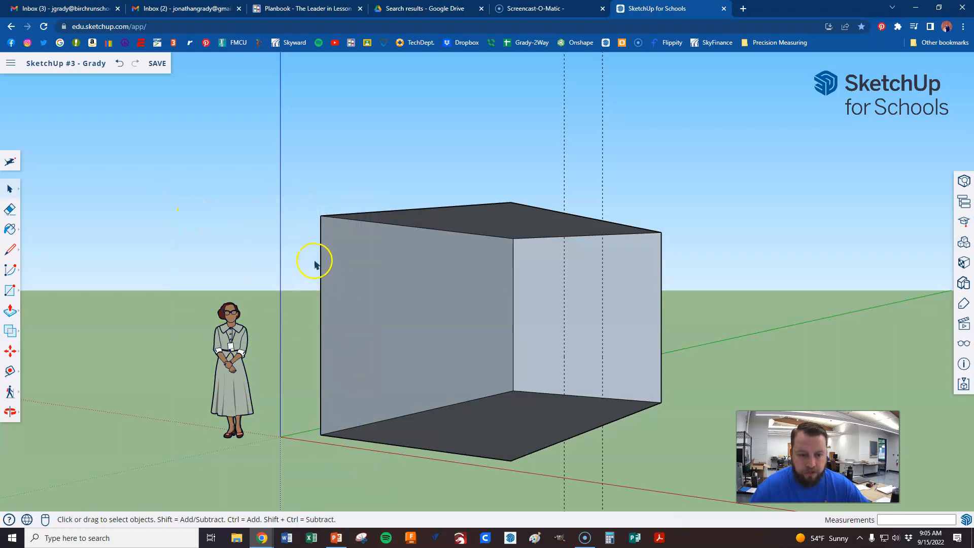
left_click_drag(282, 185, 371, 485)
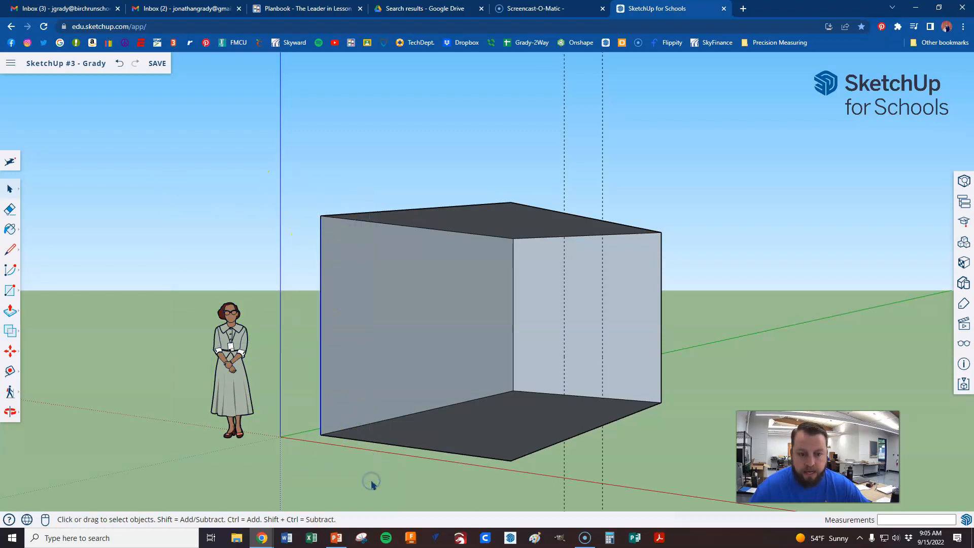
left_click_drag(253, 166, 404, 462)
scroll(379, 458, "down", 2)
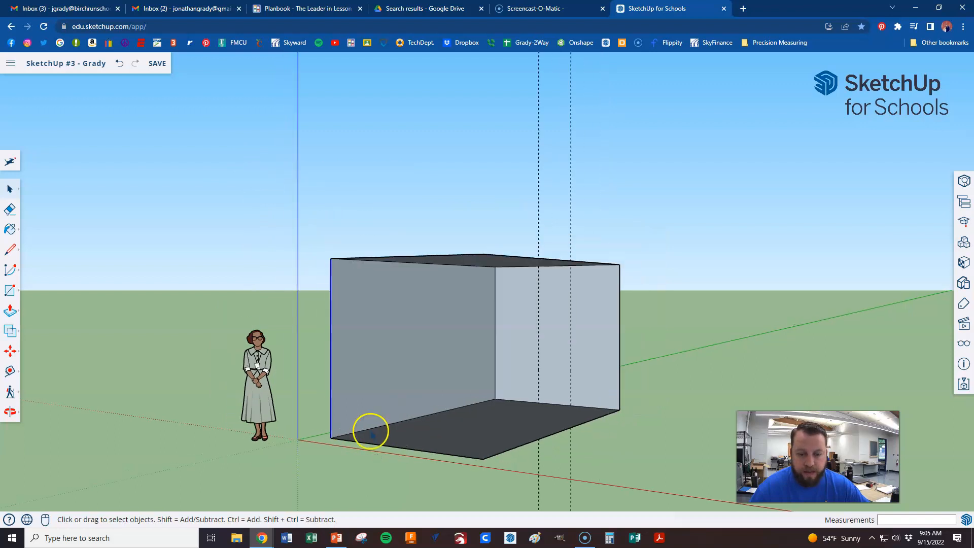
Window-select the scale figure together with the whole long wall, and clear the selection.
left_click_drag(174, 192, 521, 478)
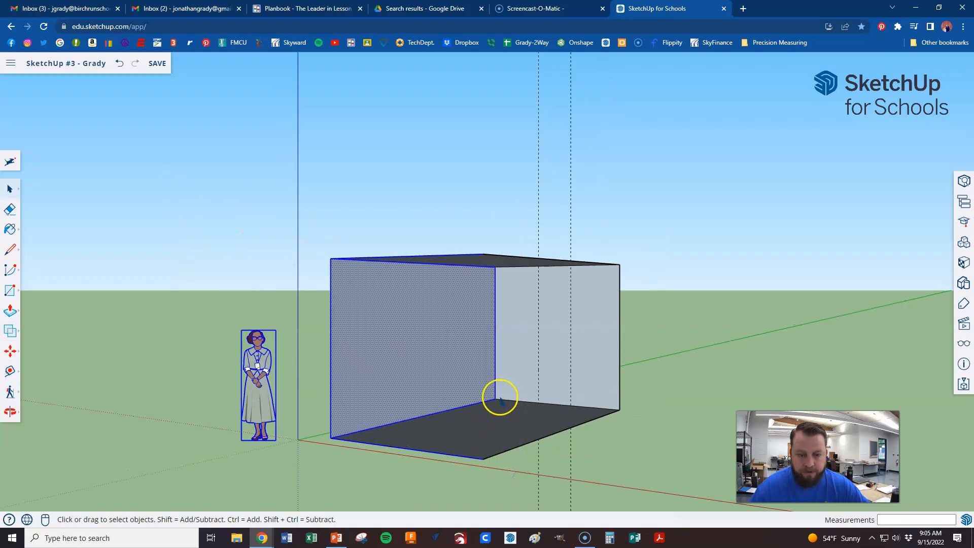
left_click(232, 223)
scroll(239, 224, "down", 1)
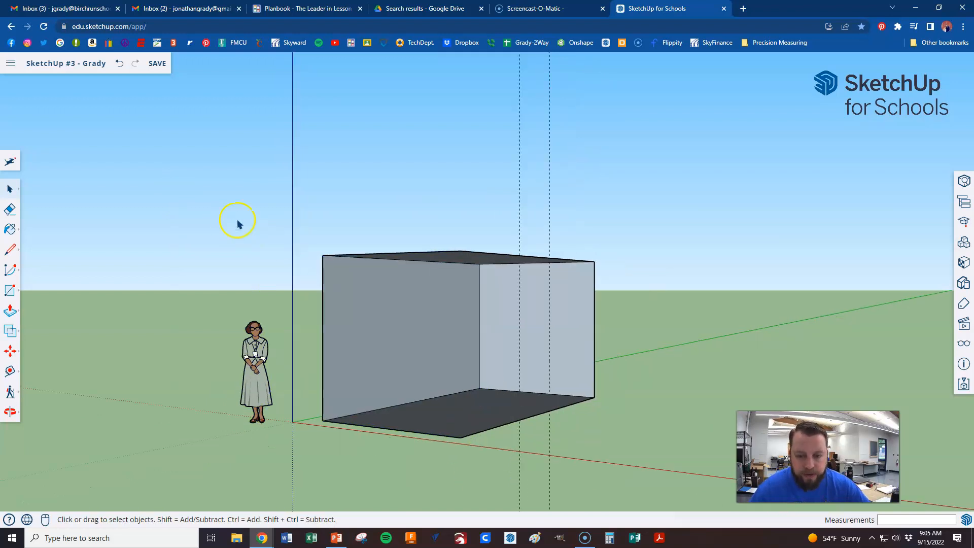
scroll(284, 224, "down", 1)
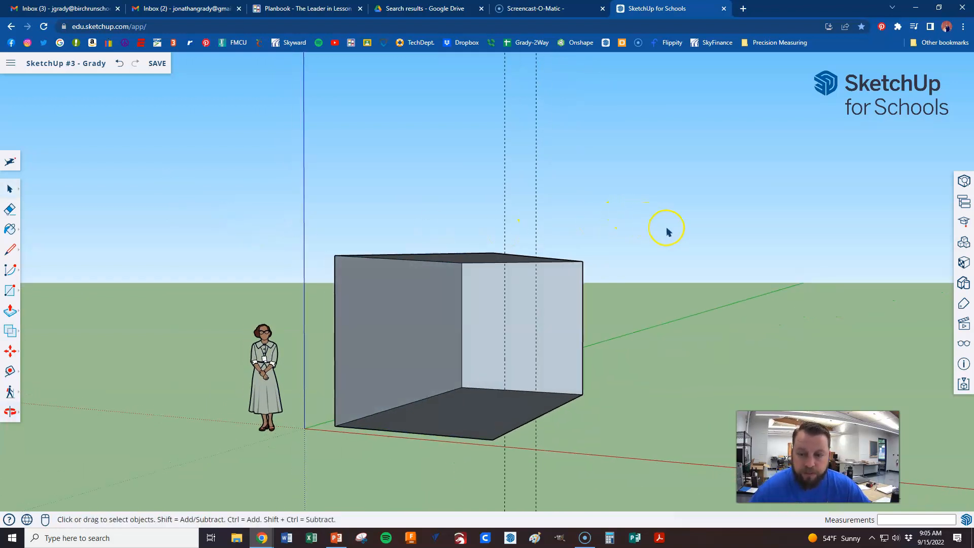
Compare crossing selections of the room with a left-to-right window selection enclosing it, clearing the selection after each method.
left_click_drag(670, 227, 551, 438)
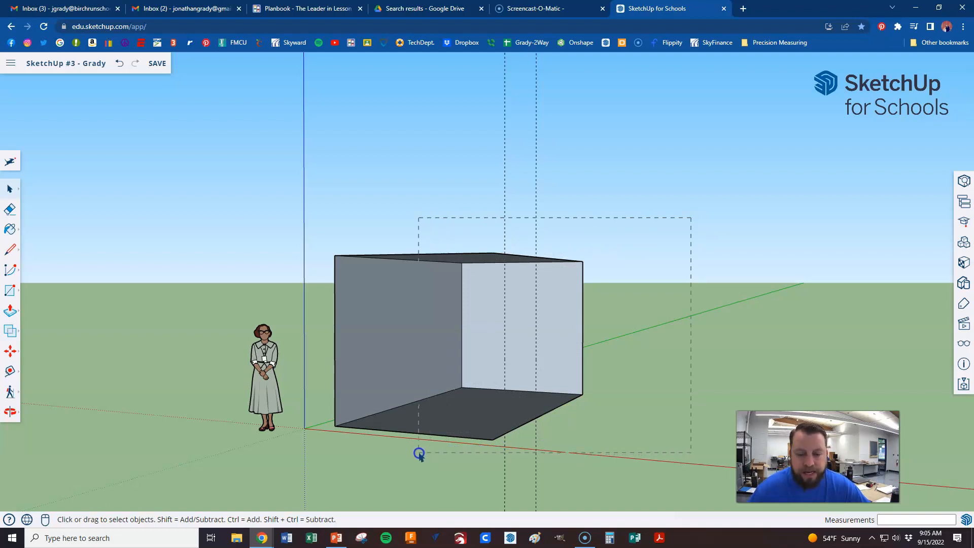
left_click_drag(434, 457, 420, 450)
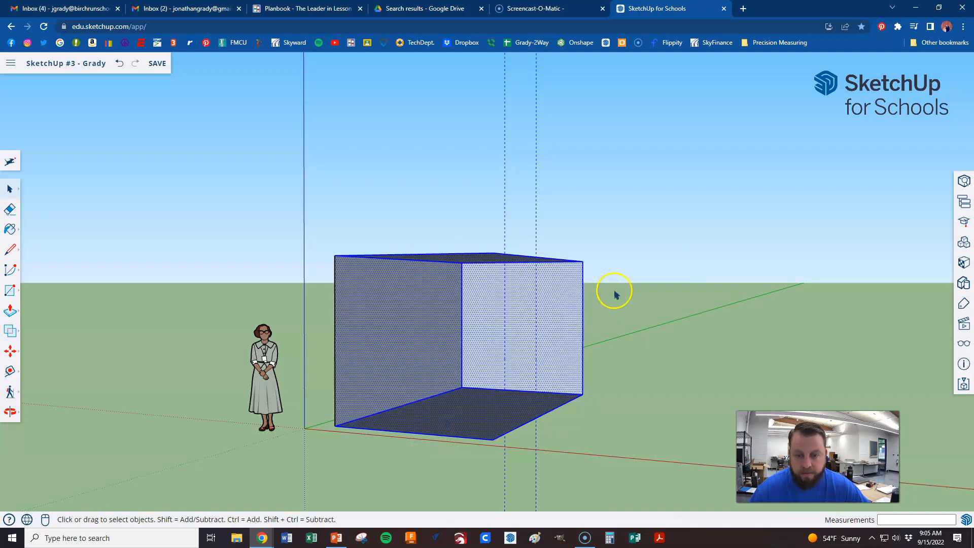
left_click_drag(671, 224, 361, 468)
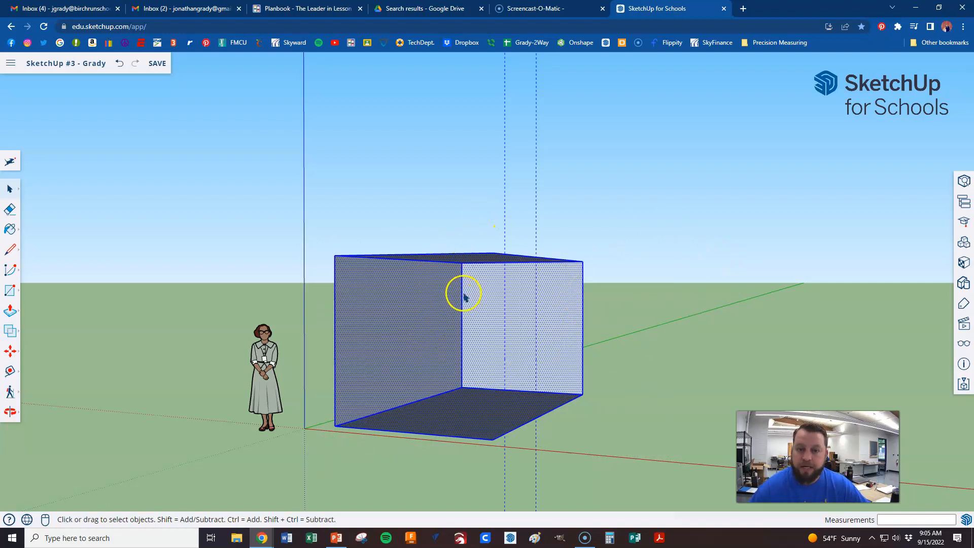
left_click(352, 233)
left_click_drag(305, 226, 608, 451)
left_click(635, 290)
Delete the entire room and both guides using a crossing selection, leaving out the scale figure.
left_click_drag(650, 207, 464, 440)
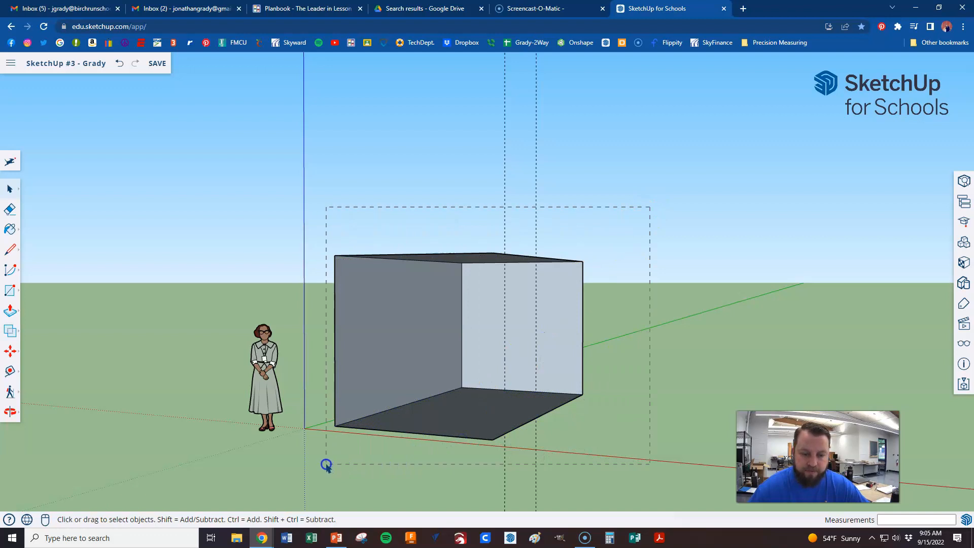
left_click_drag(319, 465, 319, 465)
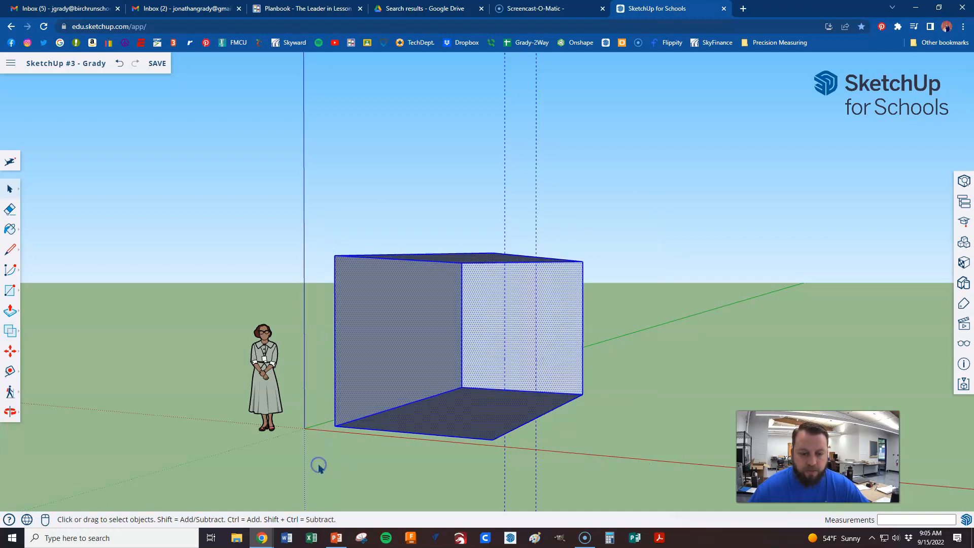
key("Delete")
Draw a 16' by 9' rectangle on the ground near the origin, with its long side along the red axis.
middle_click_drag(348, 448, 373, 409)
scroll(383, 329, "down", 1)
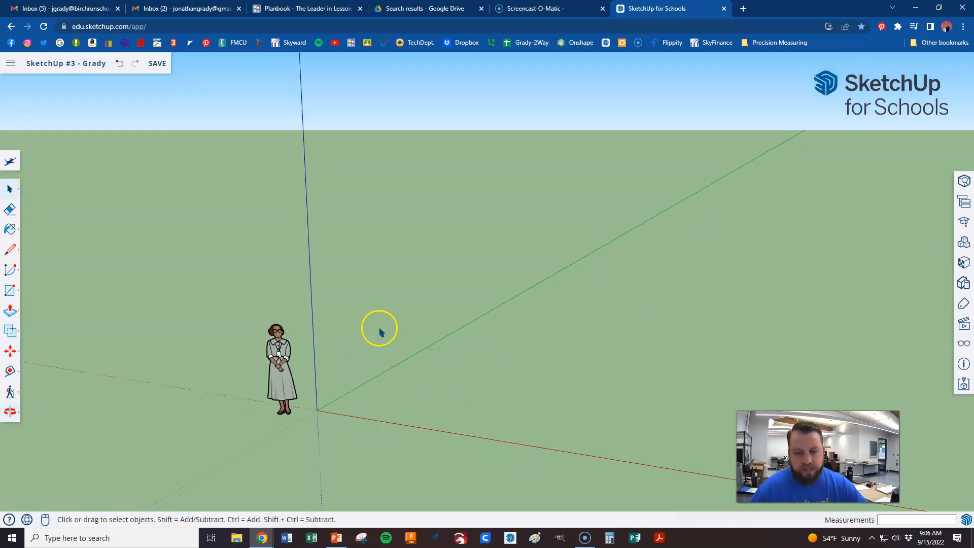
key("r")
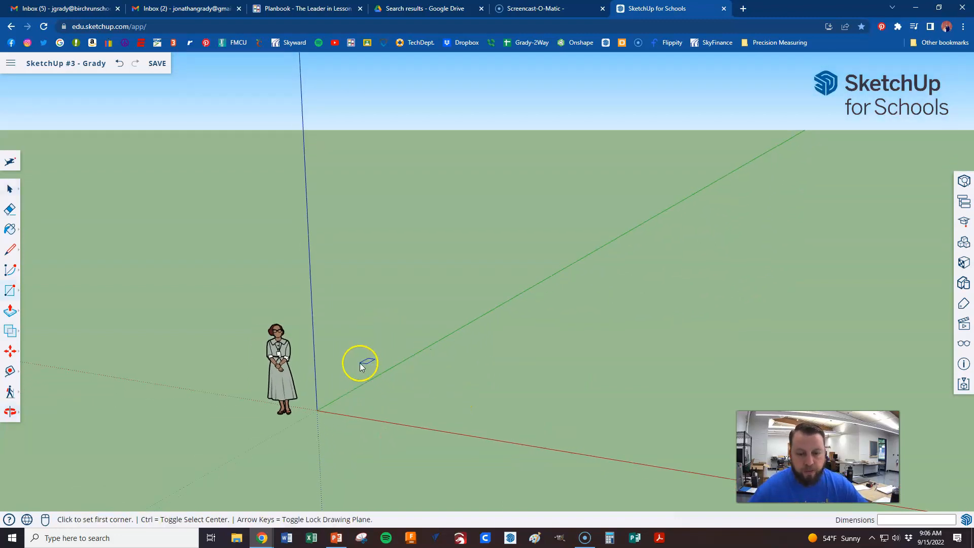
left_click(359, 405)
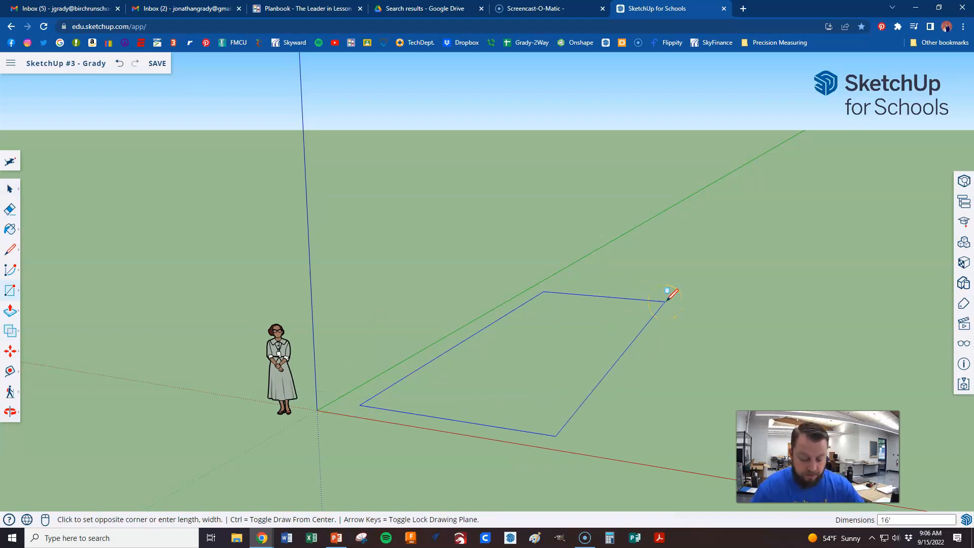
key("Return")
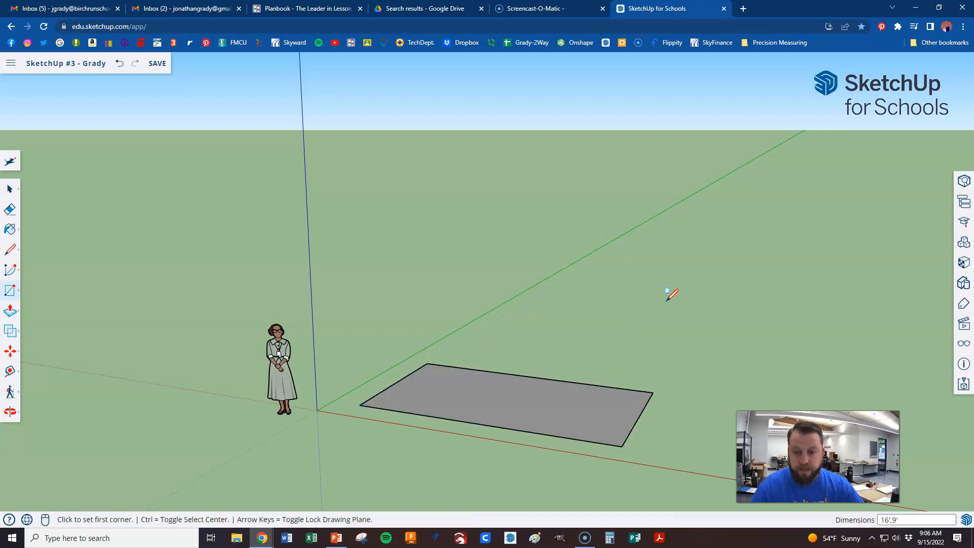
left_click(648, 323)
Extrude the 16' by 9' floor rectangle up 9' with Push/Pull to form a solid room block.
key("p")
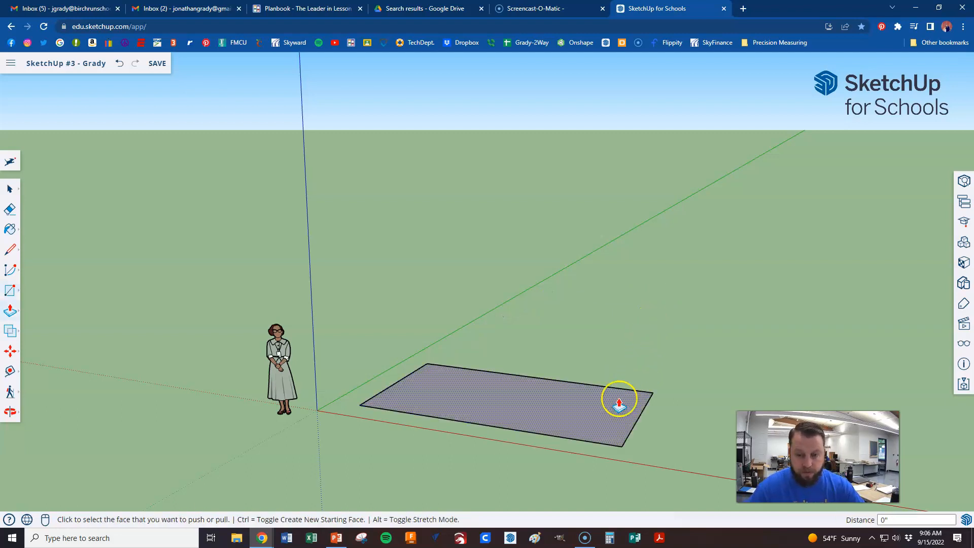
left_click(616, 404)
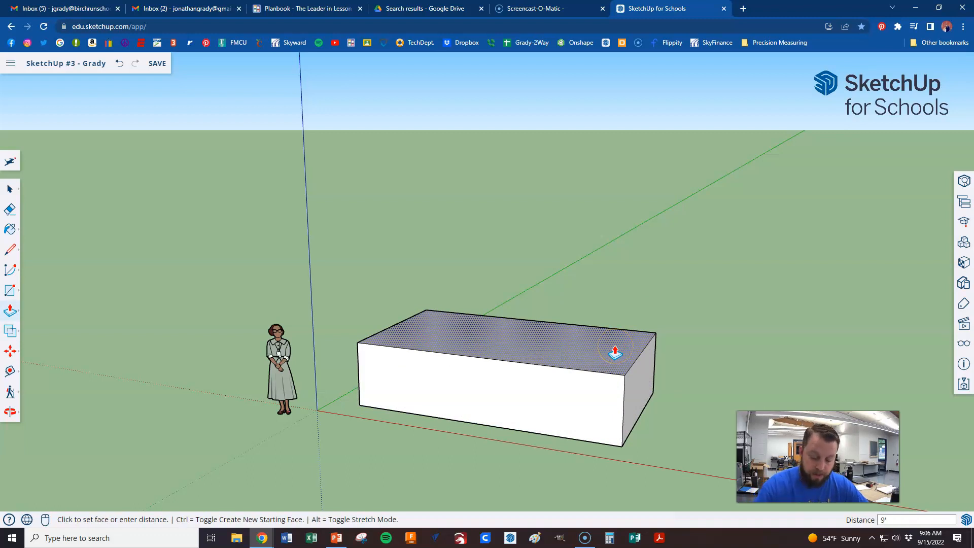
key("Return")
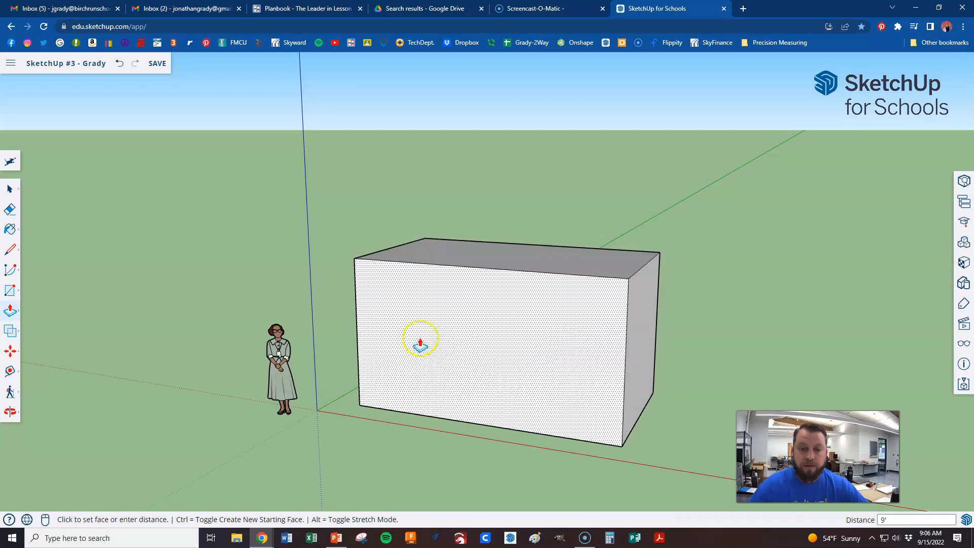
middle_click_drag(463, 326, 446, 304)
middle_click_drag(670, 321, 630, 330)
scroll(655, 330, "up", 4)
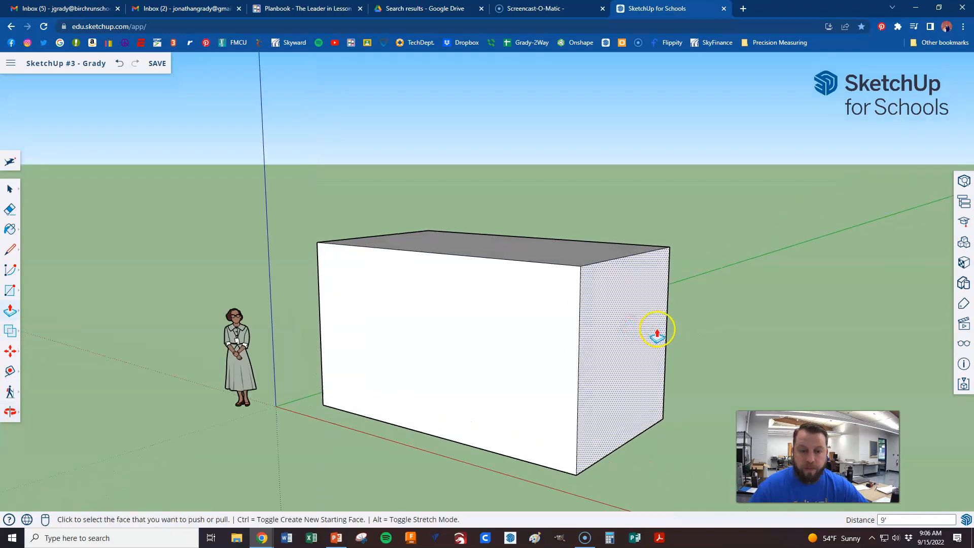
scroll(654, 332, "down", 3)
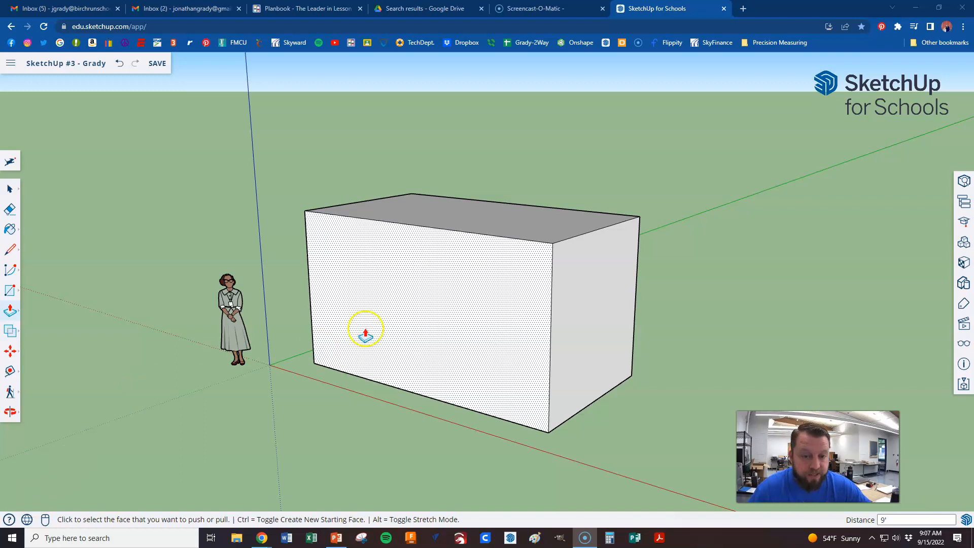
Undo the extrusion and the floor rectangle, and draw a 16' by 20' floor near the origin with its 20' side along the green axis.
left_click(120, 64)
left_click(121, 64)
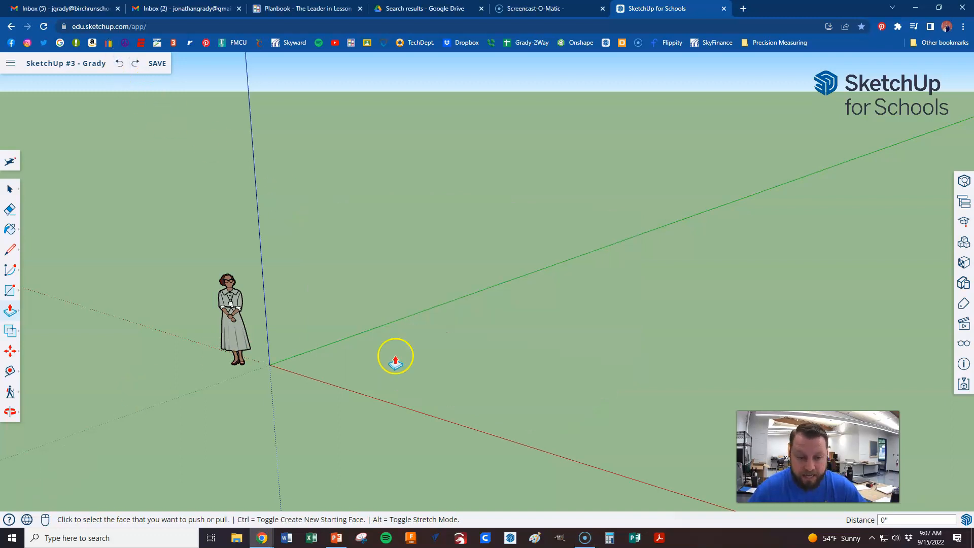
middle_click_drag(257, 352, 460, 420)
key("r")
middle_click_drag(467, 385, 521, 381)
left_click(356, 388)
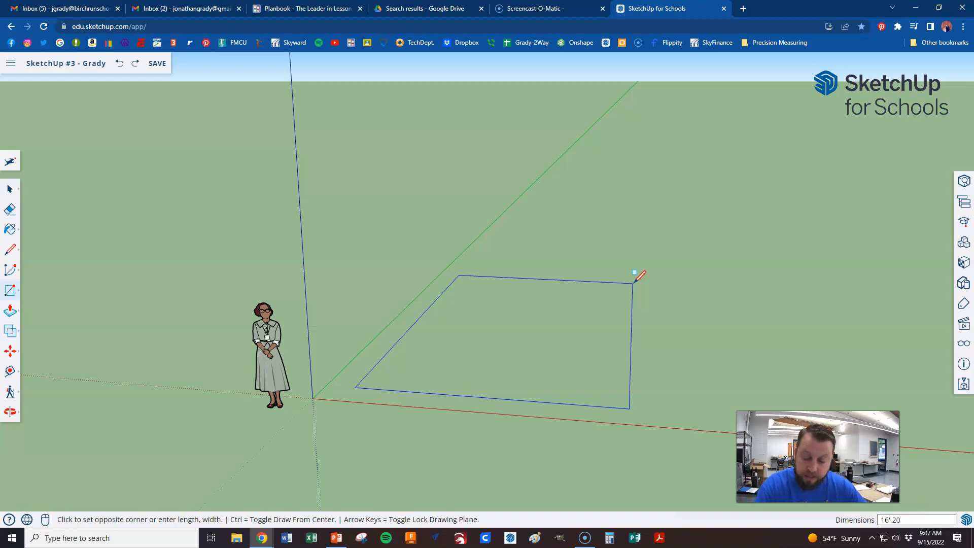
key("Return")
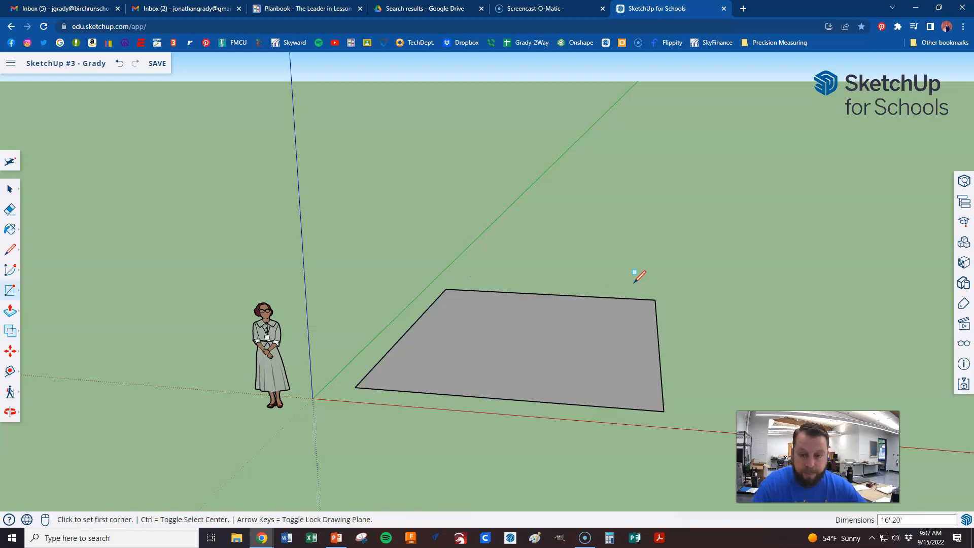
Extrude the floor rectangle up 9' with Push/Pull.
middle_click_drag(521, 315, 416, 383)
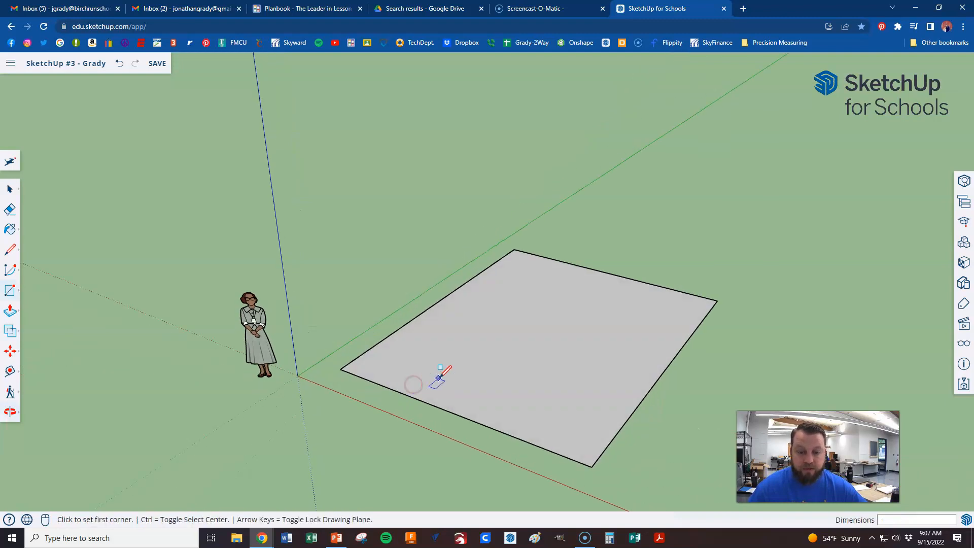
middle_click_drag(548, 349, 595, 327)
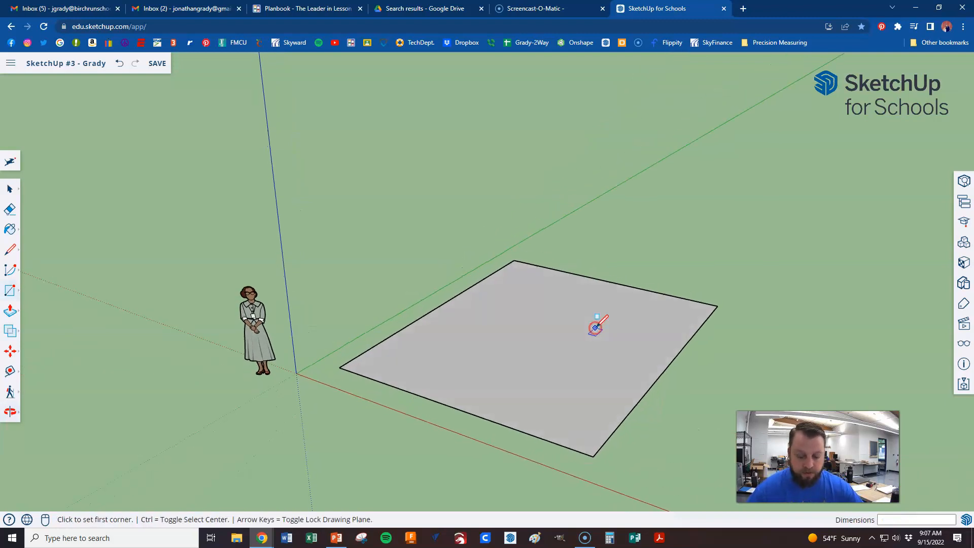
key("p")
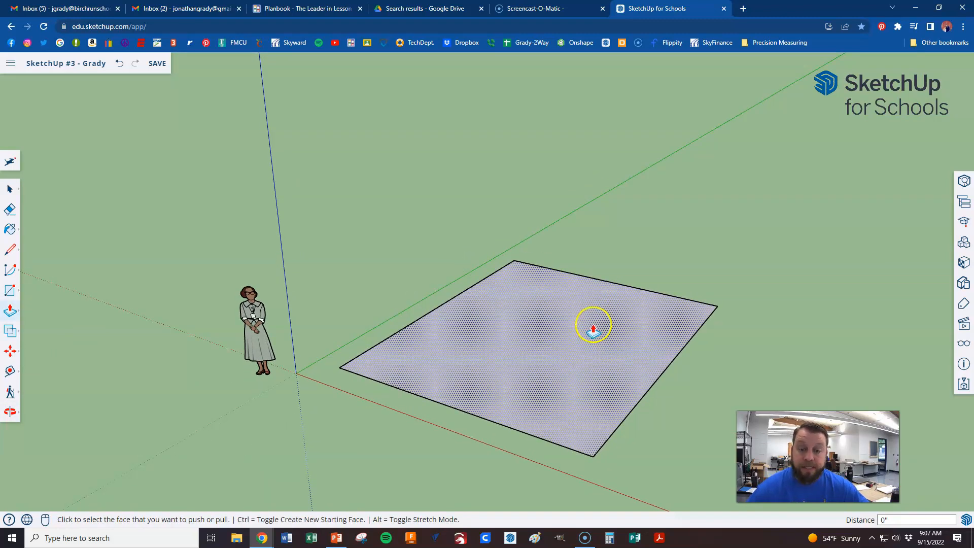
left_click(609, 373)
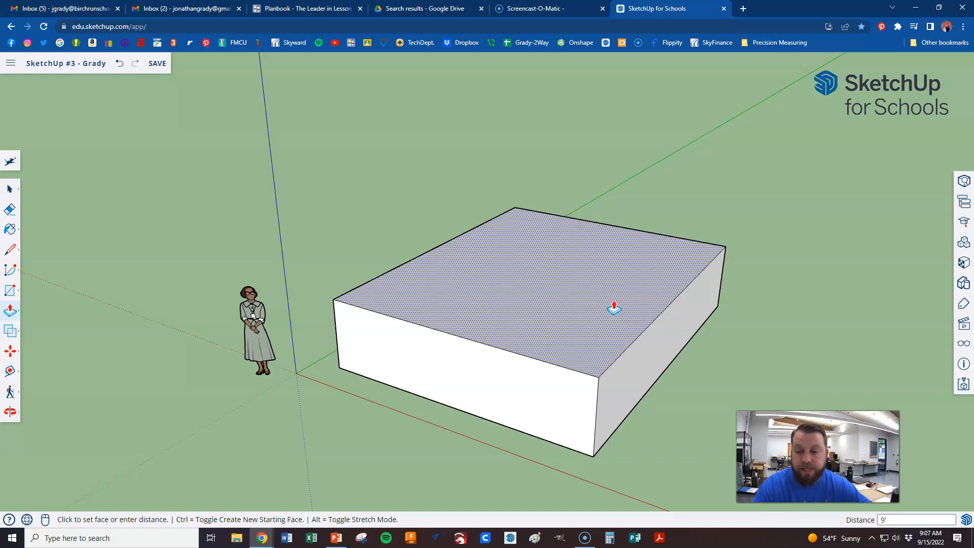
key("Return")
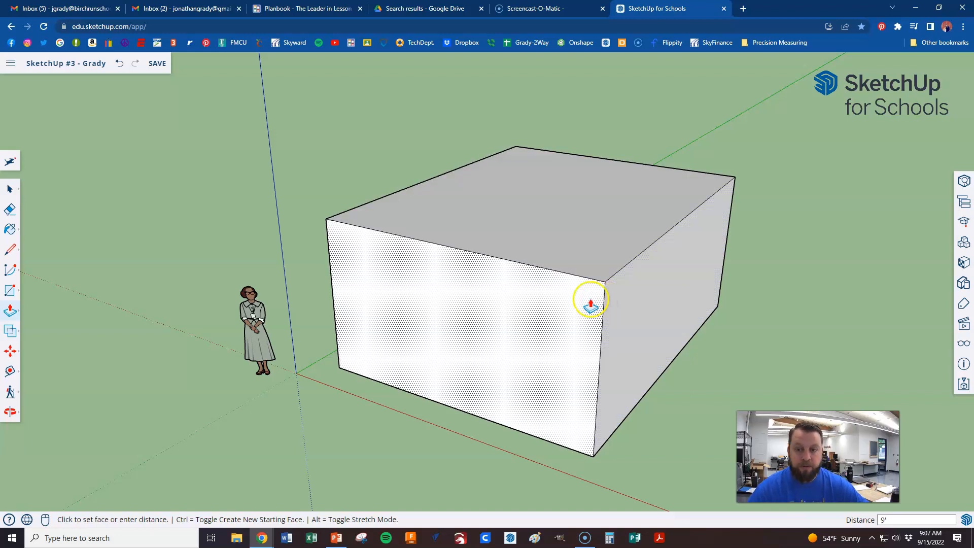
Erase the block's near vertical corner edge to open its two adjoining walls, and save the model.
scroll(289, 305, "down", 1)
scroll(625, 303, "up", 1)
middle_click_drag(566, 358, 565, 327)
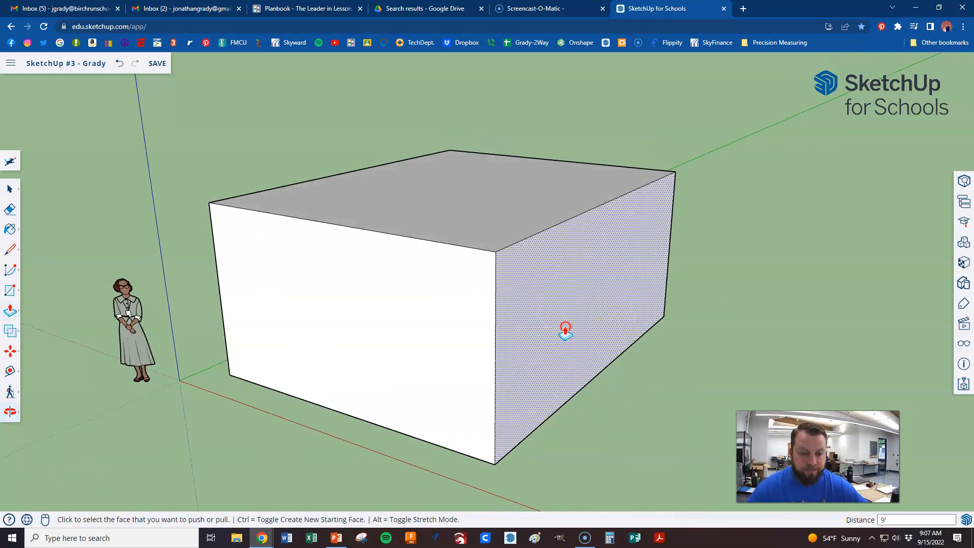
key("e")
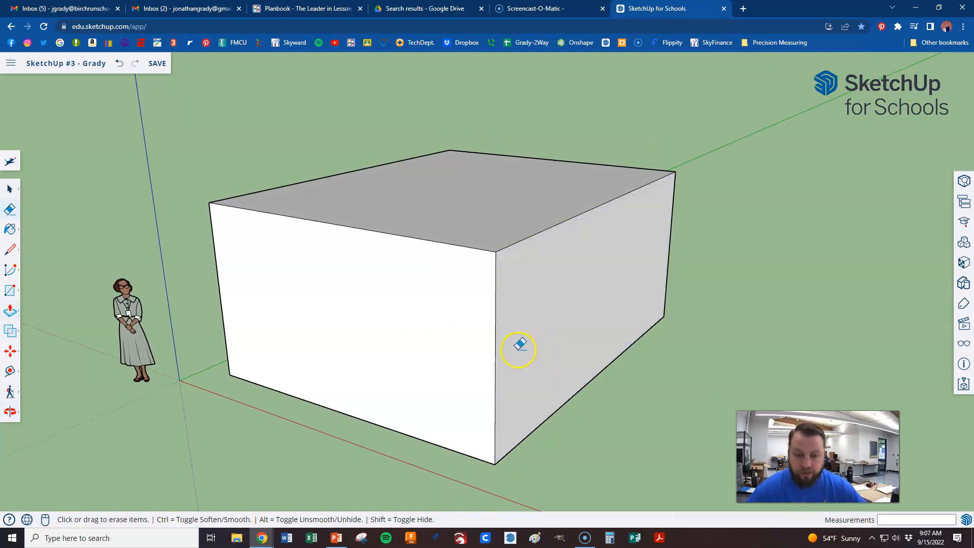
left_click(493, 352)
mouse_move(491, 413)
middle_mouse_down()
mouse_move(502, 316)
mouse_move(403, 365)
mouse_move(376, 458)
mouse_move(424, 329)
mouse_move(430, 359)
middle_mouse_up()
middle_click_drag(478, 254, 505, 197)
mouse_move(462, 282)
middle_mouse_down()
mouse_move(433, 333)
mouse_move(446, 248)
middle_mouse_up()
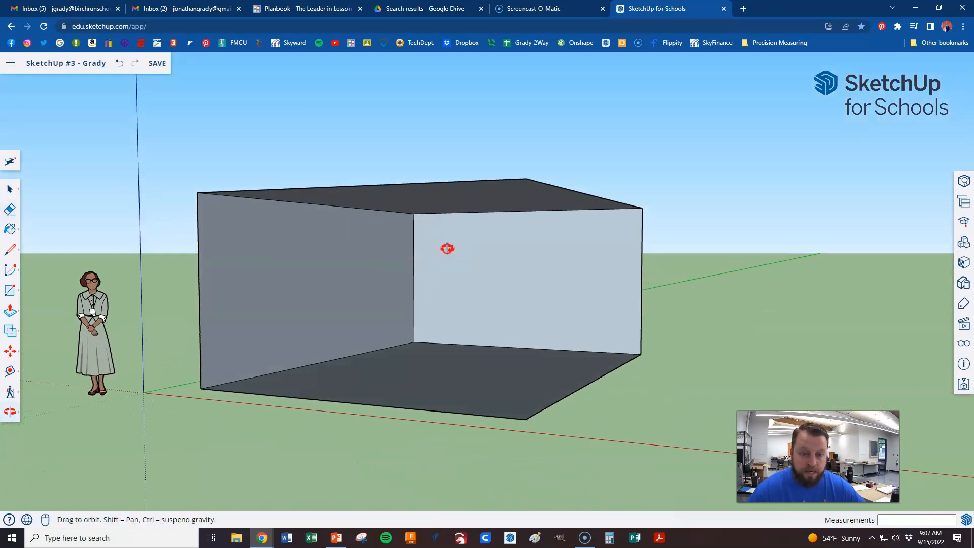
left_click(157, 63)
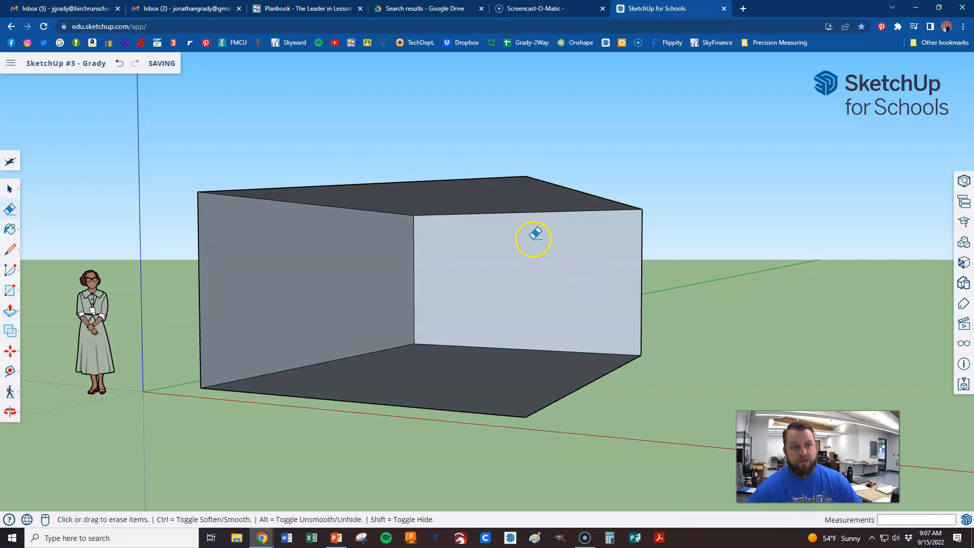
Place vertical Tape Measure guides on the 16' back wall, 40" in from each of its vertical edges.
scroll(574, 244, "up", 4)
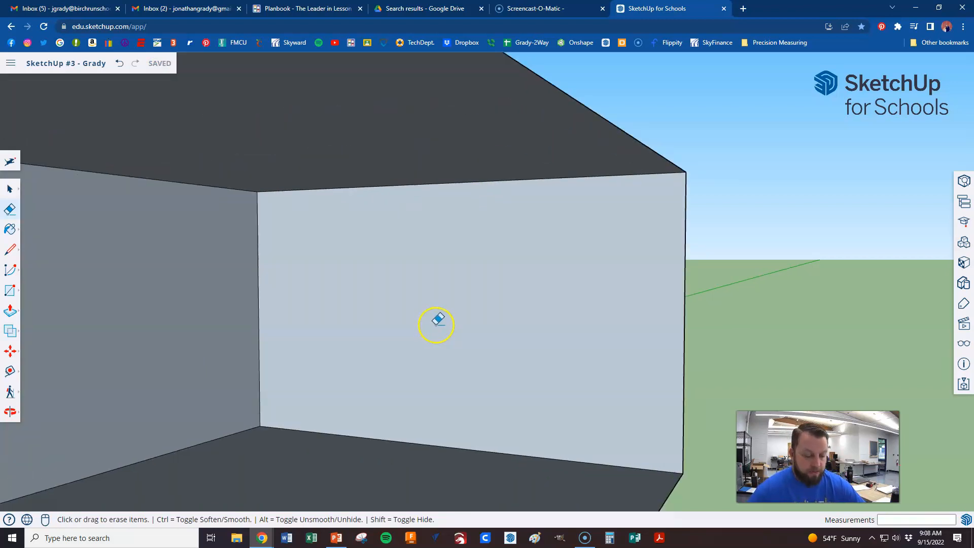
key("t")
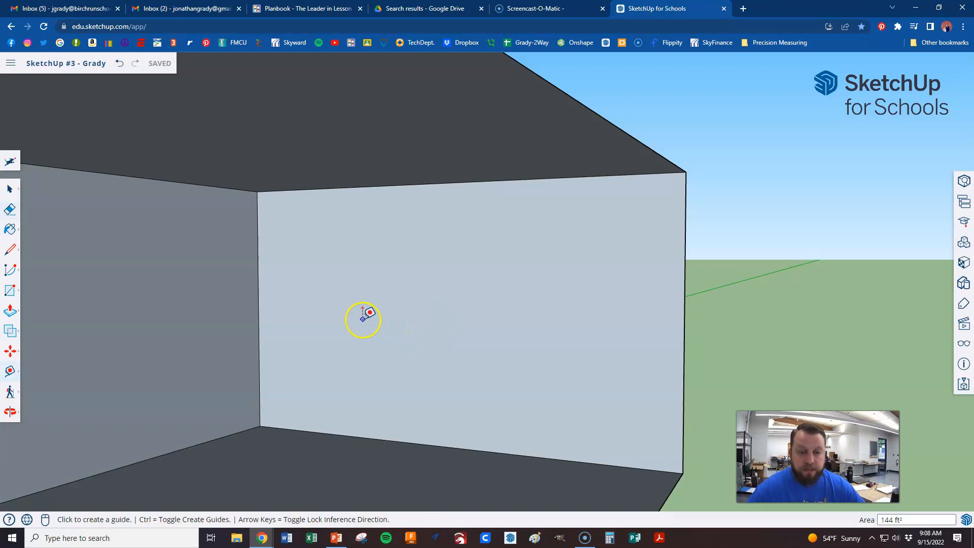
left_click(259, 333)
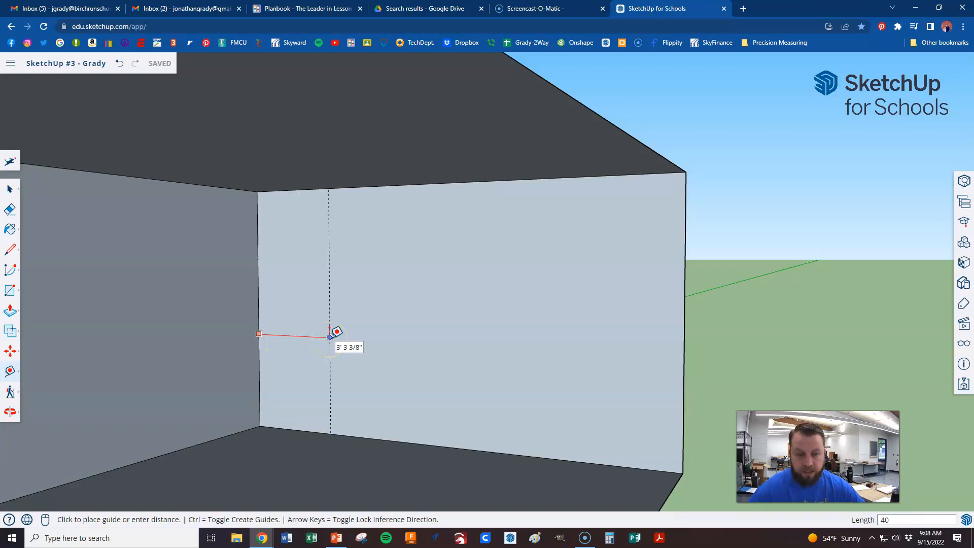
left_click(330, 336)
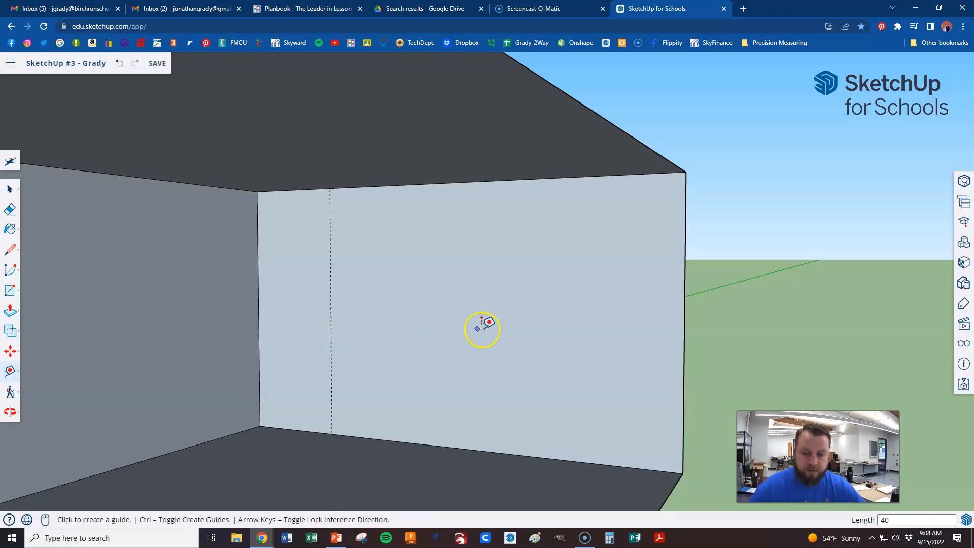
left_click(683, 360)
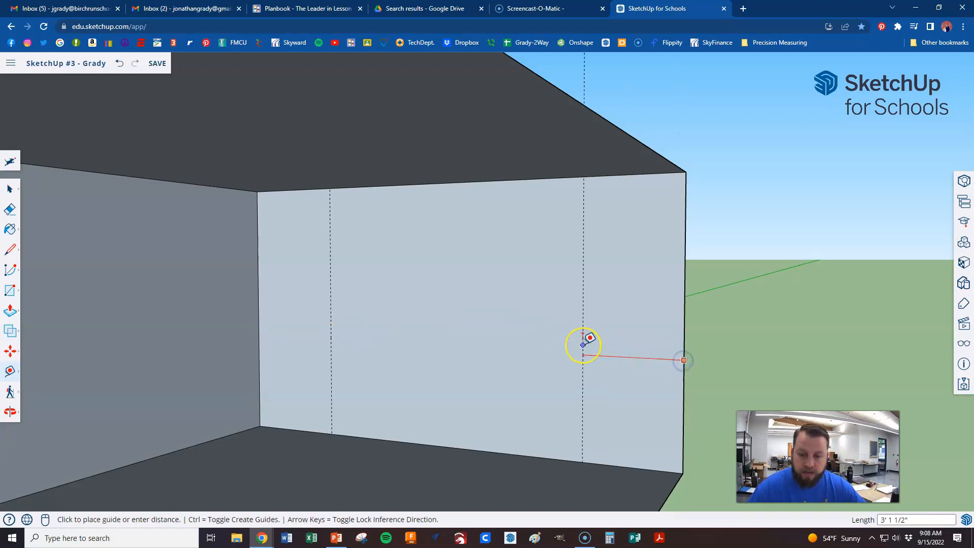
left_click(583, 344)
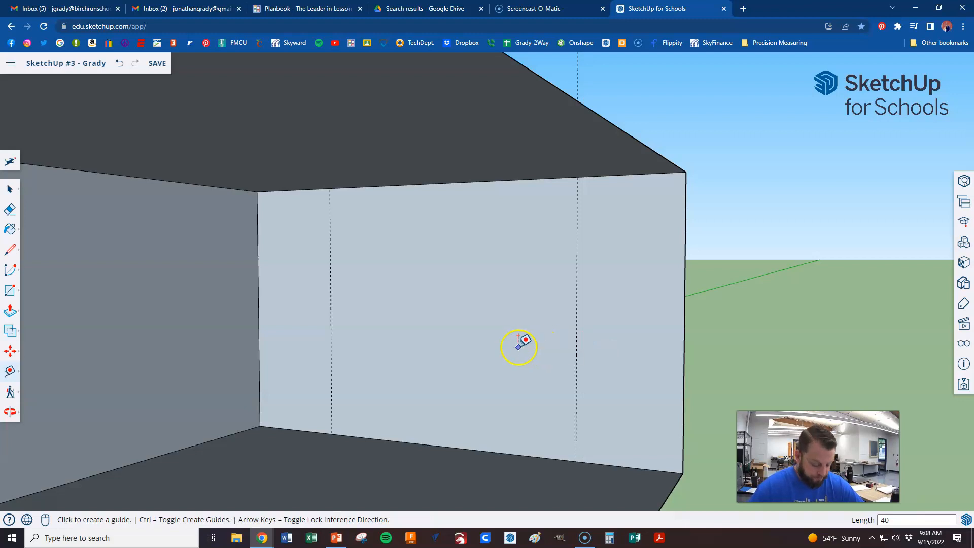
Place horizontal guides on the back wall, one 24" above the floor and one 18" below the ceiling.
left_click(499, 452)
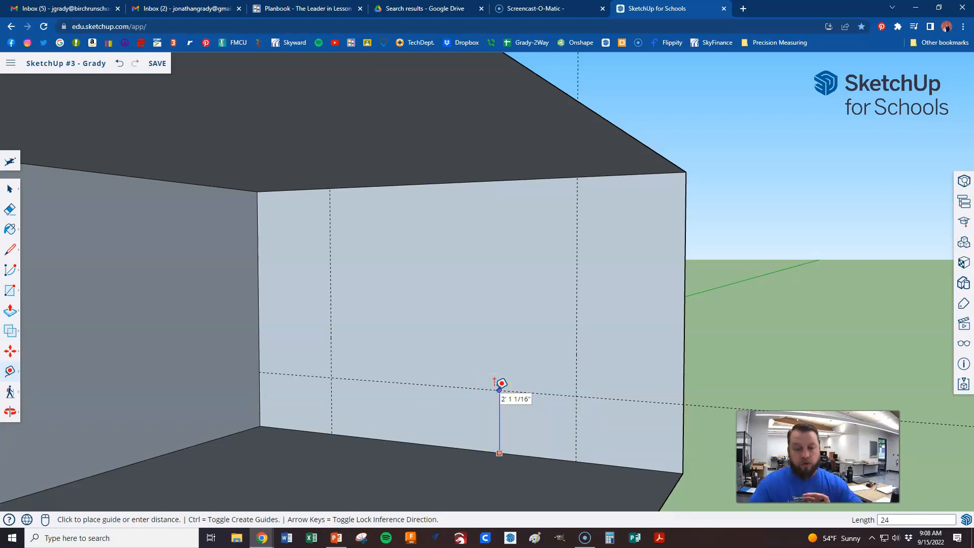
key("Return")
left_click_drag(518, 178, 516, 210)
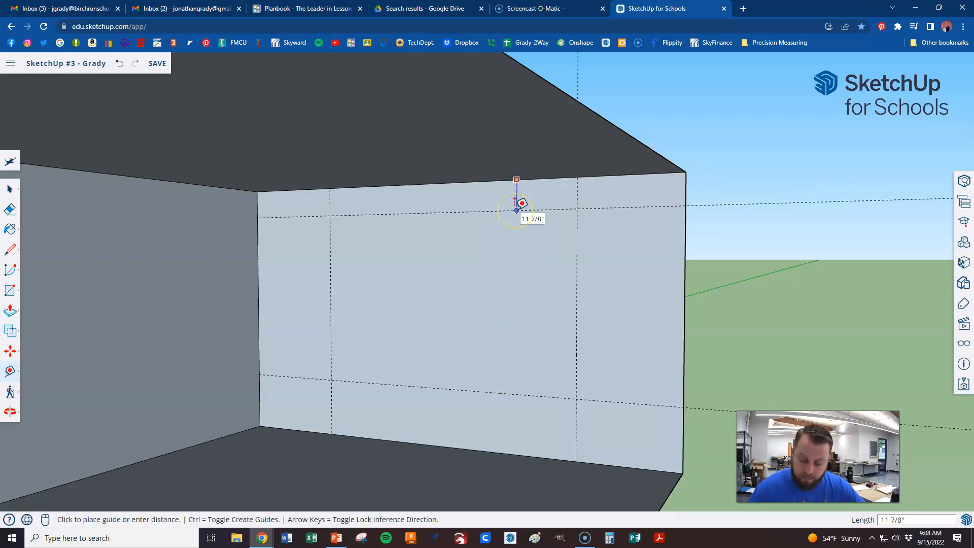
key("Return")
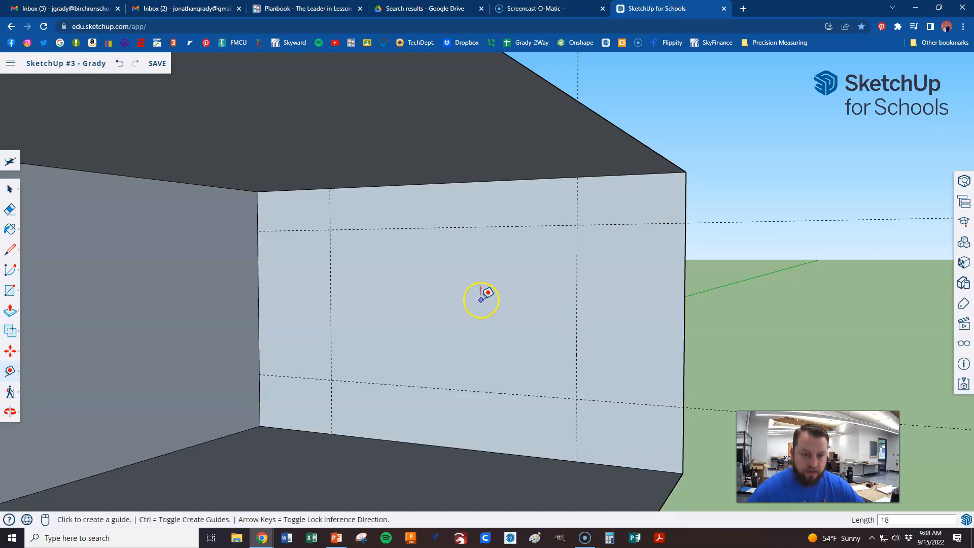
Draw three rectangles filling the guide cells between the back wall's left edge and the nearest vertical guide: 3' 4" by 1' 6", 2' and 5' 6".
key("r")
left_click(257, 192)
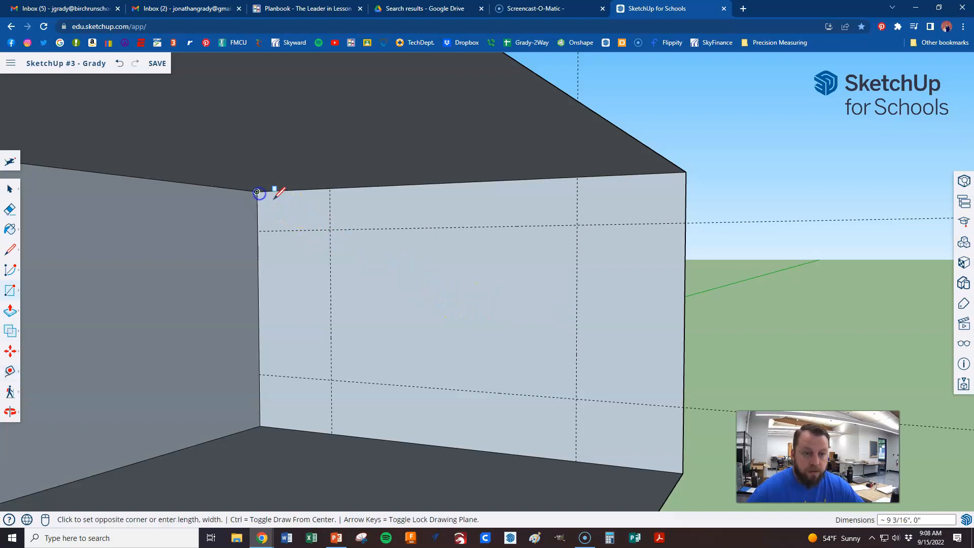
left_click(330, 230)
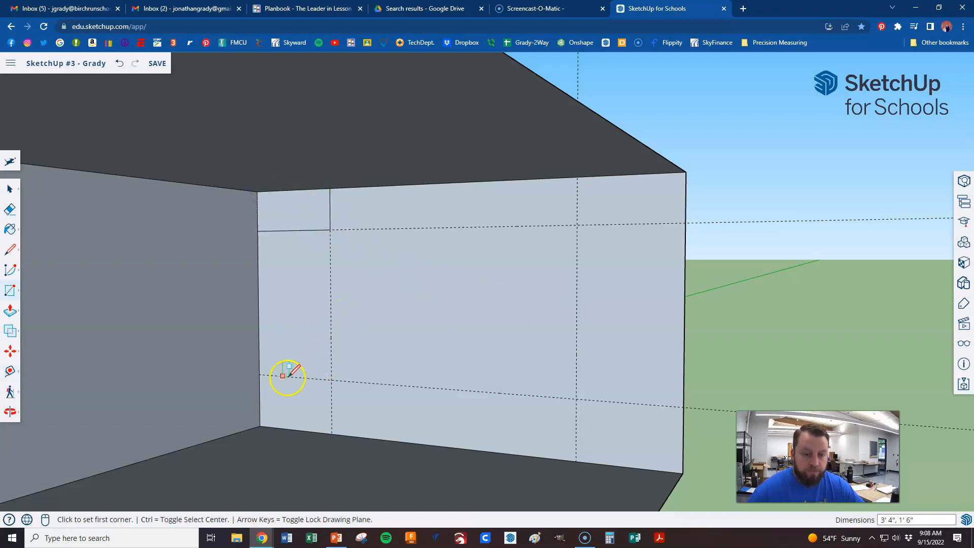
mouse_move(261, 375)
left_mouse_down()
mouse_move(319, 405)
mouse_move(332, 431)
left_mouse_up()
left_click(257, 231)
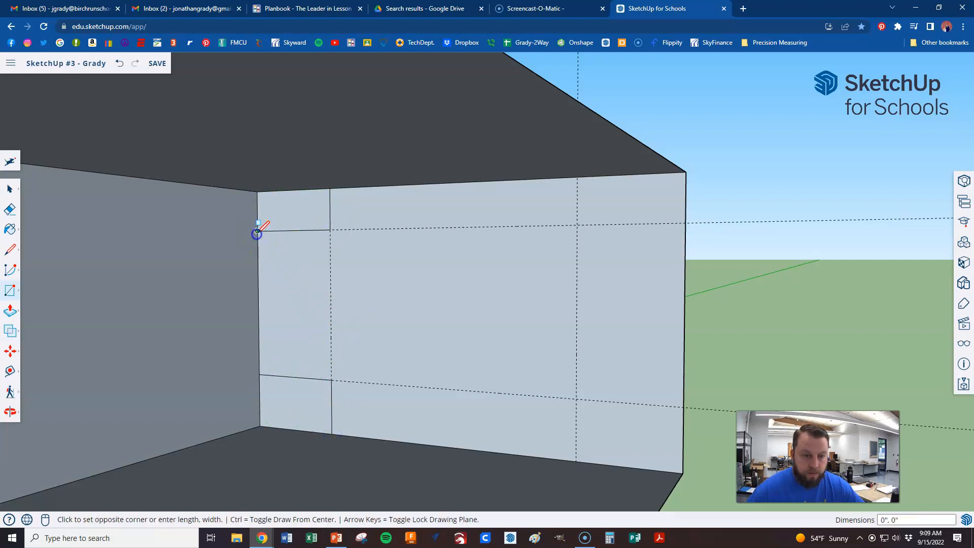
left_click(331, 380)
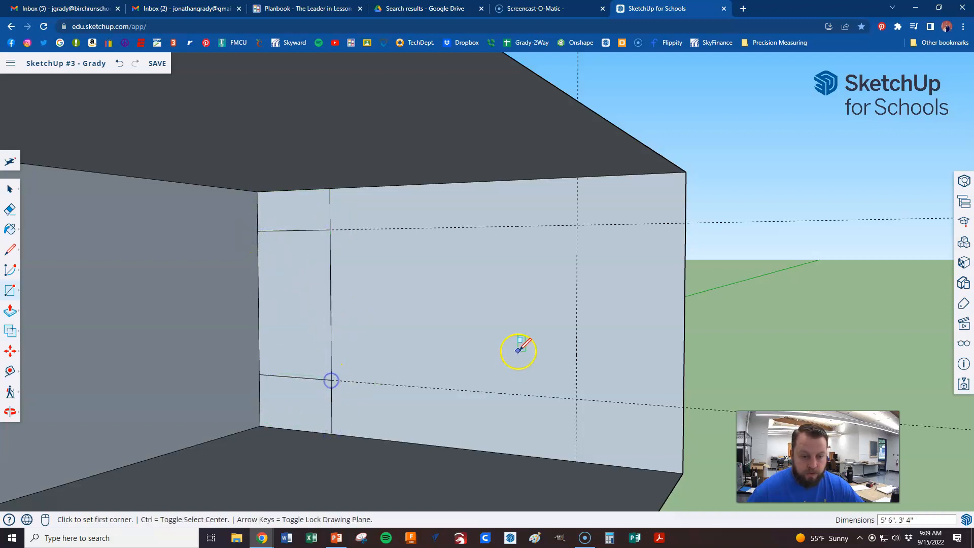
Draw three rectangles filling the guide cells between the back wall's right edge and the nearest vertical guide: 3' 4" by 1' 6", 5' 6" and 2'.
left_click(577, 177)
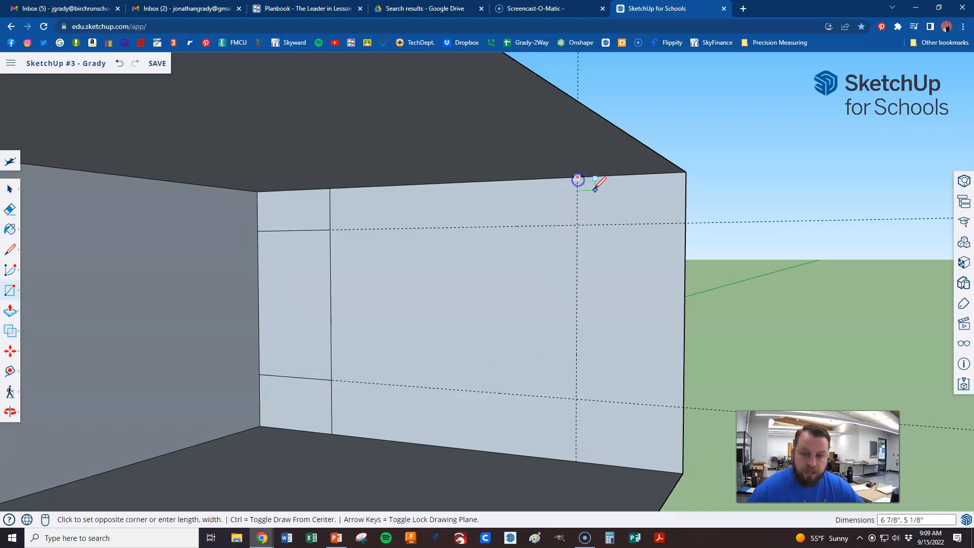
left_click(685, 223)
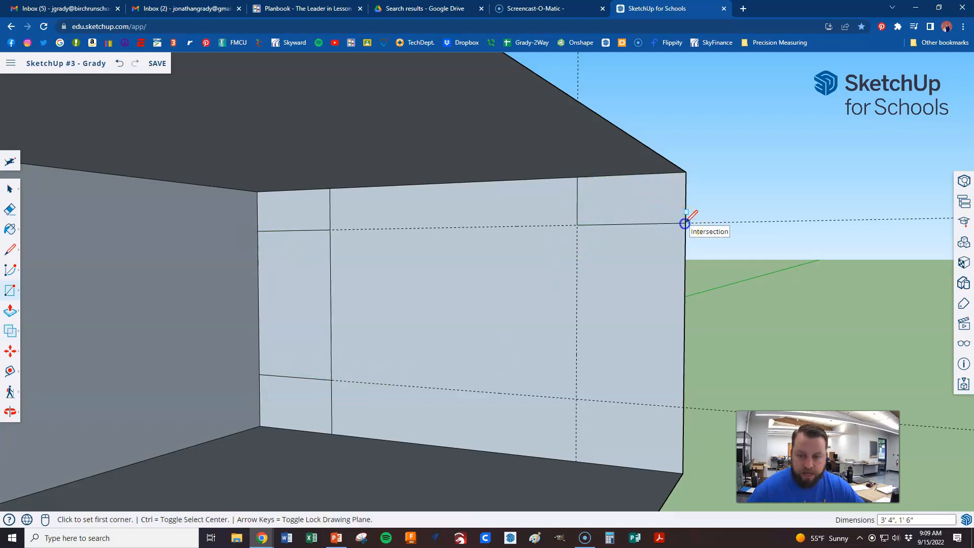
left_click(577, 225)
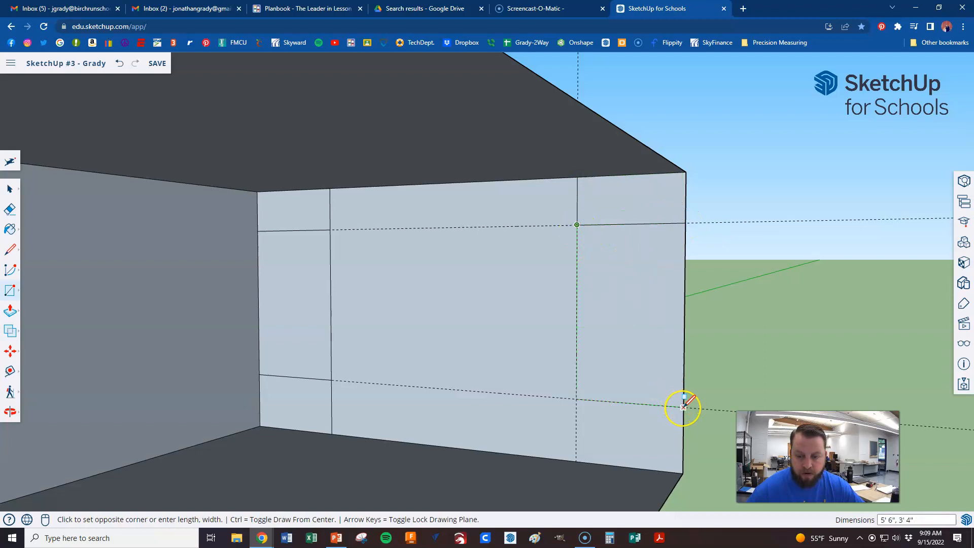
left_click(684, 406)
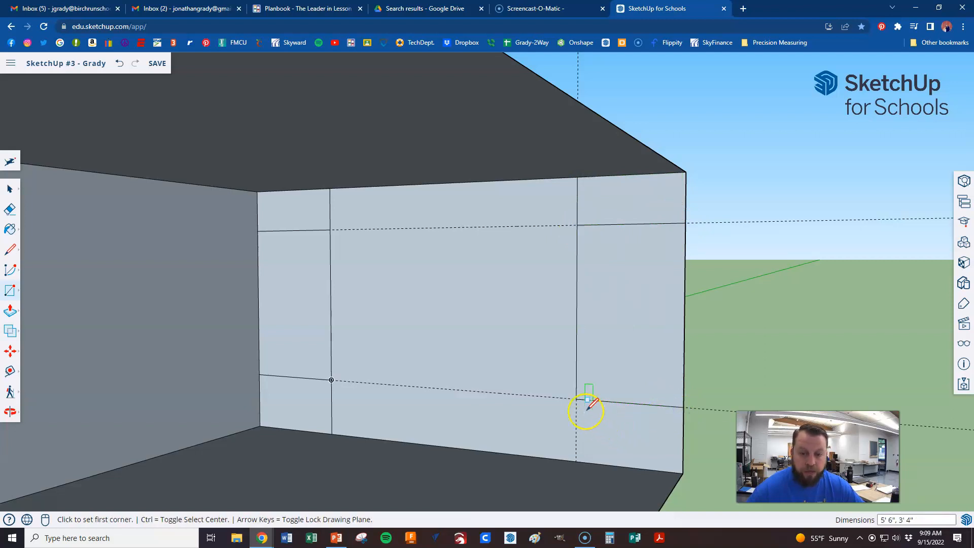
left_click(577, 398)
left_click(683, 473)
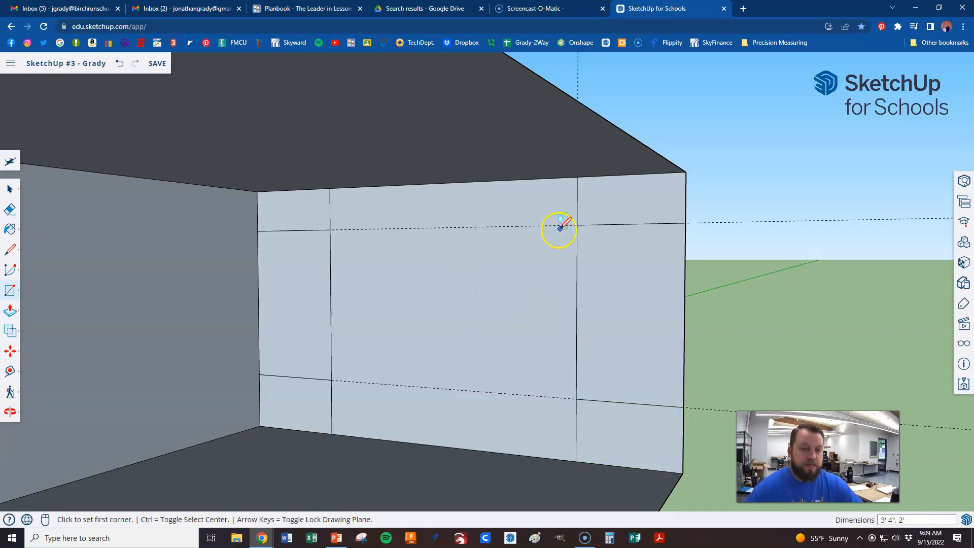
Erase the two horizontal guides crossing the central panel of the back wall.
scroll(471, 305, "down", 5)
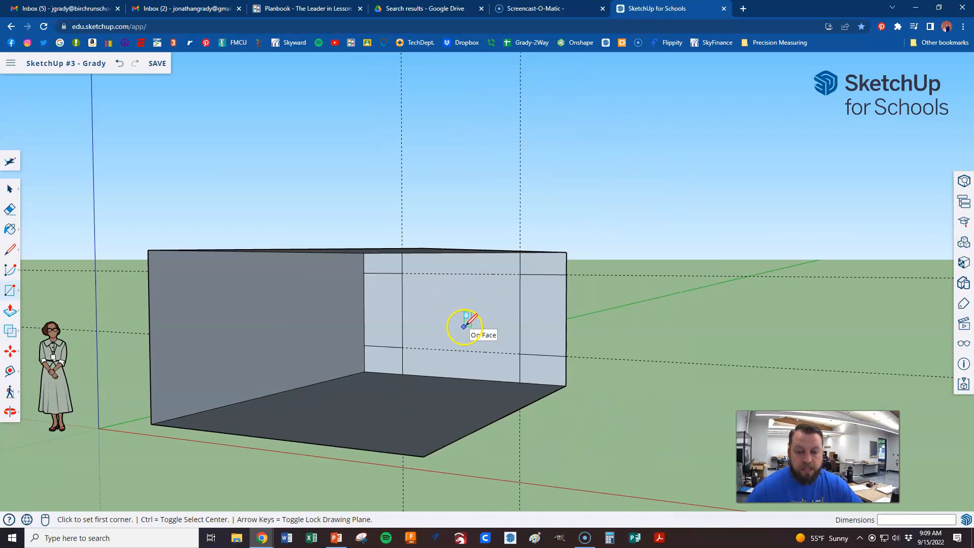
scroll(489, 306, "up", 10)
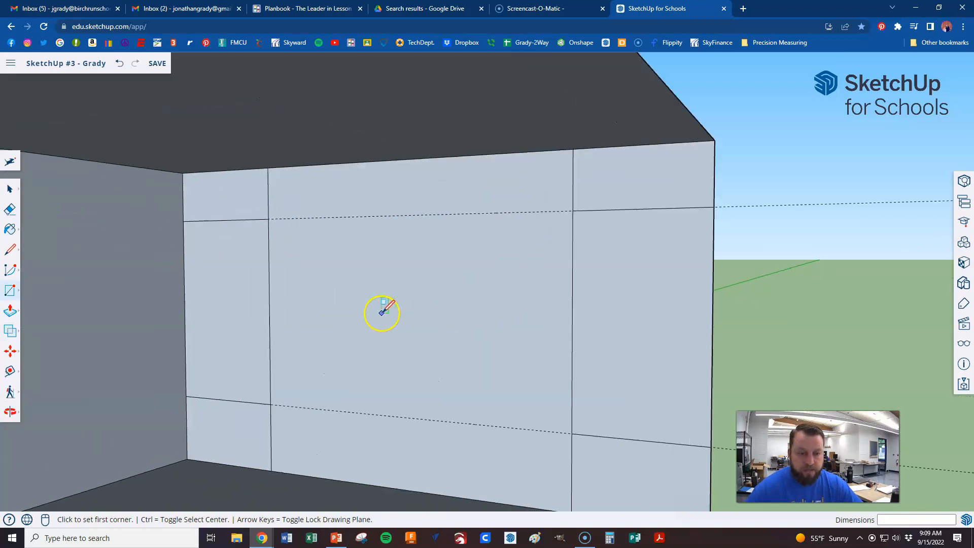
key("e")
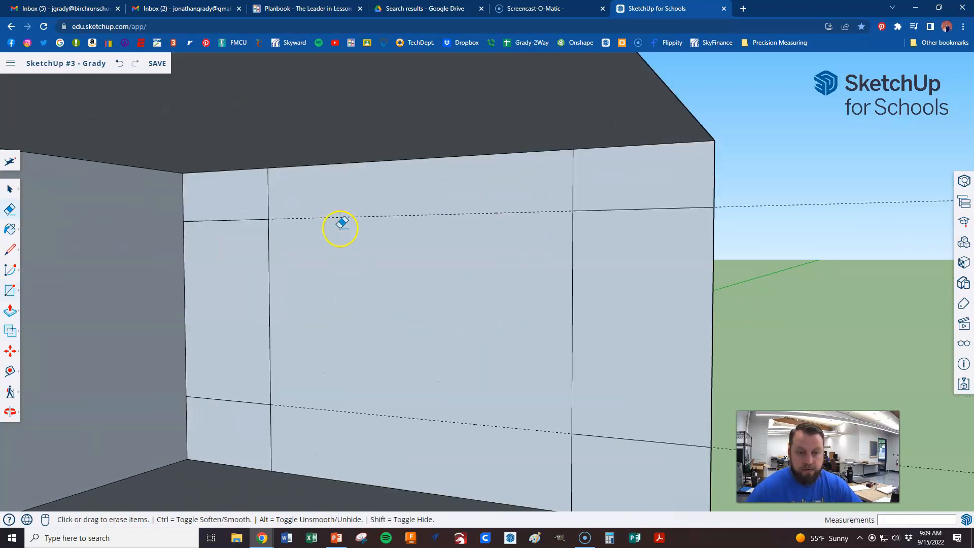
left_click(384, 217)
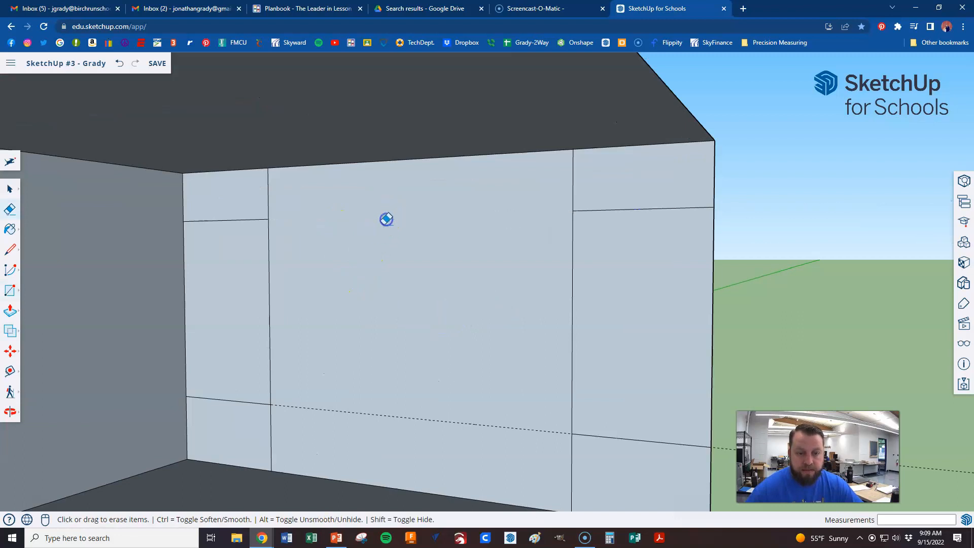
left_click(405, 414)
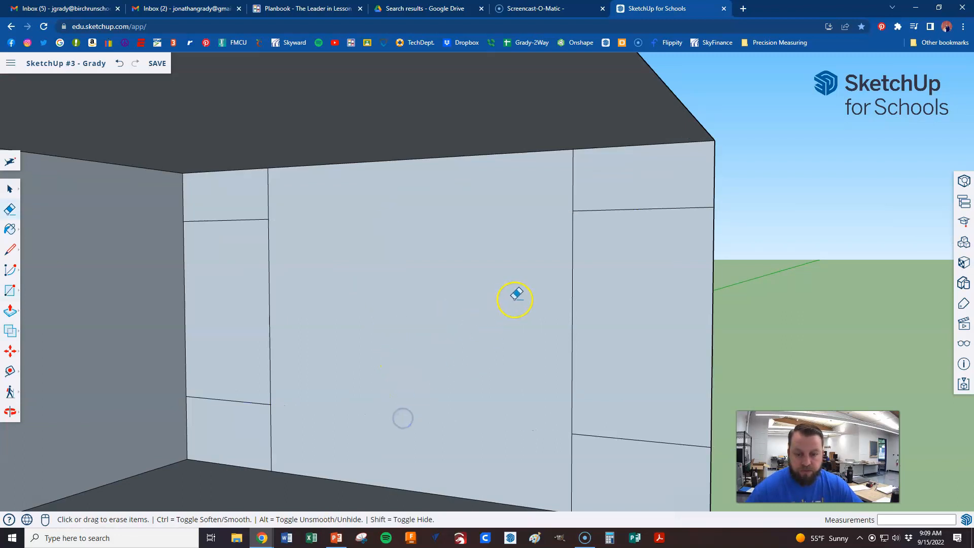
Erase the two vertical guides through the back wall, and undo the guide erasures.
scroll(515, 298, "down", 5)
scroll(515, 297, "down", 5)
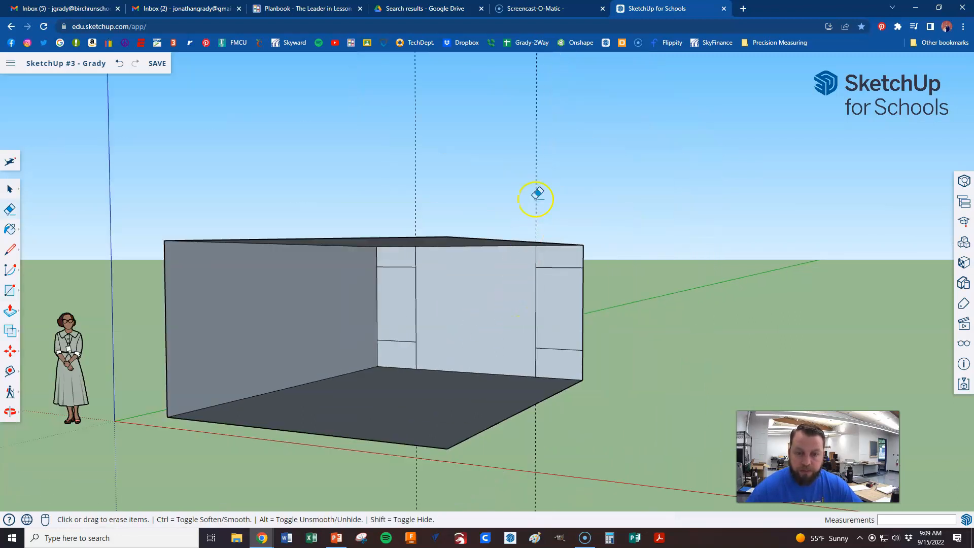
scroll(541, 341, "up", 6)
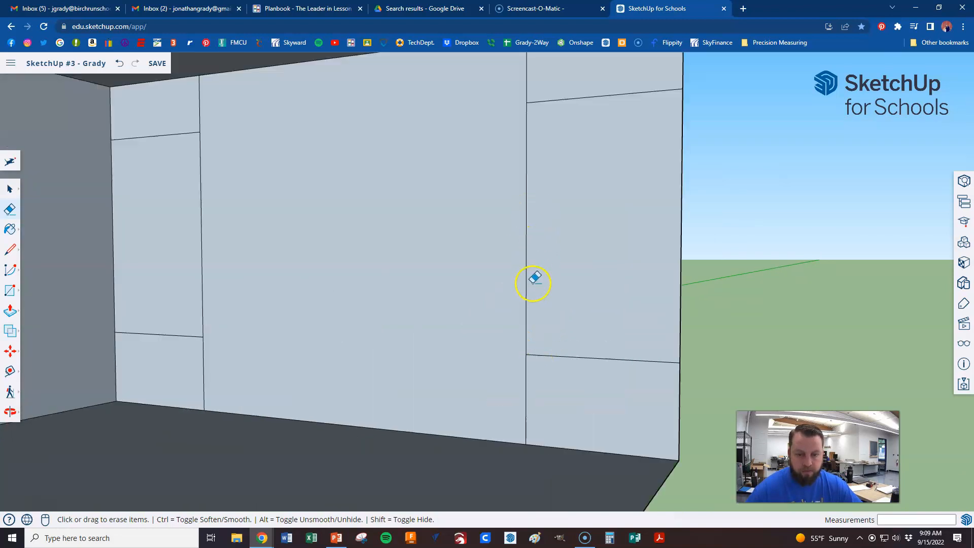
scroll(536, 385, "down", 1)
scroll(535, 386, "down", 6)
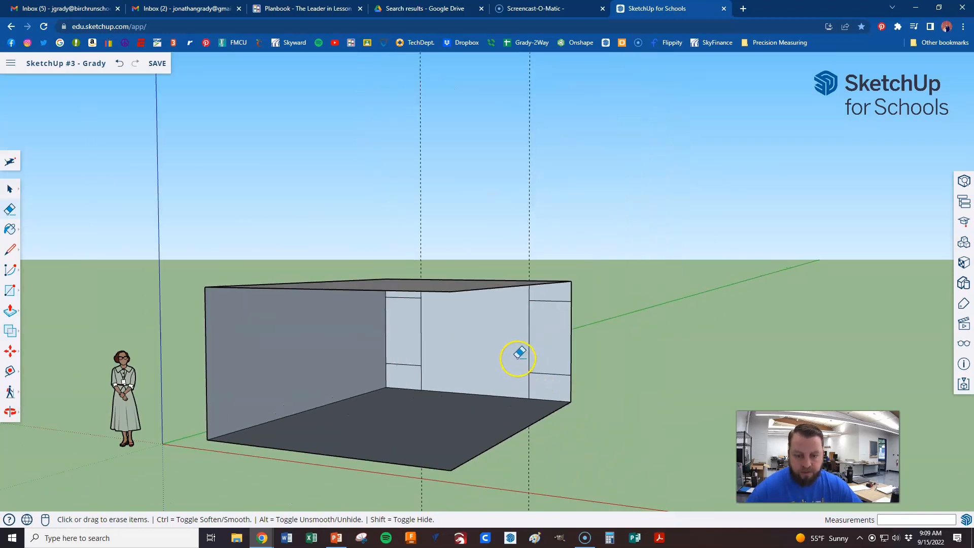
left_click(531, 222)
left_click(417, 221)
scroll(514, 380, "up", 6)
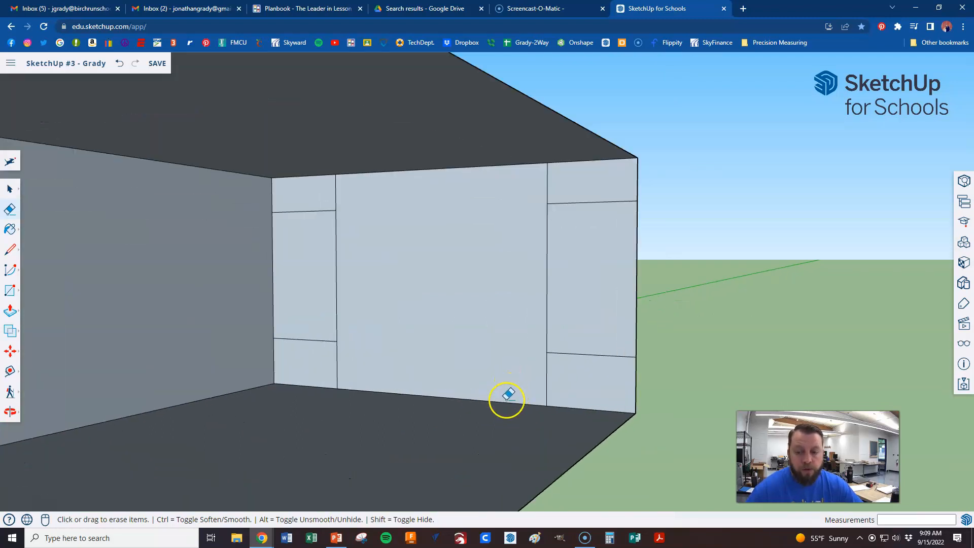
left_click(120, 62)
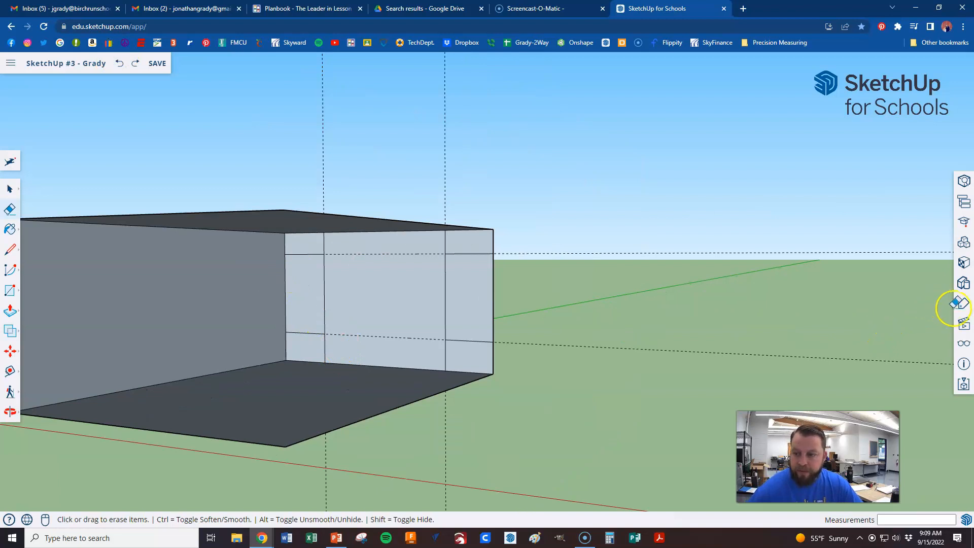
Toggle the guides' visibility off and on in the display options, and delete all guides from the model.
left_click(965, 344)
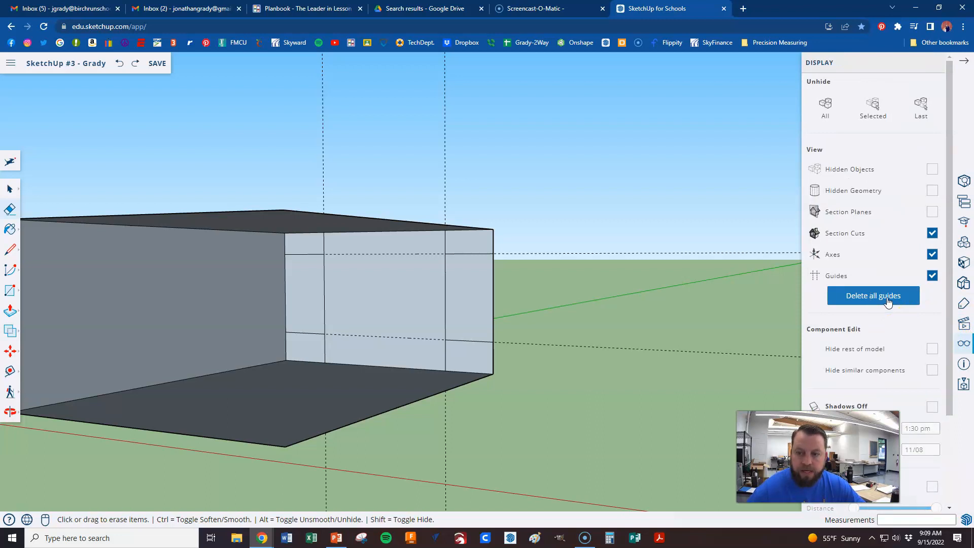
left_click(934, 277)
left_click(933, 277)
left_click(933, 277)
left_click(933, 277)
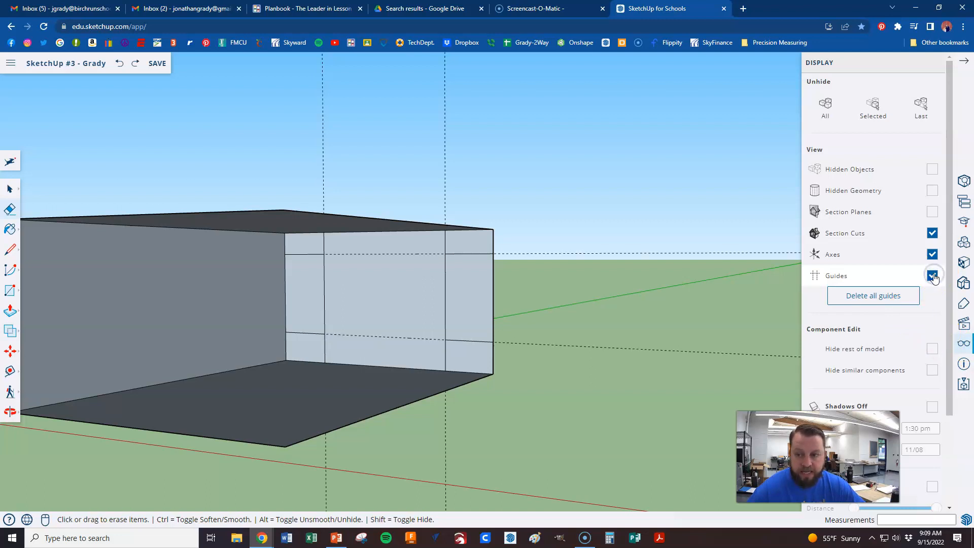
left_click(933, 276)
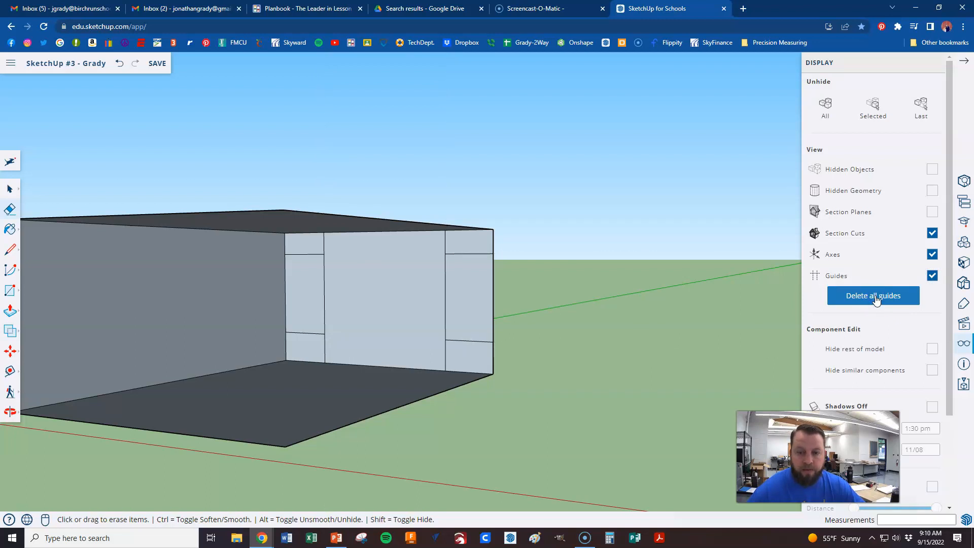
scroll(597, 326, "down", 3)
middle_click_drag(599, 286, 598, 235)
middle_click_drag(349, 326, 365, 356)
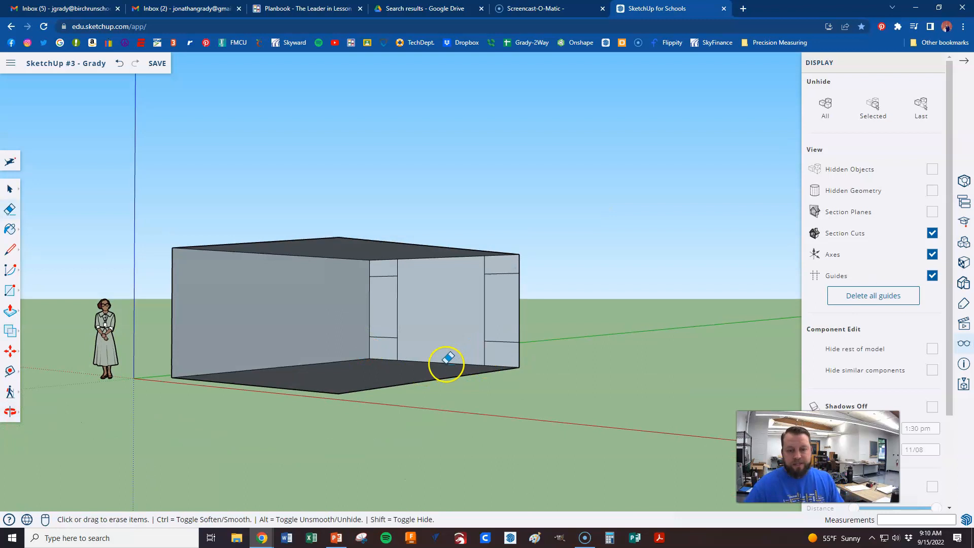
scroll(446, 359, "up", 2)
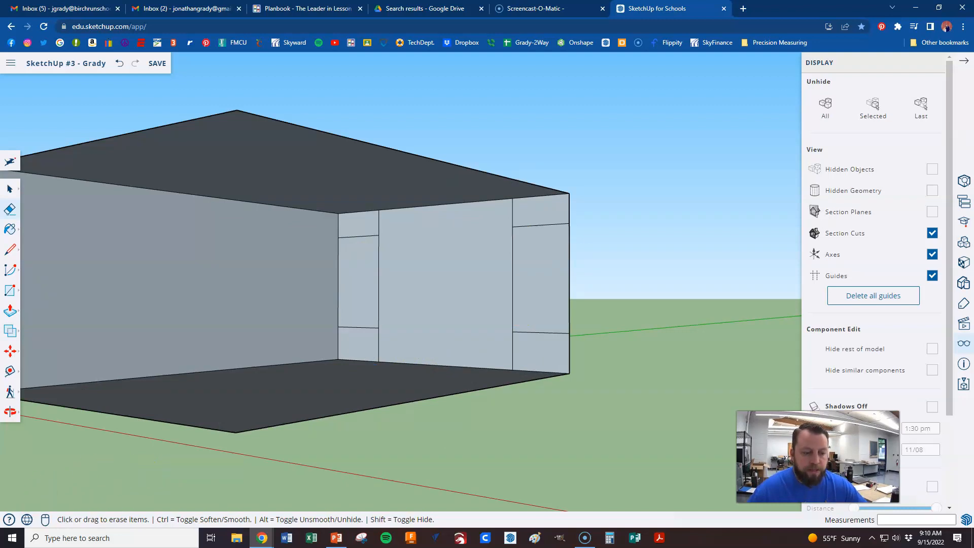
scroll(282, 363, "up", 1)
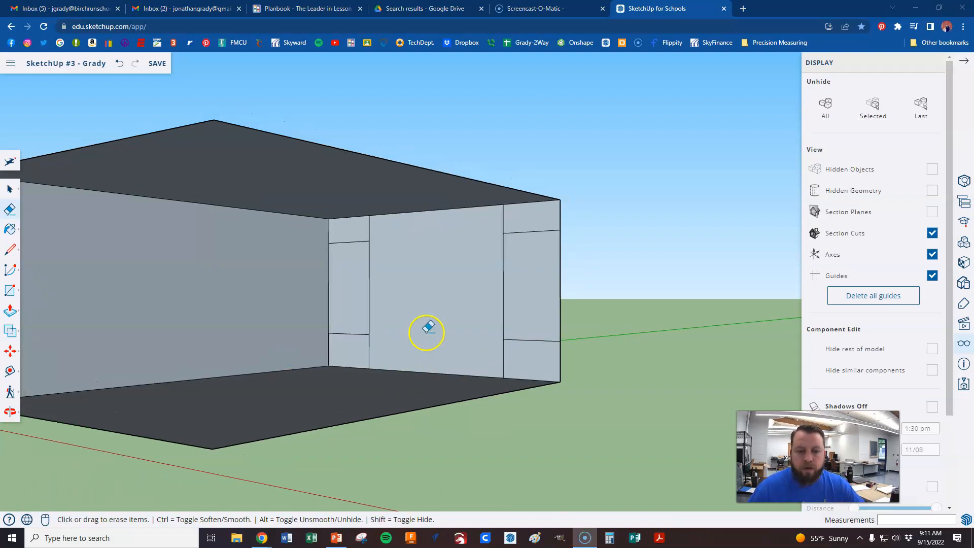
Push/Pull the large central panel of the back wall 24" out into the room.
scroll(343, 222, "up", 2)
scroll(245, 318, "down", 3)
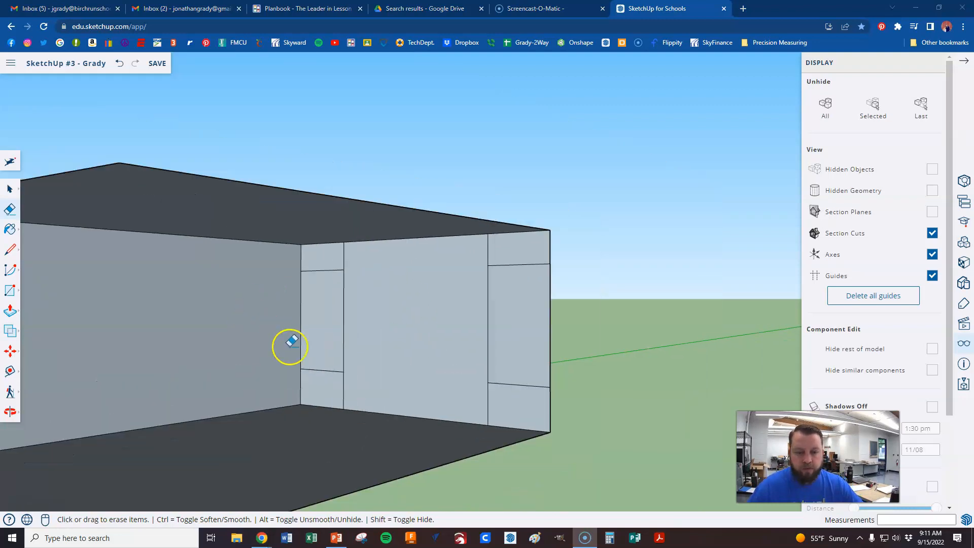
scroll(313, 361, "up", 2)
middle_click_drag(313, 361, 289, 363)
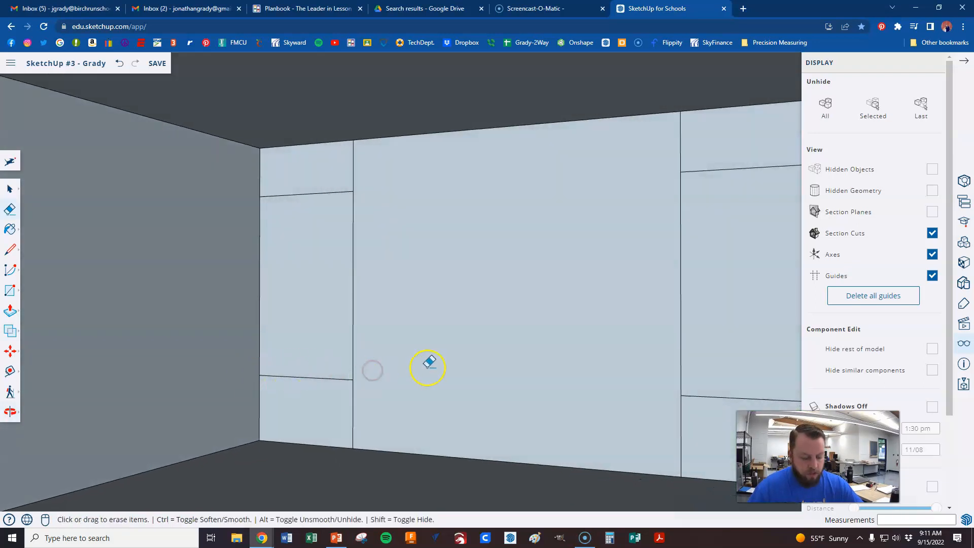
mouse_move(455, 366)
middle_mouse_down()
mouse_move(394, 365)
mouse_move(360, 339)
mouse_move(415, 360)
mouse_move(413, 352)
mouse_move(478, 343)
mouse_move(441, 361)
mouse_move(395, 337)
middle_mouse_up()
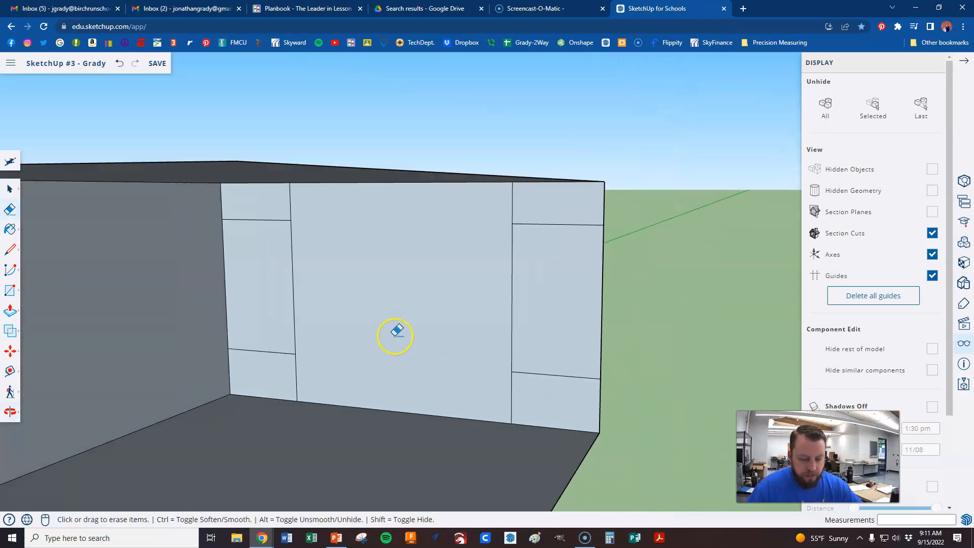
scroll(396, 336, "up", 2)
key("p")
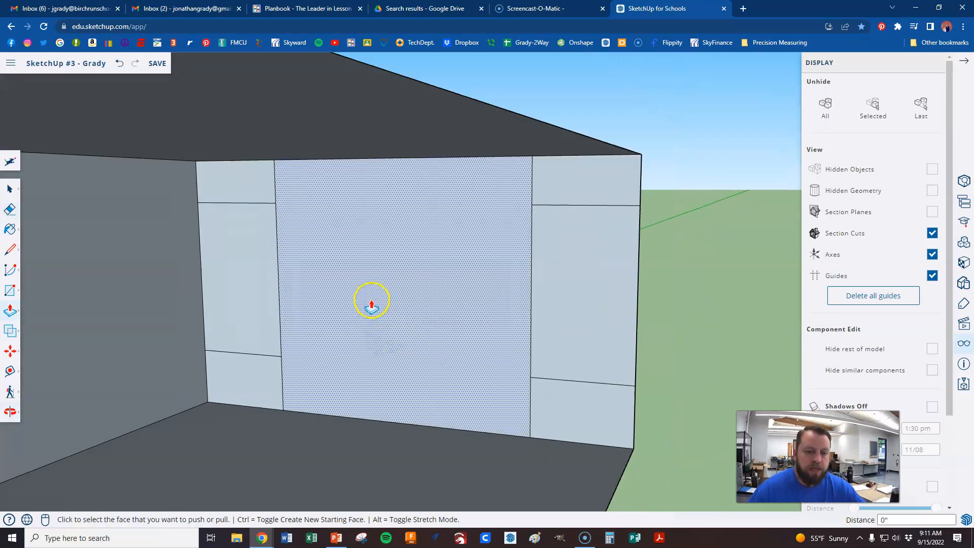
left_click(370, 304)
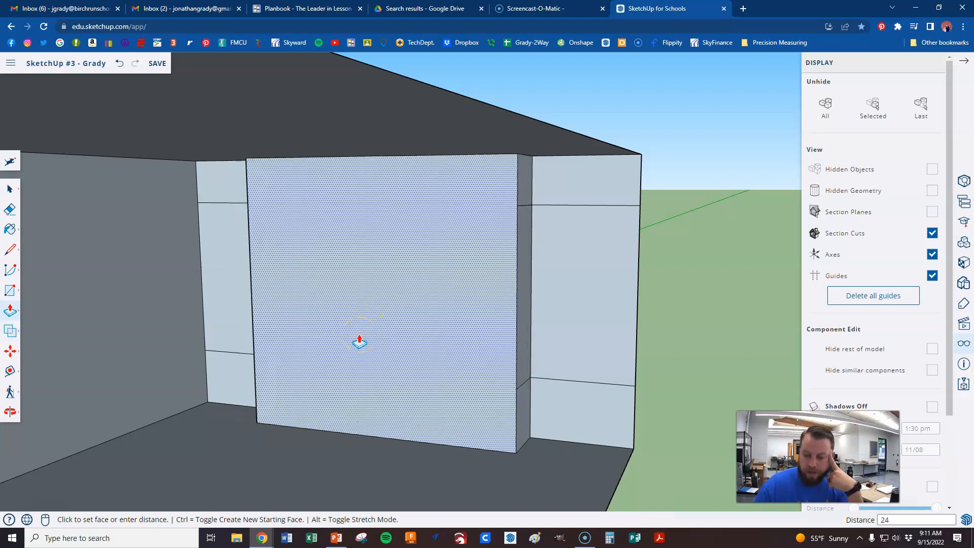
key("Return")
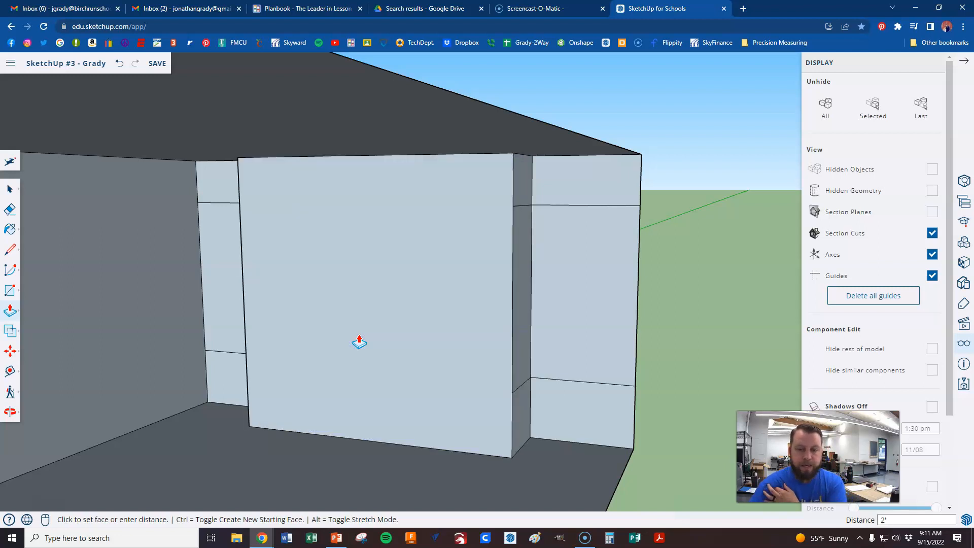
left_click(361, 342)
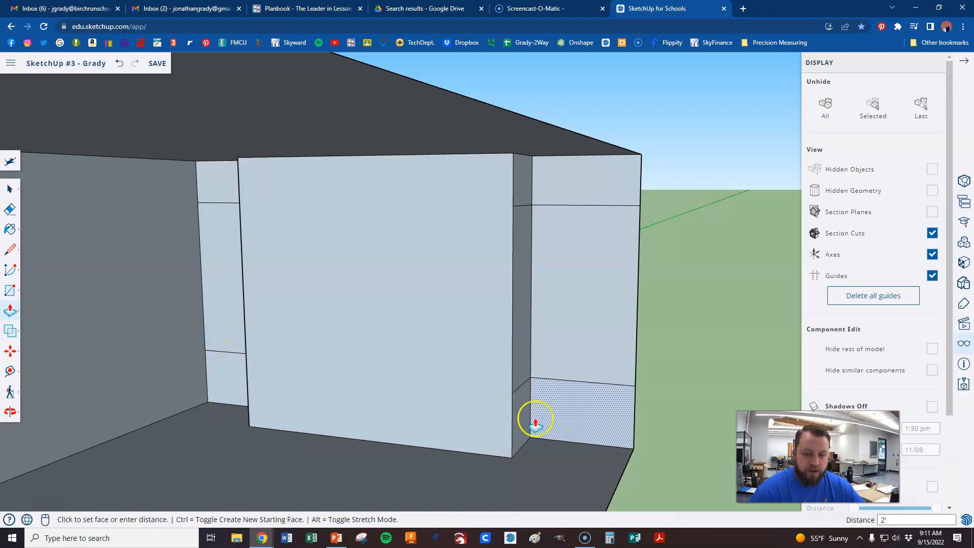
Pull the back wall's lower-right rectangle out 18", and pull the lower-left rectangle out flush with it.
left_click(559, 412)
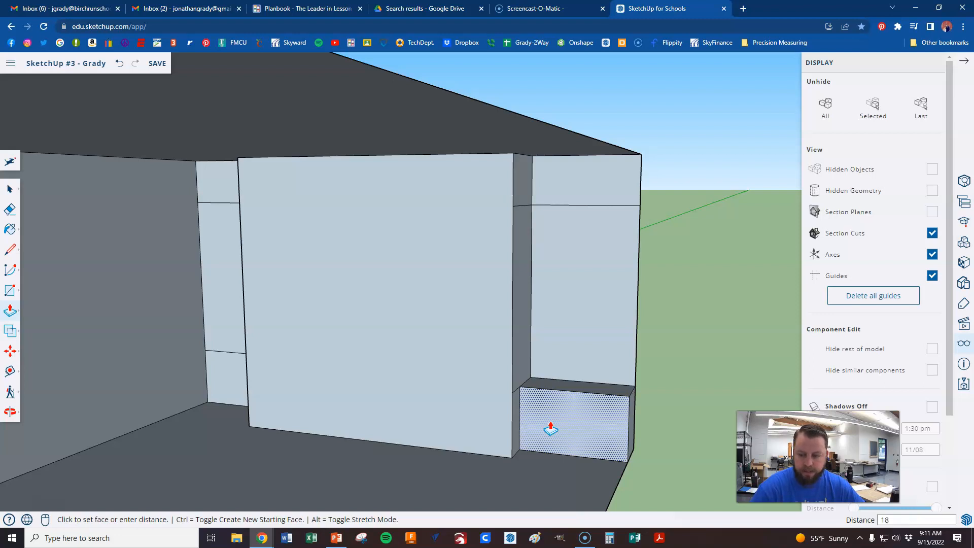
key("Return")
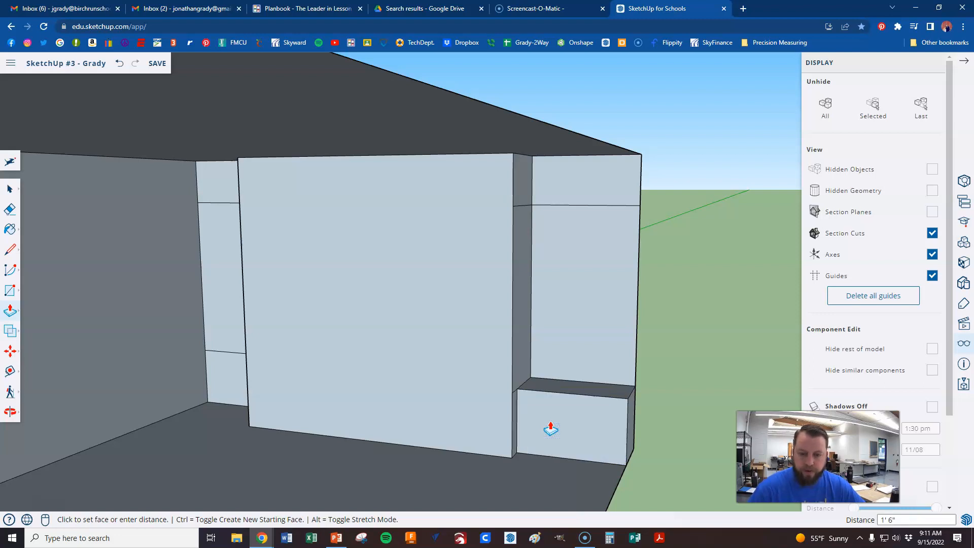
left_click(229, 390)
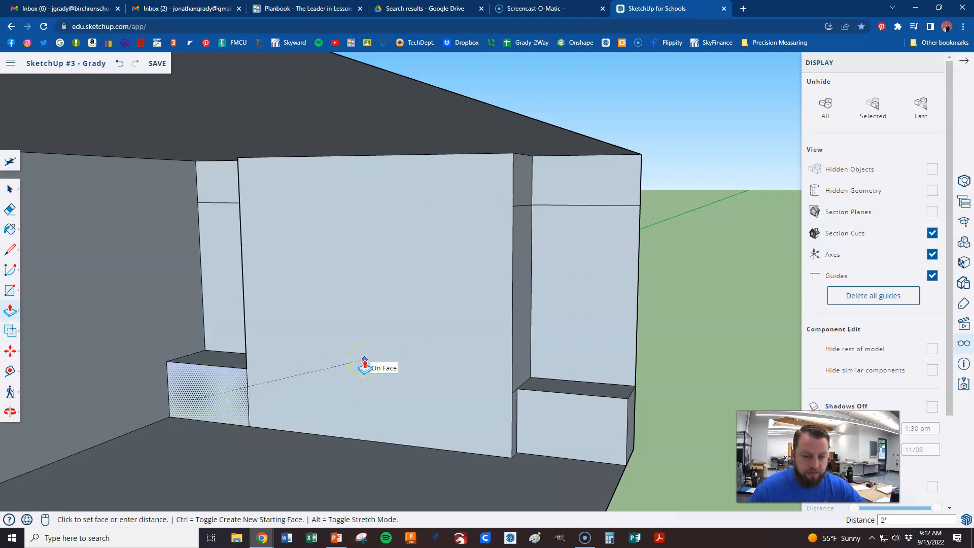
left_click(550, 411)
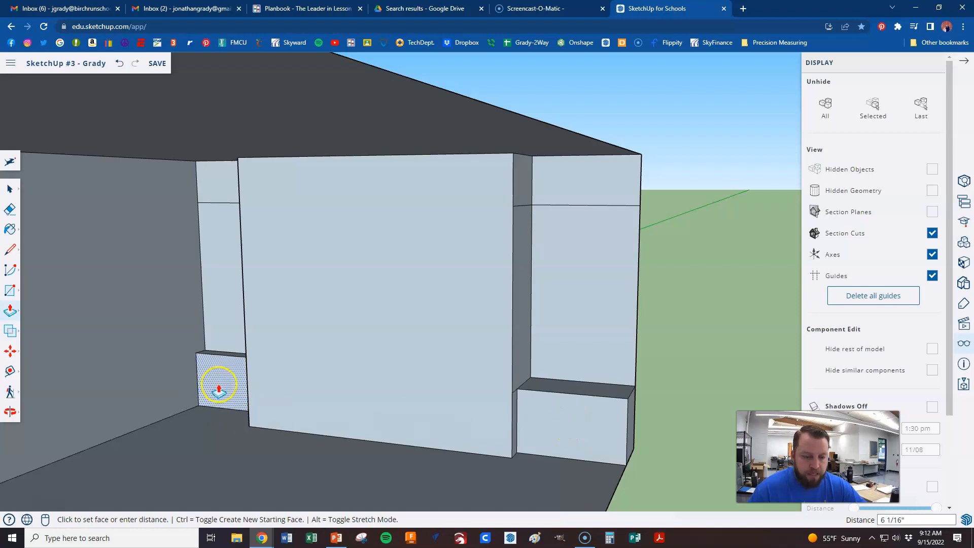
left_click(593, 430)
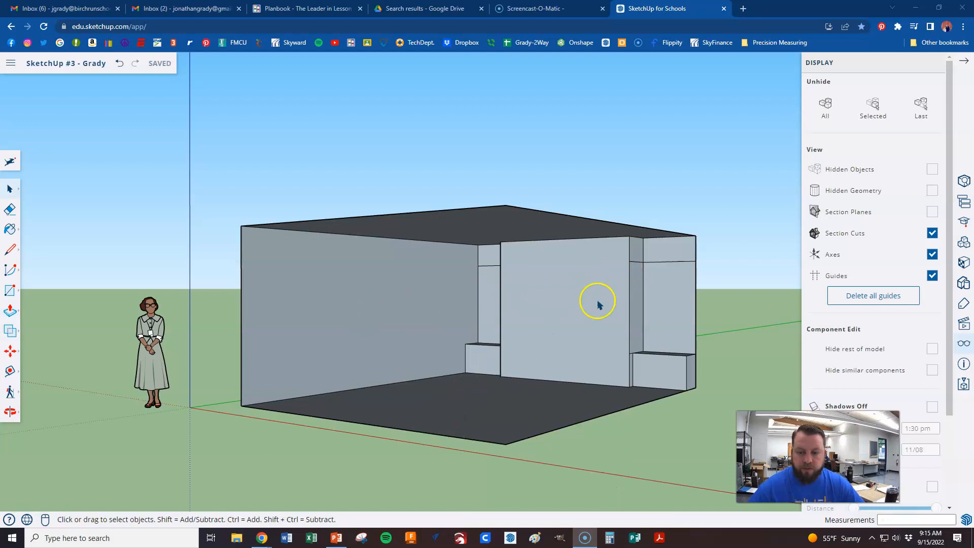
Push/Pull the back wall's upper-right rectangle, just below the ceiling, 12" out into the room.
scroll(702, 277, "up", 5)
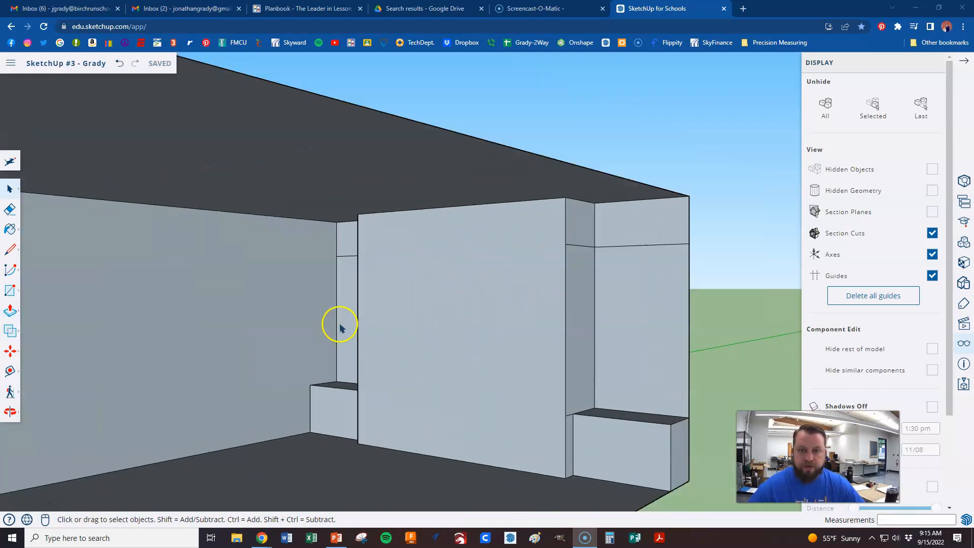
middle_click_drag(341, 329, 411, 328)
scroll(307, 367, "down", 3)
scroll(538, 376, "up", 4)
middle_click_drag(314, 326, 375, 346)
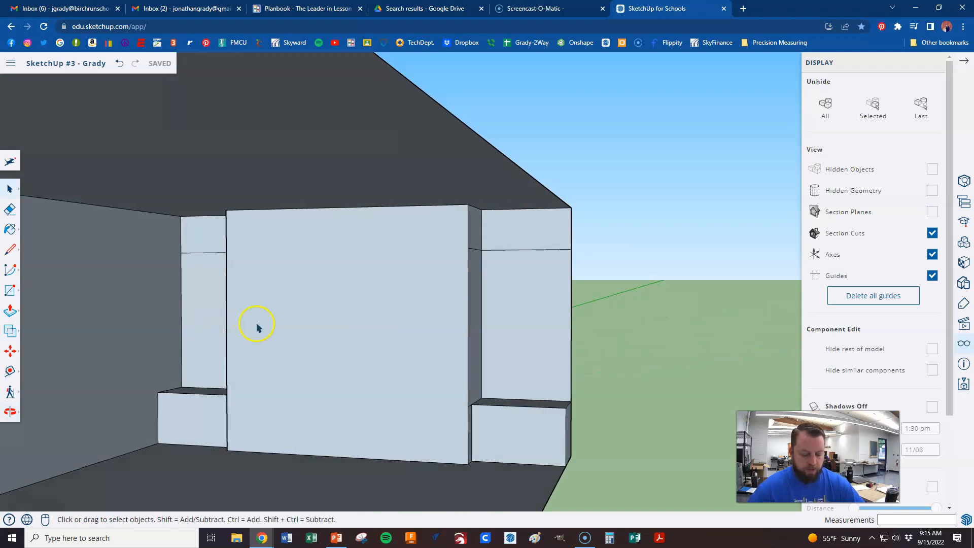
key("p")
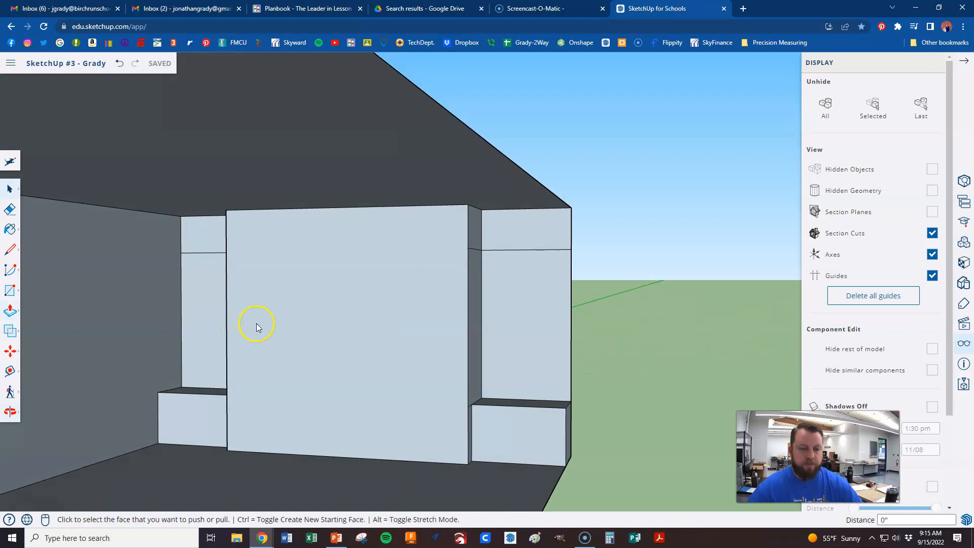
left_click(513, 245)
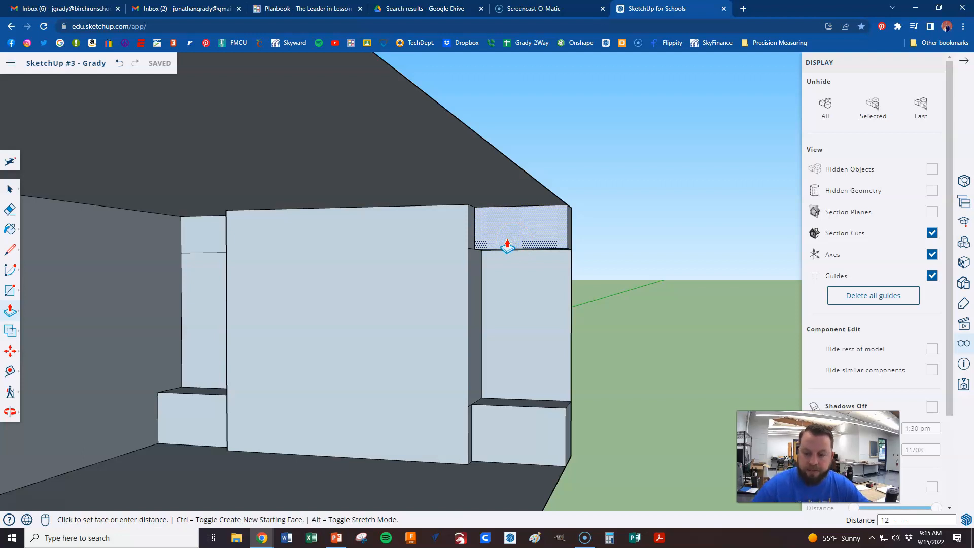
key("Return")
mouse_move(507, 245)
middle_mouse_down()
mouse_move(479, 239)
mouse_move(512, 240)
middle_mouse_up()
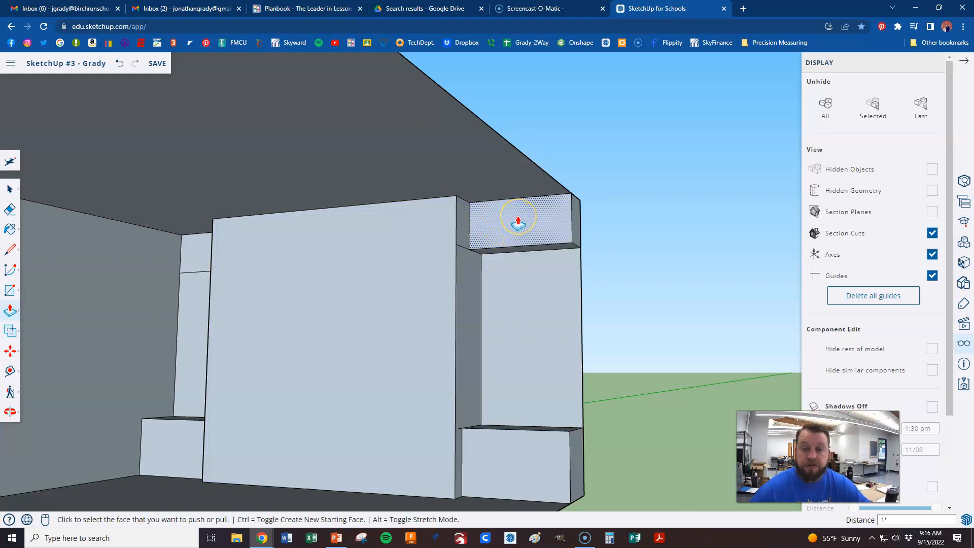
Pull the back wall's upper-left rectangle out by the same 12" as the upper-right one.
left_click(200, 261)
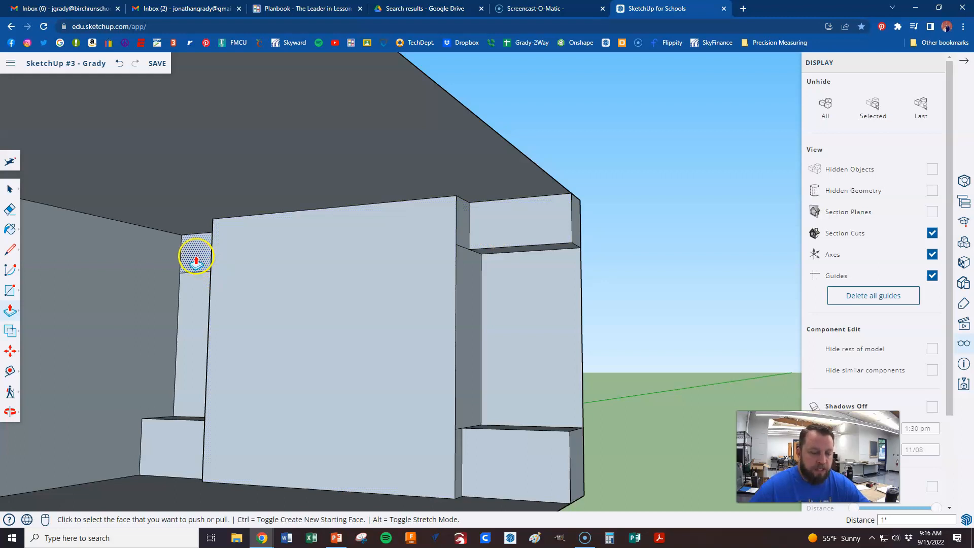
left_click(196, 260)
left_click(196, 260)
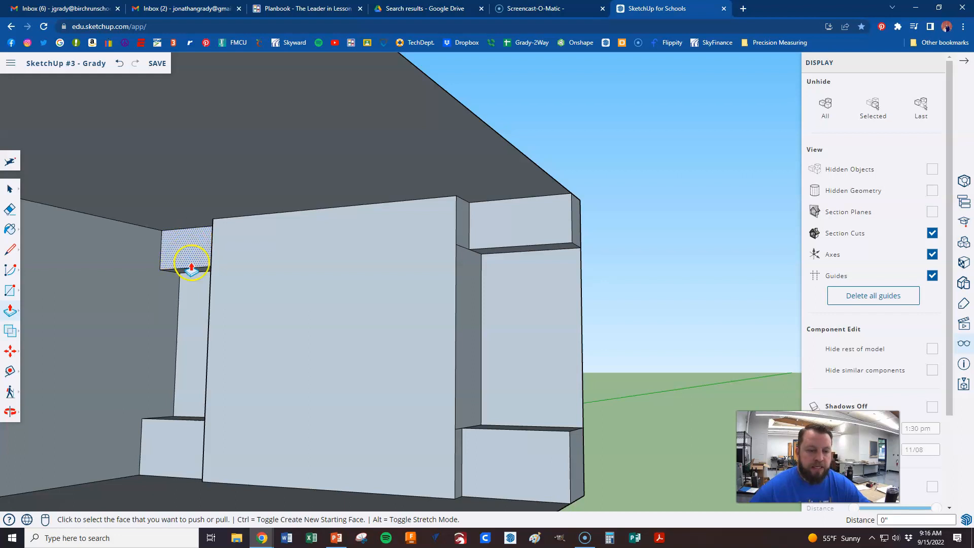
Examine the protruding central section and the side cabinets along the back wall, up close and from outside the room.
middle_click_drag(250, 311, 370, 302)
middle_click_drag(426, 251, 302, 323)
scroll(385, 306, "down", 2)
middle_click_drag(312, 284, 339, 250)
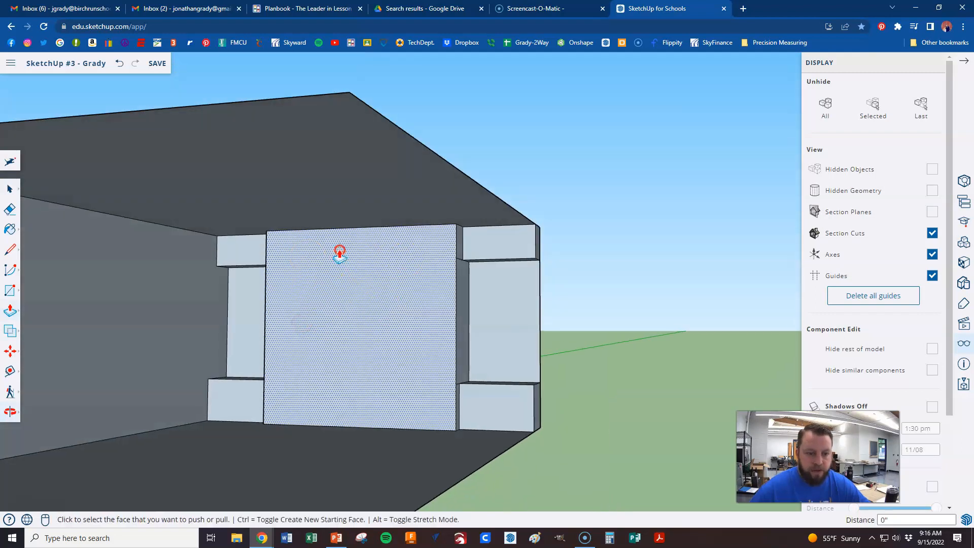
scroll(238, 263, "up", 3)
scroll(258, 291, "down", 1)
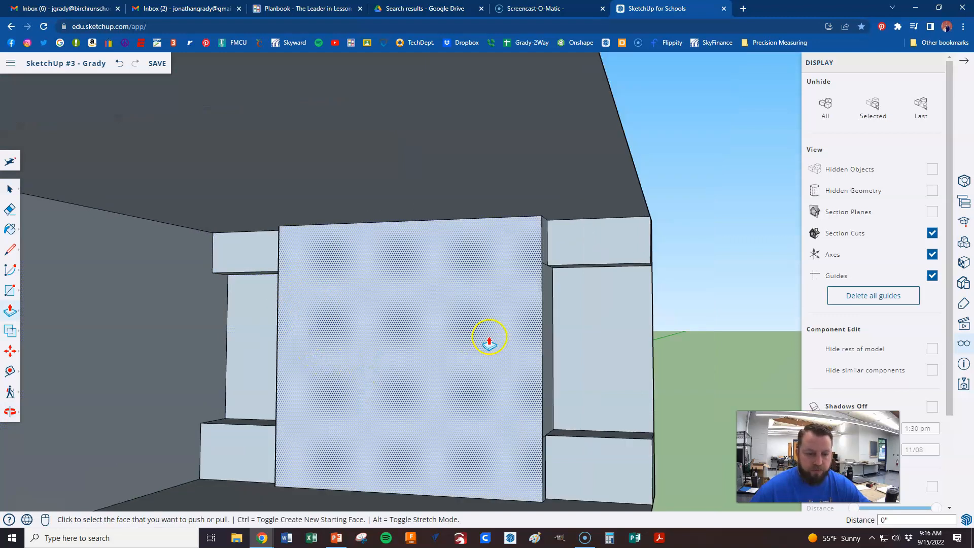
scroll(350, 341, "down", 2)
middle_click_drag(350, 341, 285, 385)
scroll(393, 349, "down", 3)
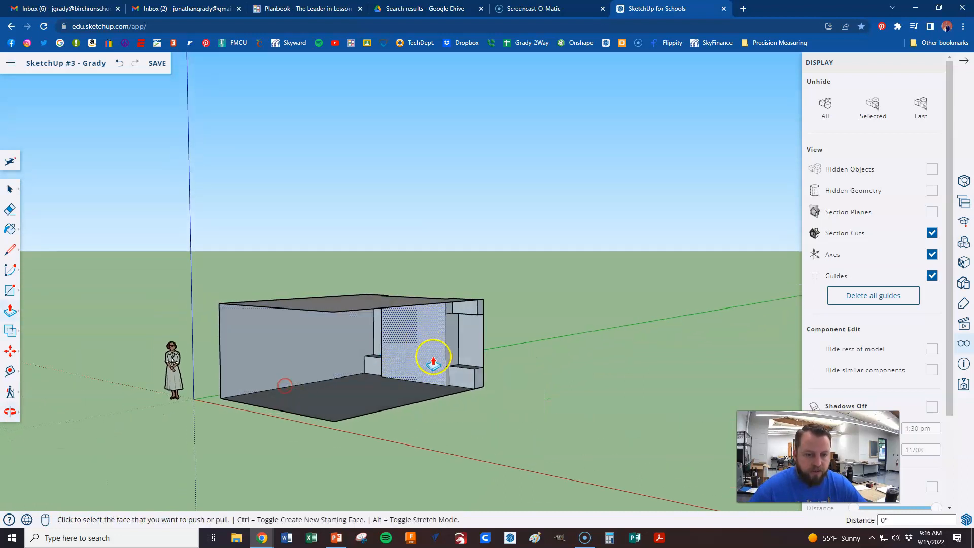
Erase the leftover lines on the right side of the central section, beside the upper and lower right cabinets.
scroll(433, 362, "up", 4)
scroll(509, 389, "up", 2)
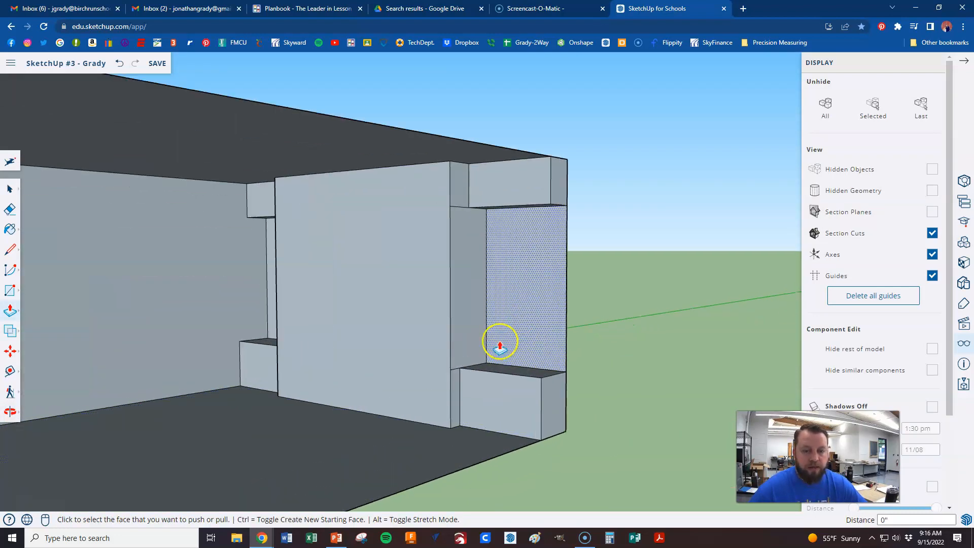
scroll(502, 366, "up", 2)
middle_click_drag(522, 412, 490, 416)
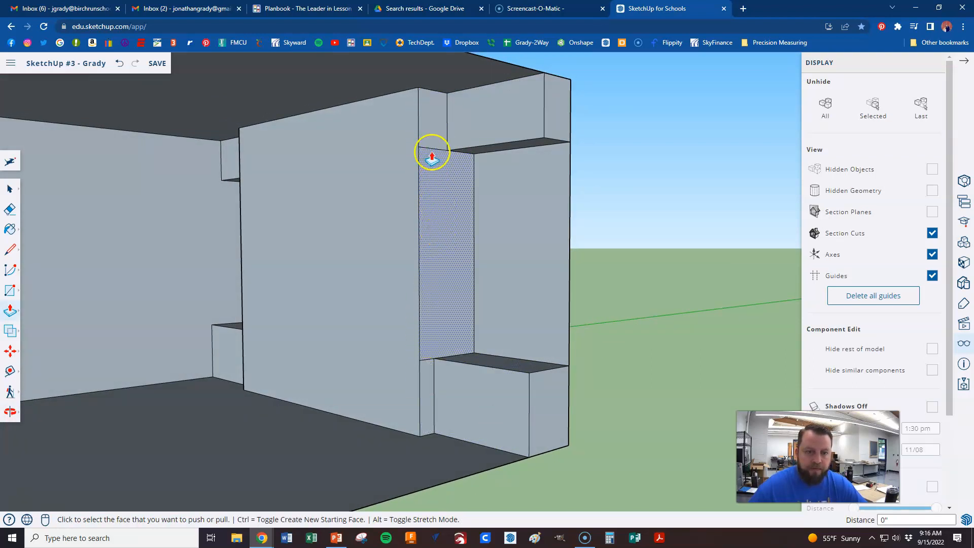
scroll(427, 358, "up", 2)
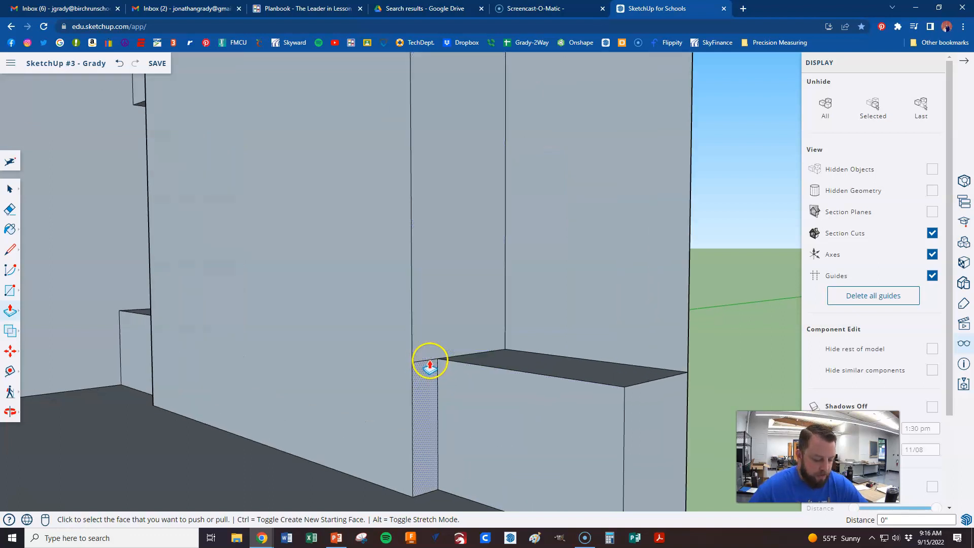
scroll(429, 361, "up", 2)
key("e")
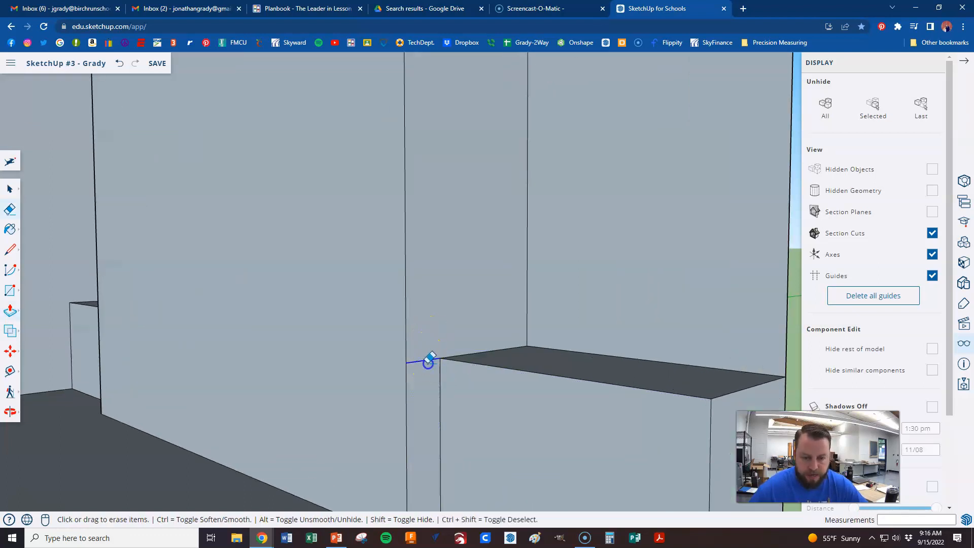
scroll(427, 358, "down", 4)
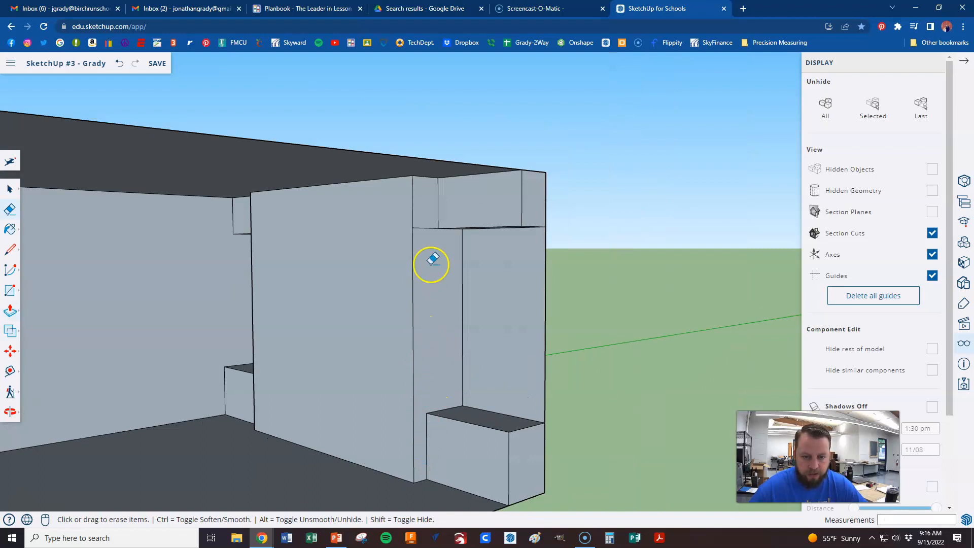
key("space")
left_click(434, 282)
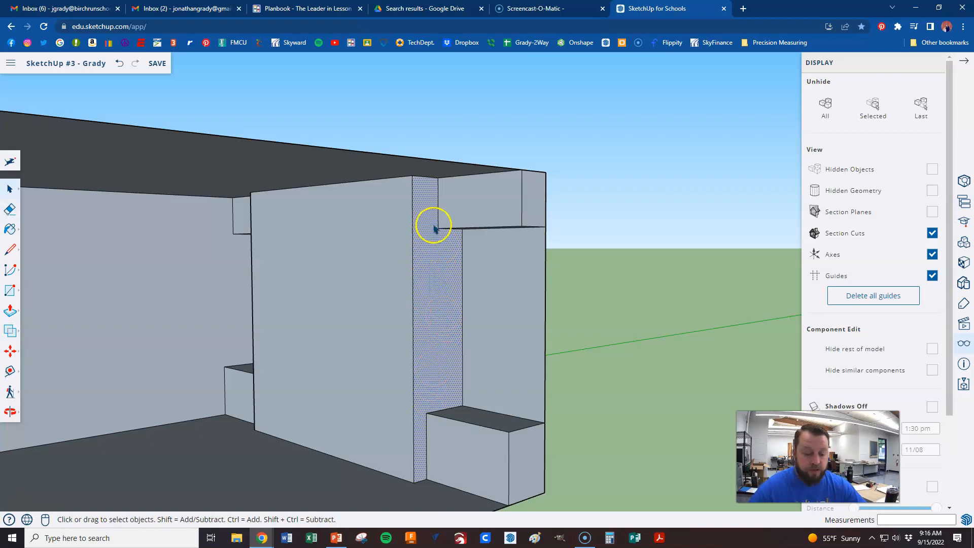
left_click(582, 254)
Inspect the room from its closed side and then straight on toward the back wall.
middle_click_drag(284, 268, 386, 255)
middle_click_drag(223, 266, 373, 276)
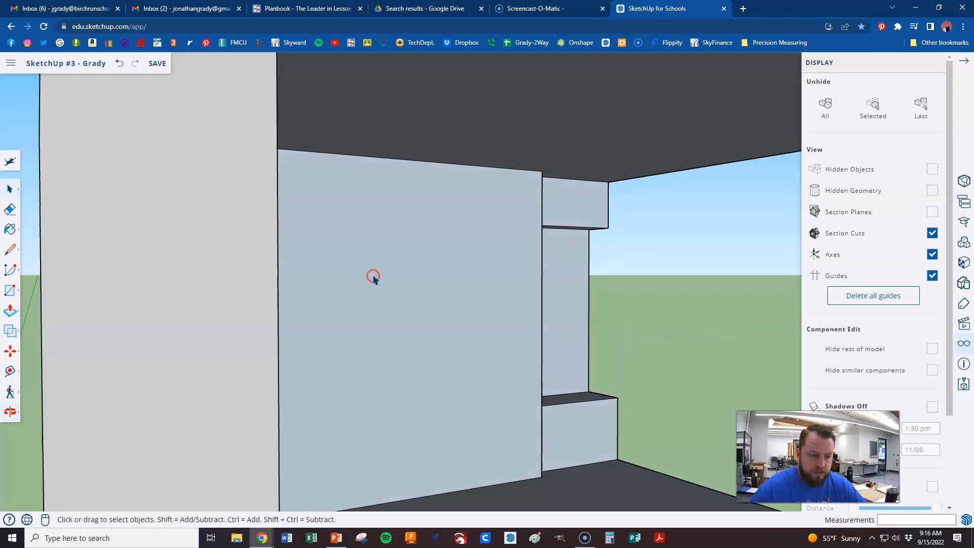
scroll(250, 331, "down", 6)
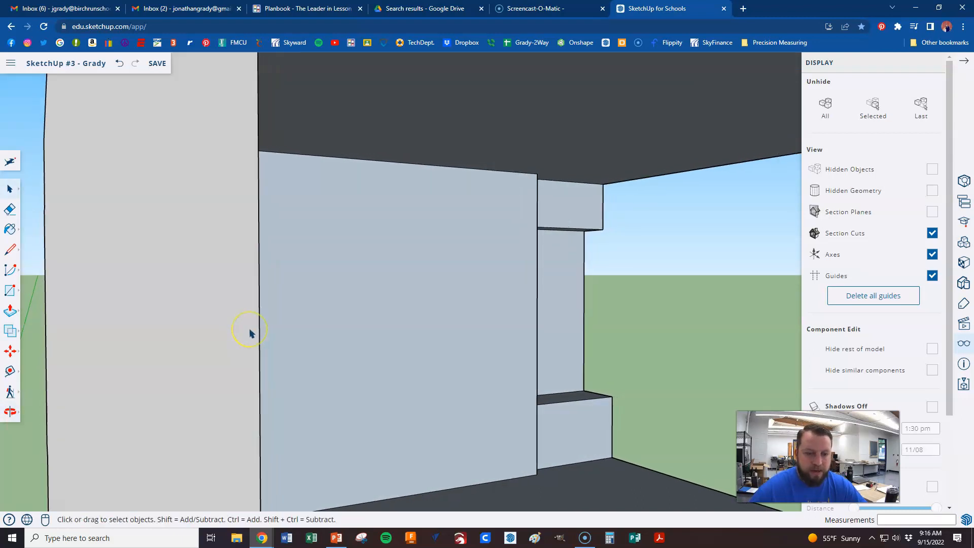
middle_click_drag(246, 321, 209, 347)
middle_click_drag(490, 335, 416, 298)
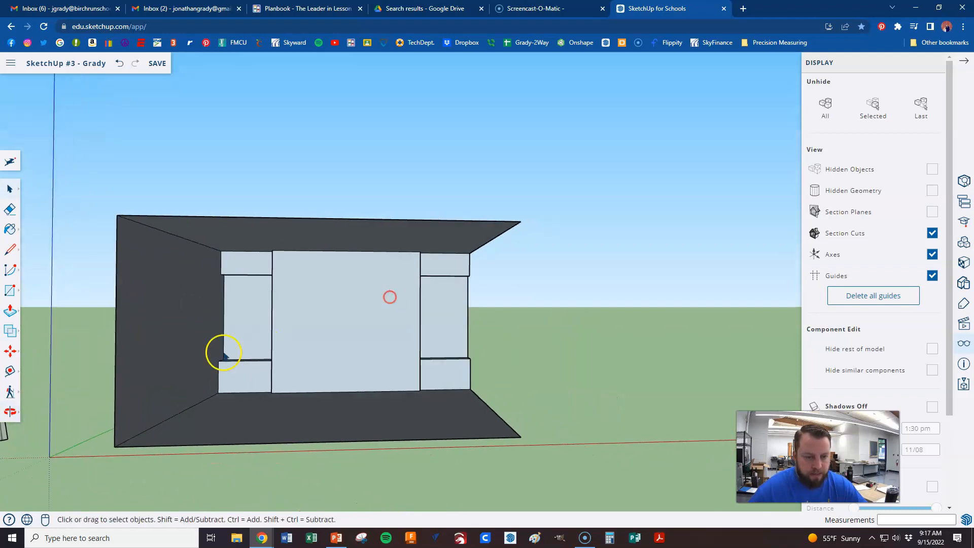
scroll(326, 359, "down", 5)
scroll(298, 348, "up", 7)
scroll(509, 333, "down", 2)
middle_click_drag(513, 332, 294, 324)
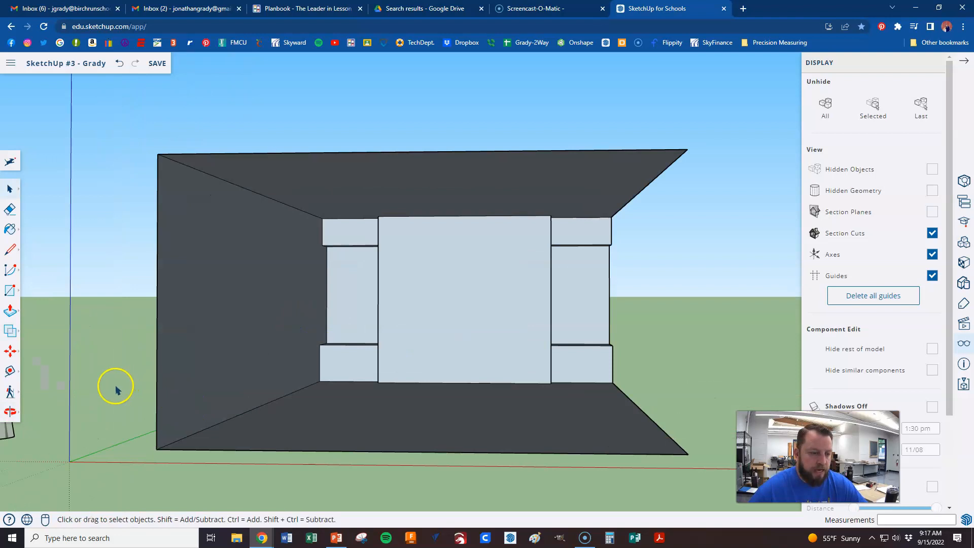
Set the camera's field of view to 50 degrees.
left_click(9, 412)
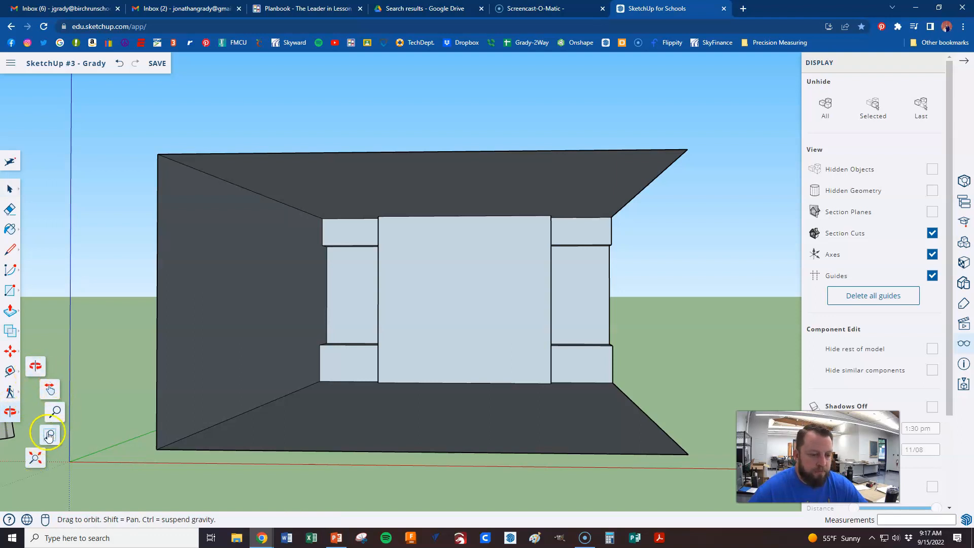
left_click(55, 414)
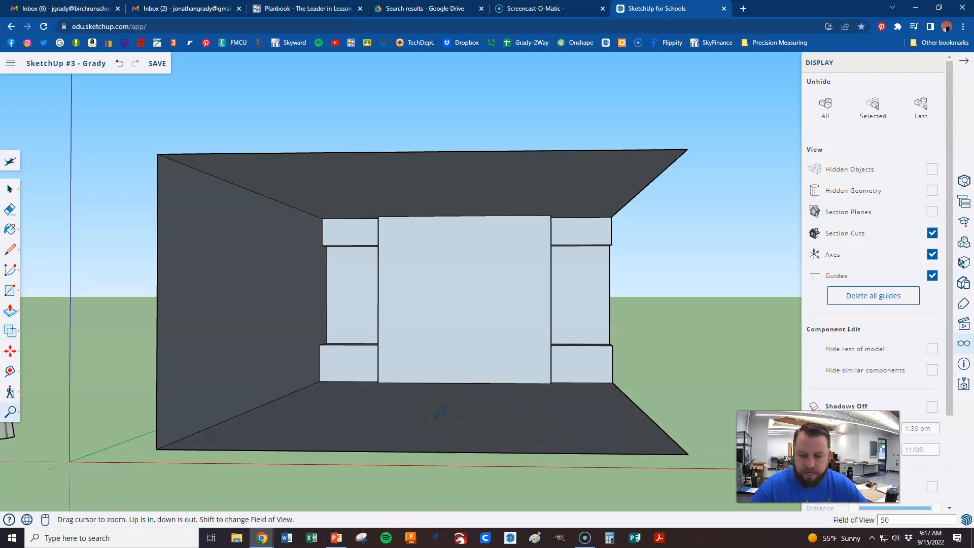
key("Return")
scroll(432, 348, "up", 4)
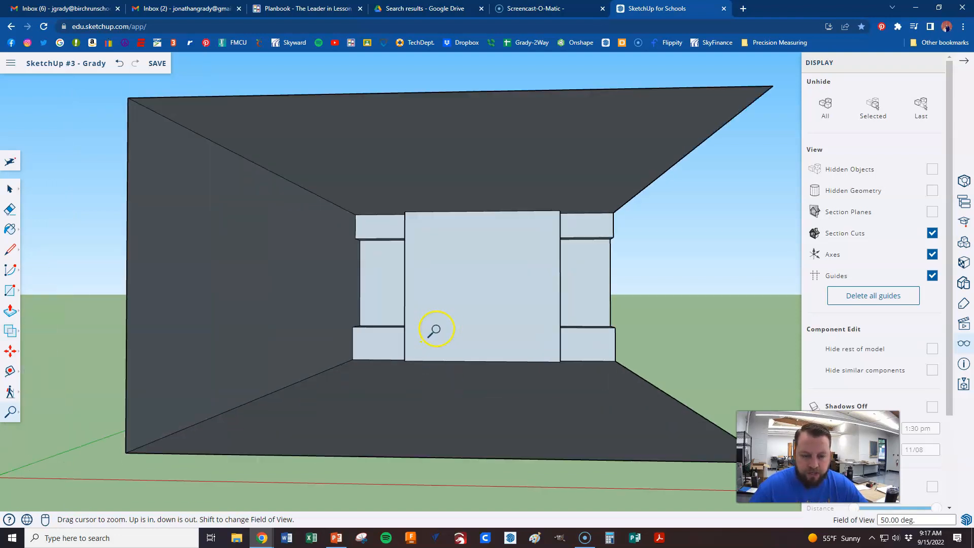
Try a 90-degree field of view on the room and look inside it.
scroll(395, 337, "down", 5)
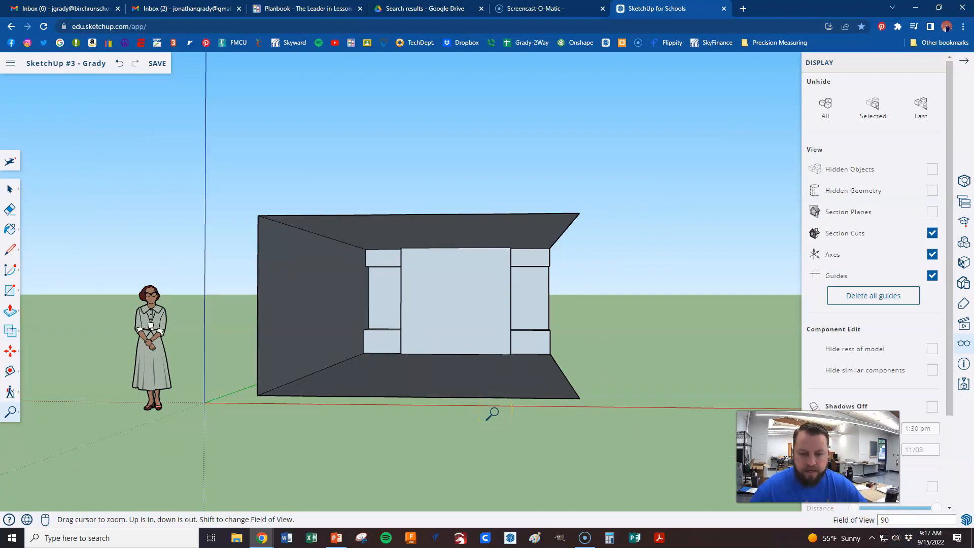
scroll(492, 413, "down", 3)
scroll(446, 294, "up", 5)
key("o")
left_click_drag(434, 311, 417, 345)
Restore the camera's field of view to 50 degrees.
key("z")
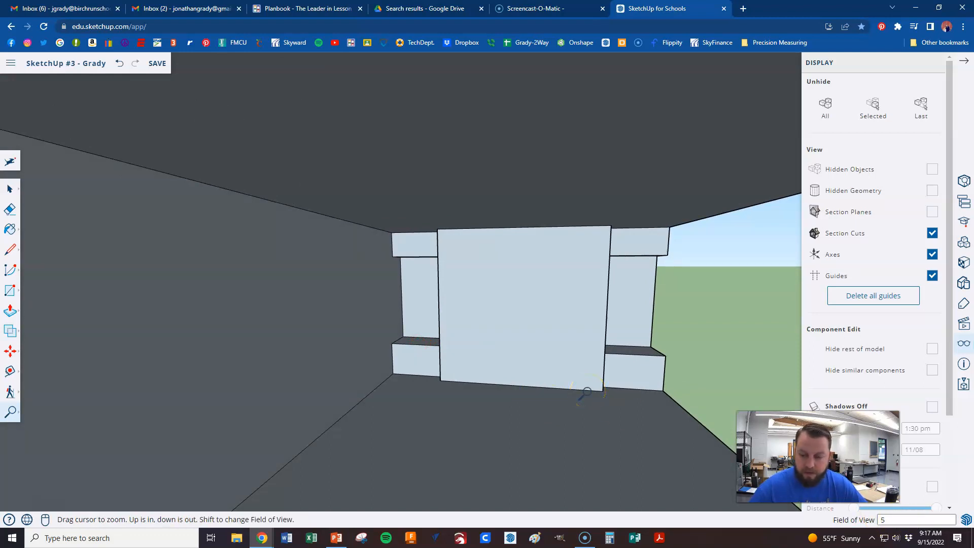
scroll(586, 392, "up", 3)
scroll(441, 338, "down", 5)
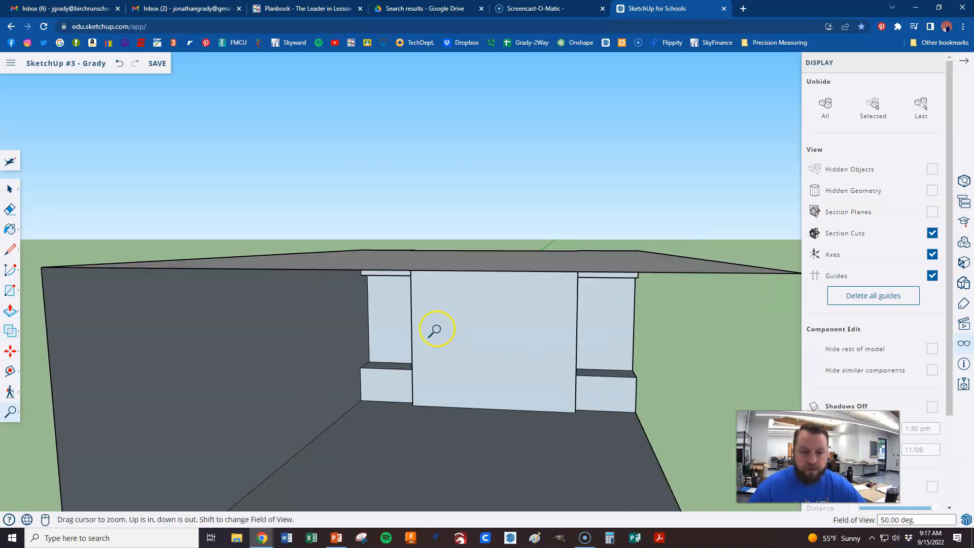
Erase the leftover lines on the left side of the central section, beside the upper and lower left cabinets.
scroll(415, 355, "up", 6)
middle_click_drag(411, 278, 436, 276)
key("e")
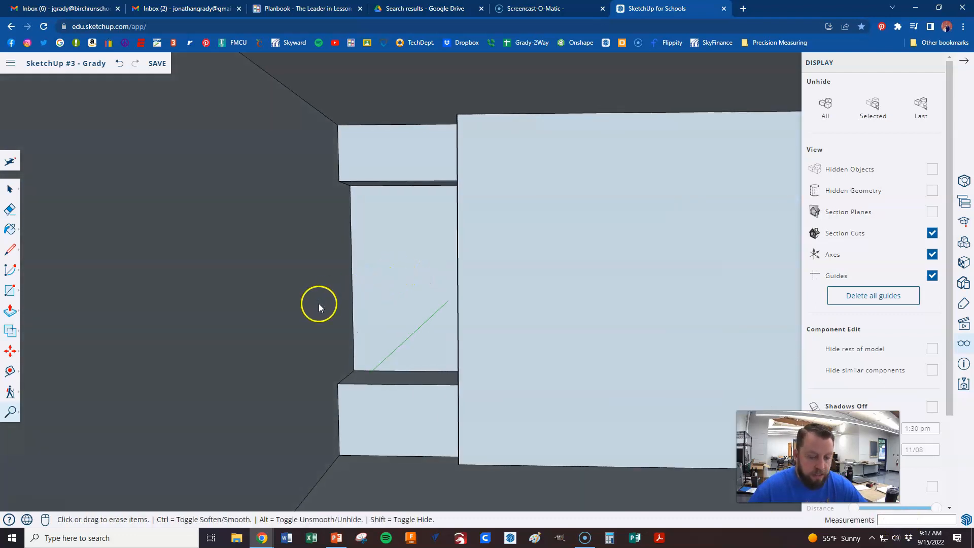
scroll(386, 328, "up", 2)
mouse_move(393, 332)
middle_mouse_down()
mouse_move(437, 333)
mouse_move(421, 385)
mouse_move(429, 386)
middle_mouse_up()
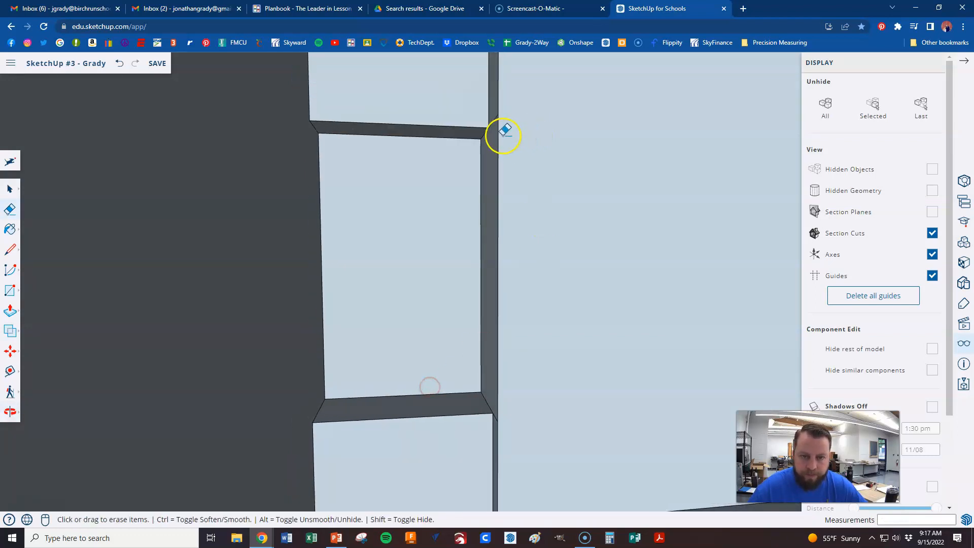
scroll(499, 127, "up", 2)
scroll(491, 113, "down", 2)
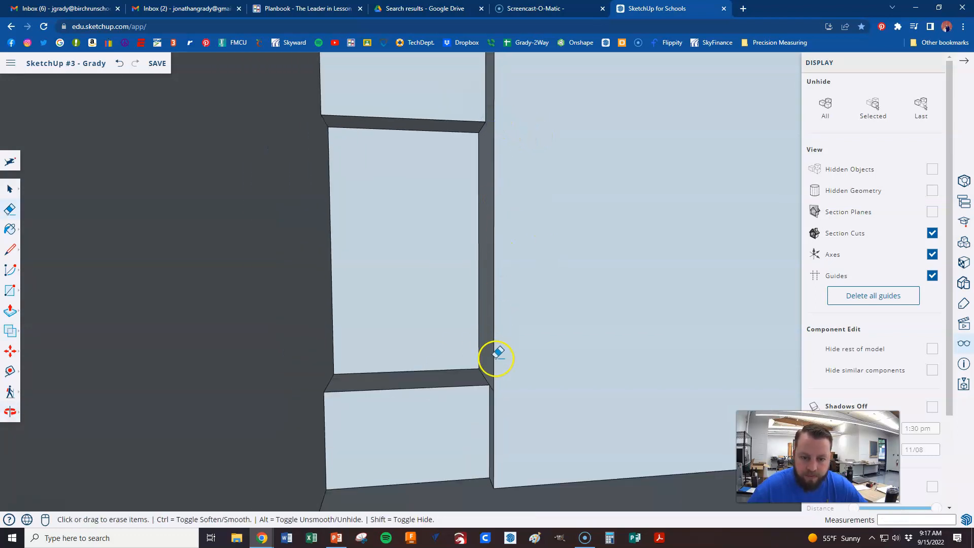
scroll(494, 371, "up", 2)
mouse_move(487, 398)
middle_mouse_down()
mouse_move(489, 389)
mouse_move(525, 391)
mouse_move(548, 352)
mouse_move(342, 382)
mouse_move(310, 325)
mouse_move(261, 318)
middle_mouse_up()
scroll(492, 369, "down", 2)
scroll(355, 304, "down", 6)
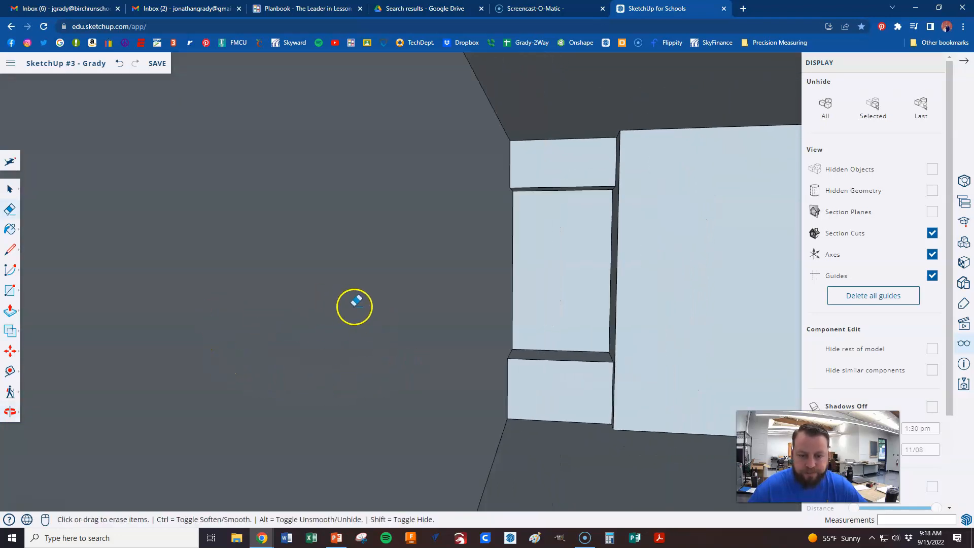
Check the whole room from the open corner, including the left wall and all four side cabinets.
middle_click_drag(525, 305, 360, 297)
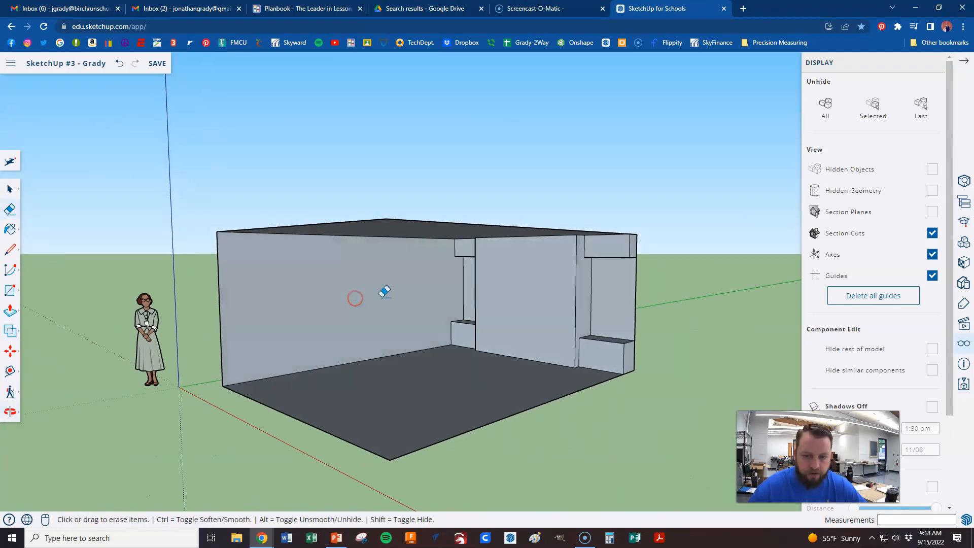
mouse_move(542, 304)
middle_mouse_down()
mouse_move(481, 304)
mouse_move(474, 277)
middle_mouse_up()
key("e")
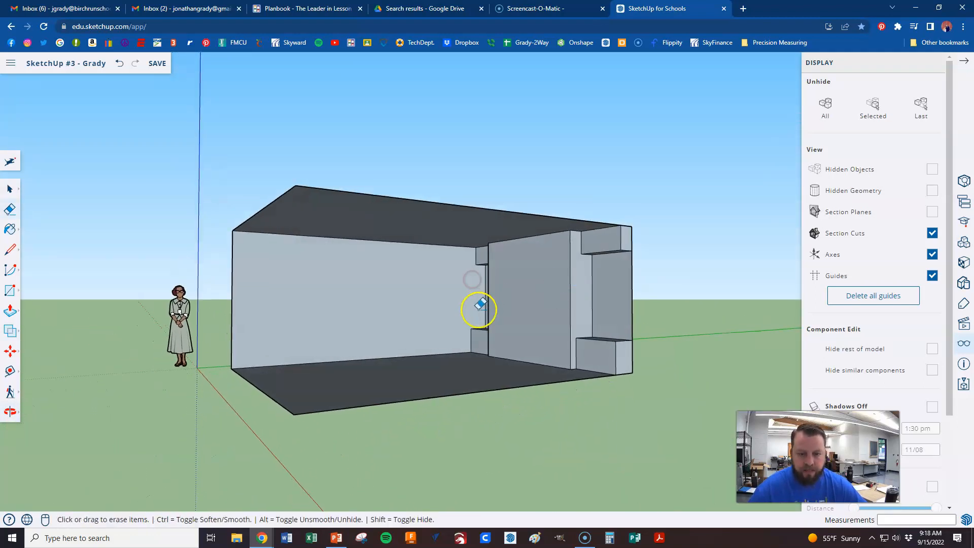
scroll(202, 290, "up", 3)
middle_click_drag(397, 336, 474, 313)
scroll(152, 337, "down", 3)
scroll(441, 294, "up", 2)
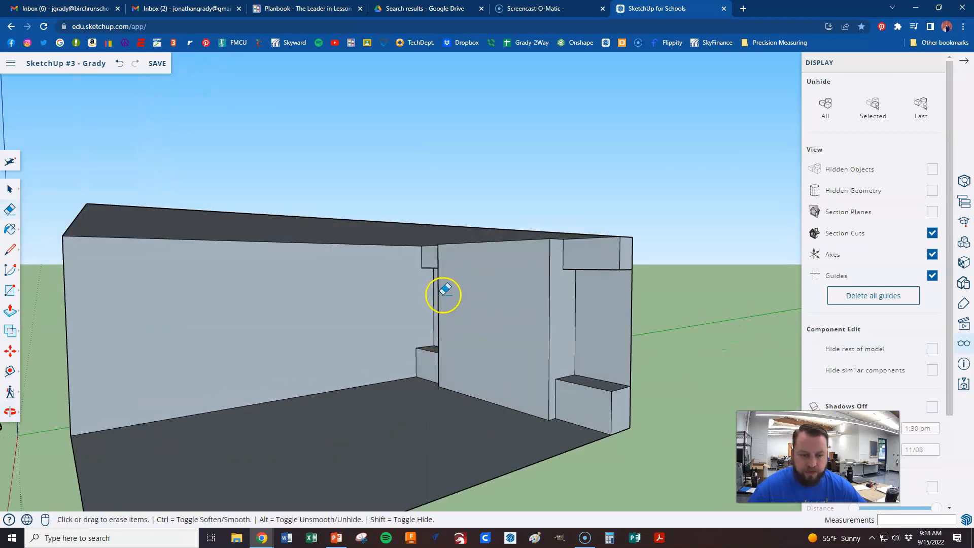
scroll(53, 332, "up", 2)
scroll(51, 329, "up", 1)
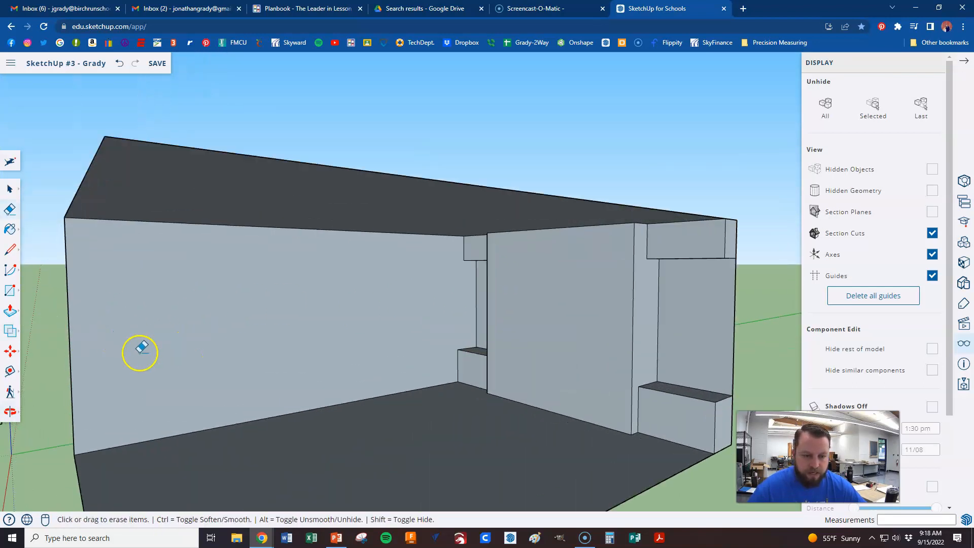
Place a vertical Tape Measure guide on the left wall, 5' from its corner with the back wall.
scroll(62, 369, "up", 3)
scroll(64, 369, "up", 1)
mouse_move(406, 350)
middle_mouse_down()
mouse_move(385, 352)
mouse_move(398, 347)
middle_mouse_up()
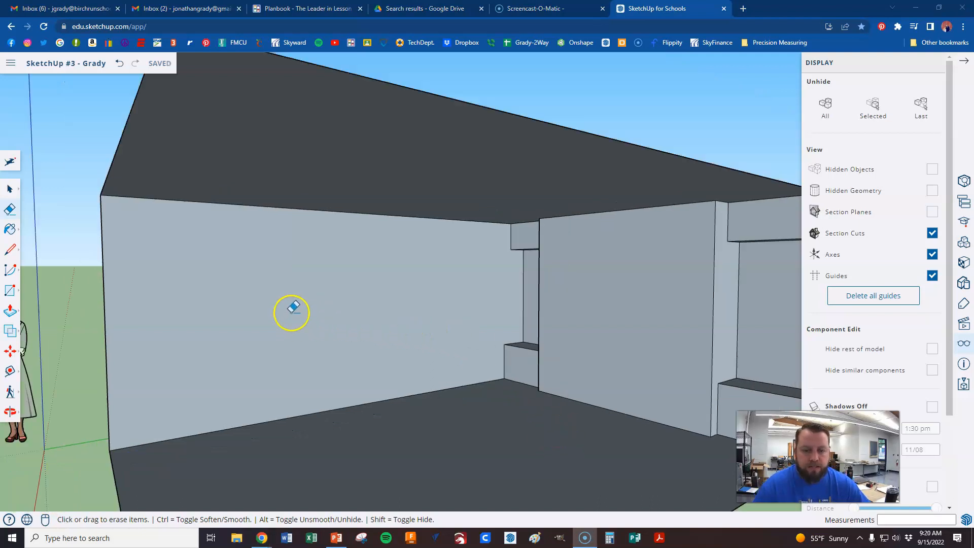
scroll(130, 452, "up", 1)
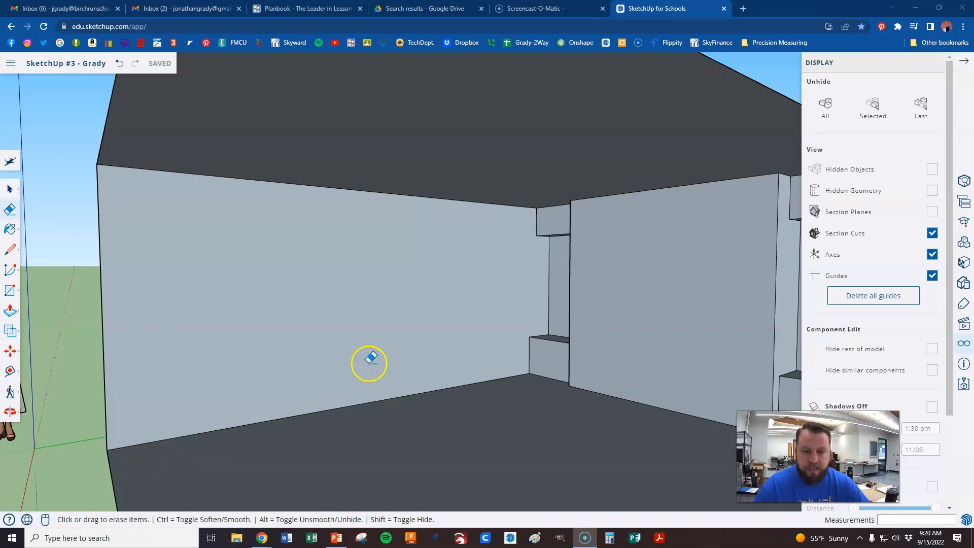
left_click(10, 374)
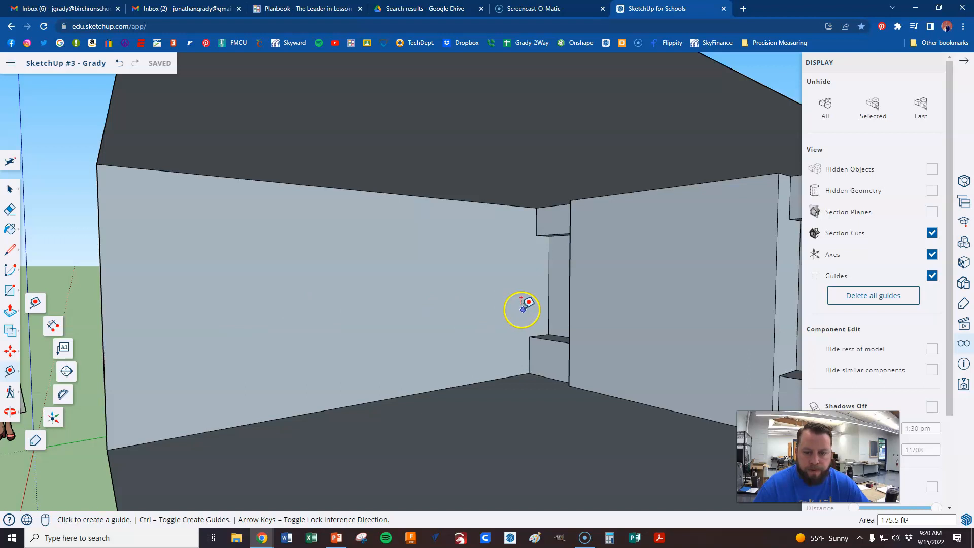
left_click(549, 317)
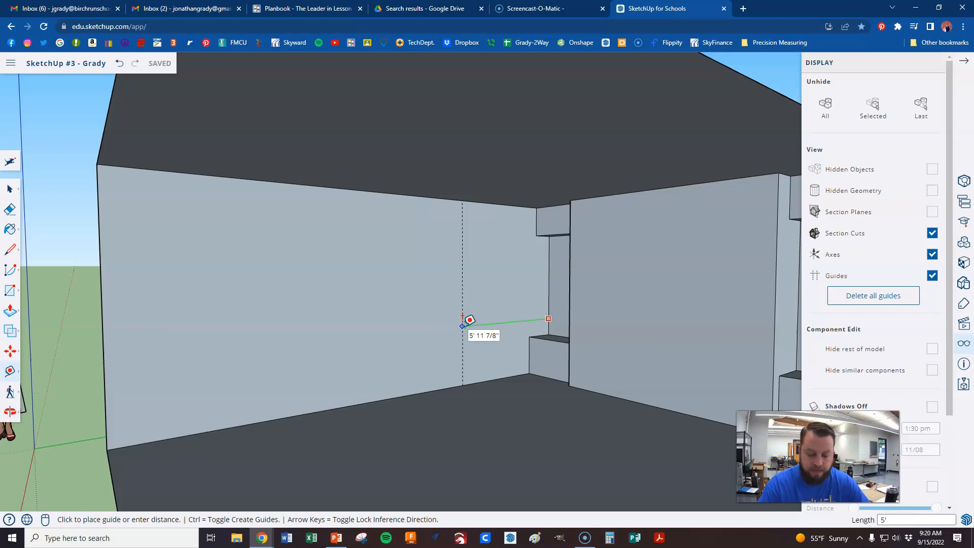
key("Return")
Add a vertical guide 30" beyond the first on the left wall, and a horizontal guide level with the lower cabinet's top.
left_click(472, 310)
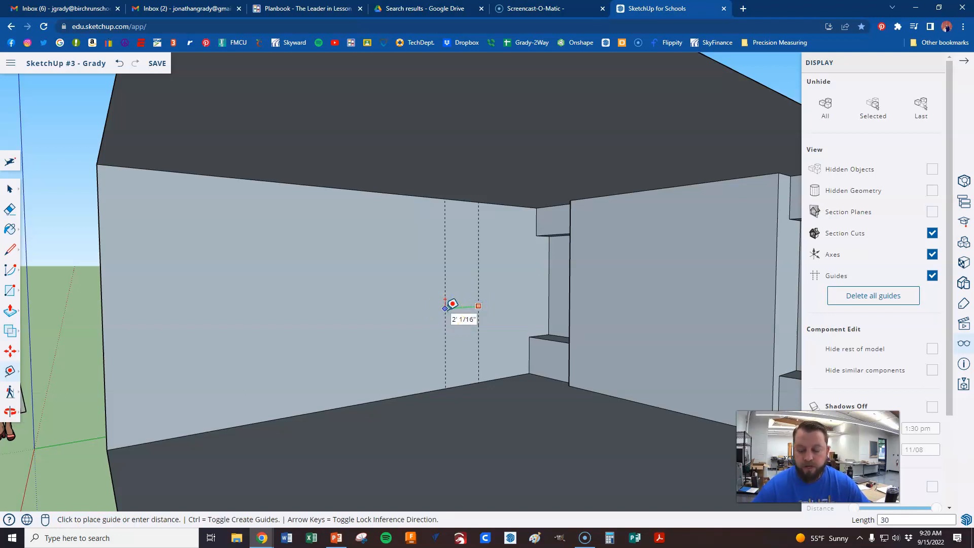
left_click(445, 307)
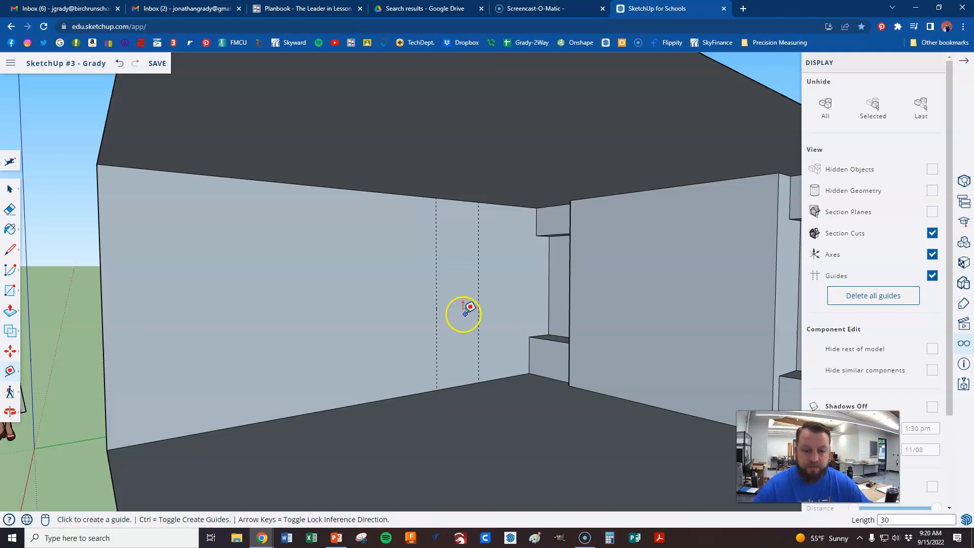
left_click(494, 378)
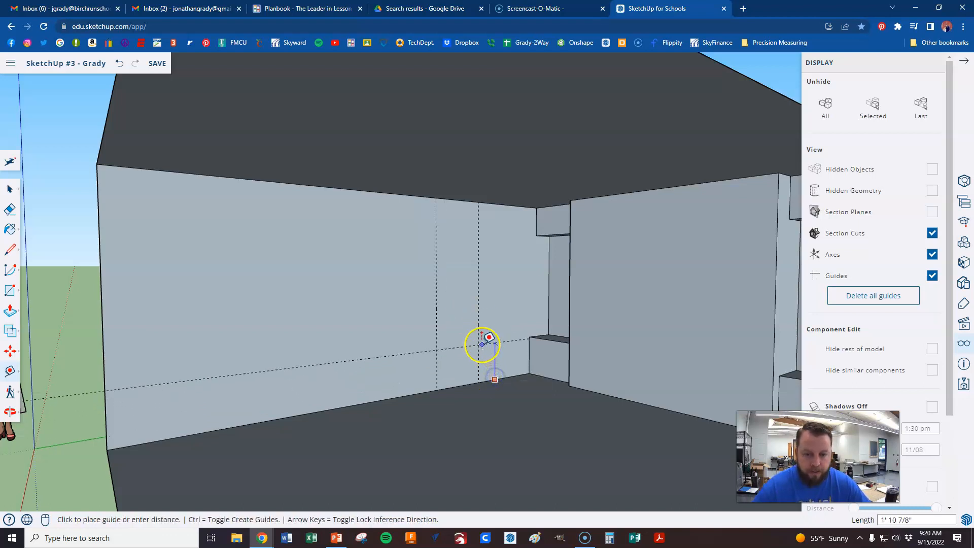
left_click(529, 336)
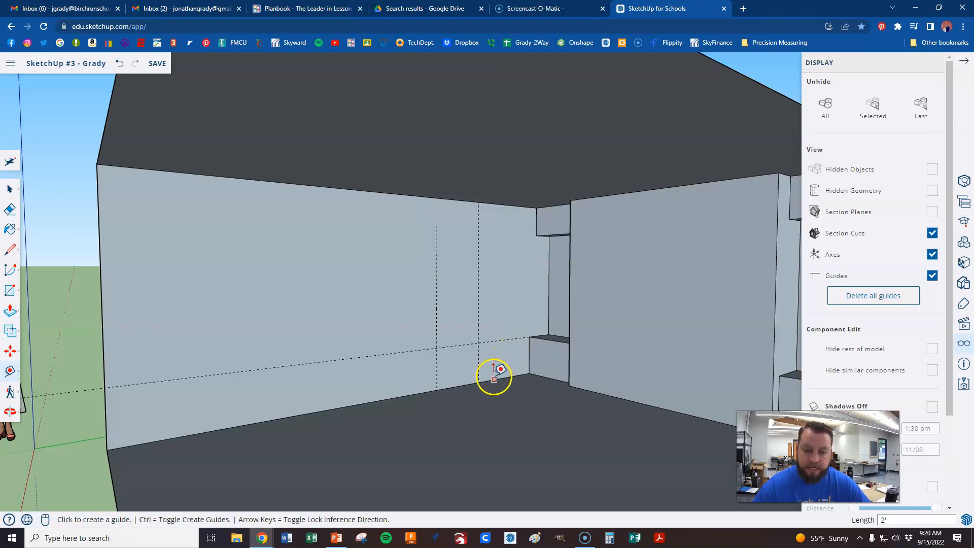
Add a horizontal guide level with the upper cabinet's underside, and draw a 5' 6" by 2' 6" rectangle between the left wall's guides.
left_click(499, 204)
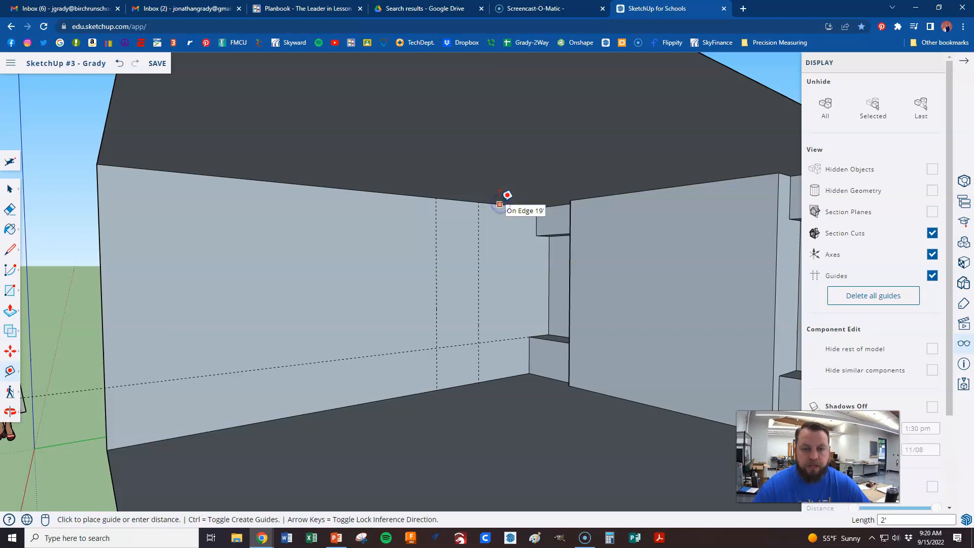
left_click(536, 235)
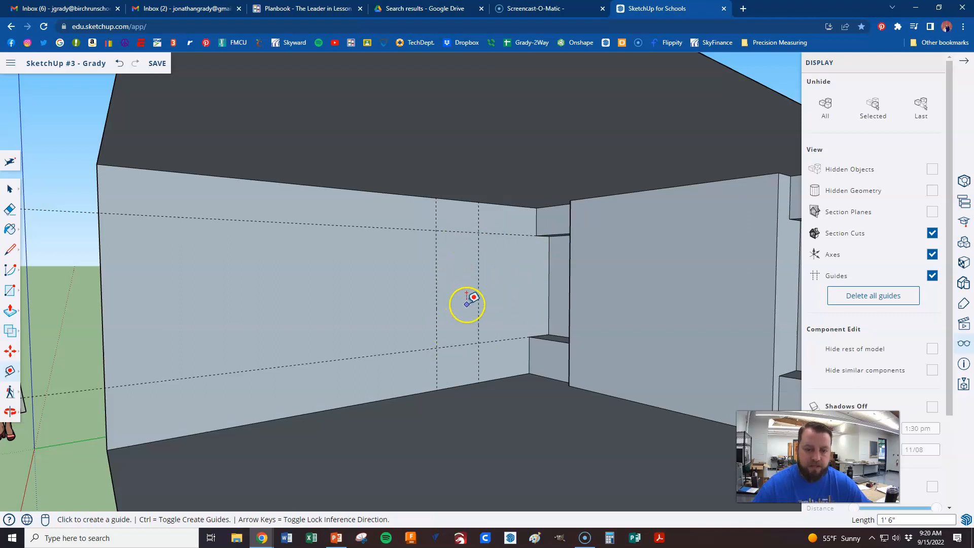
scroll(460, 325, "up", 1)
scroll(460, 325, "down", 1)
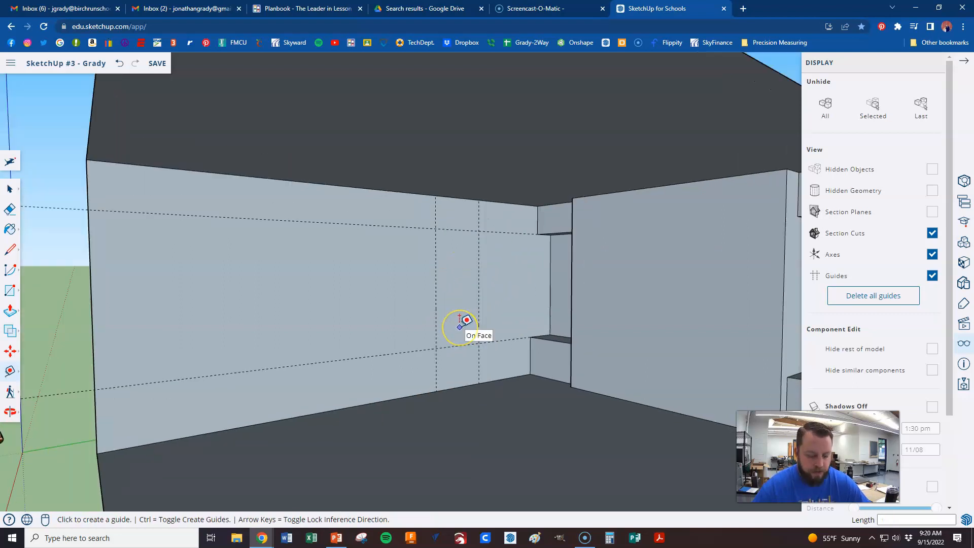
key("r")
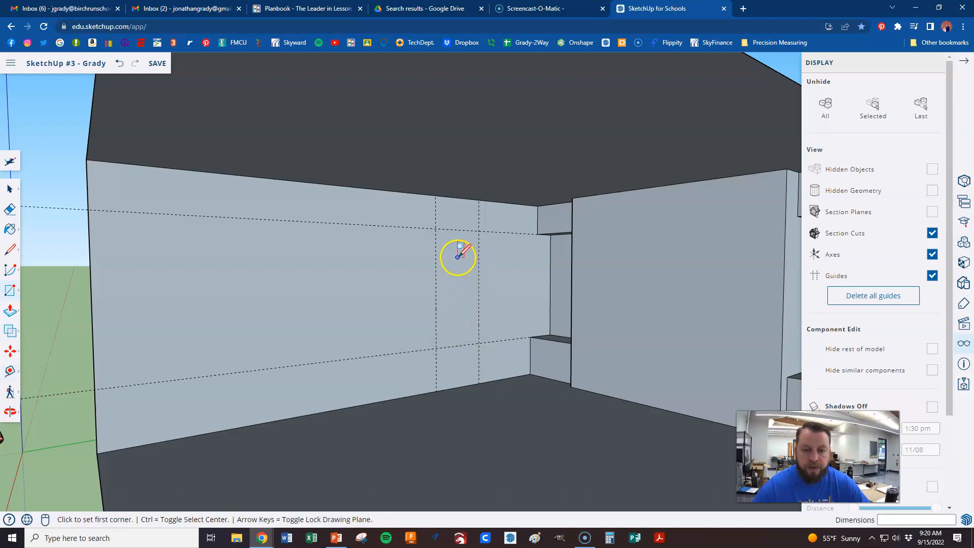
left_click(479, 231)
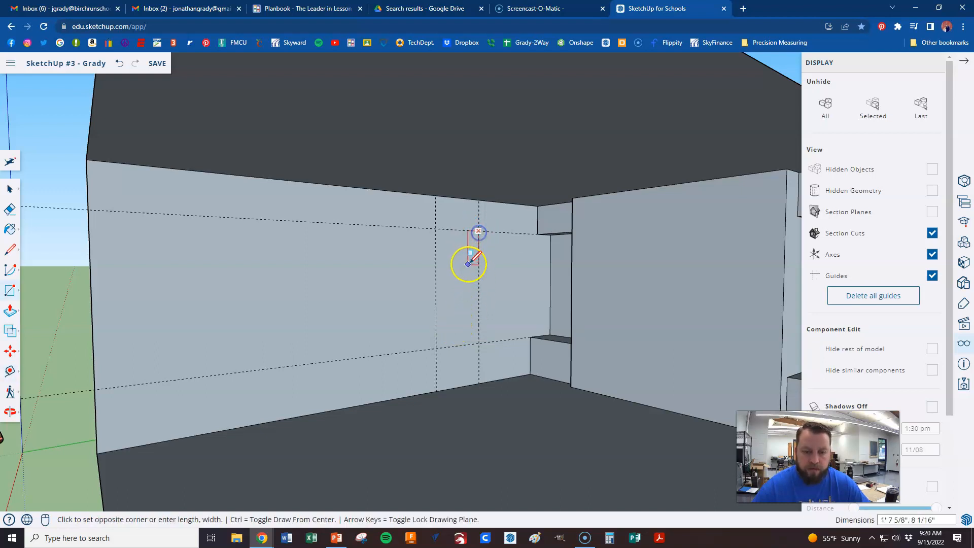
left_click(436, 348)
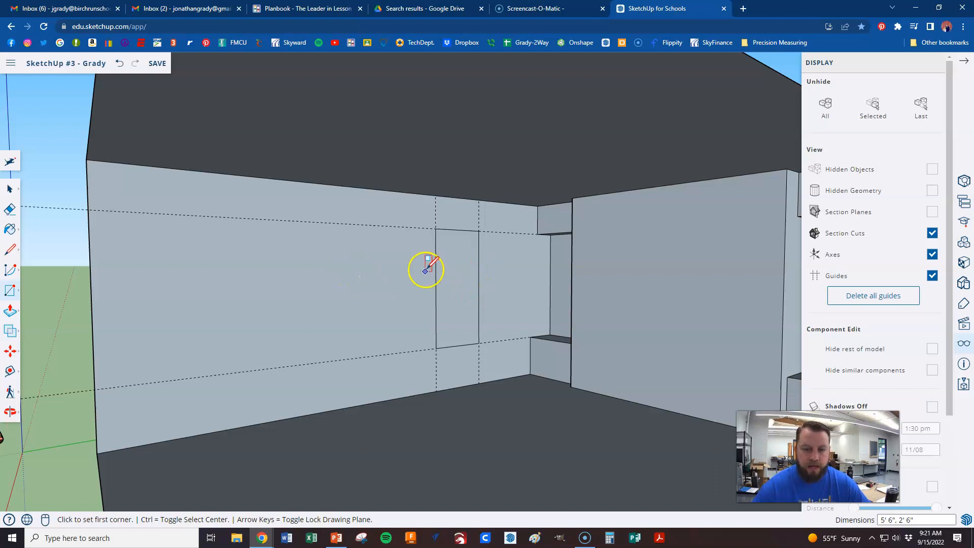
Place a vertical guide on the left wall, 18" from the rectangle's edge toward the room's open side.
key("t")
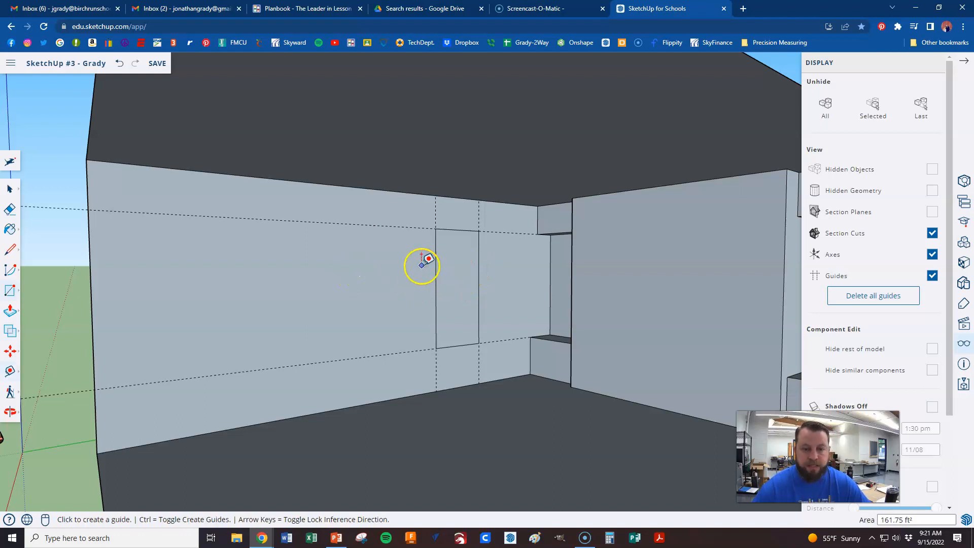
left_click(435, 314)
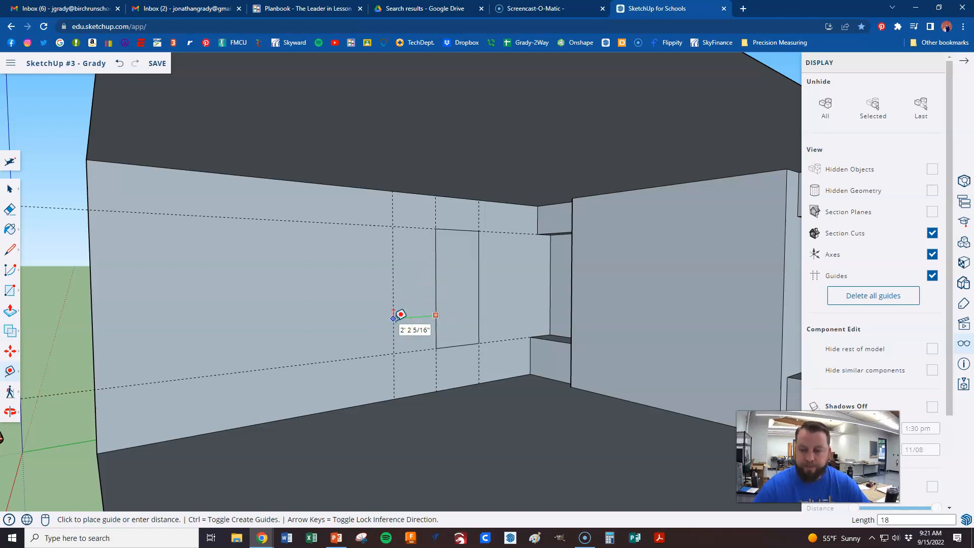
key("Return")
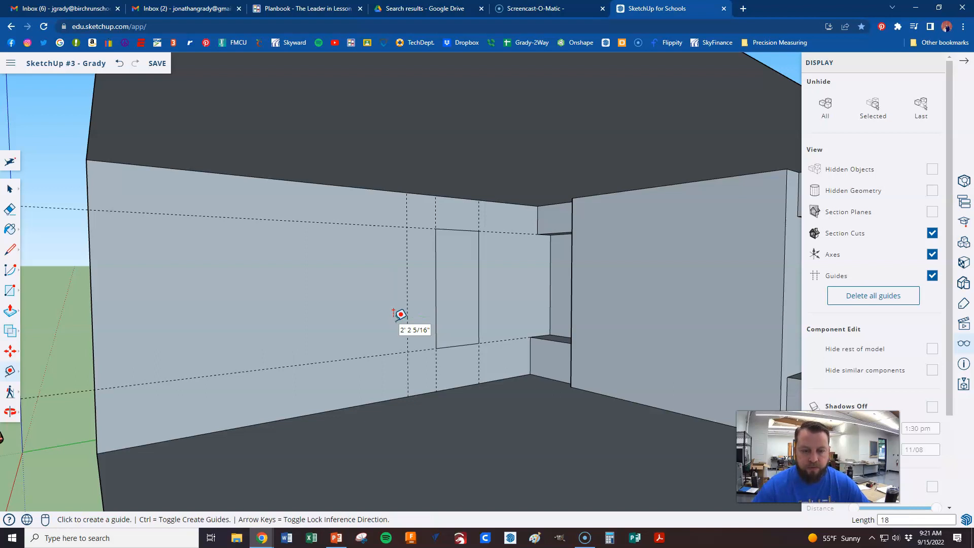
left_click(458, 260)
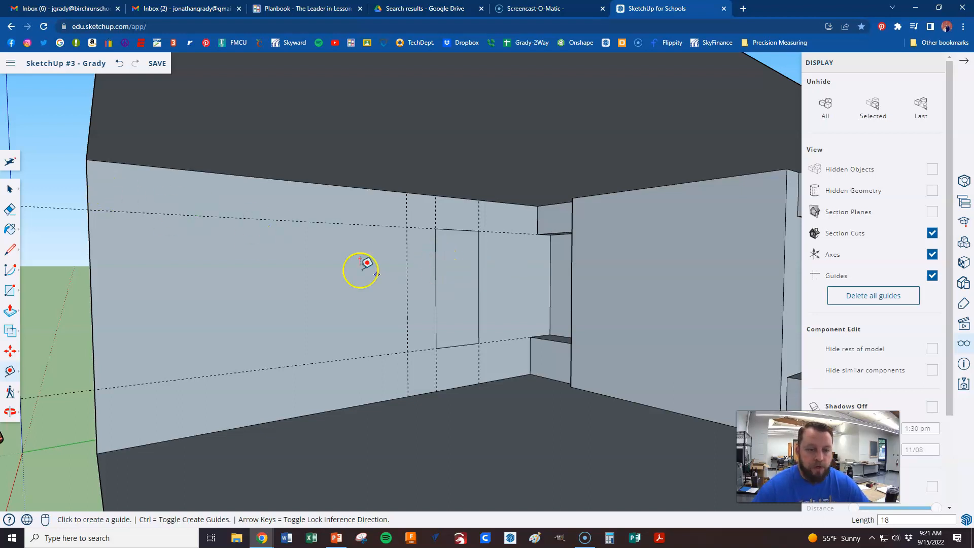
Copy the rectangle 4' along the left wall so its lower corner lands on the 18" guide's intersection with the lower horizontal guide.
key("space")
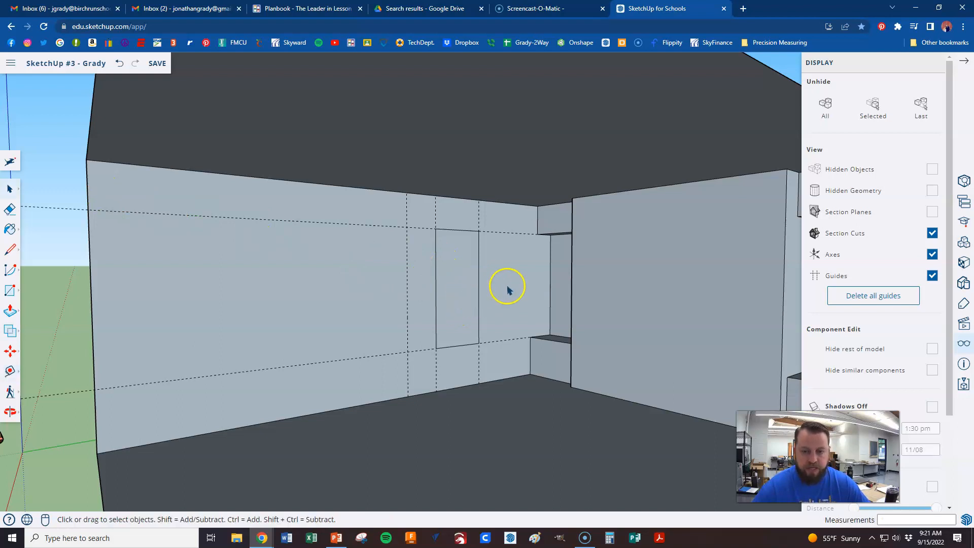
left_click(467, 283)
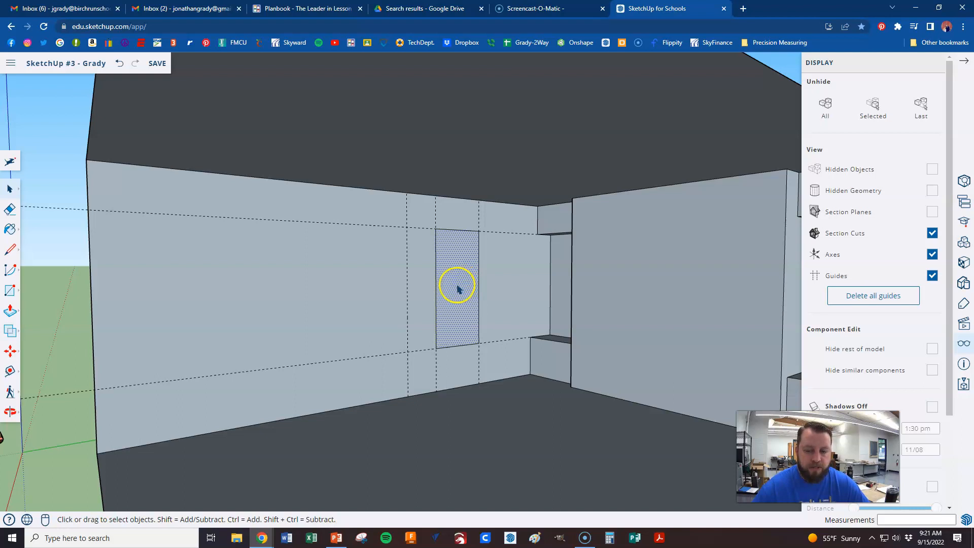
scroll(458, 289, "up", 1)
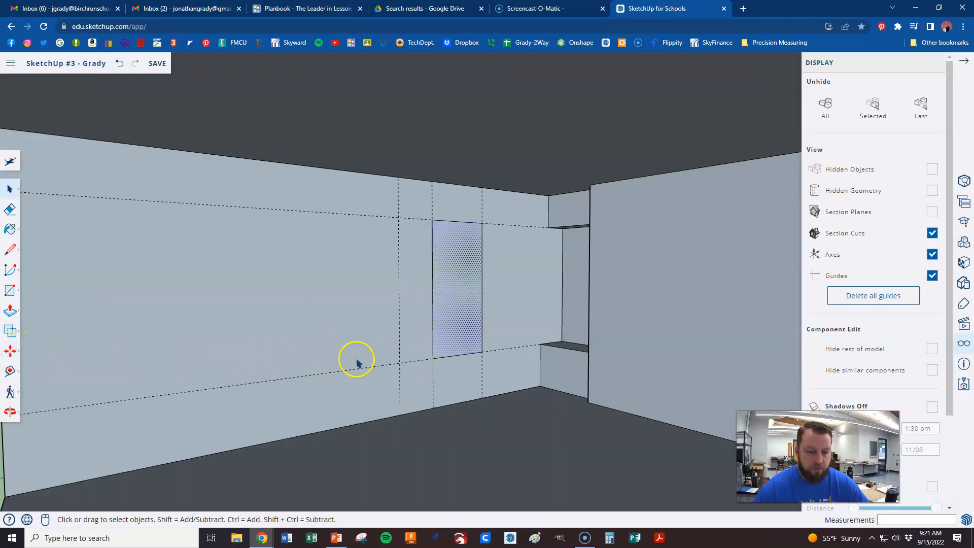
key("m")
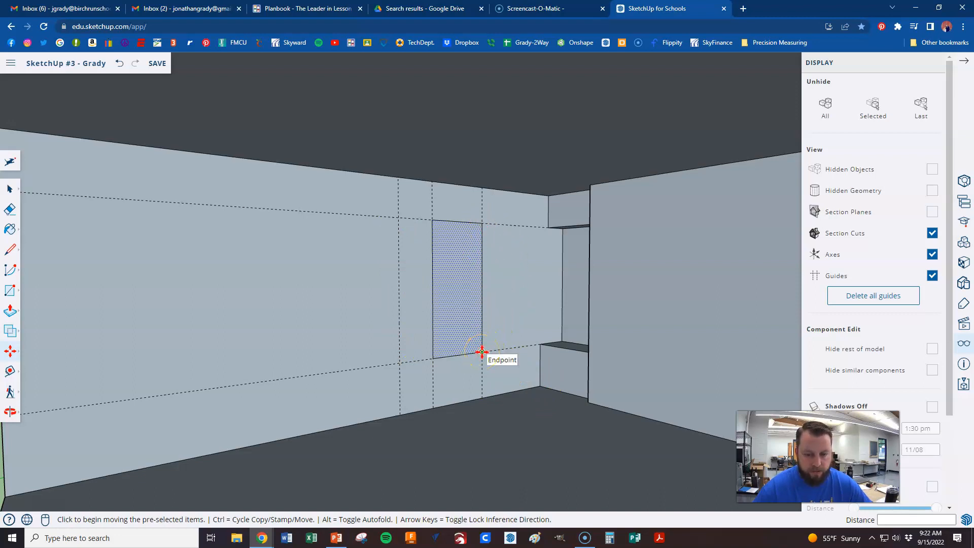
left_click_drag(481, 352, 394, 363)
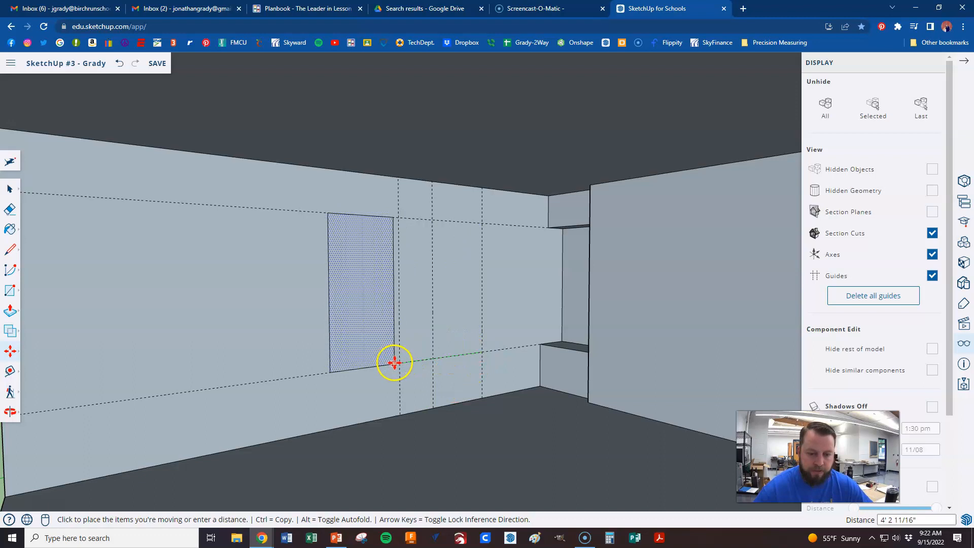
key("ctrl")
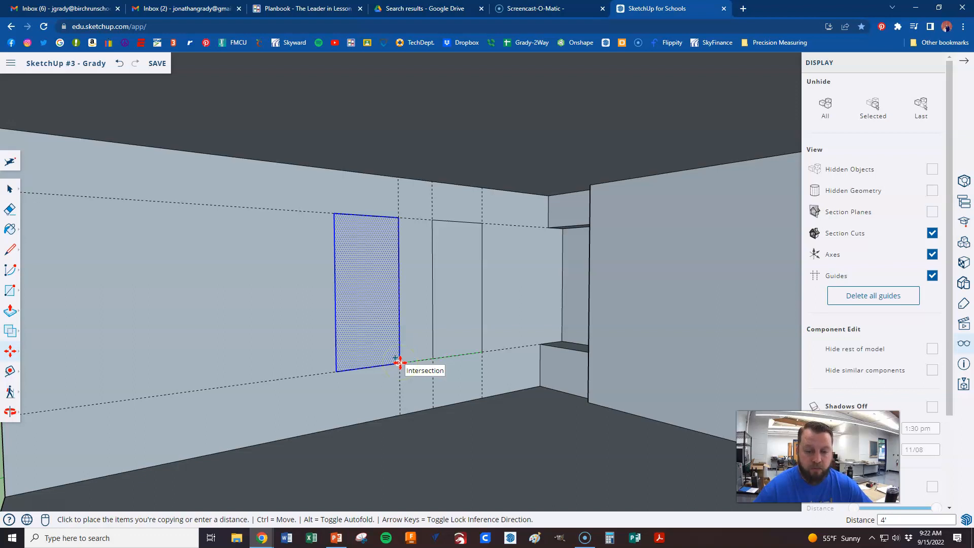
left_click(399, 363)
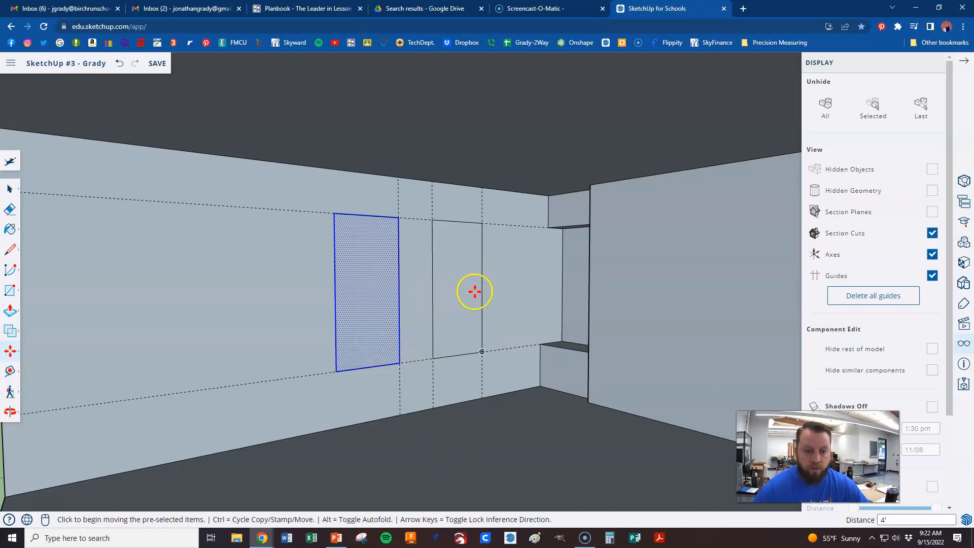
Place another vertical guide 18" beyond the copied rectangle, toward the room's open side.
key("t")
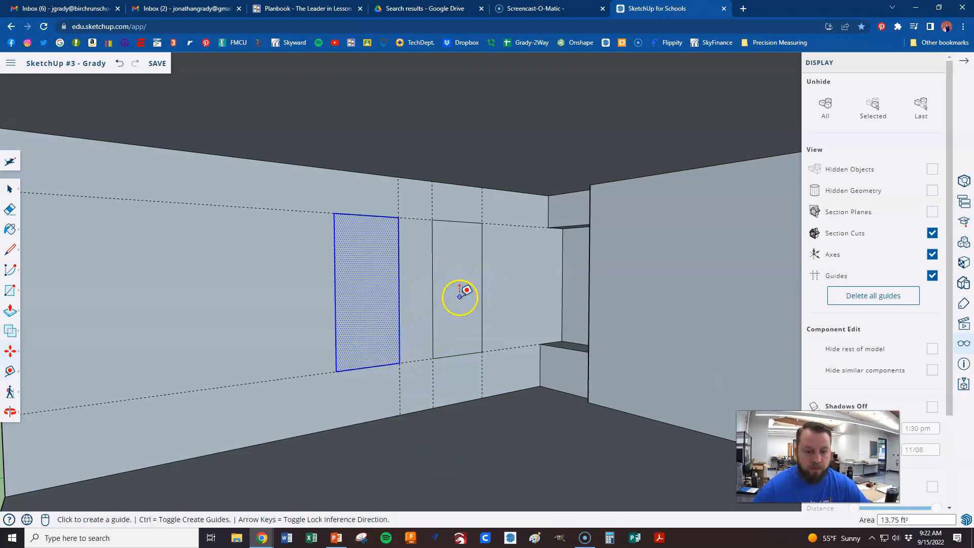
left_click(335, 333)
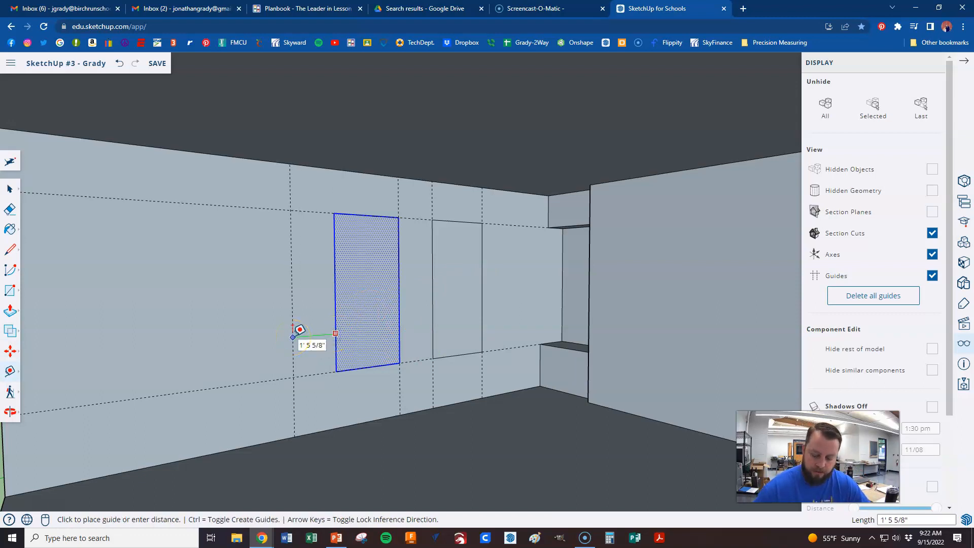
left_click(292, 327)
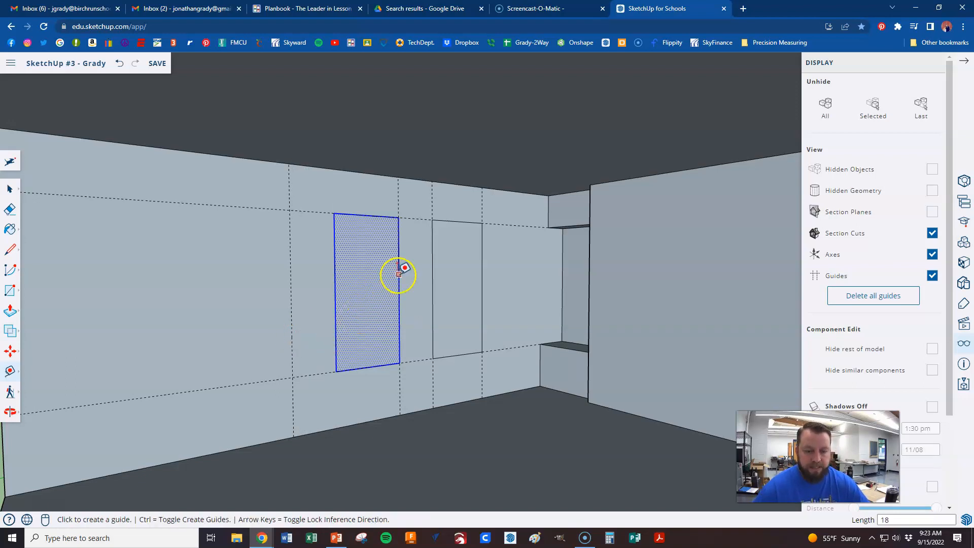
Copy the second rectangle 4' along the wall to the newest vertical guide, making a third rectangle, and deselect it.
key("space")
scroll(380, 294, "down", 2)
left_click(102, 313)
scroll(400, 298, "up", 3)
left_click(368, 301)
scroll(368, 303, "up", 2)
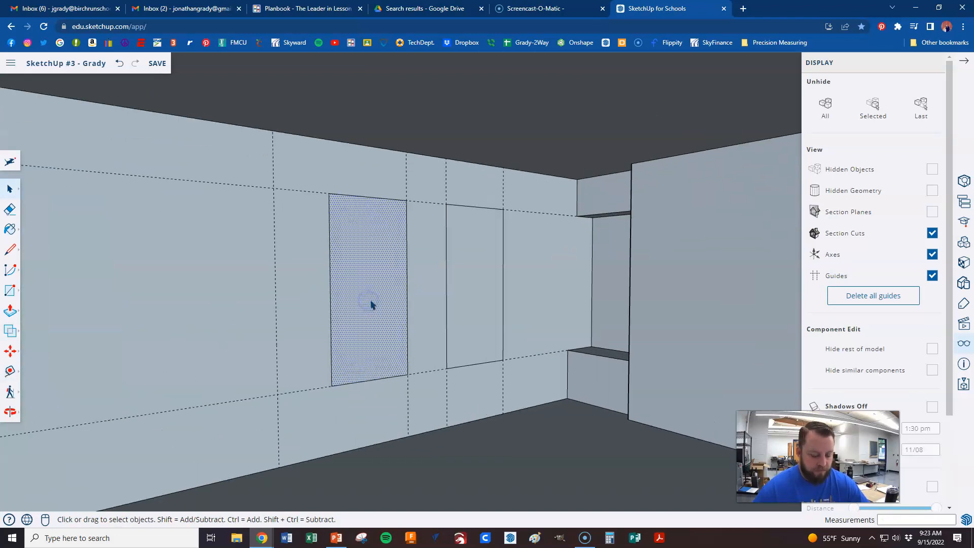
key("m")
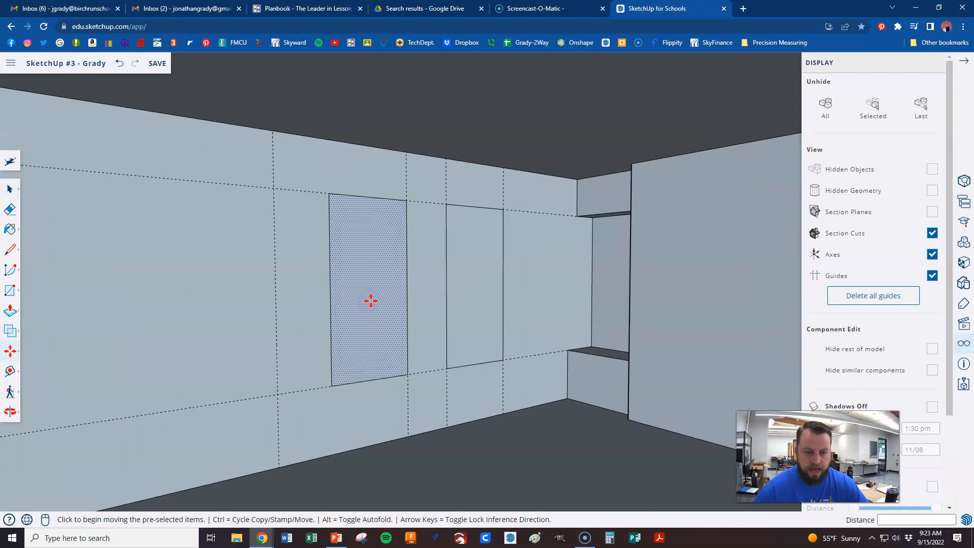
key("ctrl")
left_click(407, 374)
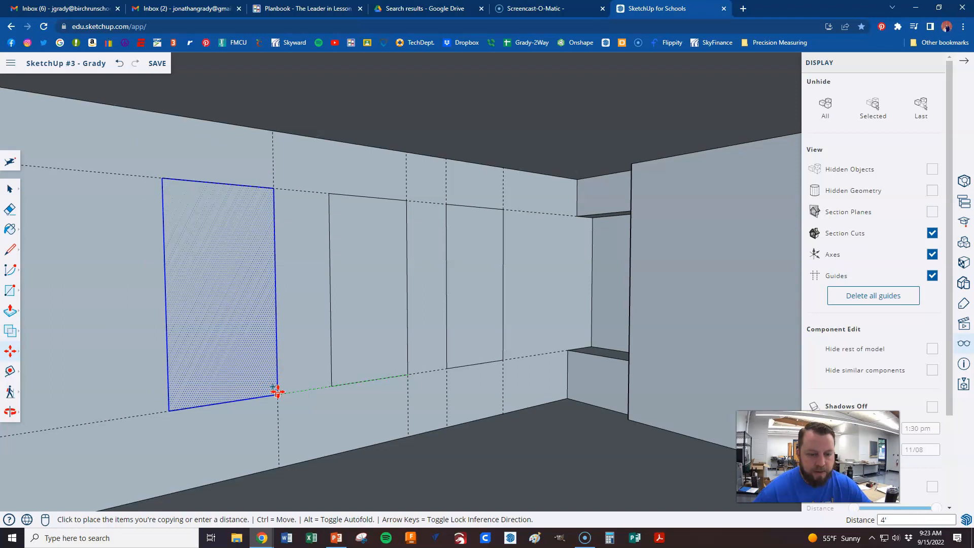
left_click(277, 393)
scroll(284, 388, "down", 5)
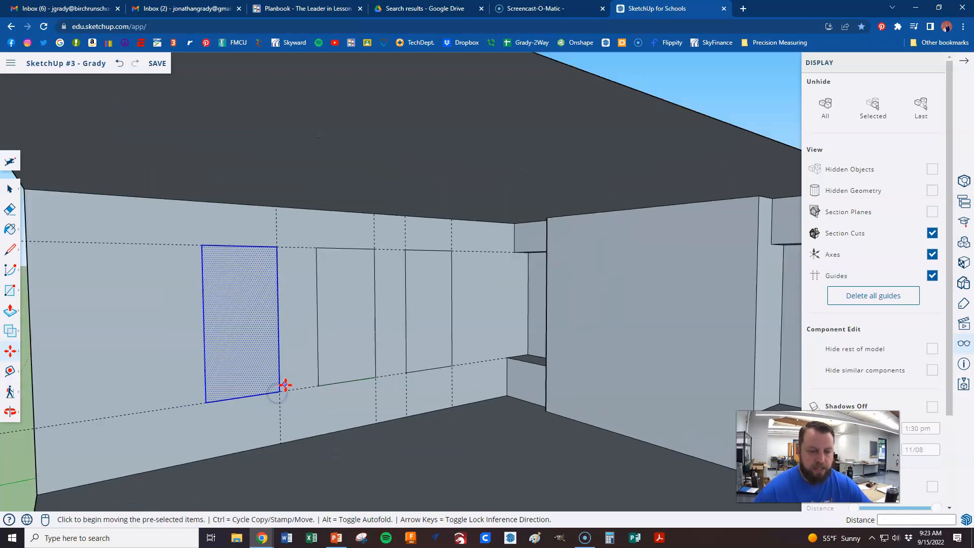
key("space")
left_click(80, 350)
Inspect the three rectangles on the left wall and hide all guides in the model.
middle_click_drag(78, 350, 218, 309)
scroll(325, 317, "down", 2)
middle_click_drag(460, 330, 433, 337)
scroll(187, 344, "up", 1)
scroll(187, 347, "up", 1)
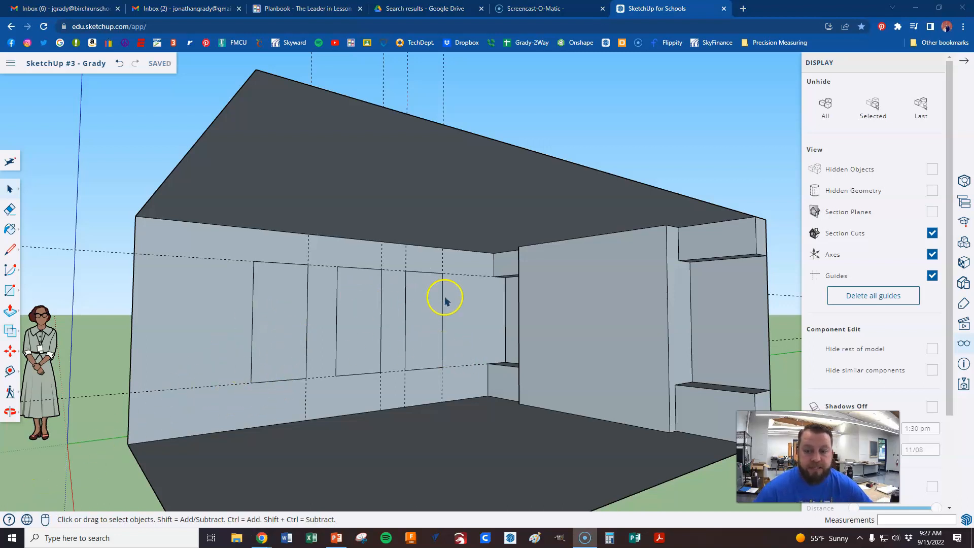
scroll(187, 330, "up", 1)
scroll(161, 419, "up", 3)
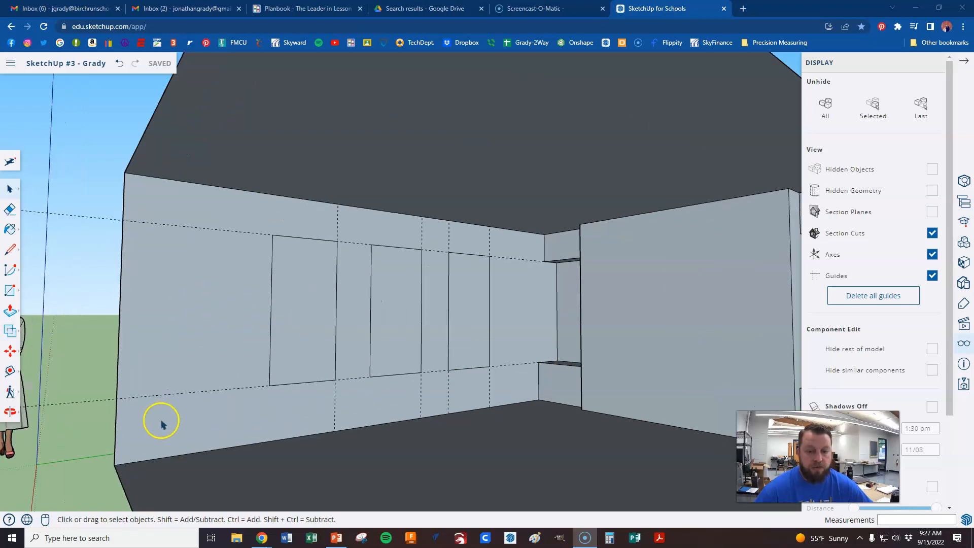
scroll(437, 251, "up", 2)
middle_click_drag(407, 355, 382, 350)
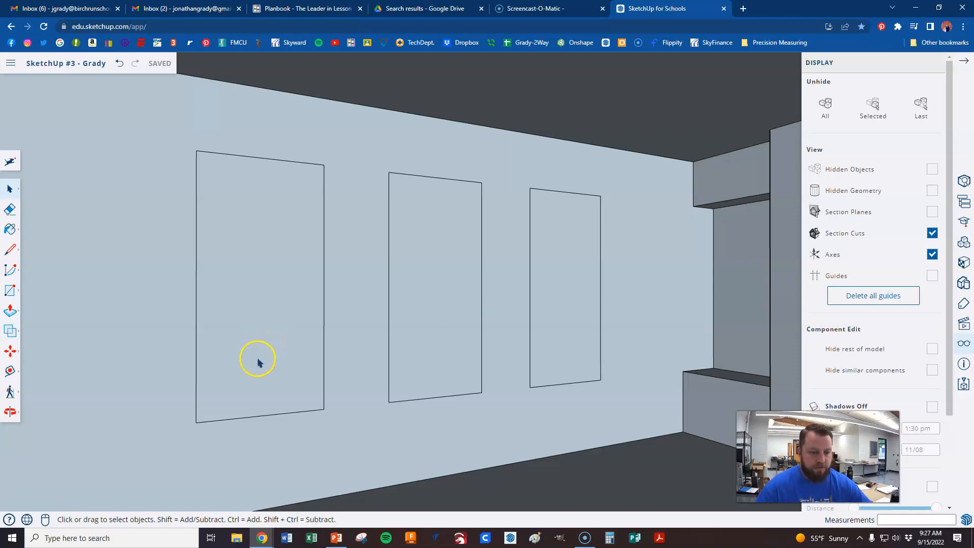
Offset the rectangle nearest the open side 3" inward, and offset the resulting inner rectangle inward again to form a narrow inner frame.
key("f")
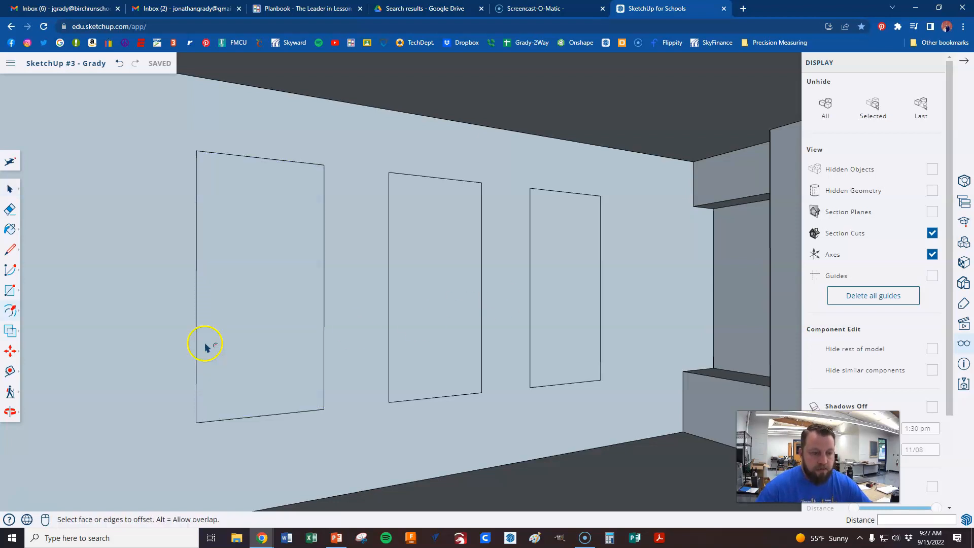
left_click(256, 408)
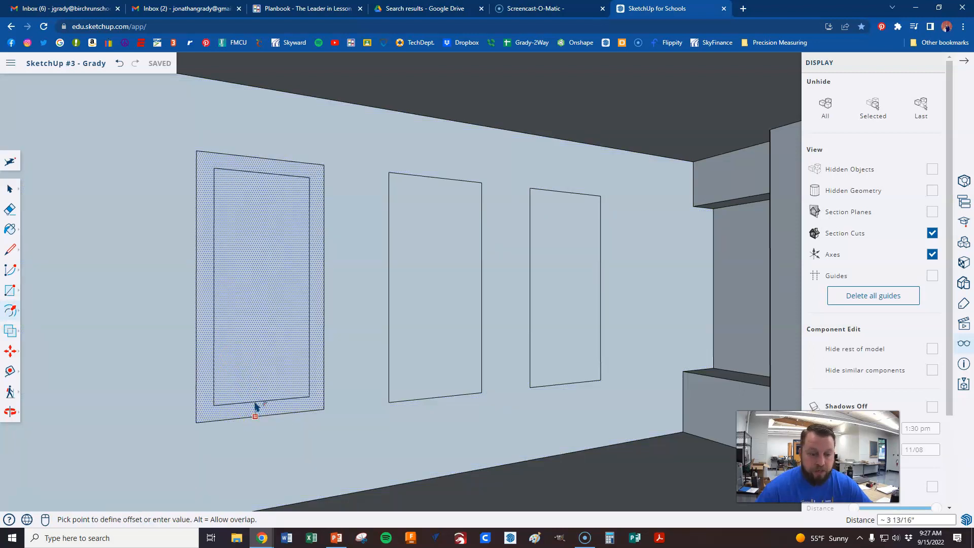
left_click(256, 406)
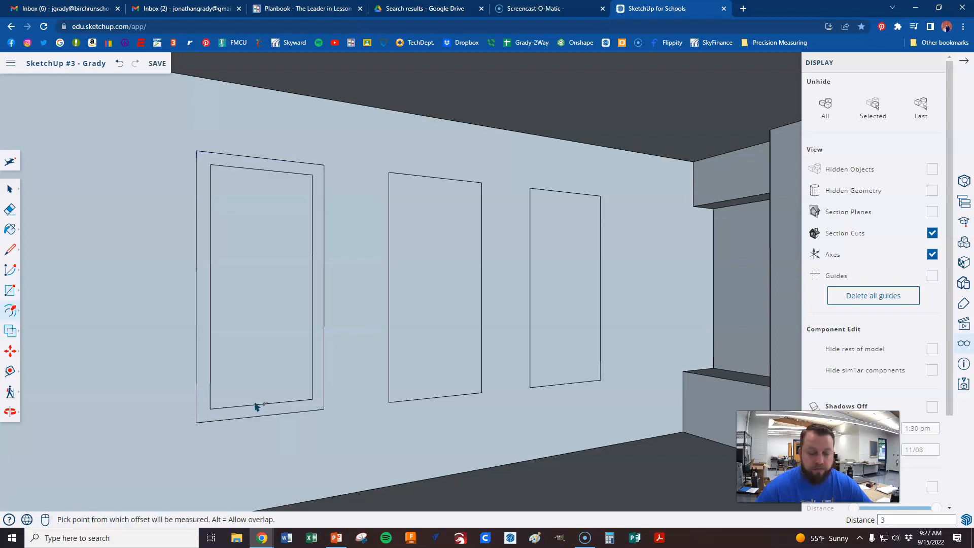
left_click(253, 404)
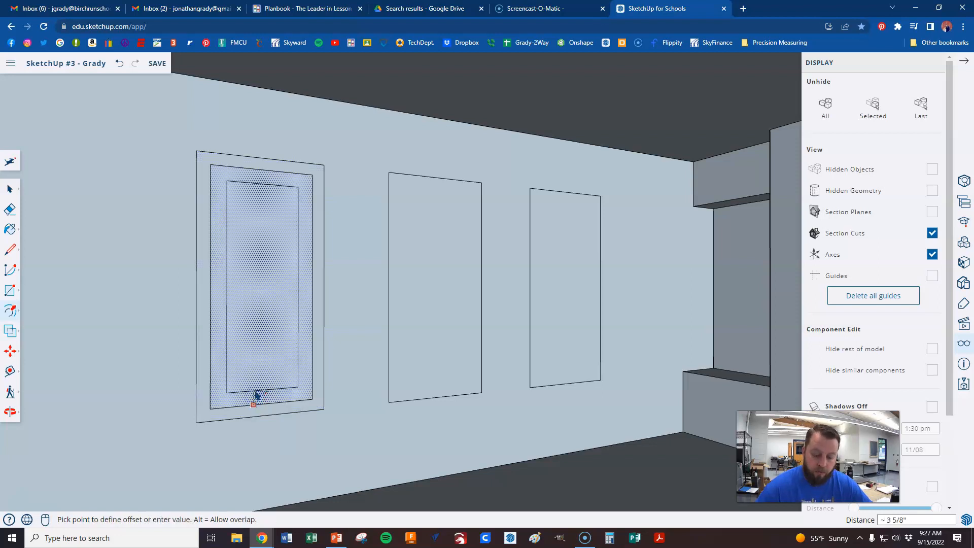
key("Return")
left_click(255, 407)
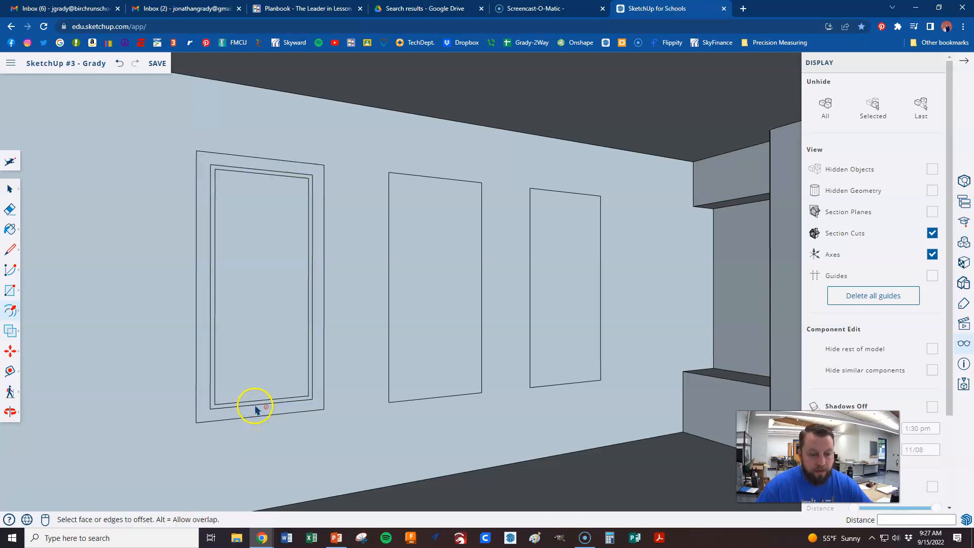
left_click(257, 377)
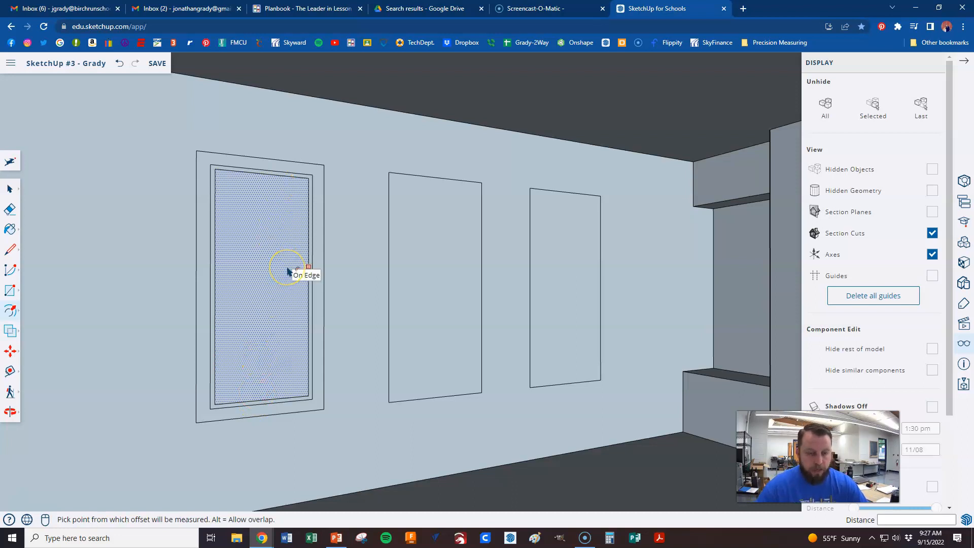
Draw a vertical line through the midpoint of the innermost rectangle of the framed window, from its upper edge to its lower edge, and deselect everything.
key("l")
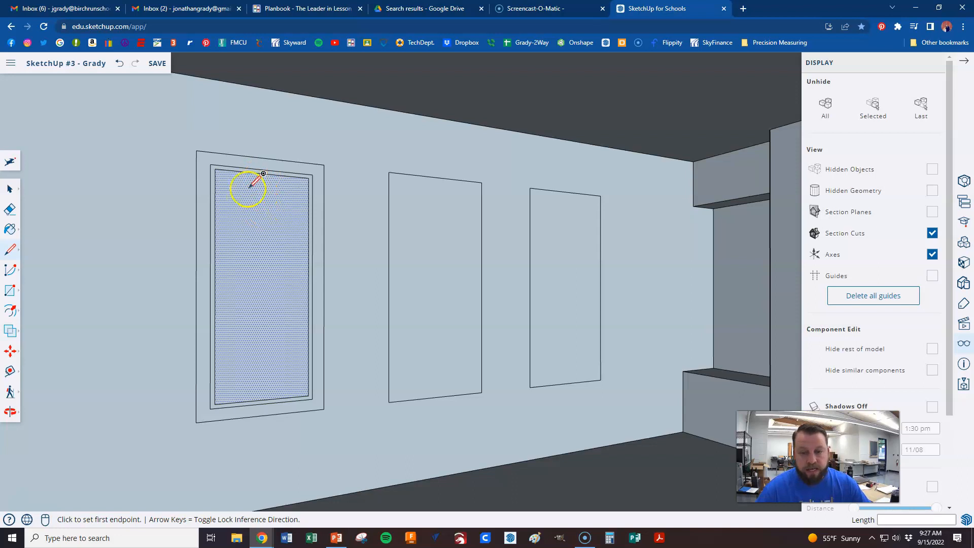
left_click(263, 173)
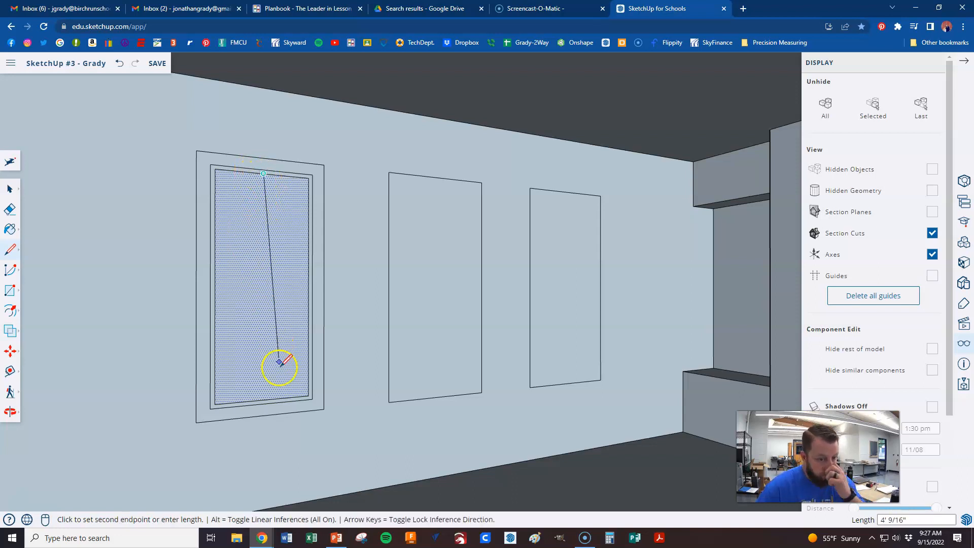
left_click(264, 400)
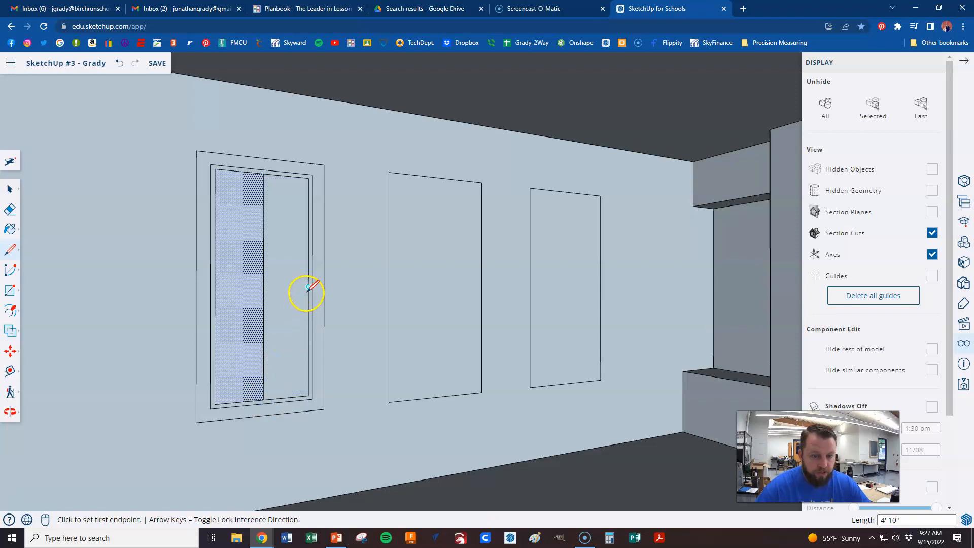
scroll(289, 289, "down", 5)
key("space")
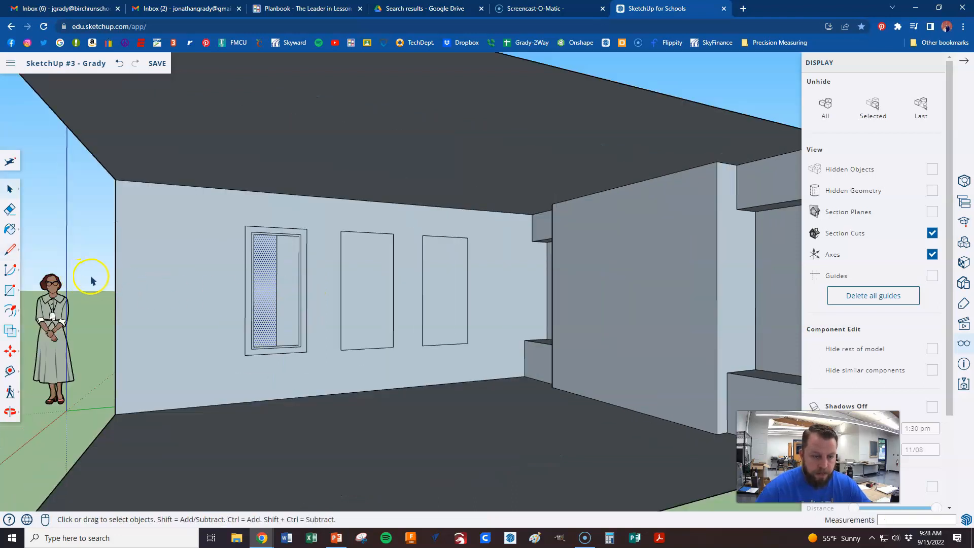
left_click(92, 280)
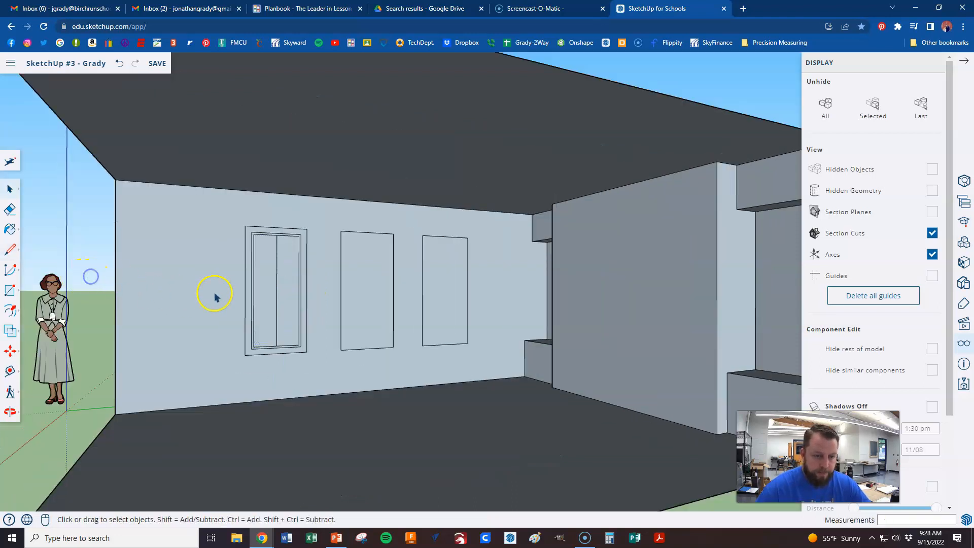
Draw a horizontal line between the midpoints of the innermost rectangle's side edges, splitting the window into four panes.
scroll(268, 306, "up", 4)
key("l")
left_click(325, 276)
left_click(239, 276)
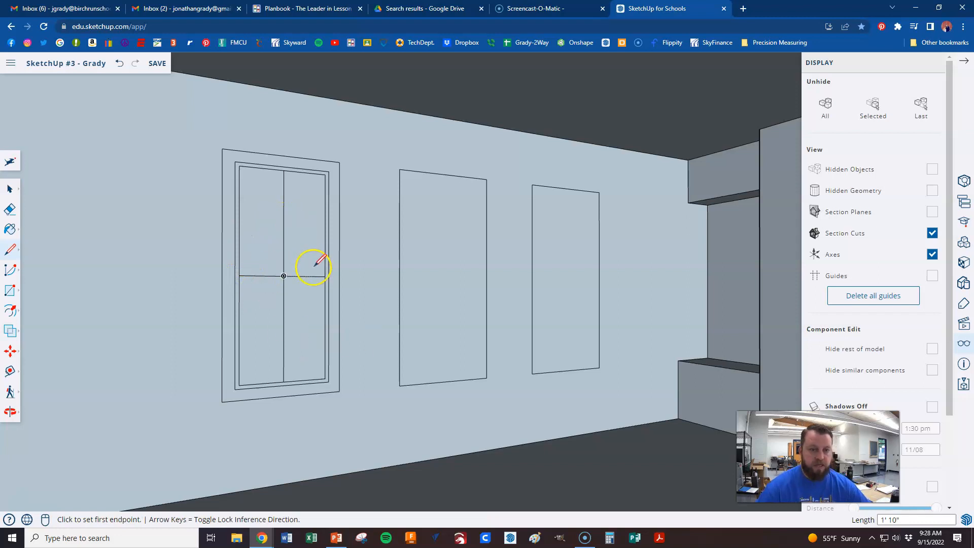
Offset the upper pane nearest the room's open side slightly inward to form a thin border.
scroll(274, 262, "up", 1)
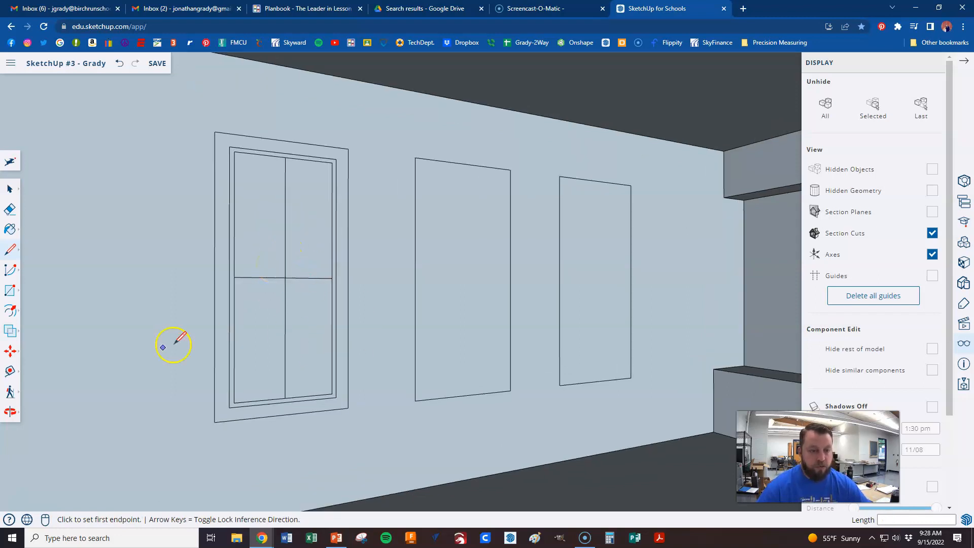
left_click(11, 313)
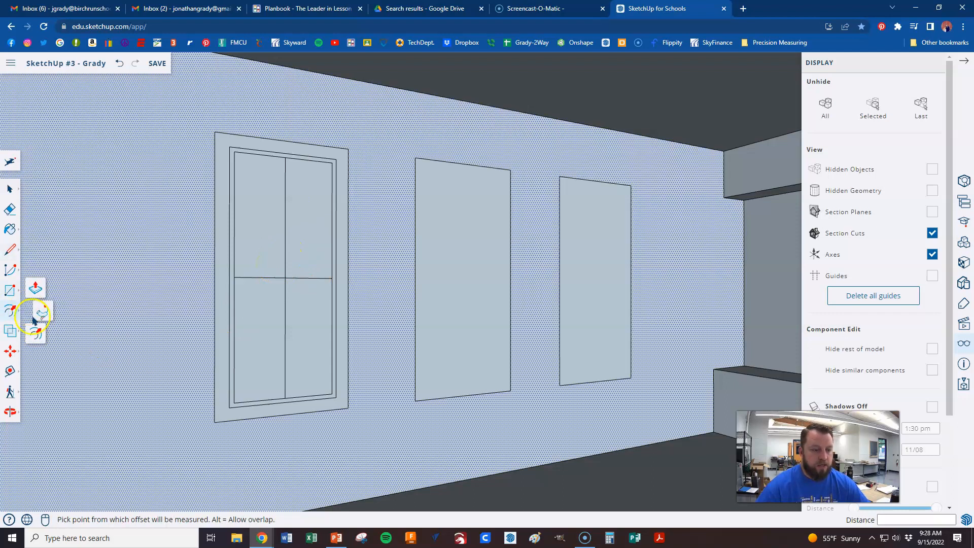
left_click(34, 335)
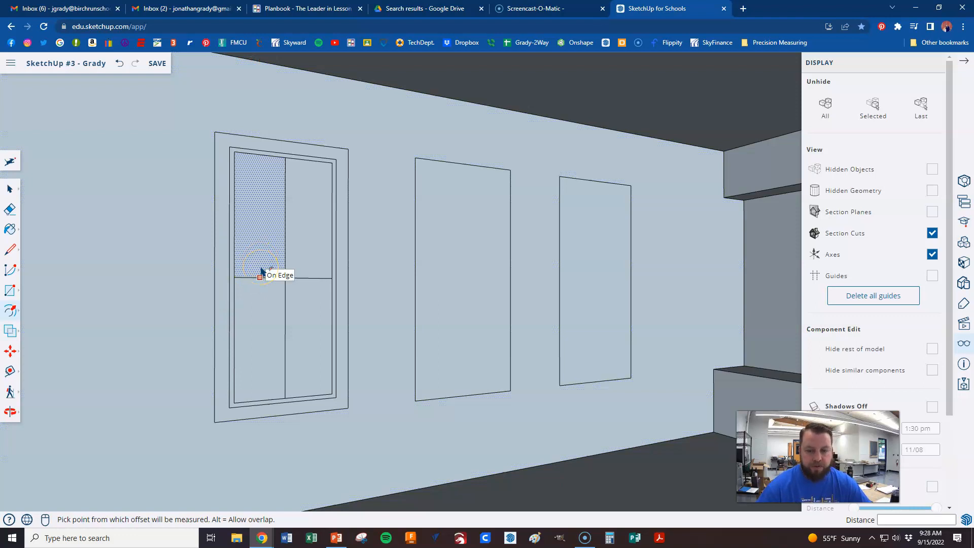
left_click(262, 269)
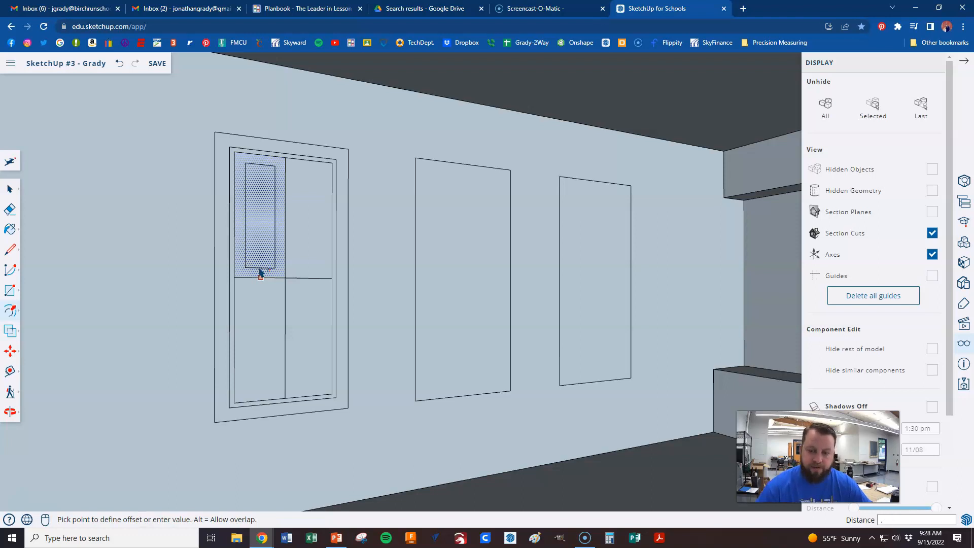
key("Return")
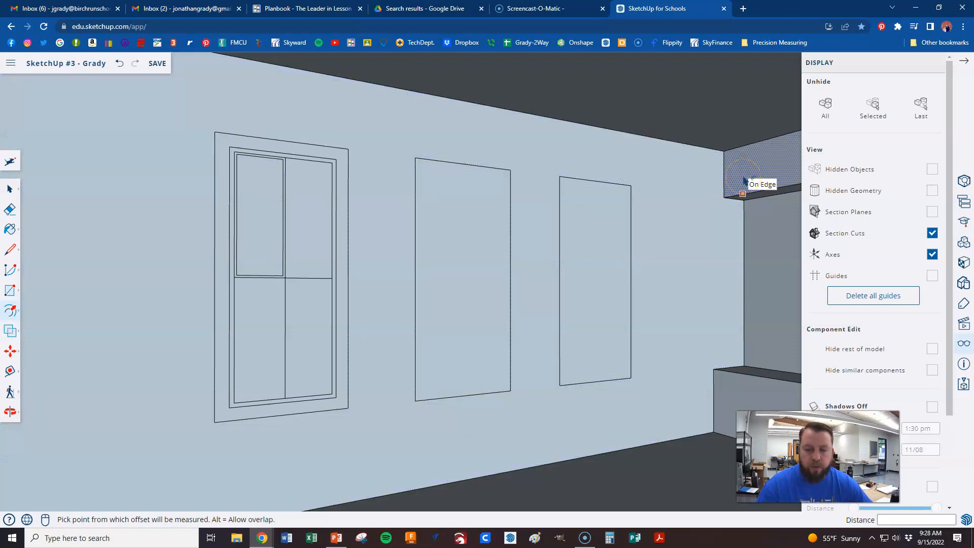
Offset the other three window panes inward by the same distance as the first pane.
left_click(760, 173)
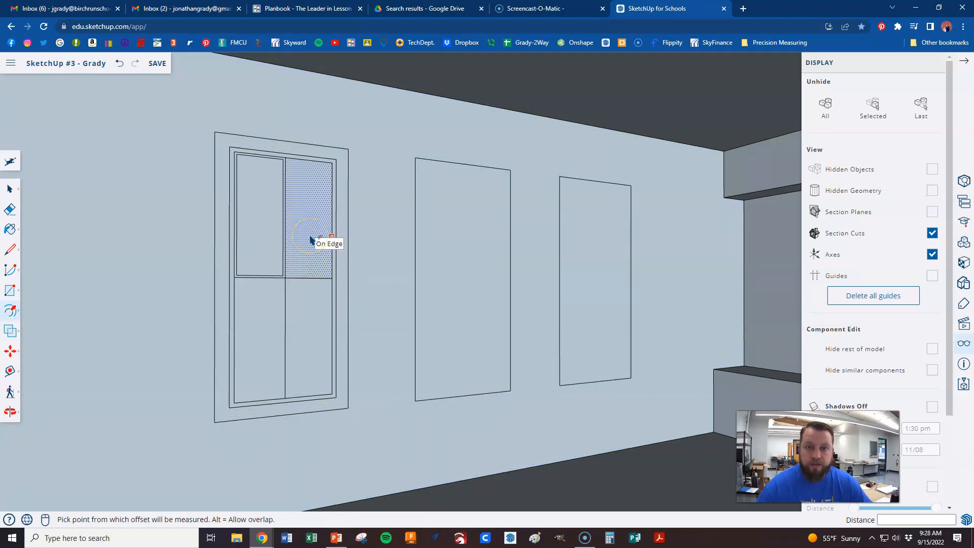
left_click_drag(306, 229, 286, 265)
double_click(299, 308)
double_click(263, 318)
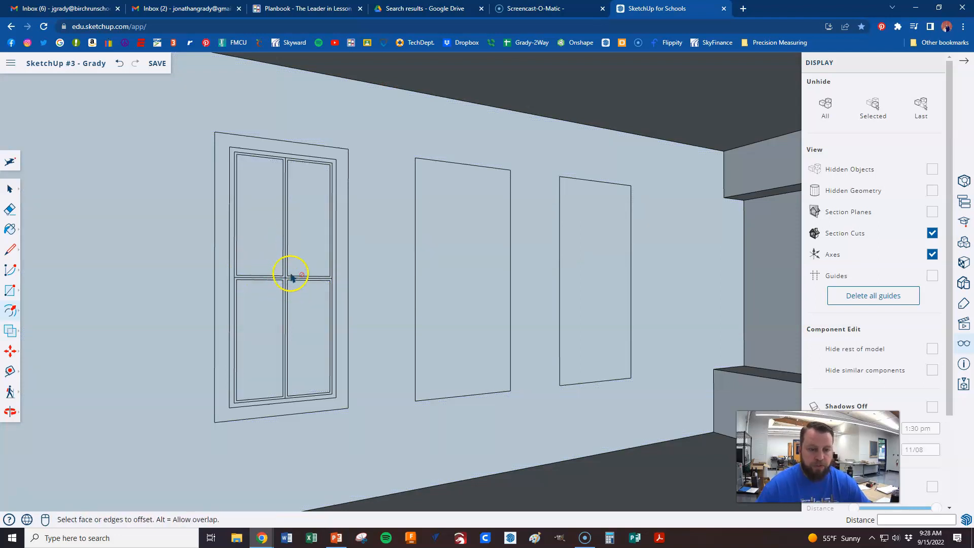
Push all four inner window panes 6" into the wall.
key("p")
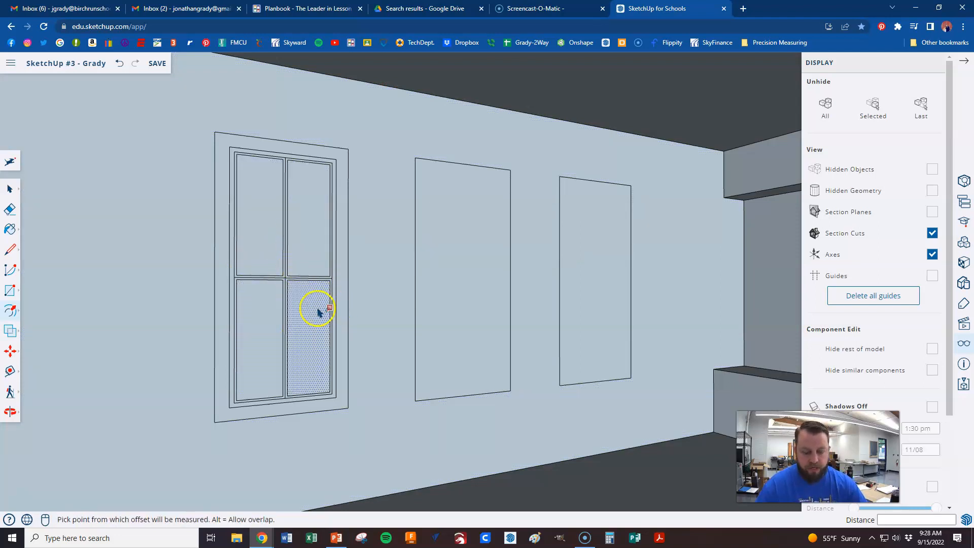
left_click(265, 250)
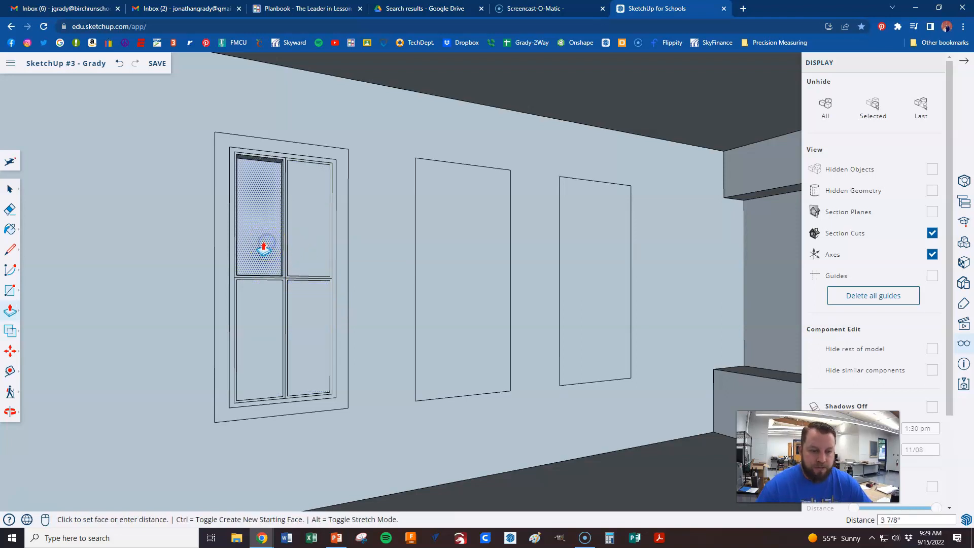
left_click(293, 228)
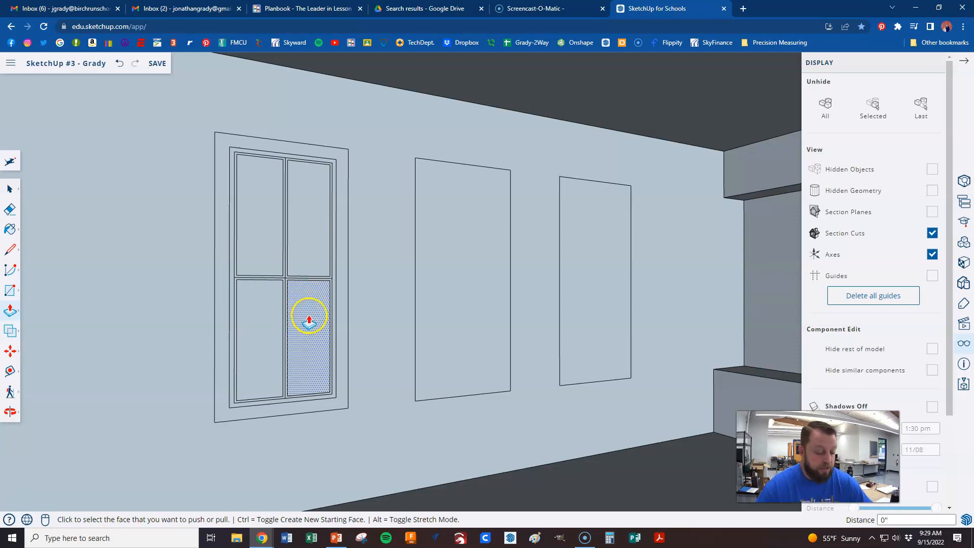
left_click(268, 256)
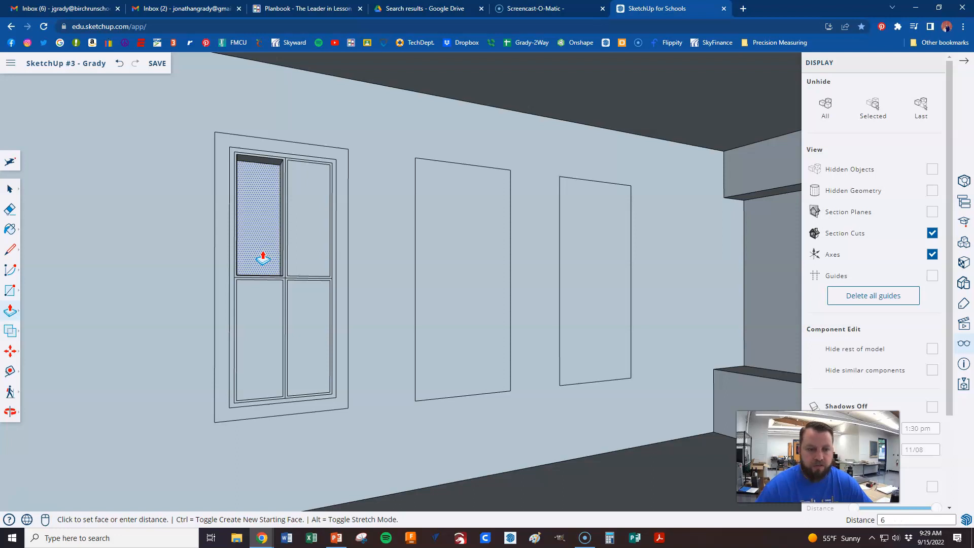
left_click(265, 253)
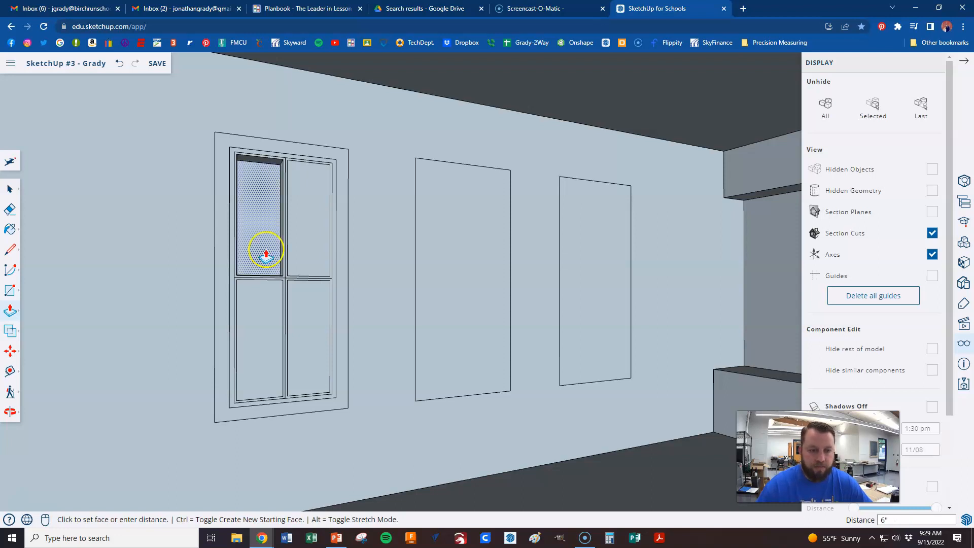
double_click(304, 241)
double_click(310, 306)
double_click(258, 319)
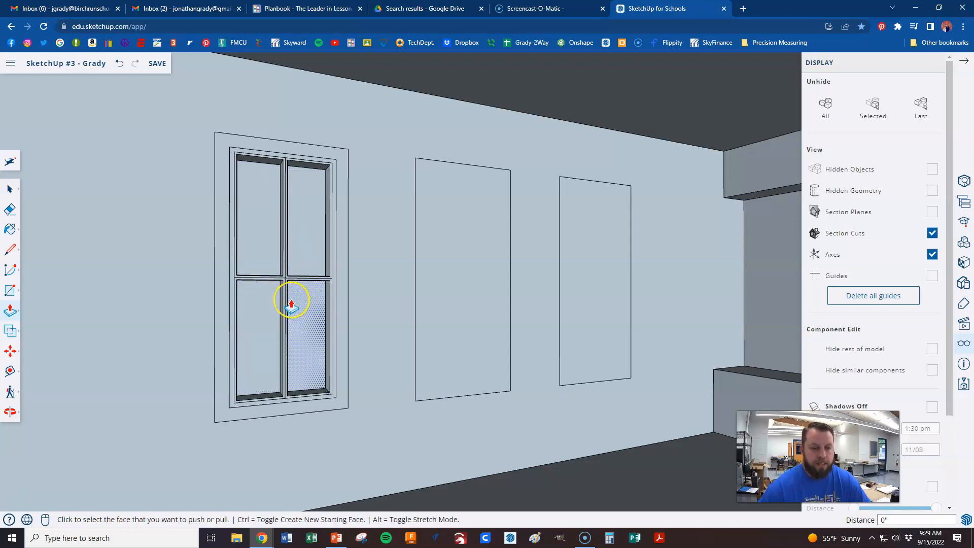
Erase the leftover vertical and horizontal centre lines where they cross between the four window panes.
left_click(294, 280)
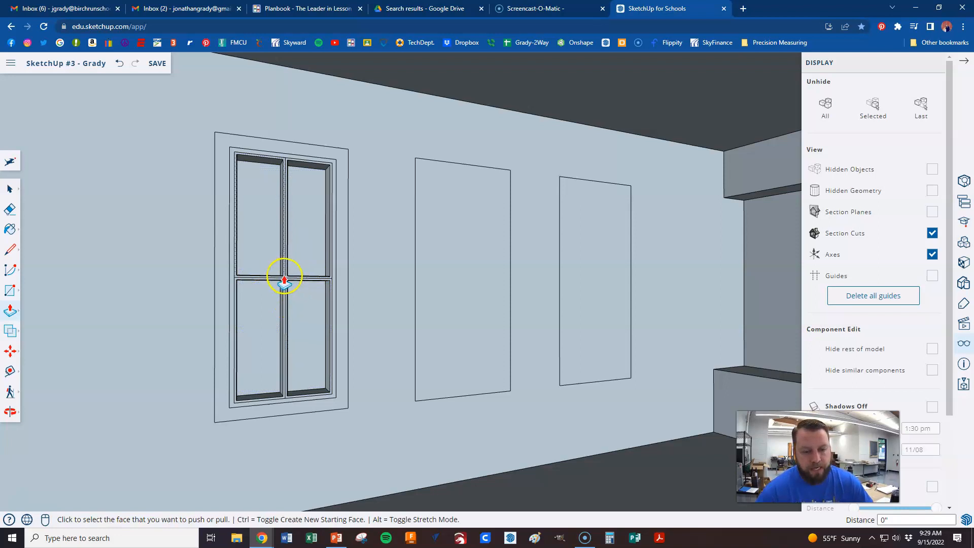
scroll(285, 284, "up", 1)
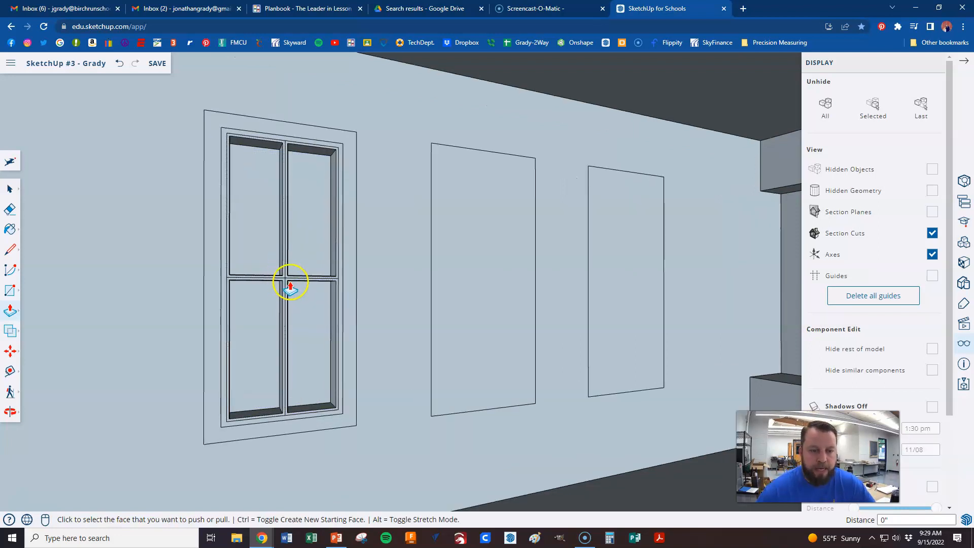
scroll(276, 284, "up", 3)
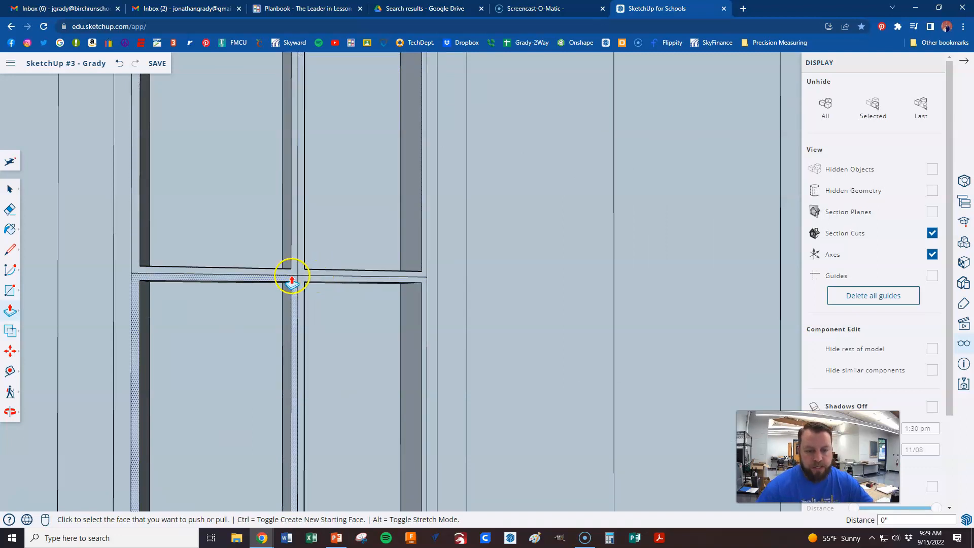
scroll(305, 279, "up", 1)
key("e")
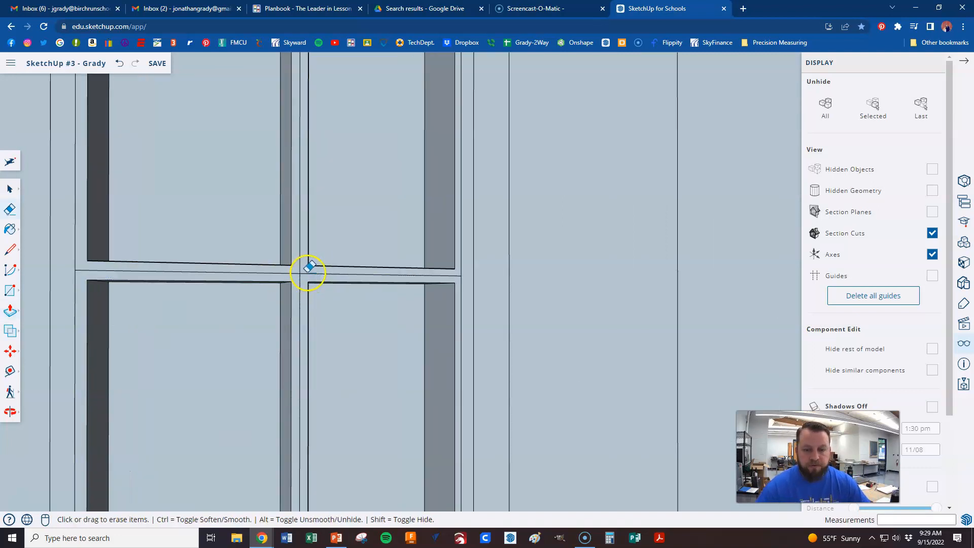
scroll(313, 276, "up", 2)
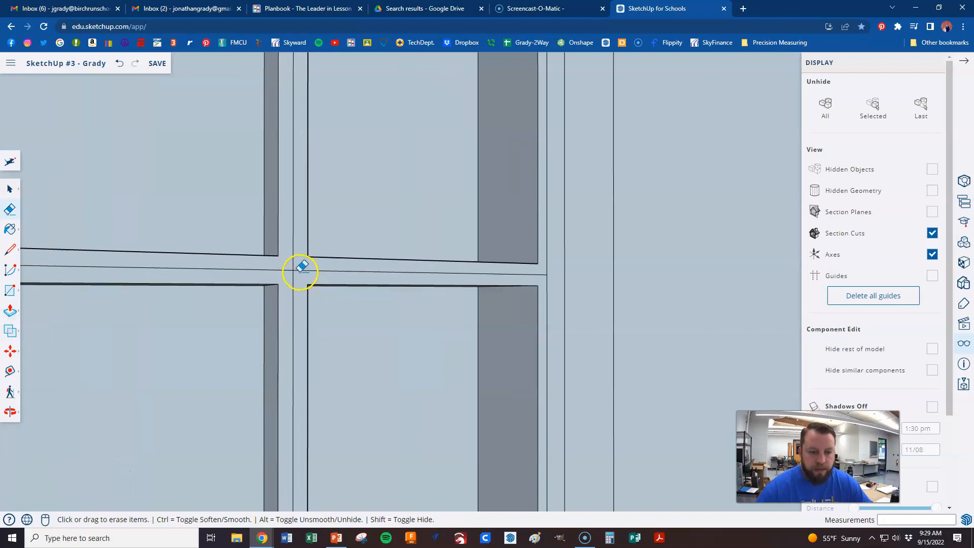
left_click_drag(292, 267, 293, 269)
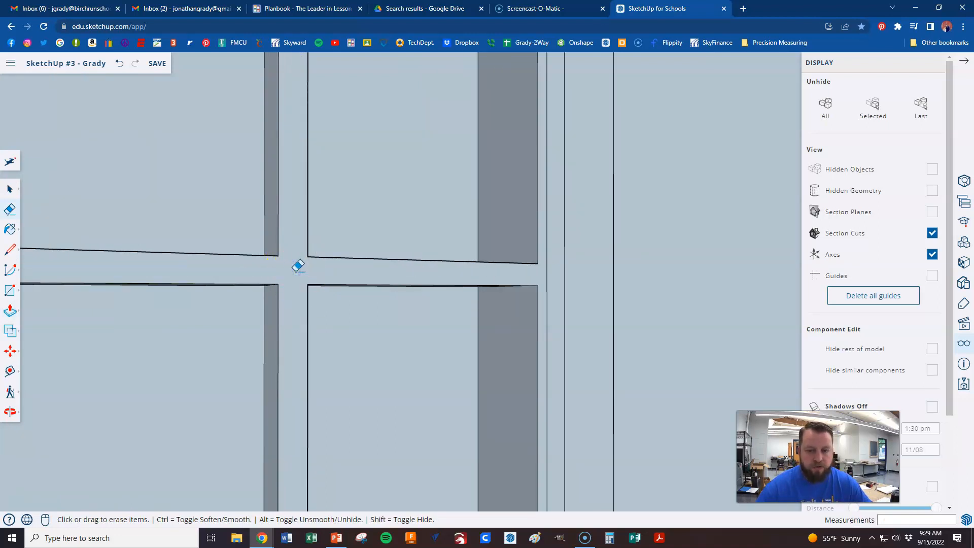
Push the muntin grid of the first window back 2 13/16" from the surrounding frame.
scroll(298, 267, "down", 6)
middle_click_drag(320, 239, 323, 250)
left_click_drag(324, 250, 324, 252)
scroll(310, 275, "up", 3)
key("p")
left_click(299, 277)
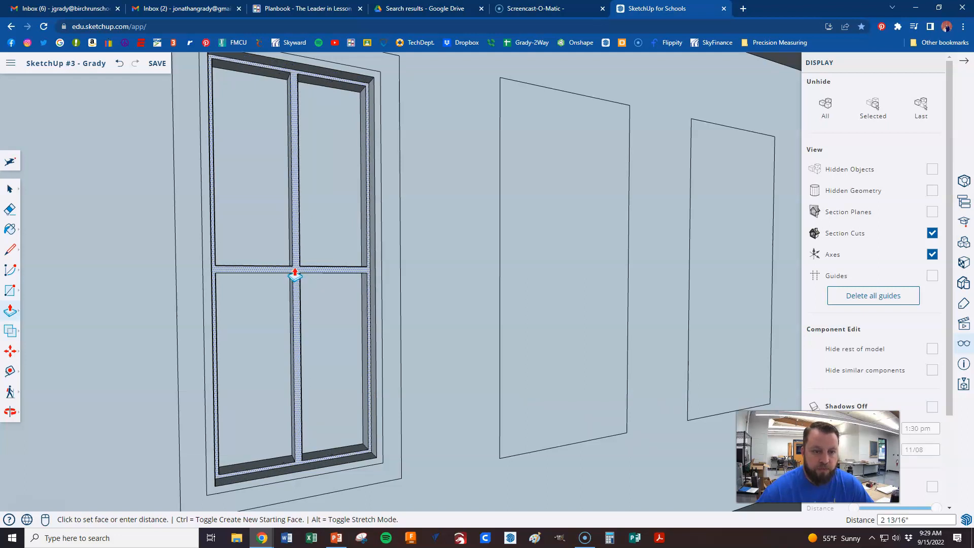
left_click(295, 275)
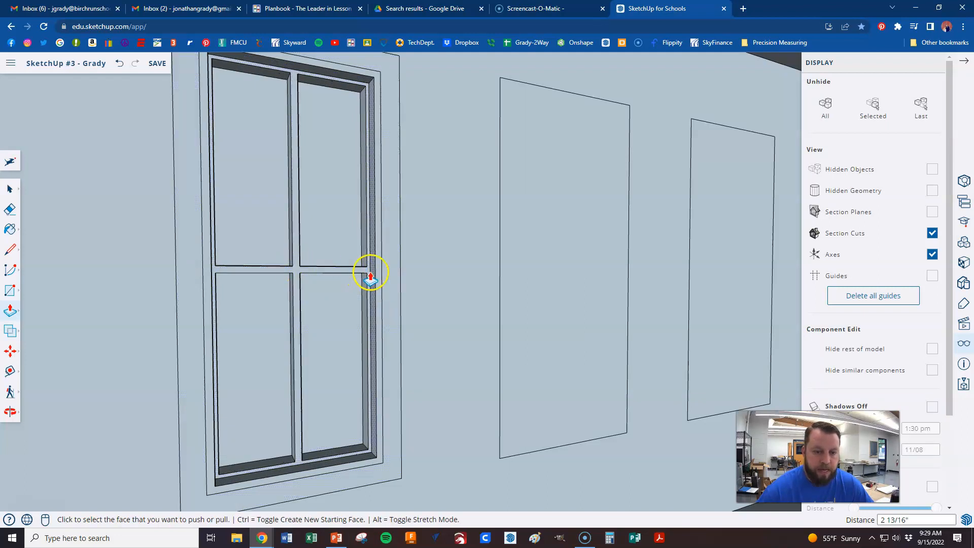
Push the first window's inner frame back 1 5/16" and pull its outer casing out 1 1/4" from the wall.
left_click(378, 275)
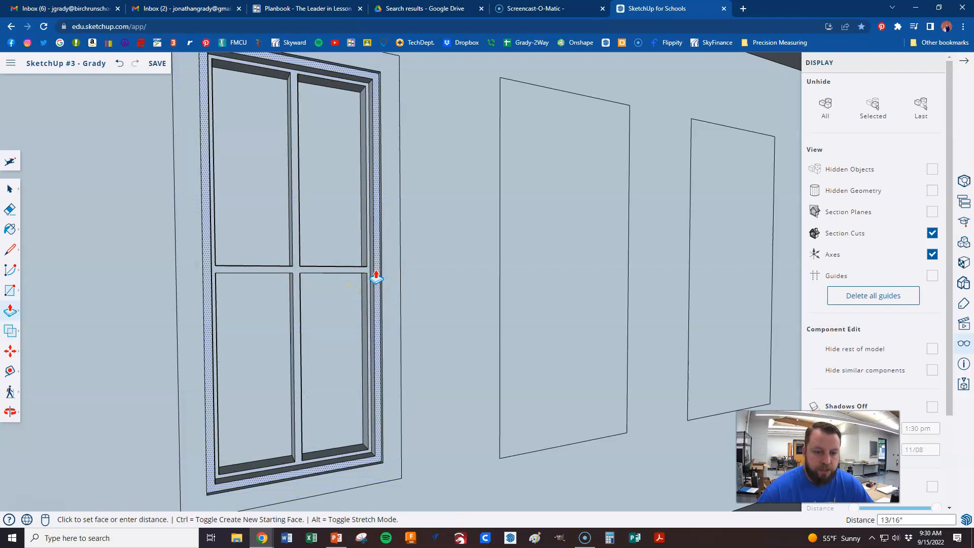
left_click(375, 277)
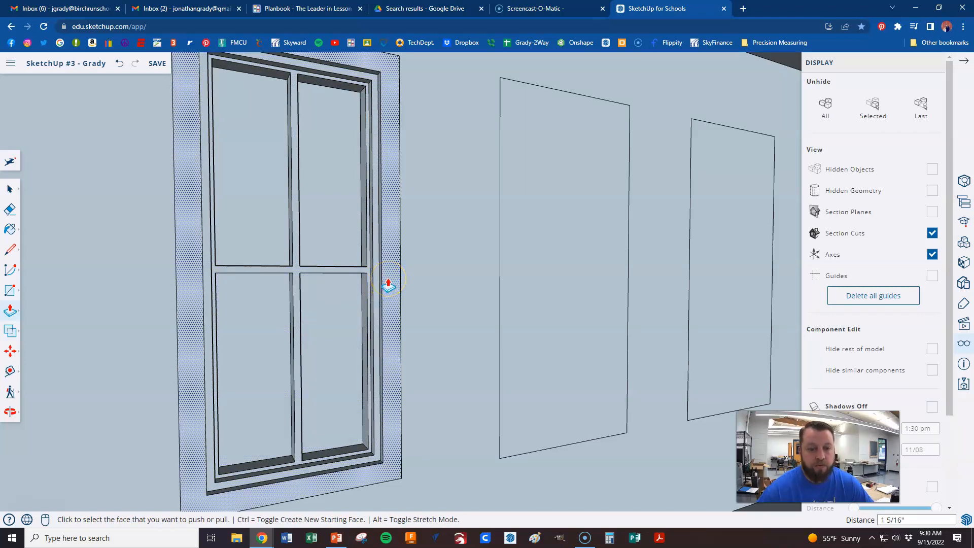
left_click(389, 284)
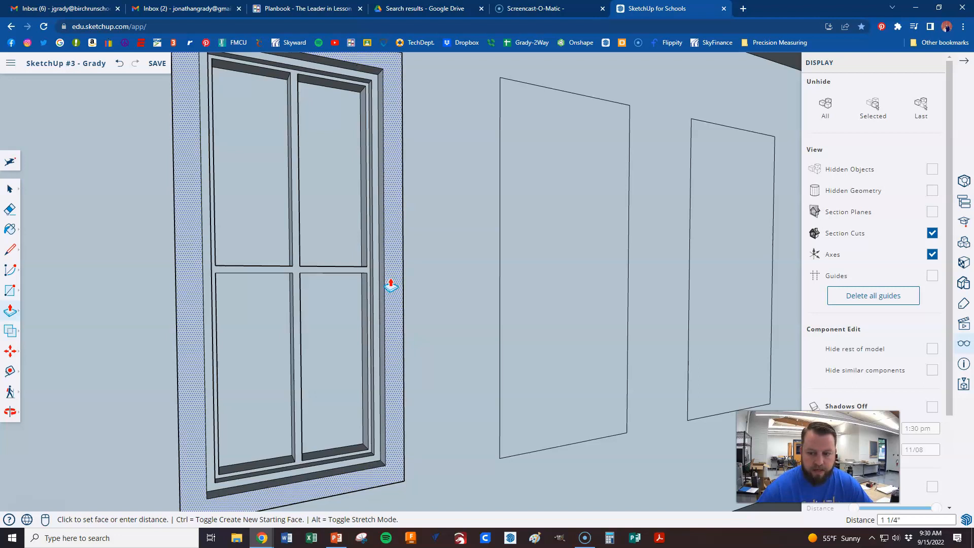
left_click(390, 286)
Offset the middle window's outline inward twice, matching the casing and inner frame widths of the first window.
scroll(393, 267, "down", 3)
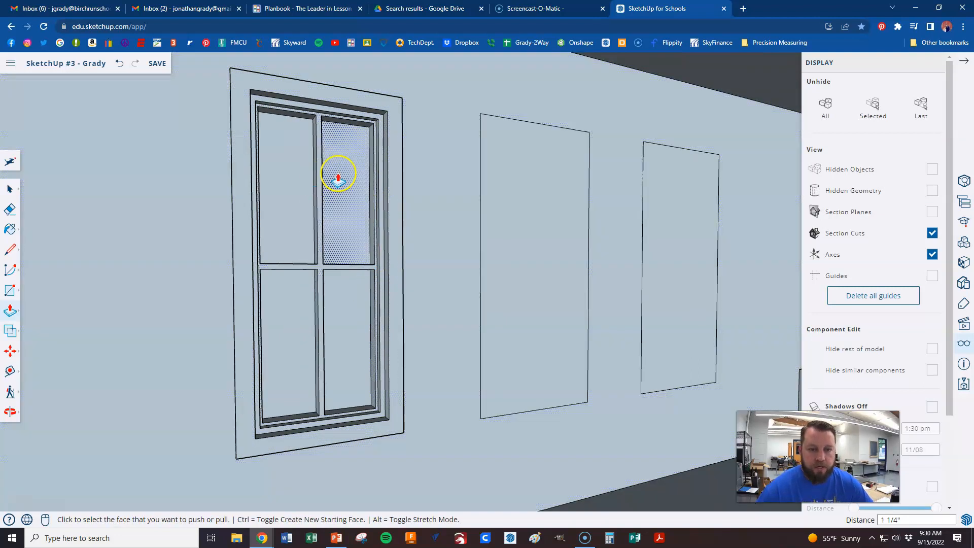
middle_click_drag(345, 198, 338, 310)
scroll(219, 344, "down", 2)
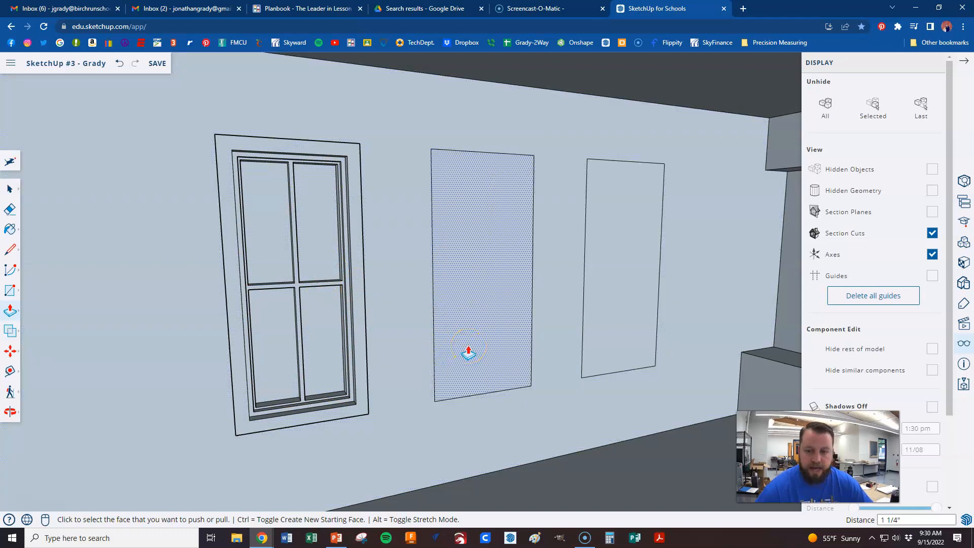
key("f")
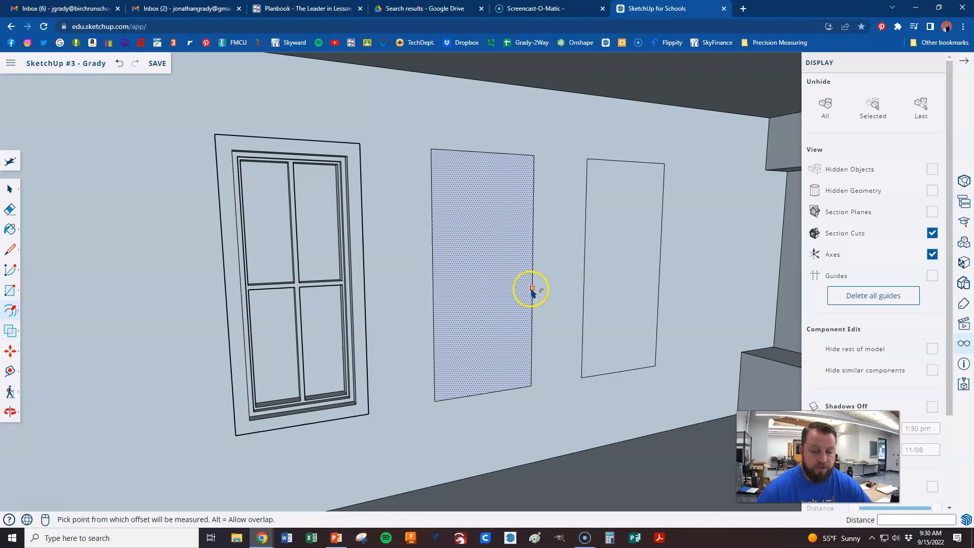
left_click(488, 392)
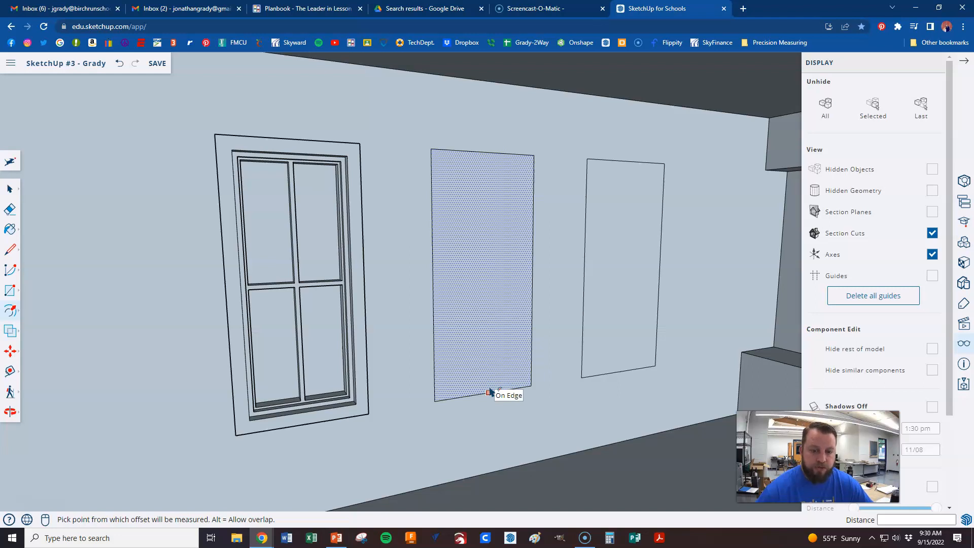
left_click_drag(489, 391, 354, 402)
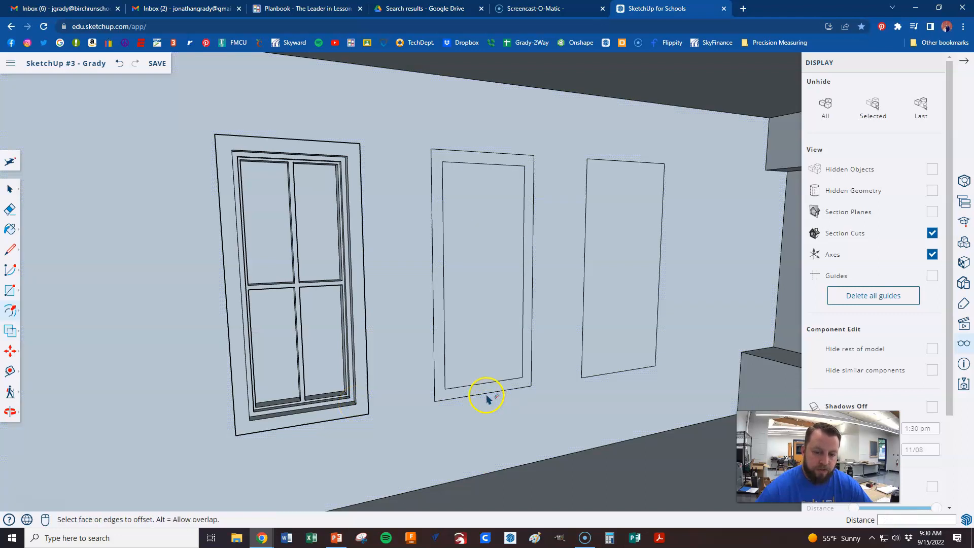
left_click(477, 384)
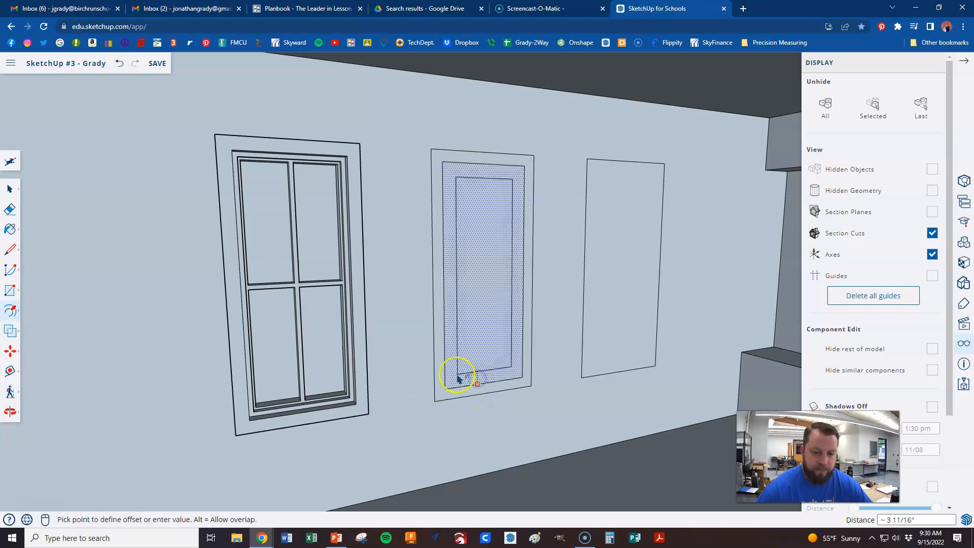
left_click(349, 398)
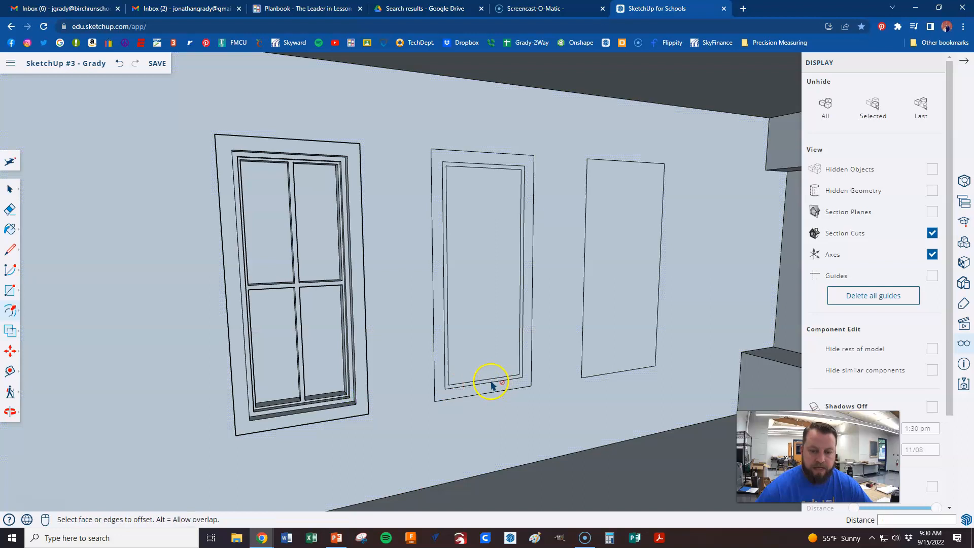
Divide the middle window's inner face into four panes with a vertical and a horizontal line through the edge midpoints.
key("l")
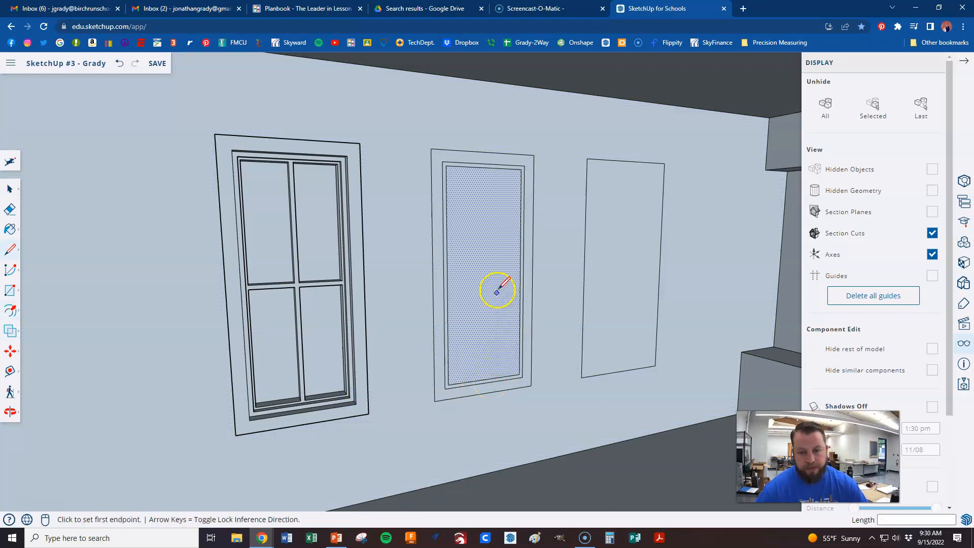
left_click(485, 167)
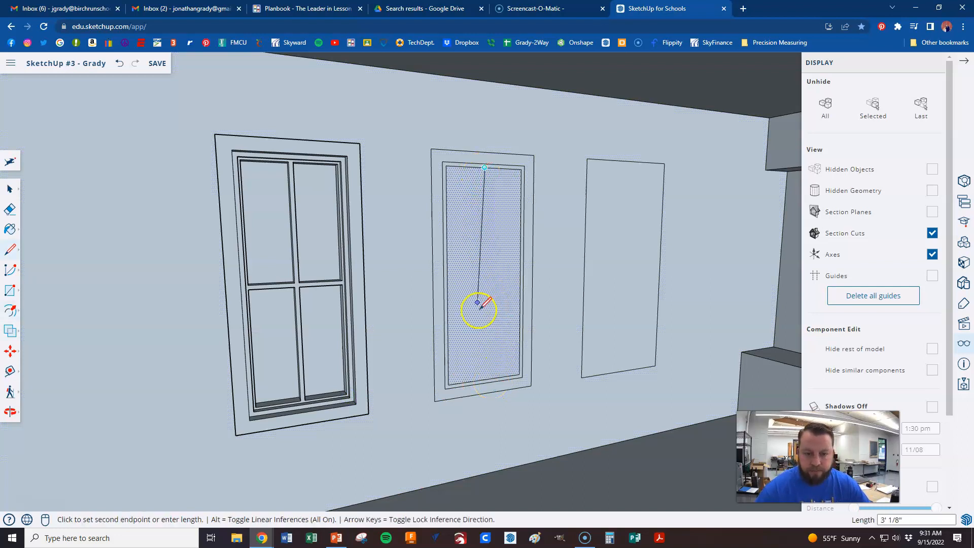
left_click(485, 379)
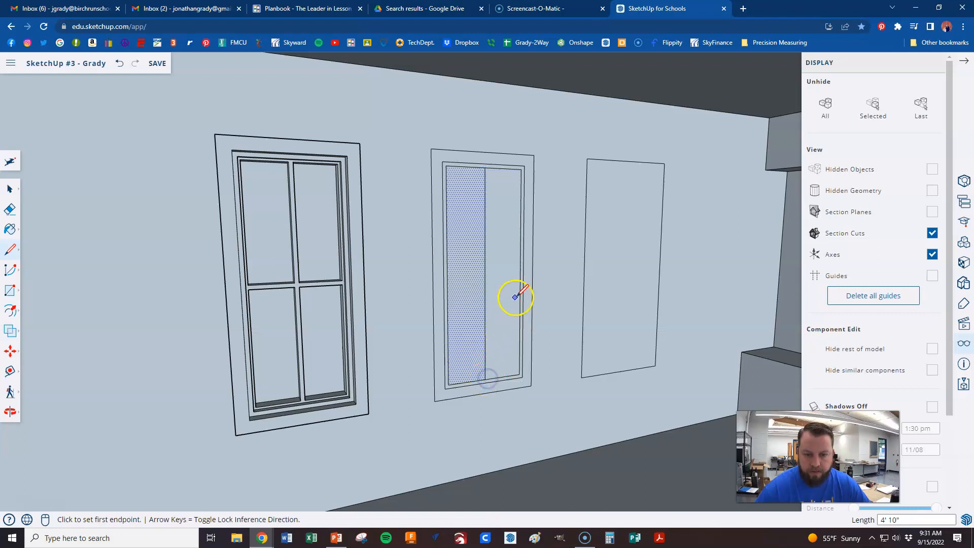
left_click(520, 274)
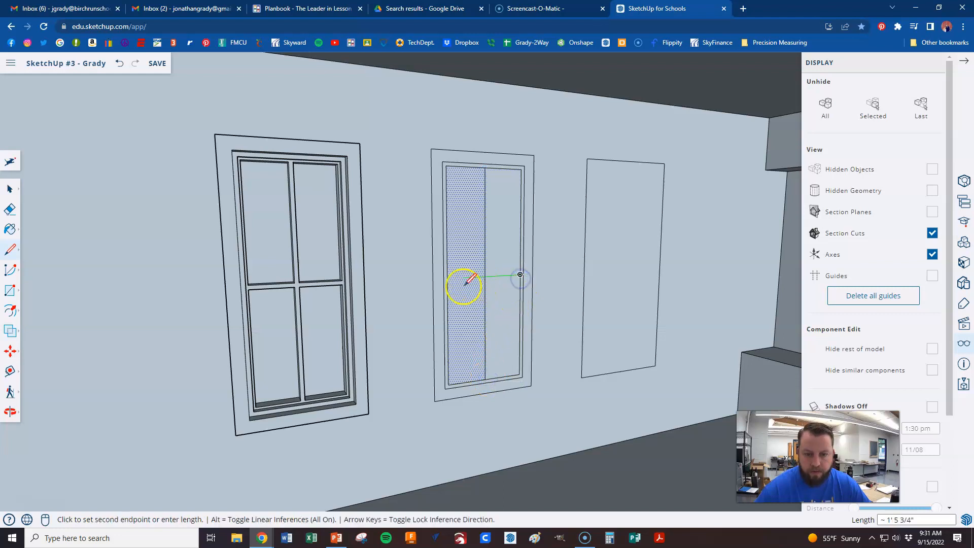
left_click(446, 279)
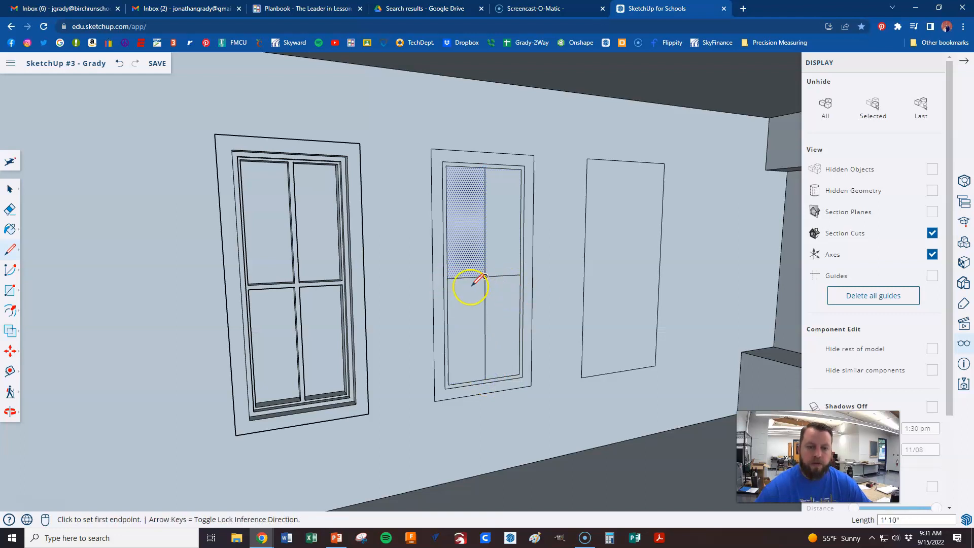
scroll(485, 277, "down", 4)
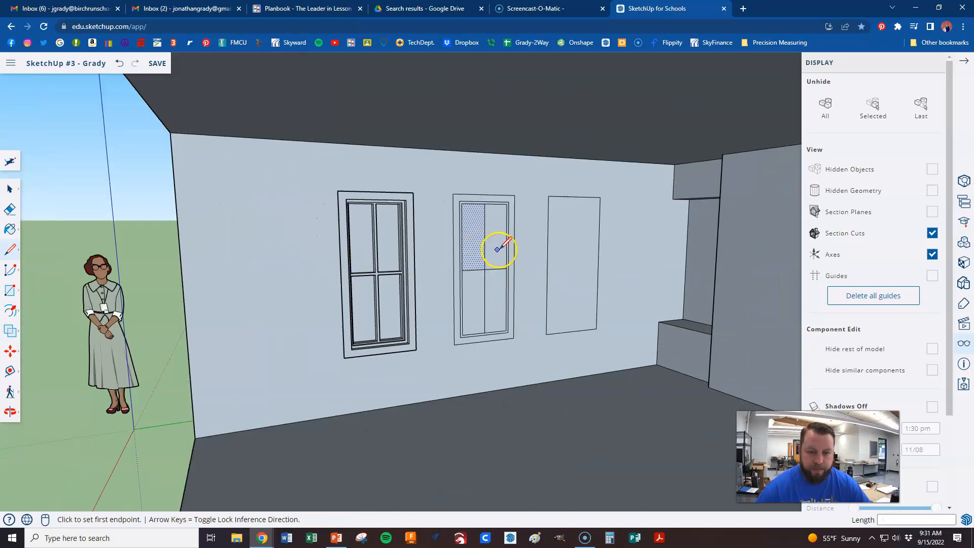
scroll(467, 240, "up", 3)
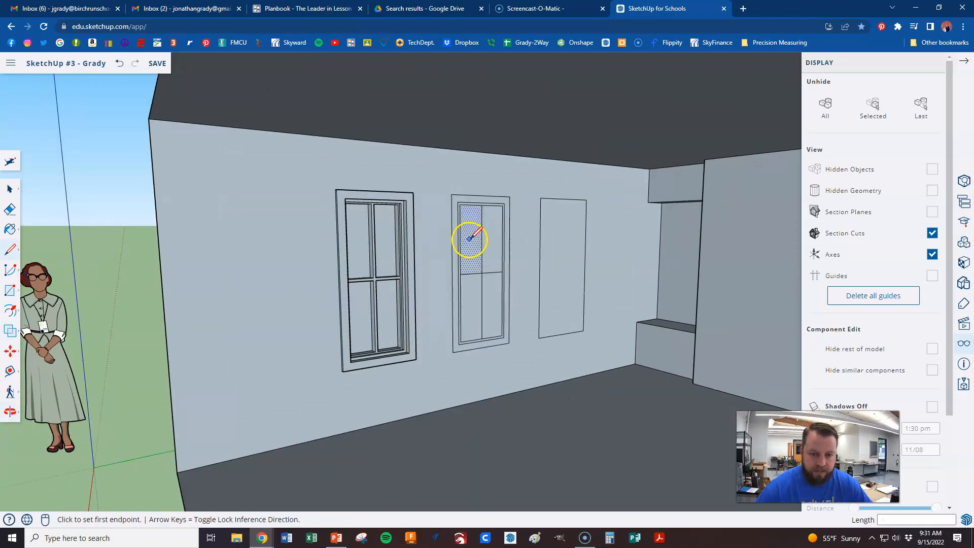
key("space")
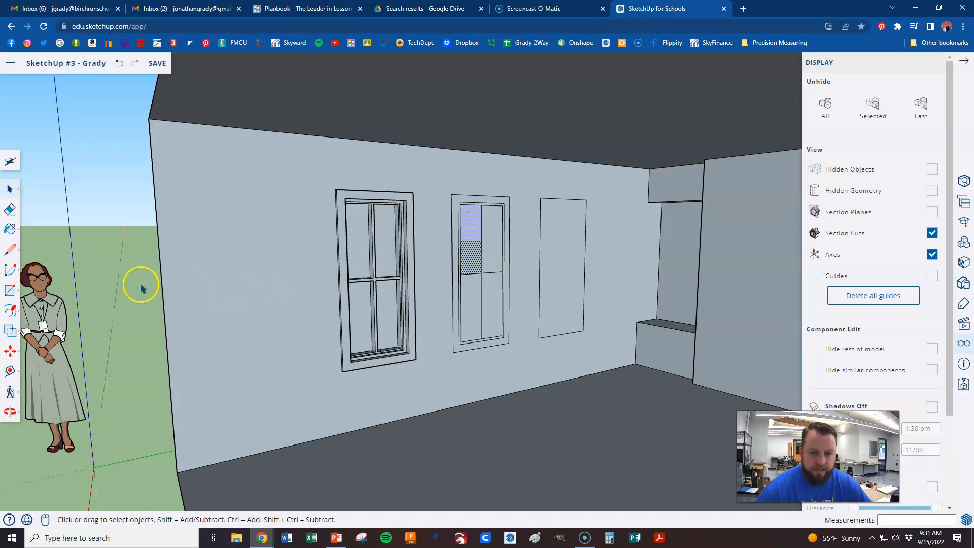
Offset the middle window's two upper panes inward, matching the muntin width of the first window.
scroll(497, 285, "up", 3)
middle_click_drag(531, 310, 537, 331)
scroll(490, 339, "down", 1)
scroll(593, 340, "up", 2)
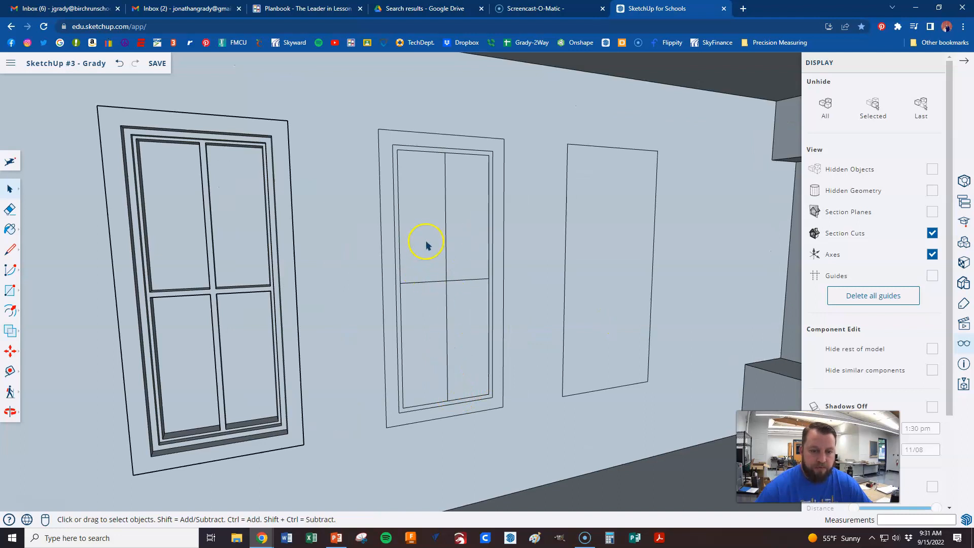
key("f")
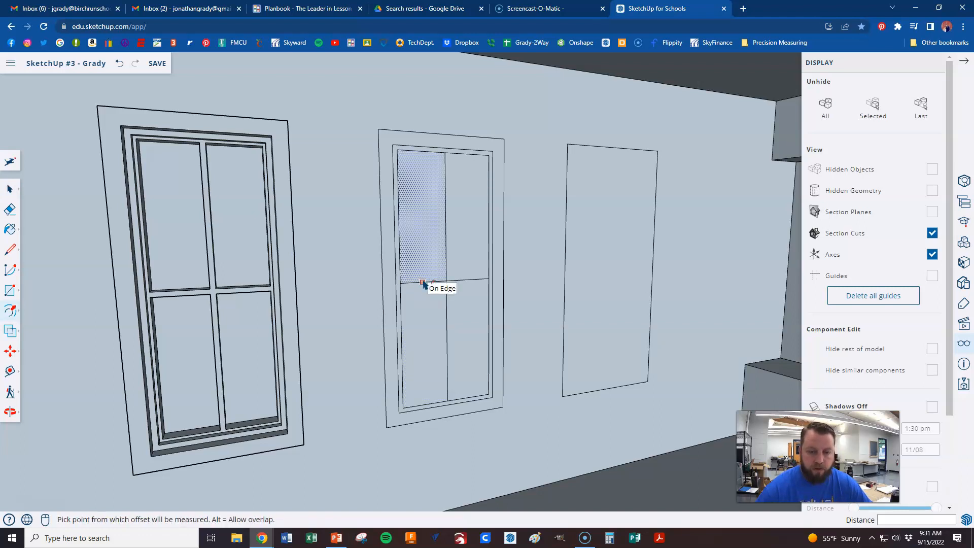
left_click_drag(424, 283, 207, 285)
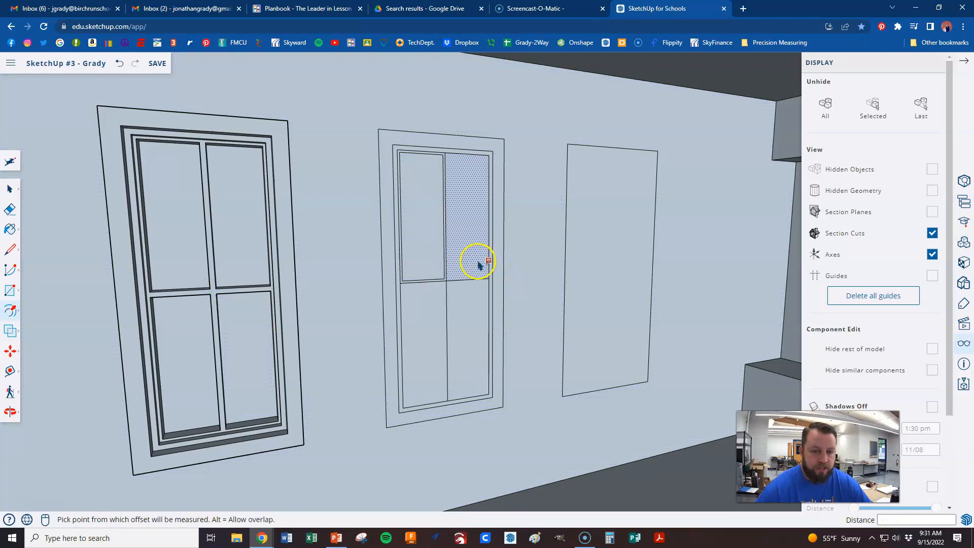
double_click(473, 261)
Undo the wrong offset on the lower right pane and offset both lower panes inward to the first window's muntin width.
left_click(469, 306)
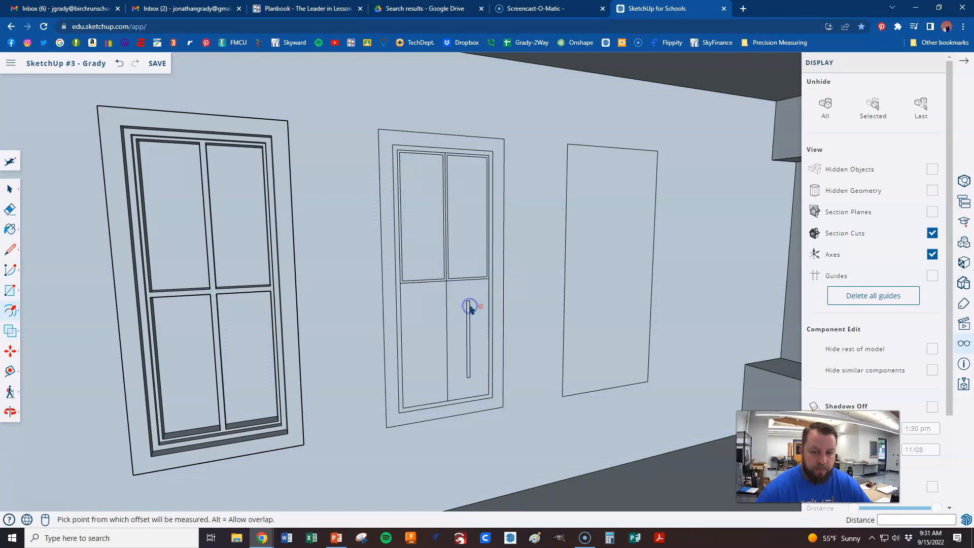
key("ctrl+z")
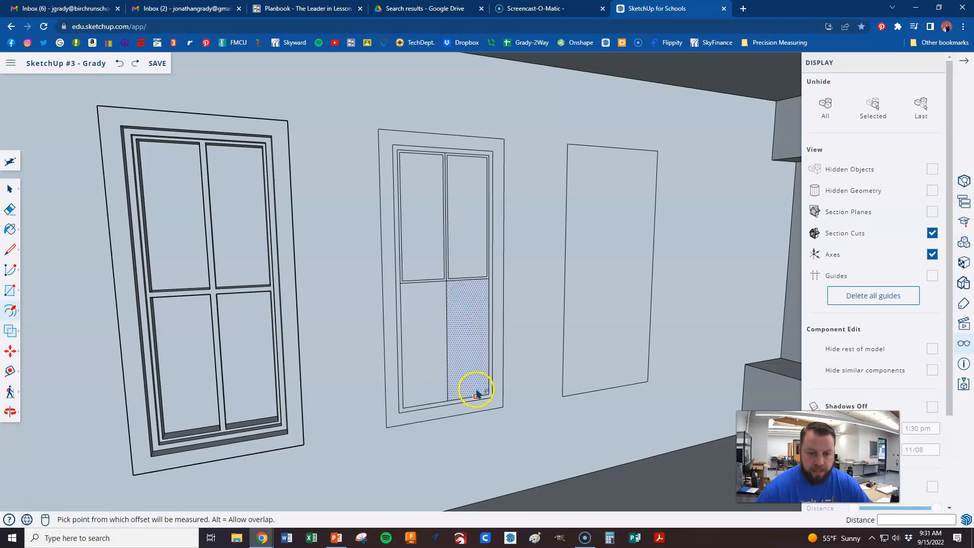
left_click(473, 395)
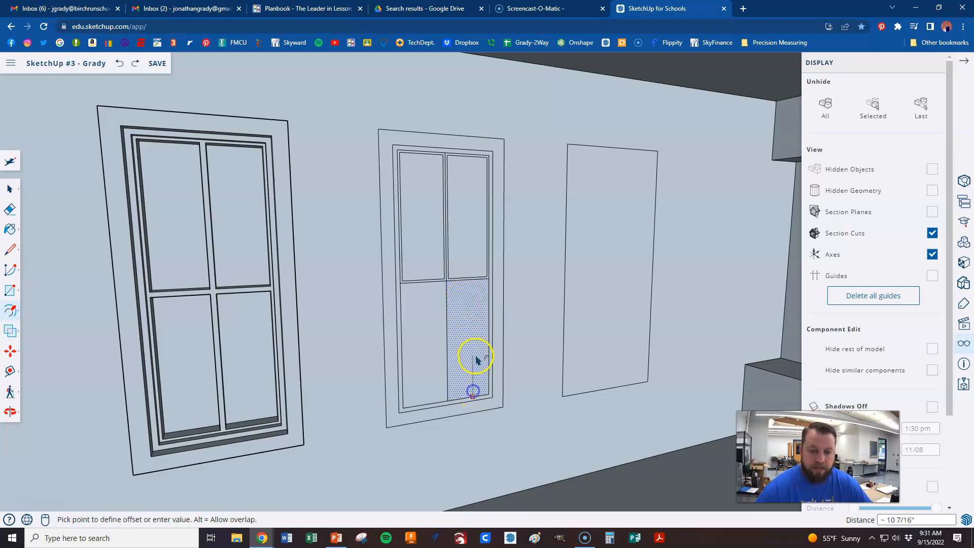
left_click(278, 421)
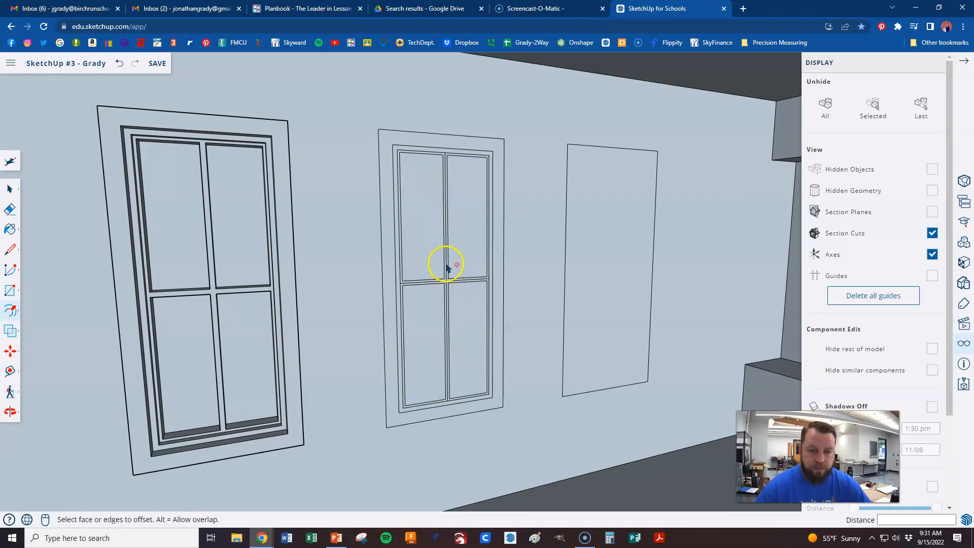
left_click(492, 335)
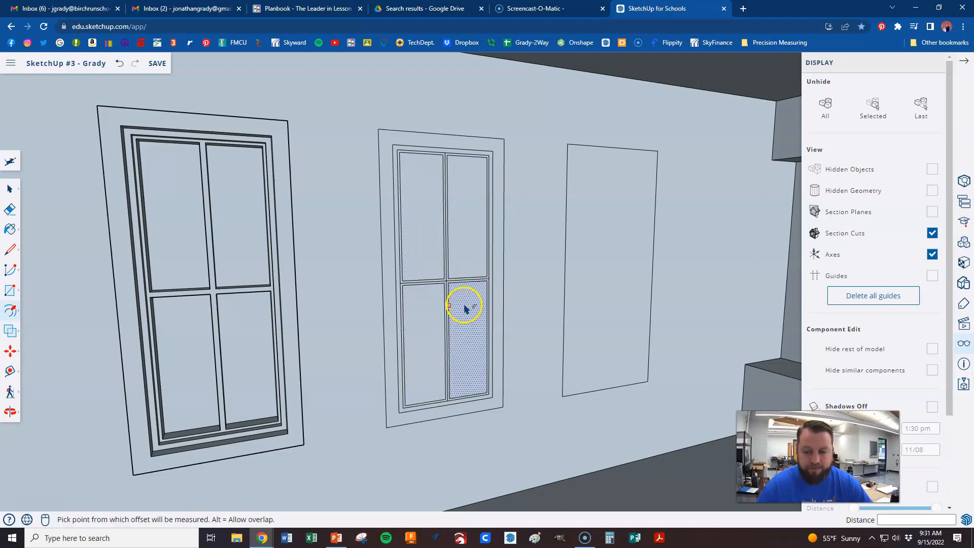
left_click(452, 261)
Push all four panes of the middle window in 6" to the depth of the first window's glass.
key("p")
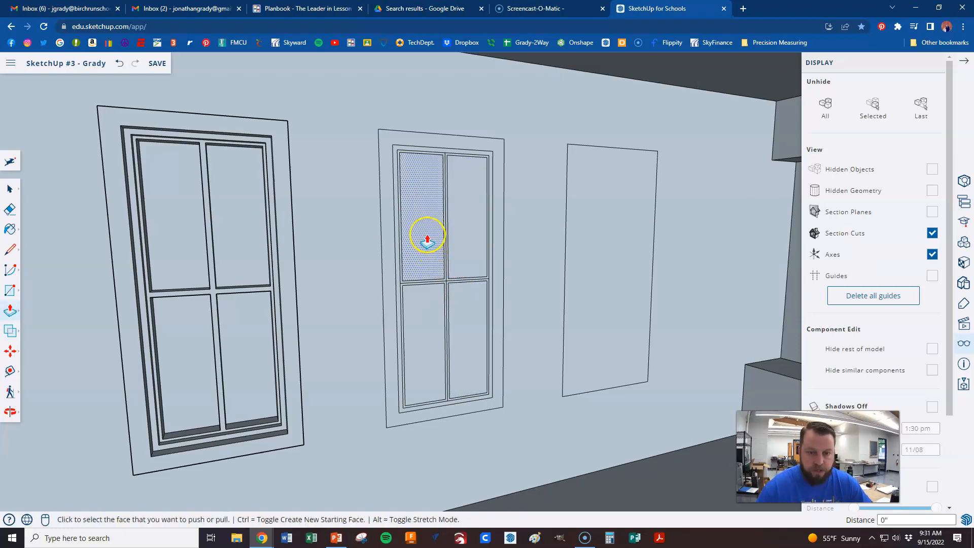
left_click(468, 241)
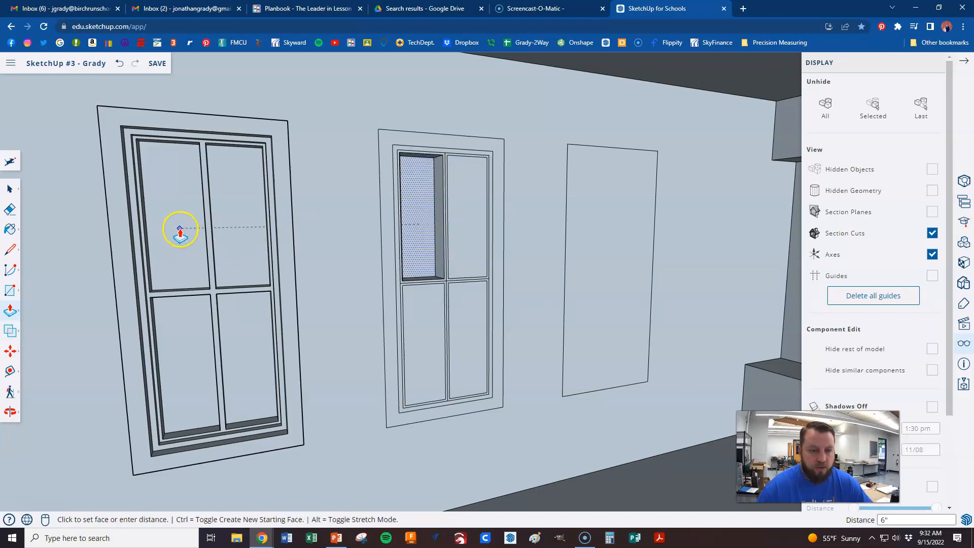
left_click(177, 202)
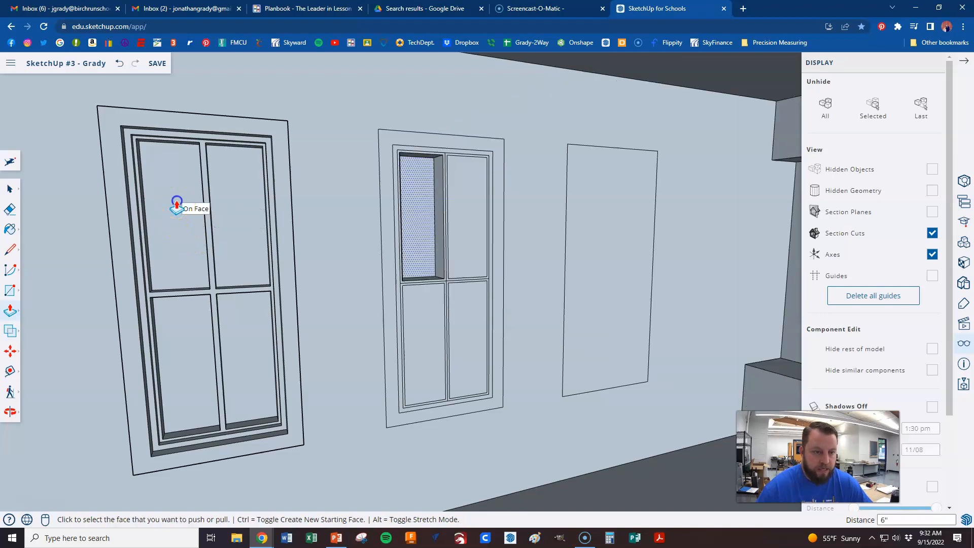
left_click(461, 232)
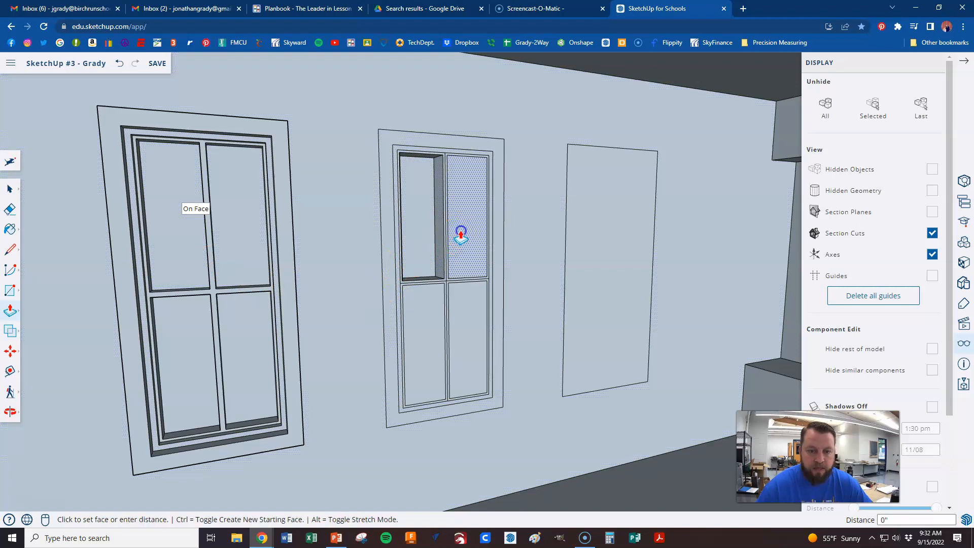
left_click(460, 234)
left_click(424, 331)
left_click(425, 334)
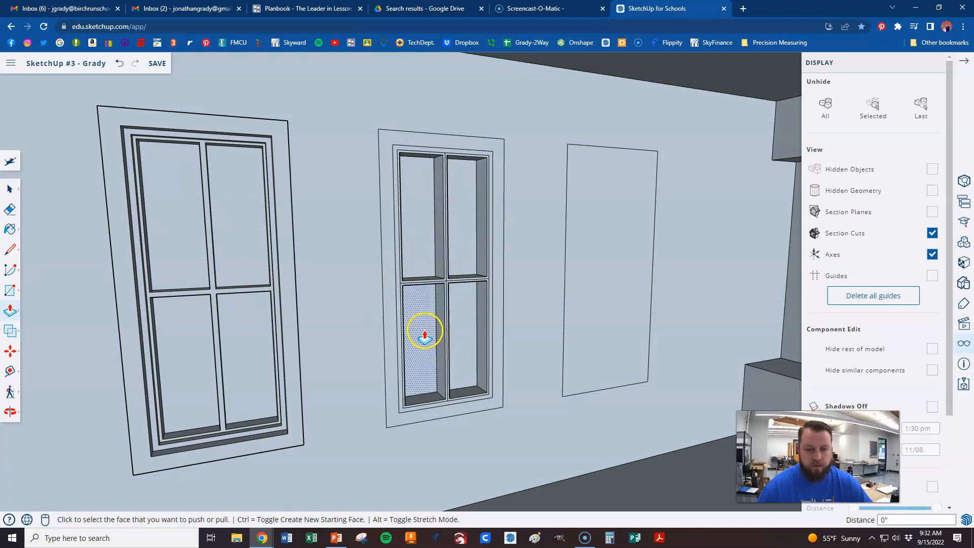
Erase the dividing lines running through the middle window's muntins so that the grid forms one face.
scroll(442, 287, "up", 6)
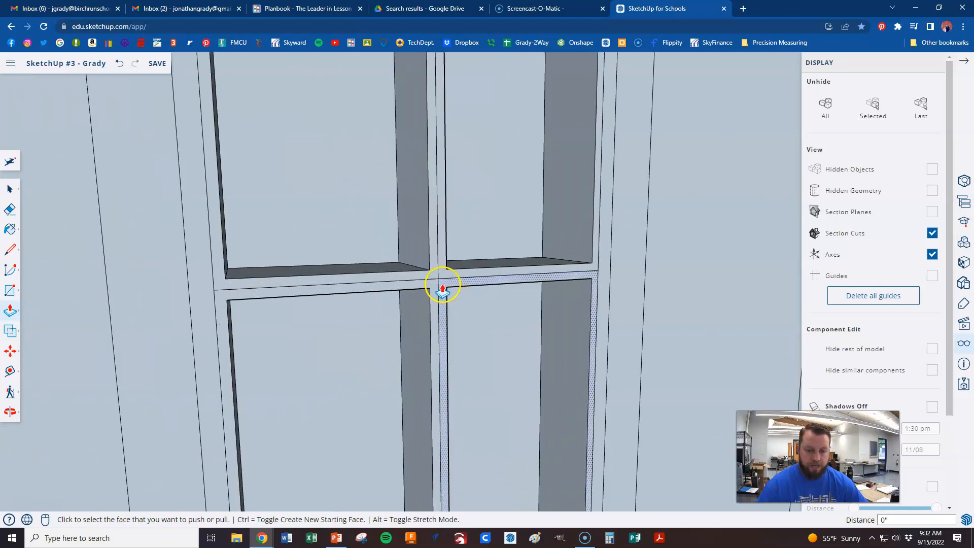
scroll(443, 285, "up", 2)
key("e")
left_click_drag(436, 282, 437, 278)
scroll(442, 279, "down", 6)
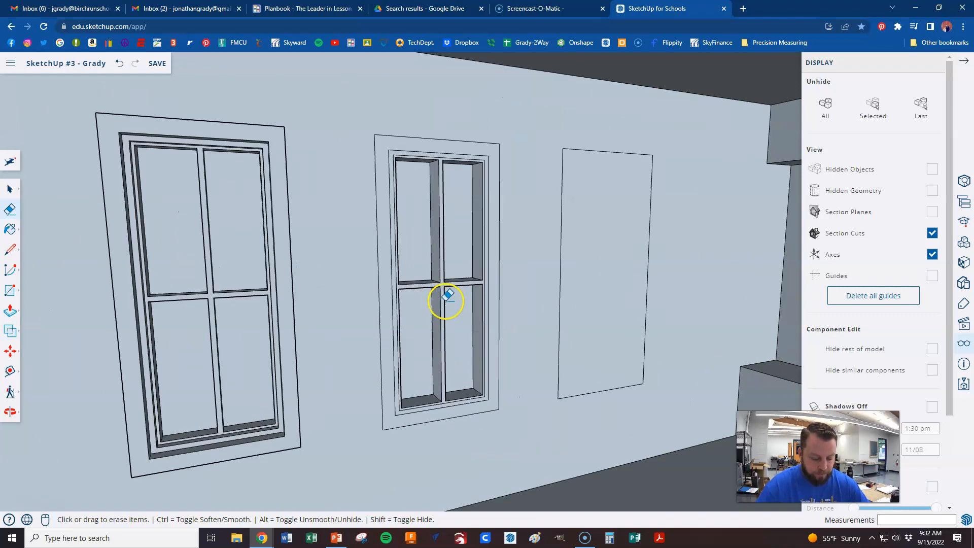
Push the middle window's muntin grid in 2 13/16" to match the depth of the first window's muntins.
scroll(444, 298, "up", 1)
key("p")
left_click(440, 286)
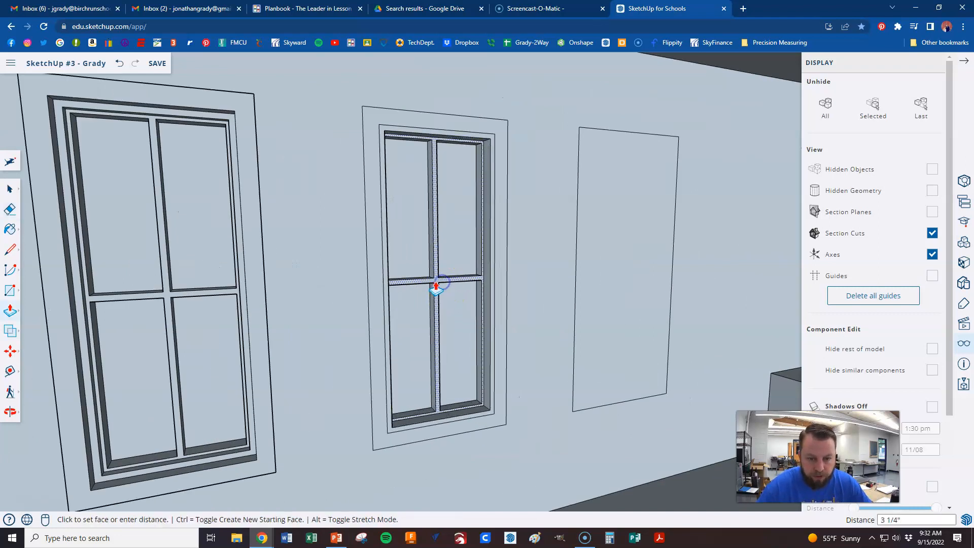
left_click(169, 293)
middle_click_drag(169, 293, 254, 291)
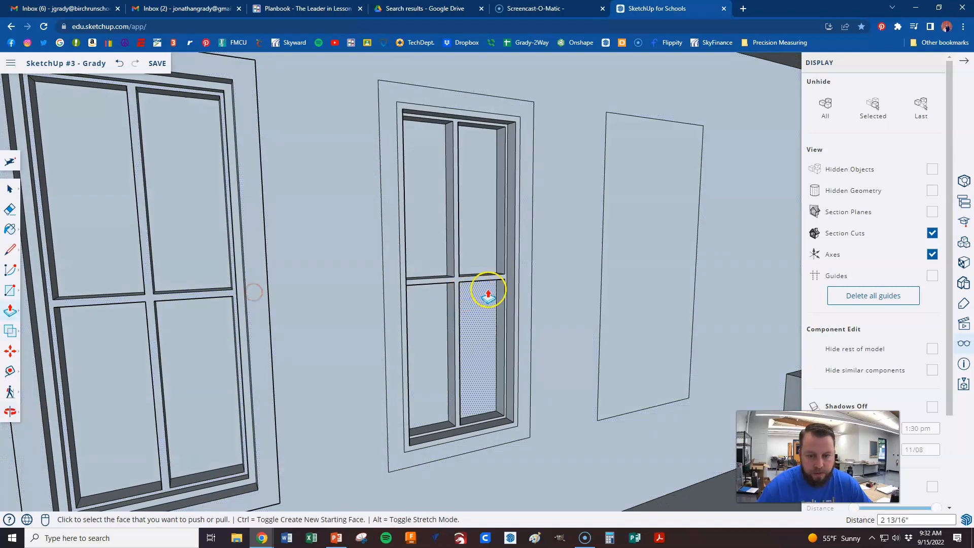
Push the middle window's inner frame in to the first window's frame depth and pull its outer trim out 1 1/4".
left_click(512, 279)
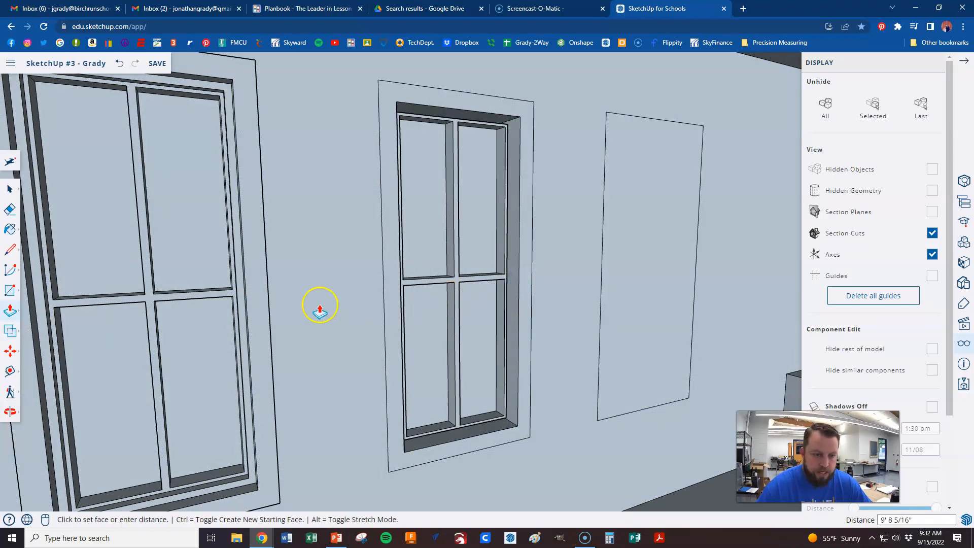
left_click(241, 295)
left_click(392, 312)
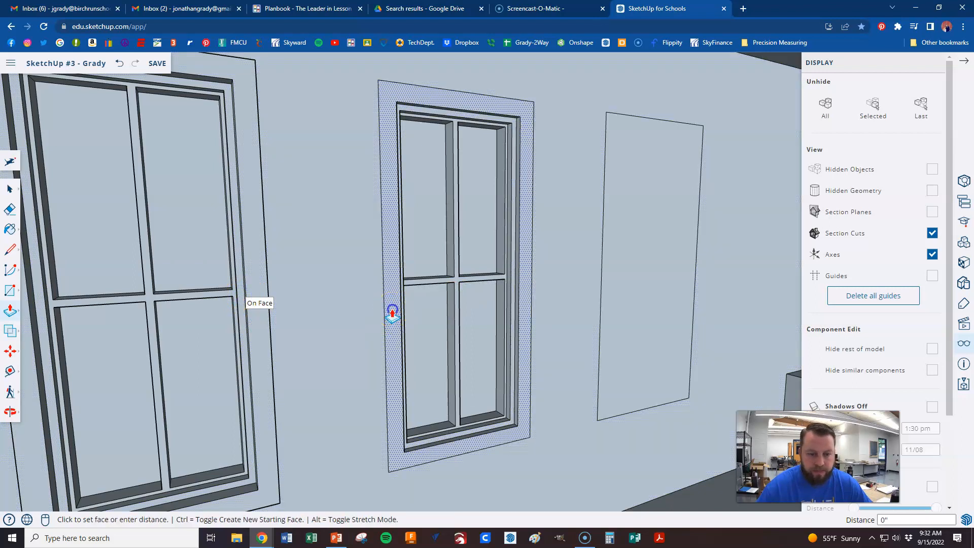
left_click(261, 327)
scroll(359, 312, "down", 3)
middle_click_drag(363, 320, 488, 325)
scroll(531, 332, "down", 5)
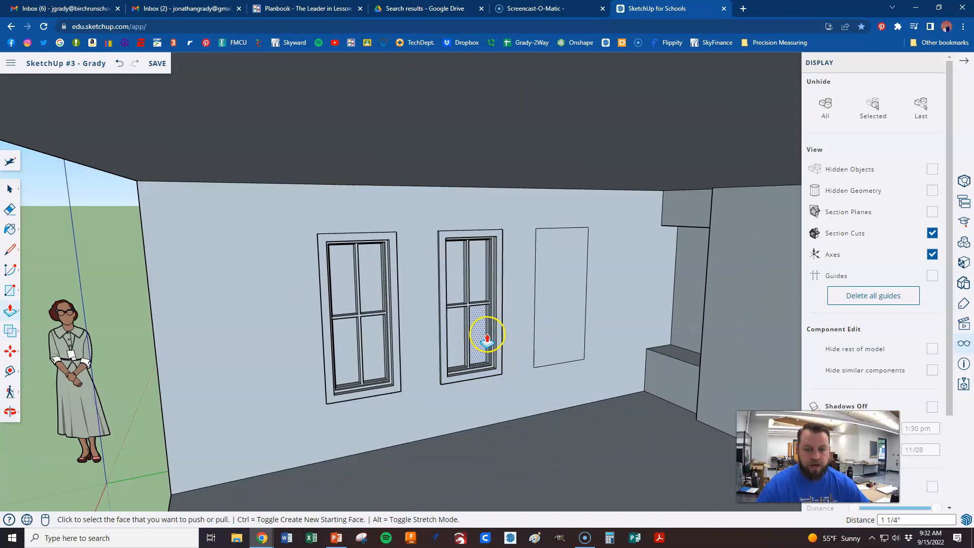
scroll(556, 364, "up", 3)
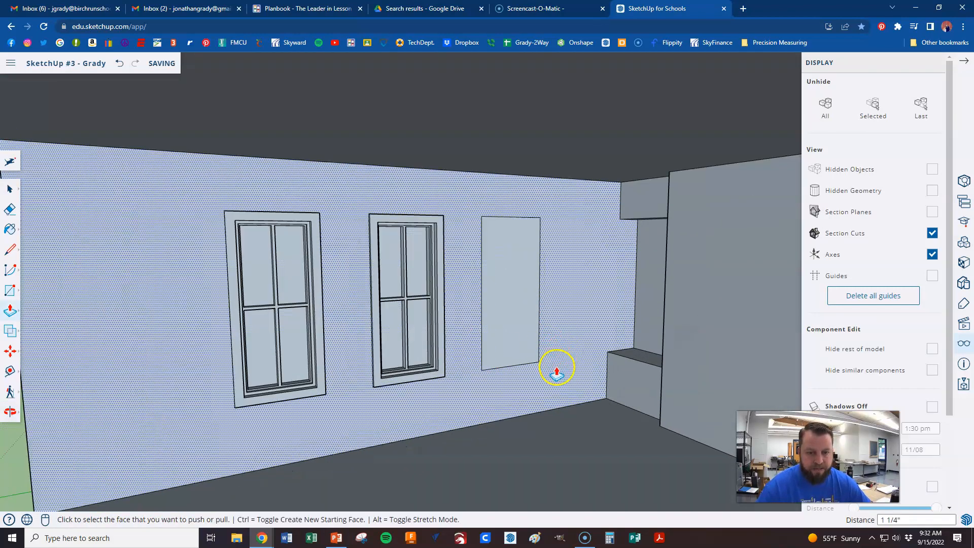
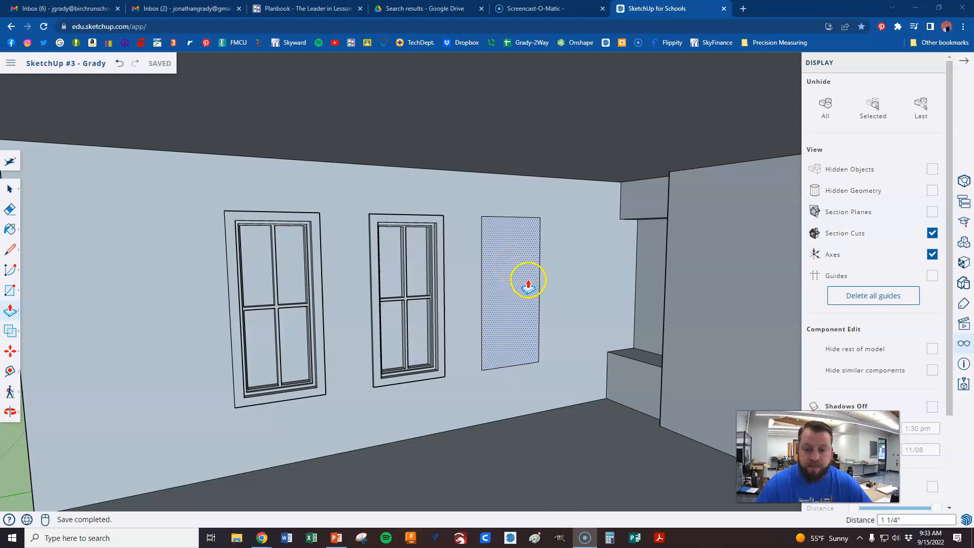
scroll(514, 333, "up", 3)
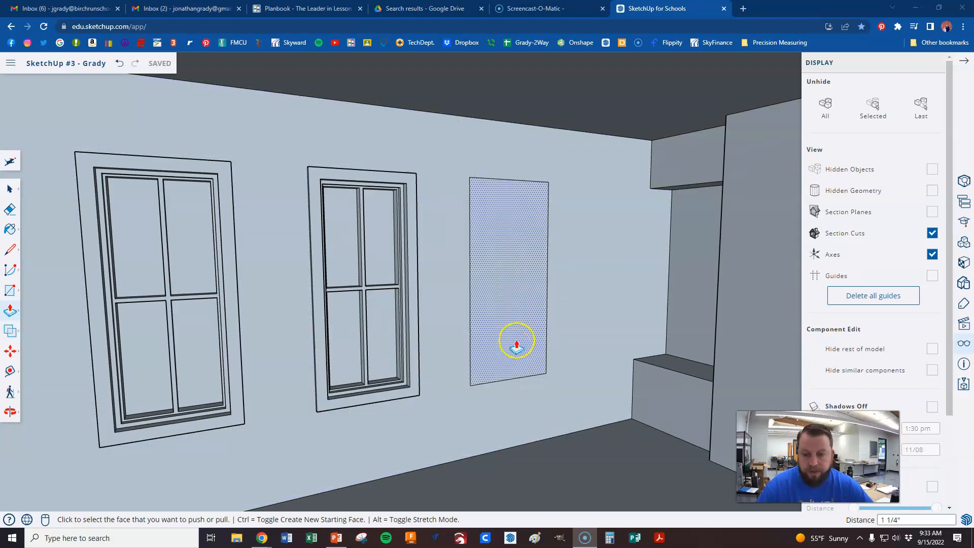
scroll(498, 336, "down", 5)
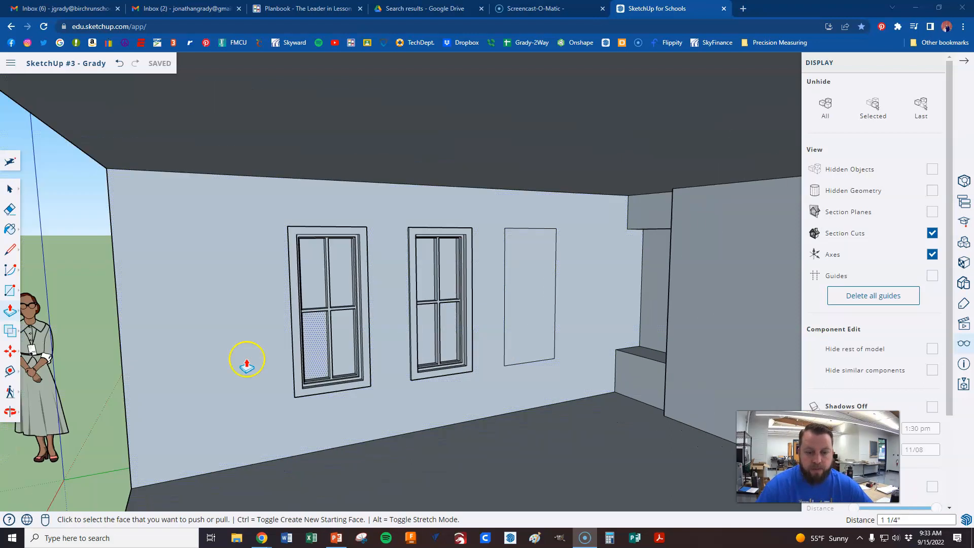
Offset the third window's outline inward twice to match the trim and inner frame widths of the middle window.
key("space")
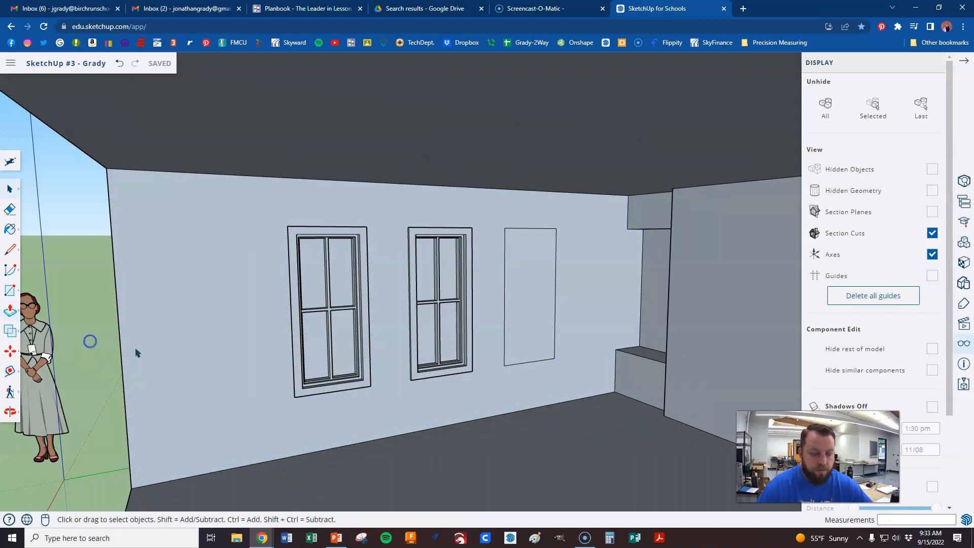
scroll(556, 374, "up", 5)
left_click(524, 331)
key("f")
left_click_drag(523, 330, 434, 364)
left_click(433, 364)
left_click(509, 351)
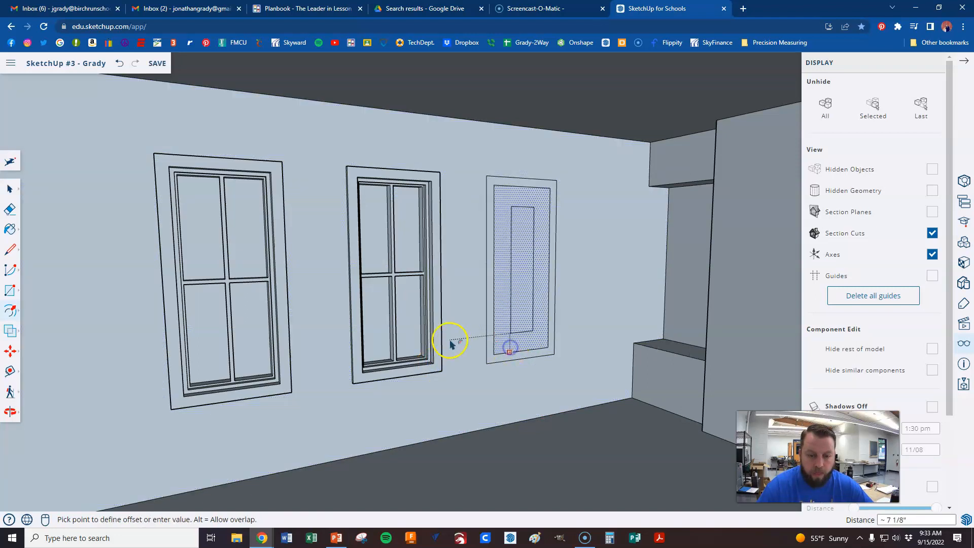
left_click(433, 358)
Divide the third window's inner face into four panes with a vertical and a horizontal line through its midpoints.
key("l")
left_click(523, 189)
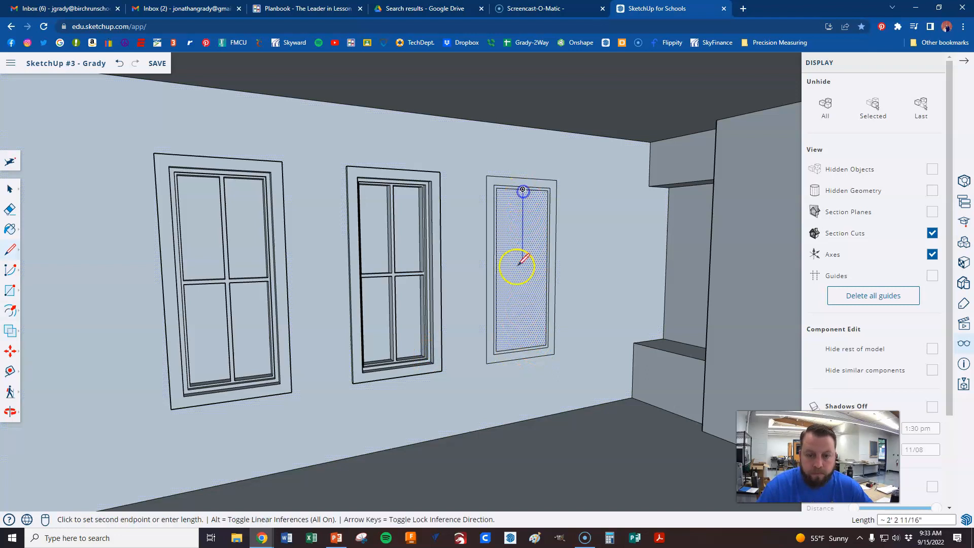
left_click(523, 349)
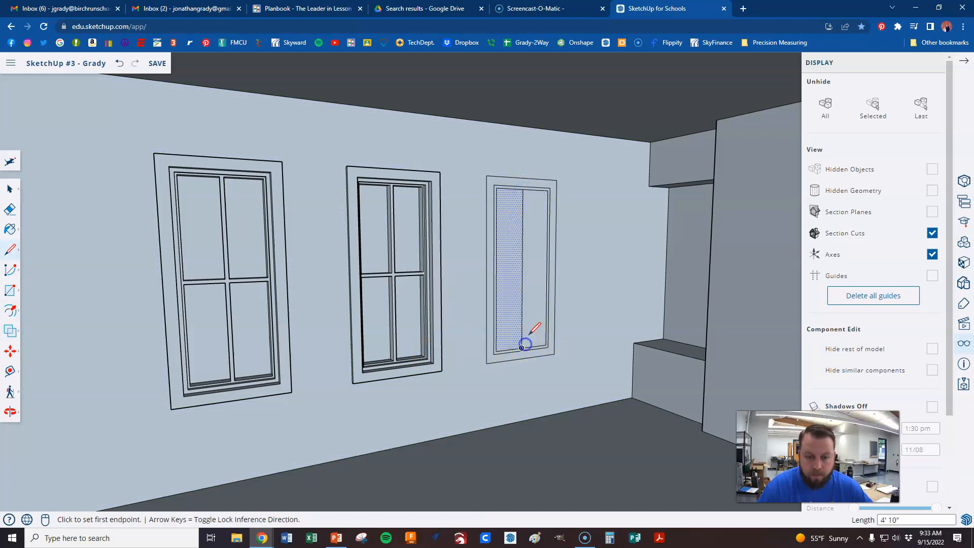
left_click(547, 269)
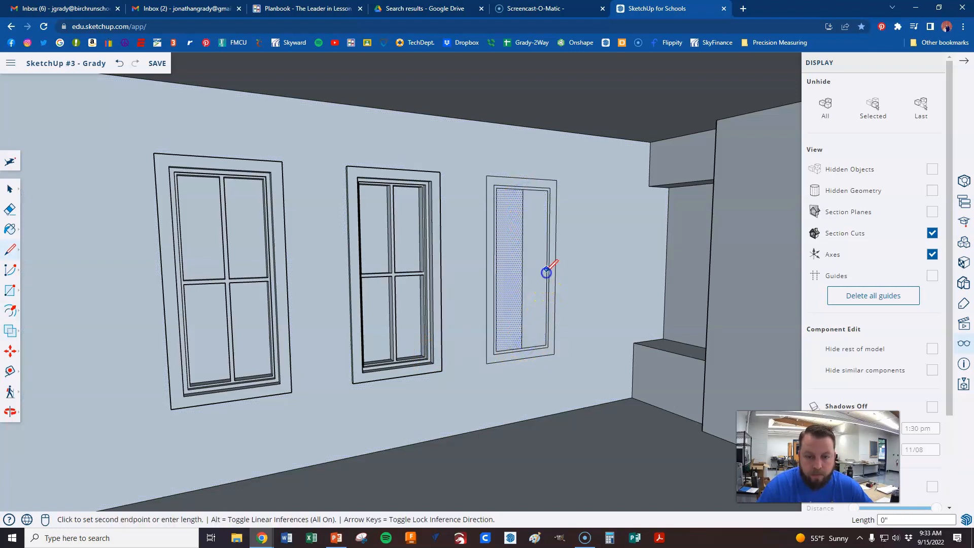
left_click(497, 270)
Offset all four panes of the third window inward 1/2" to form muntins matching the middle window.
key("f")
left_click(509, 270)
key("Escape")
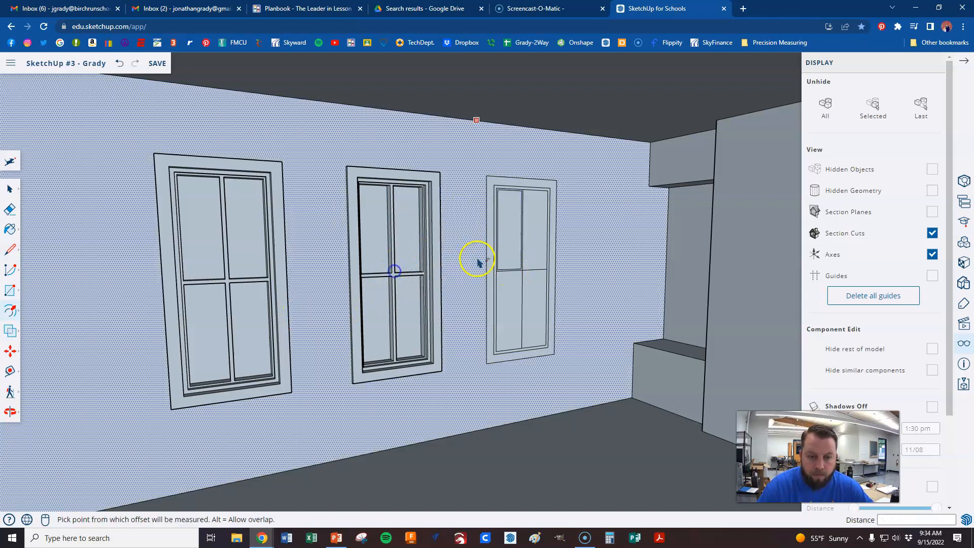
left_click(538, 287)
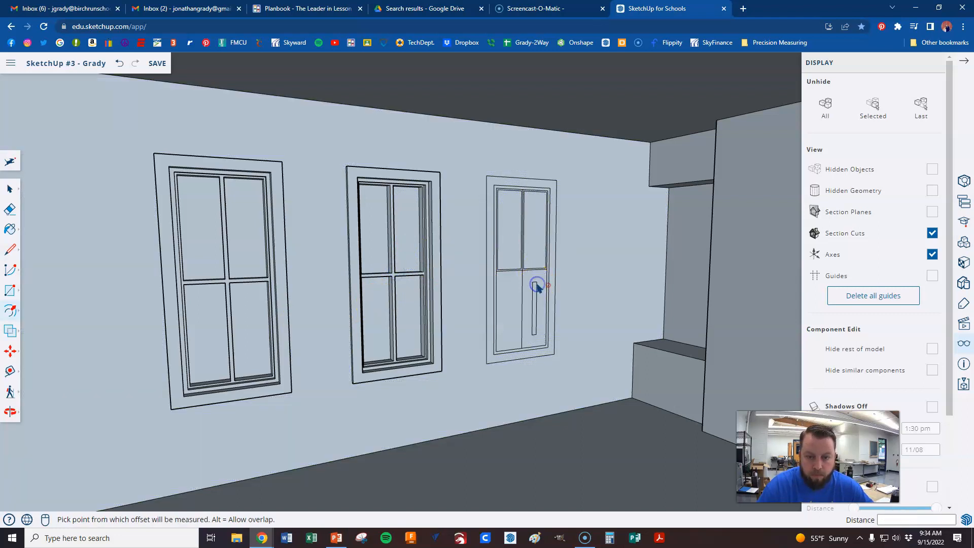
left_click(510, 344)
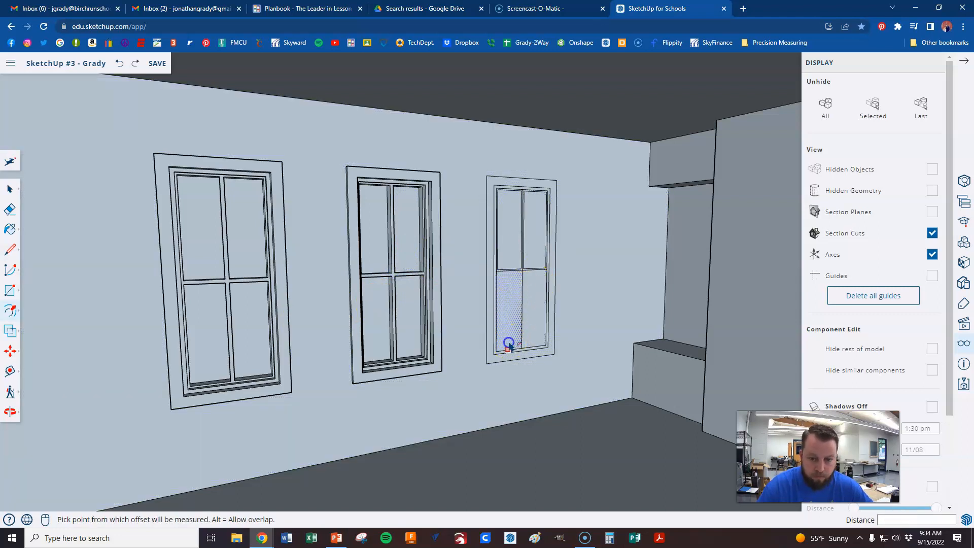
left_click(395, 360)
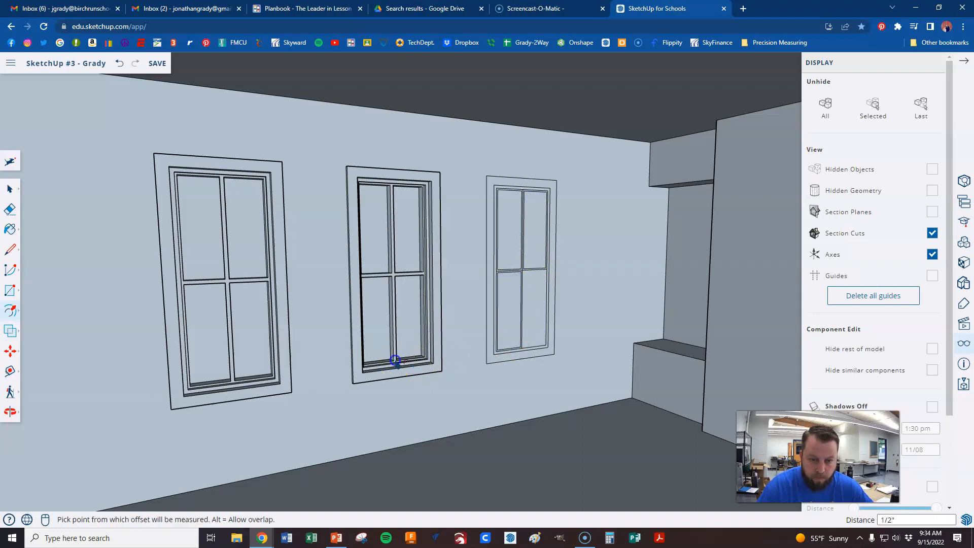
double_click(533, 325)
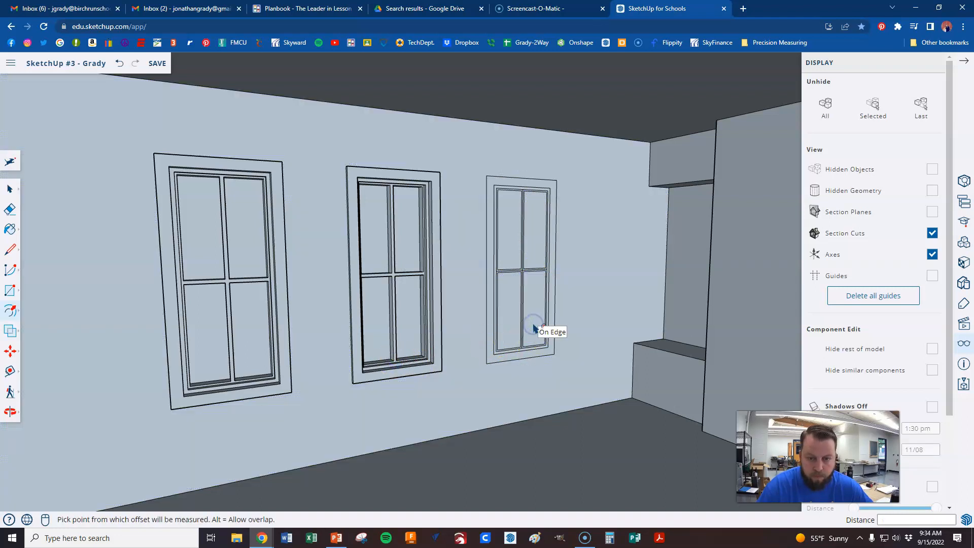
Push all four panes of the third window in to the depth of the middle window's glass.
scroll(530, 264, "up", 3)
scroll(494, 318, "down", 1)
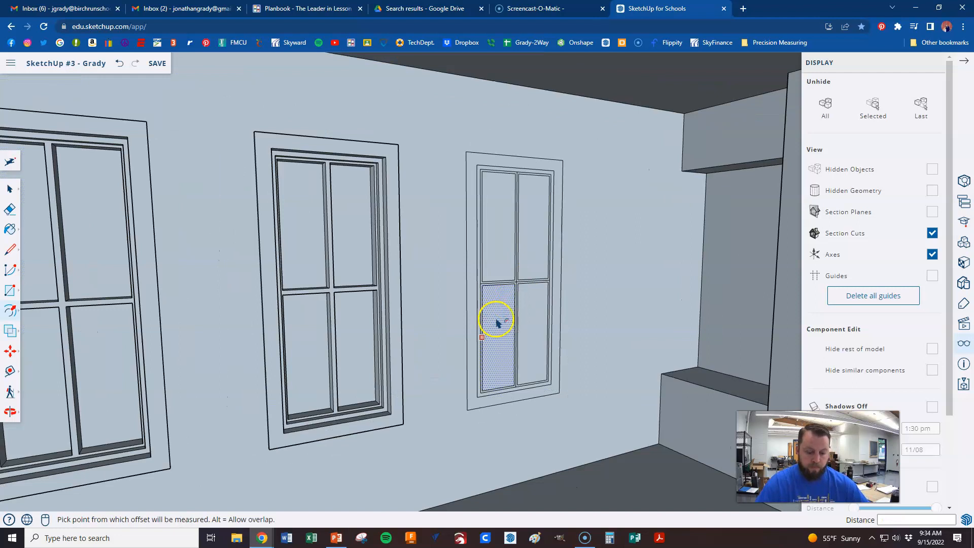
scroll(520, 388, "up", 2)
key("p")
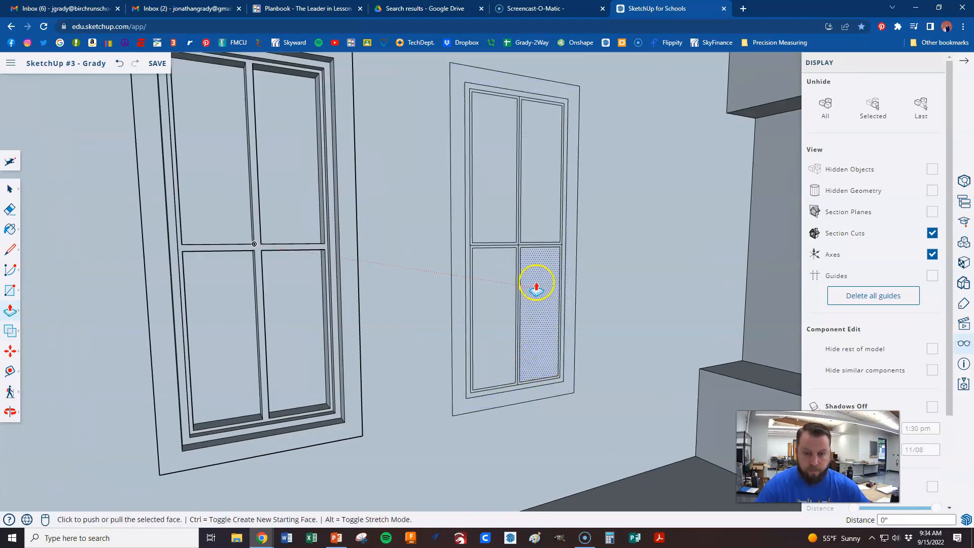
left_click(500, 219)
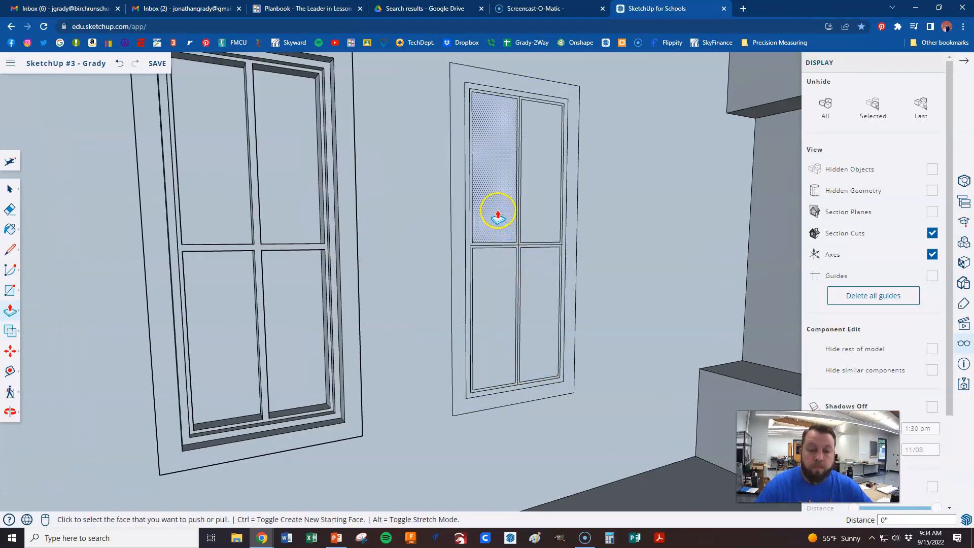
left_click(216, 208)
double_click(528, 203)
left_click(533, 264)
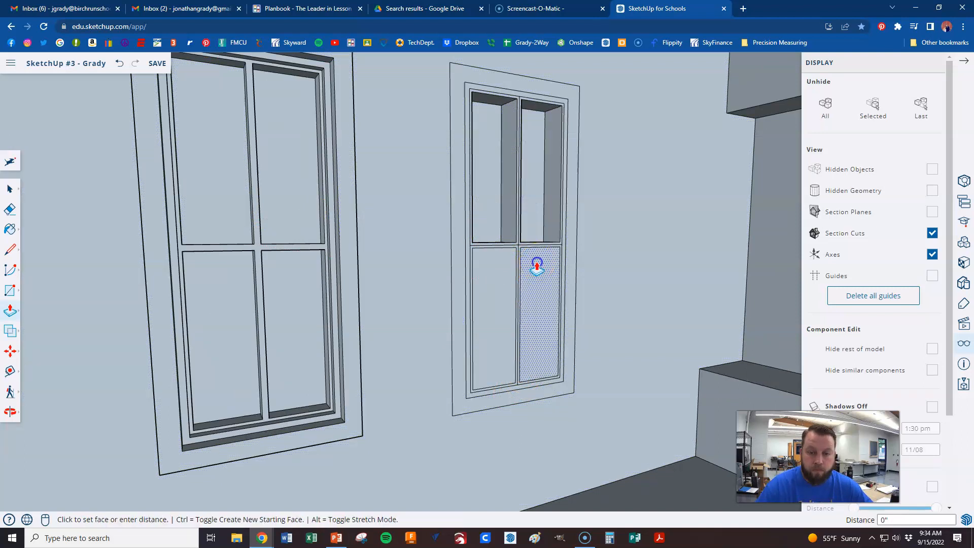
left_click(536, 262)
double_click(495, 289)
Erase the dividing lines running through the third window's muntins so that the grid forms one face.
key("e")
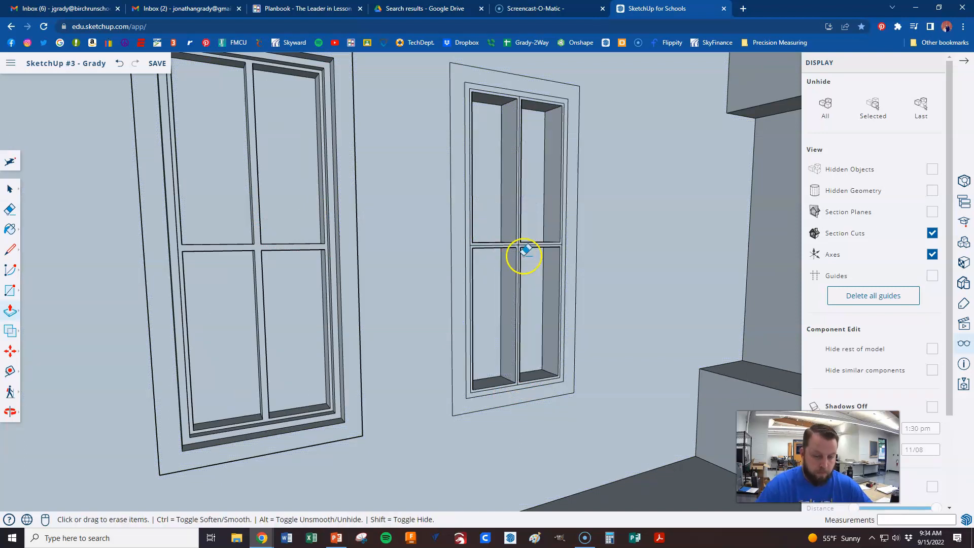
scroll(525, 248, "up", 8)
scroll(484, 224, "down", 8)
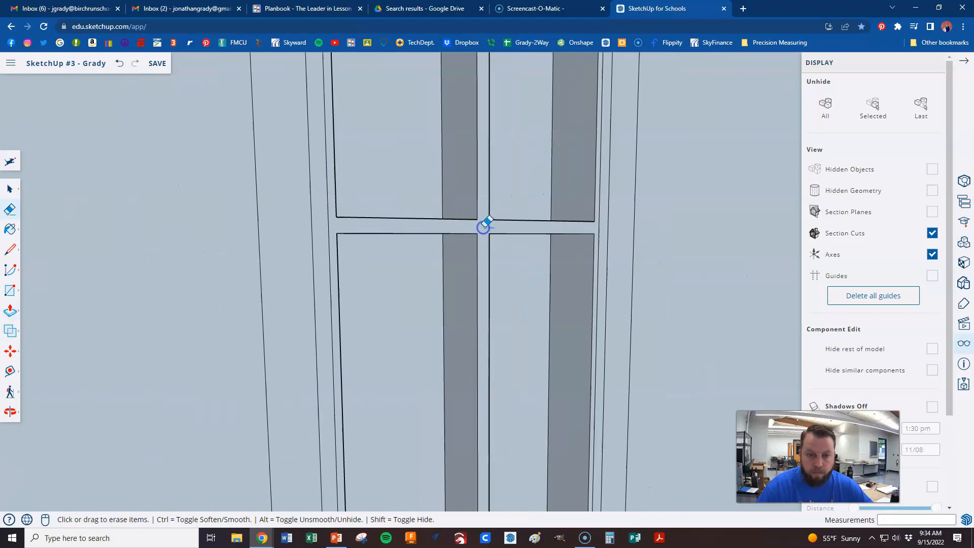
Push the third window's muntin grid in 2 13/16" to match the depth of the middle window's muntins.
key("p")
left_click(486, 232)
scroll(487, 231, "down", 5)
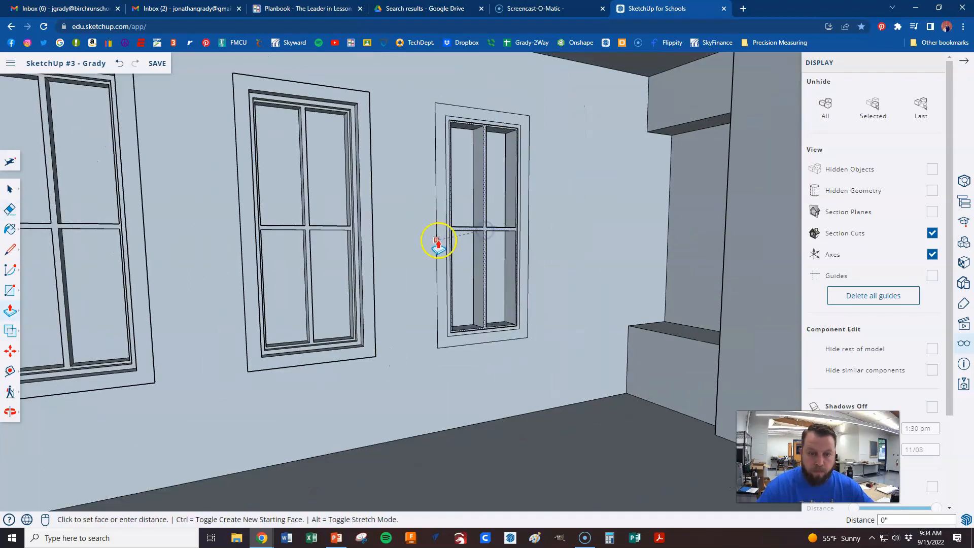
left_click(311, 231)
Push the third window's inner frame in 1 5/16" and pull its outer trim out 1 1/4", matching the middle window.
scroll(499, 213, "up", 6)
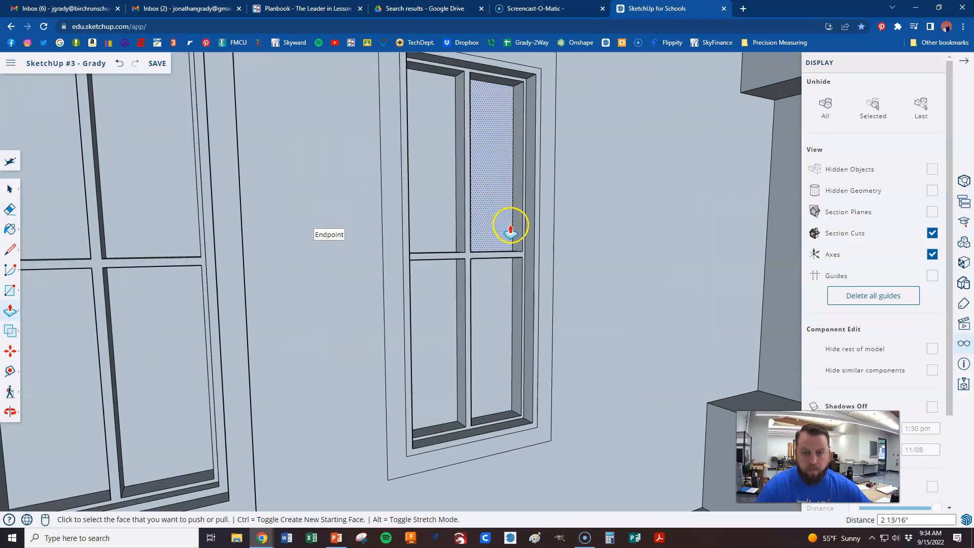
left_click(543, 263)
left_click(289, 265)
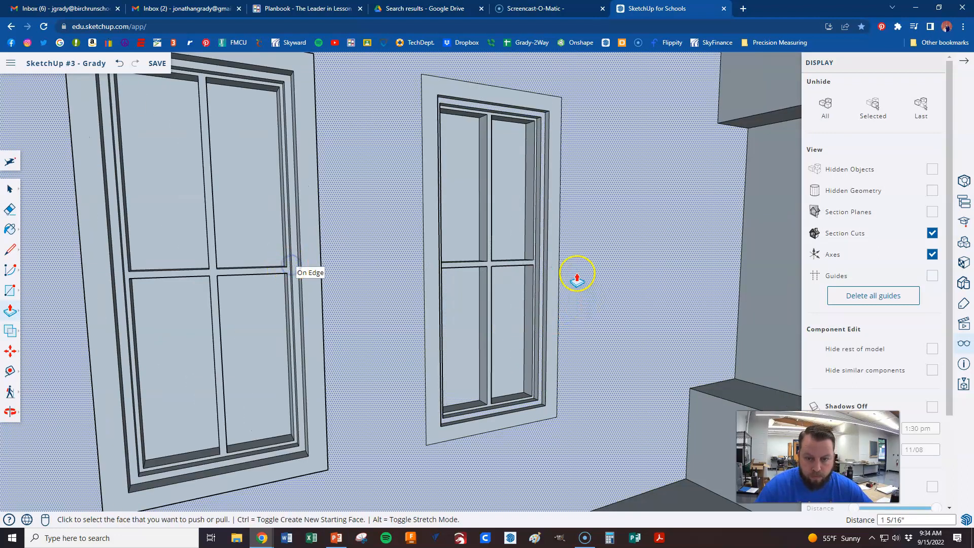
left_click(558, 266)
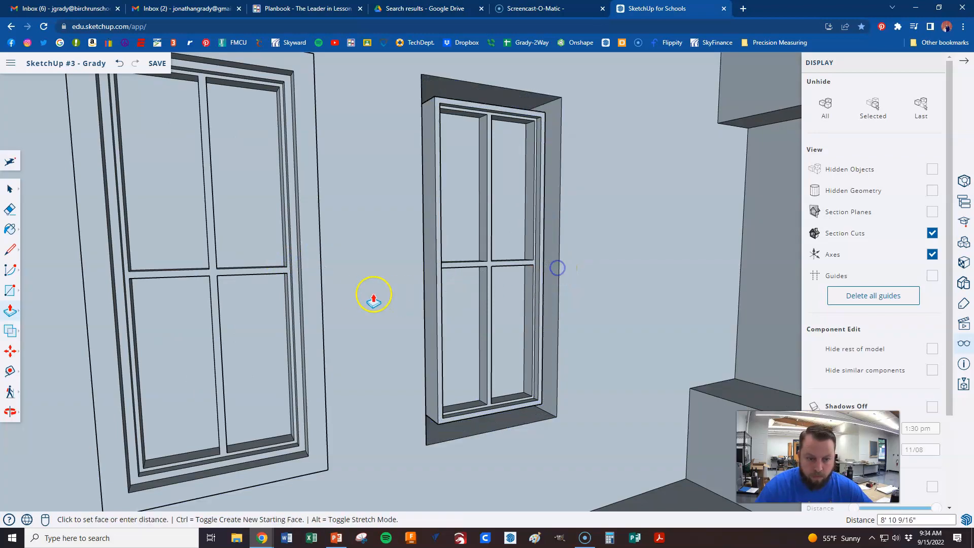
left_click(313, 293)
Examine the three windows along the wall and the lower trim of the third window up close.
scroll(406, 304, "down", 5)
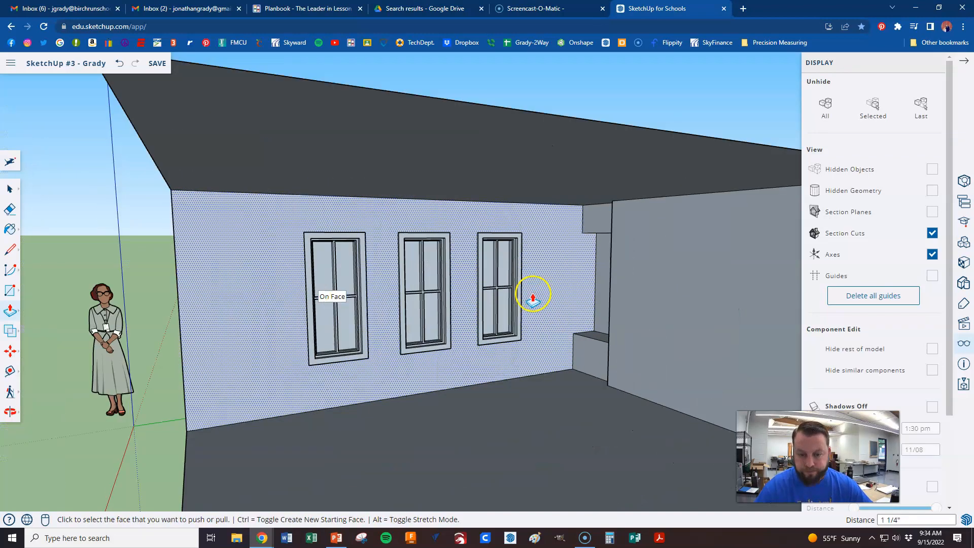
scroll(362, 342, "up", 3)
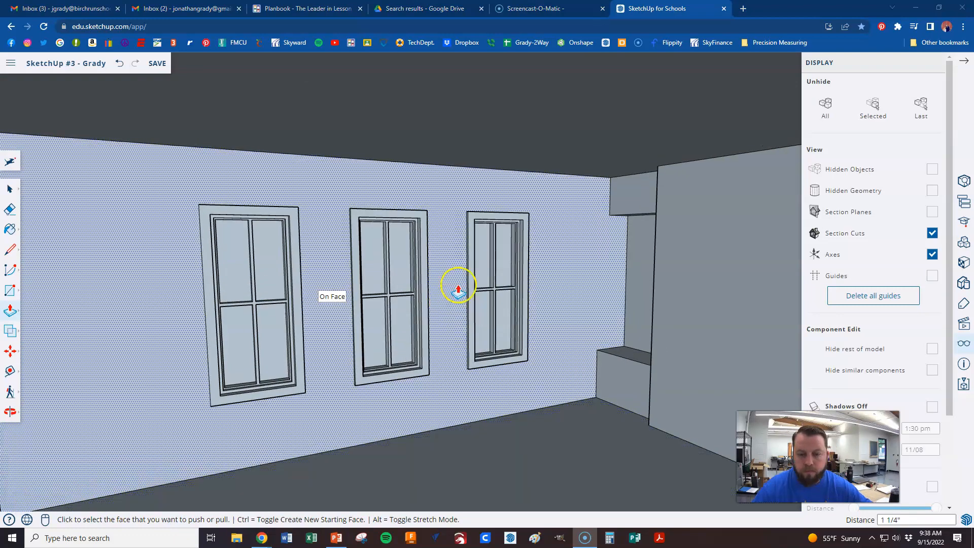
scroll(482, 274, "down", 5)
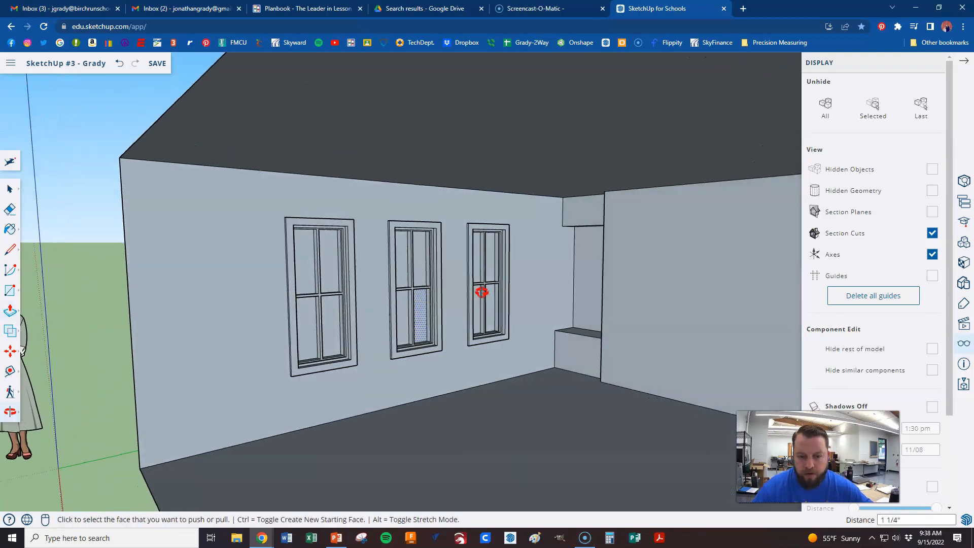
scroll(482, 292, "up", 3)
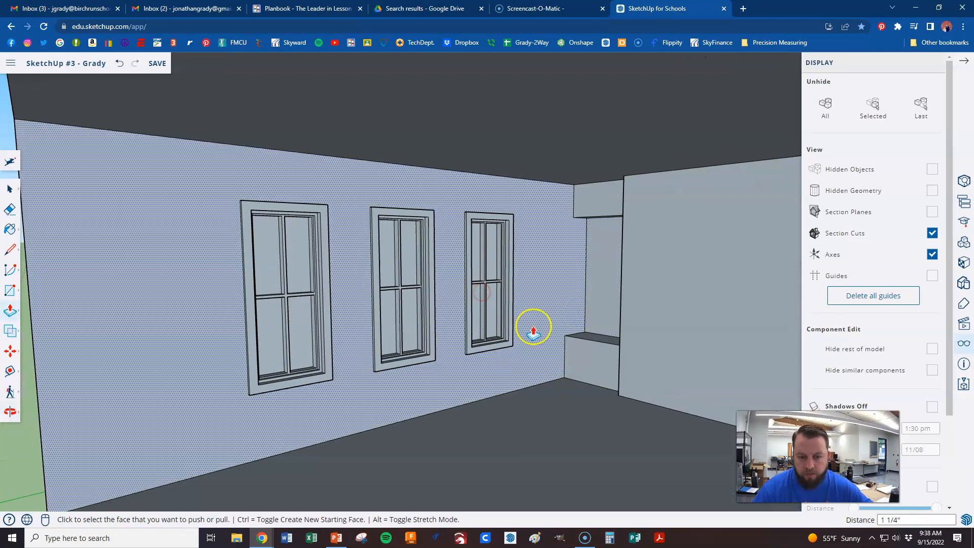
scroll(507, 279, "up", 3)
scroll(502, 266, "up", 4)
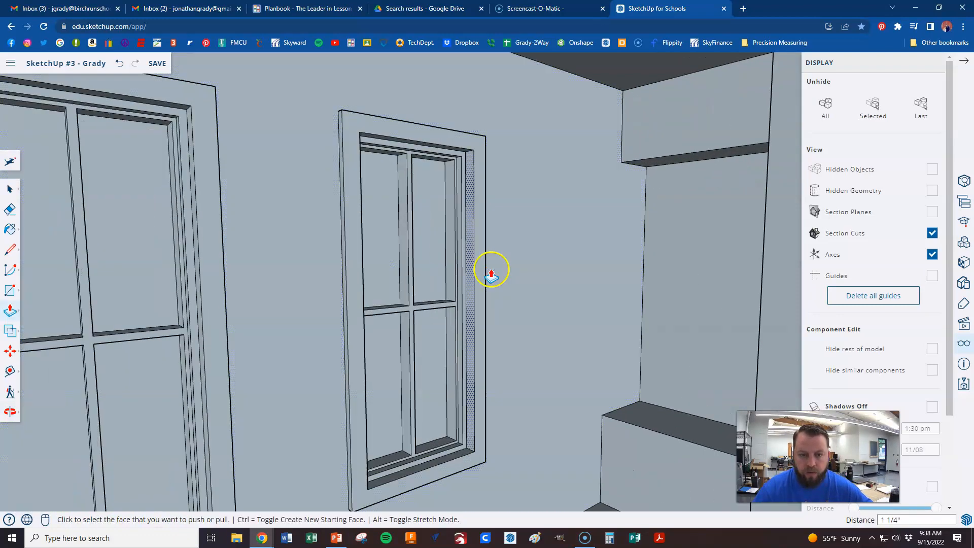
scroll(464, 386, "up", 5)
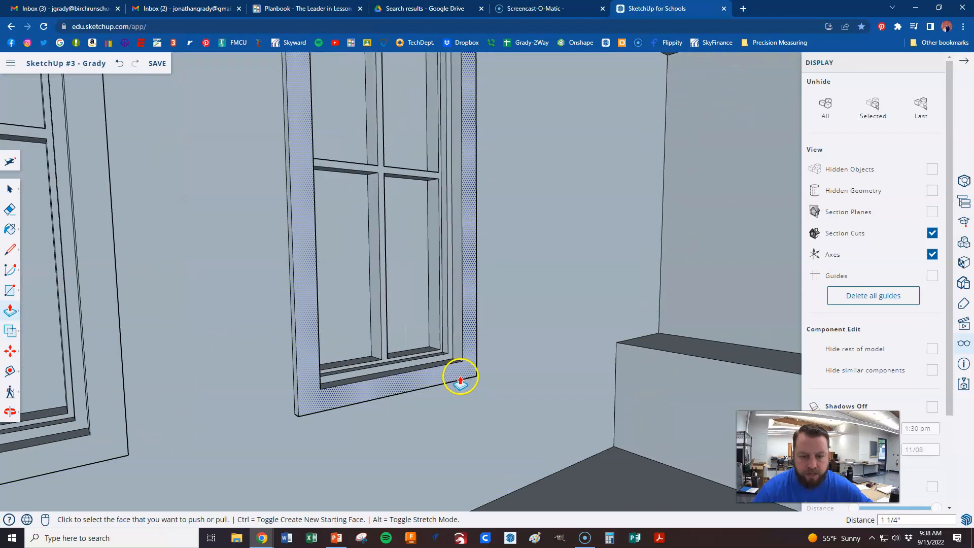
Start the Paint Bucket and open the Colors collection in the material library.
scroll(452, 373, "down", 10)
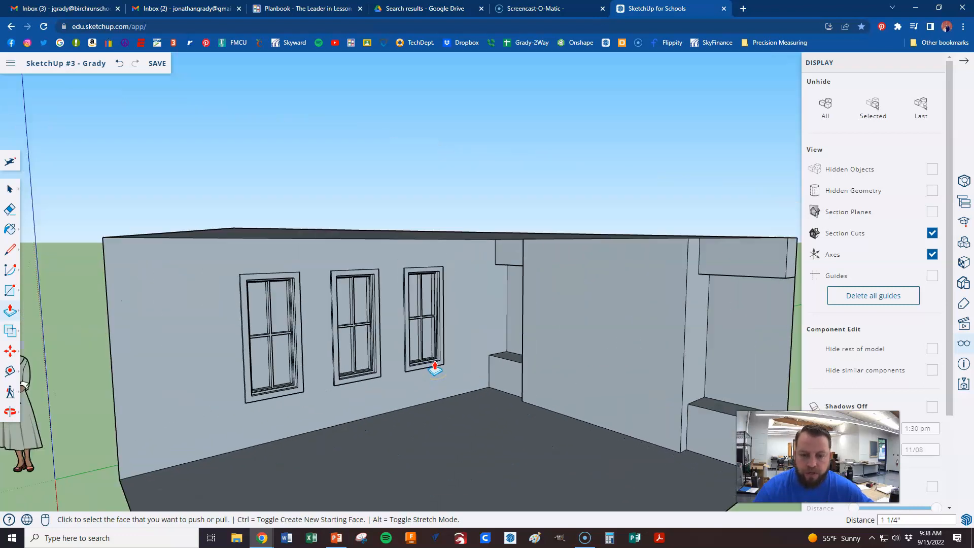
scroll(435, 367, "down", 8)
middle_click_drag(420, 369, 376, 398)
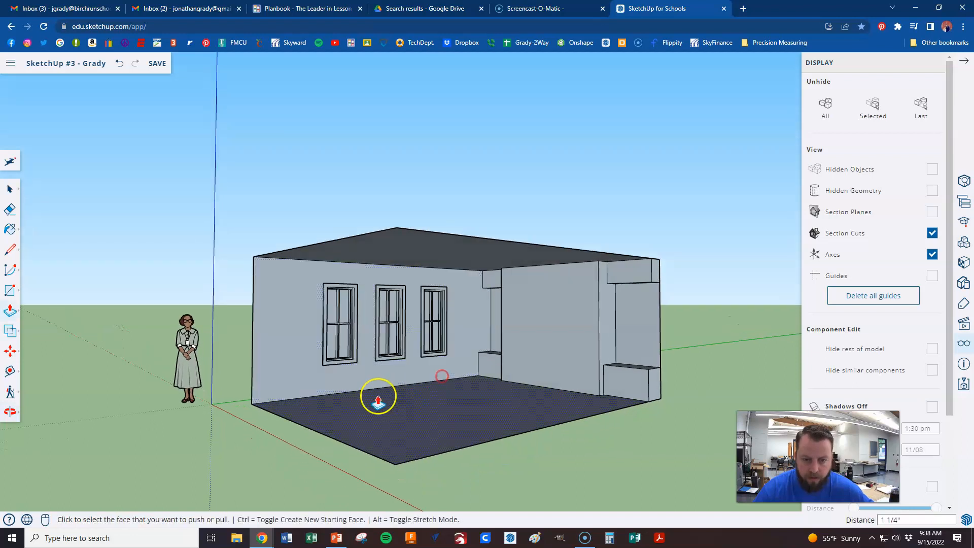
scroll(469, 392, "up", 3)
scroll(750, 331, "up", 2)
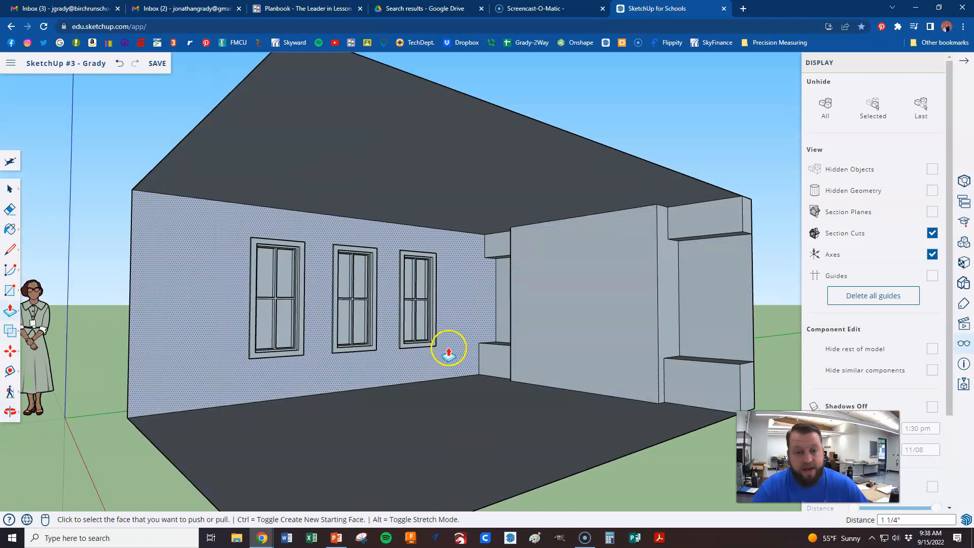
scroll(450, 350, "up", 2)
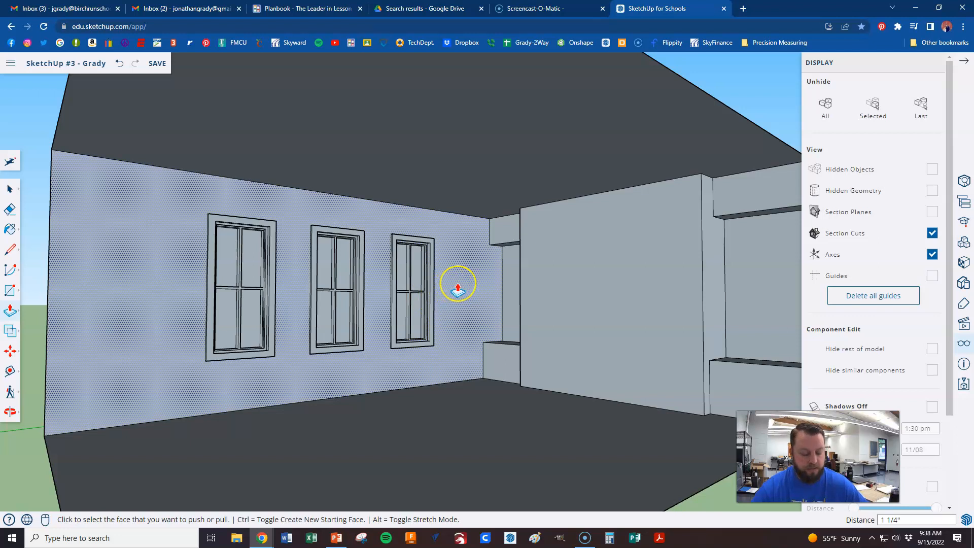
key("b")
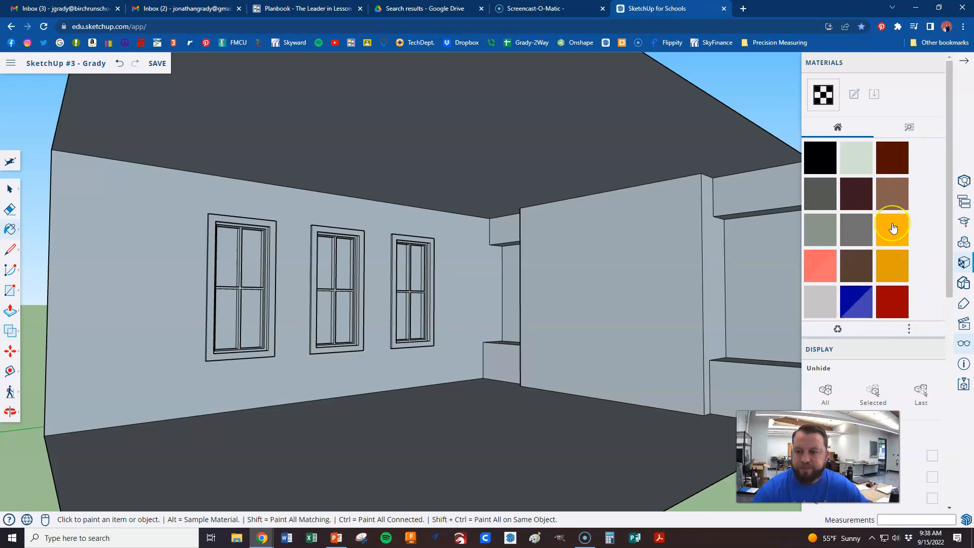
left_click(908, 129)
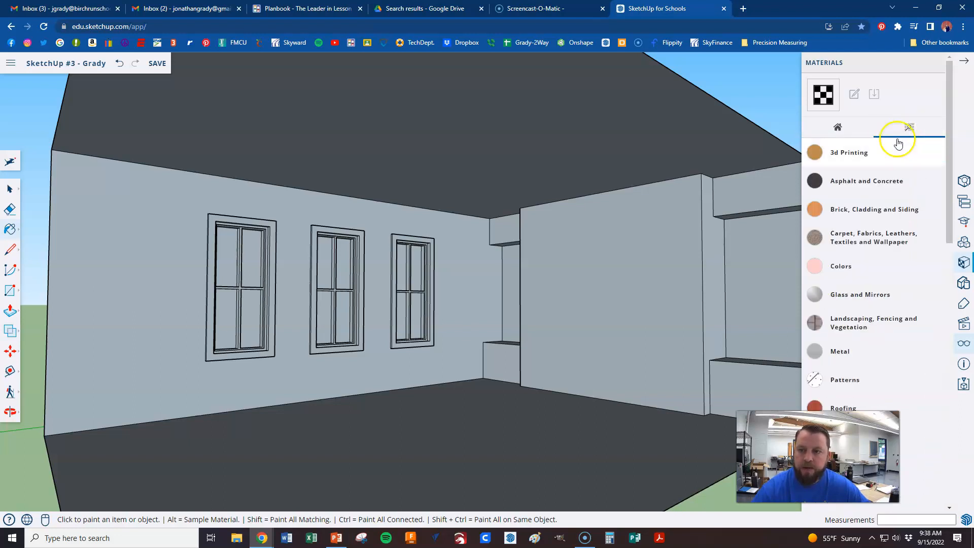
scroll(883, 256, "down", 3)
scroll(869, 355, "down", 4)
scroll(870, 290, "up", 8)
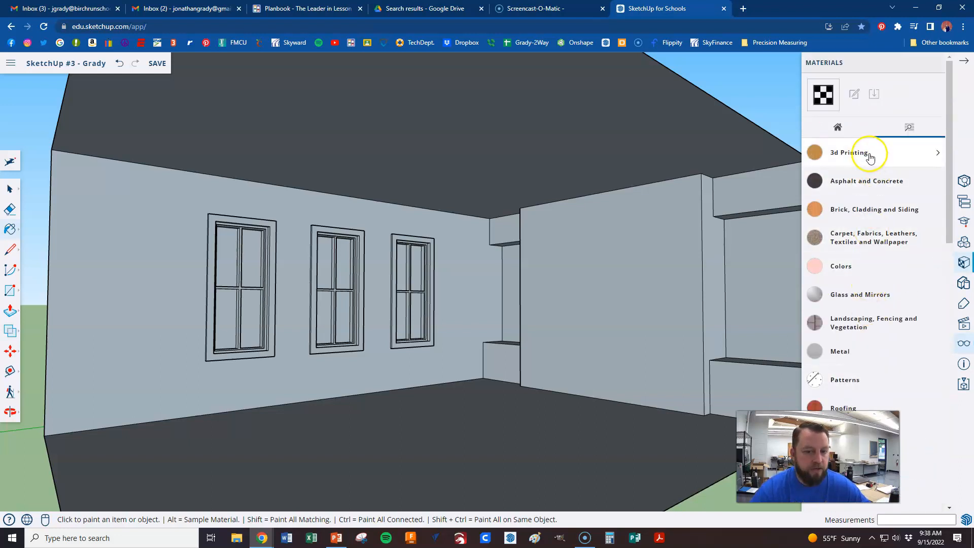
left_click(852, 272)
Paint the wall with the three windows and the back of the adjoining corner recess bright blue.
scroll(862, 264, "down", 2)
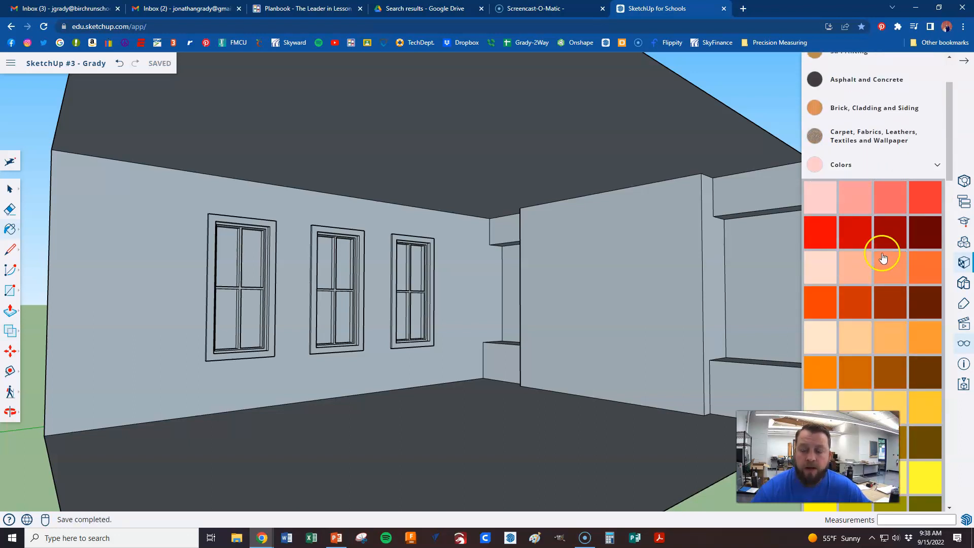
scroll(885, 253, "down", 6)
scroll(886, 236, "down", 5)
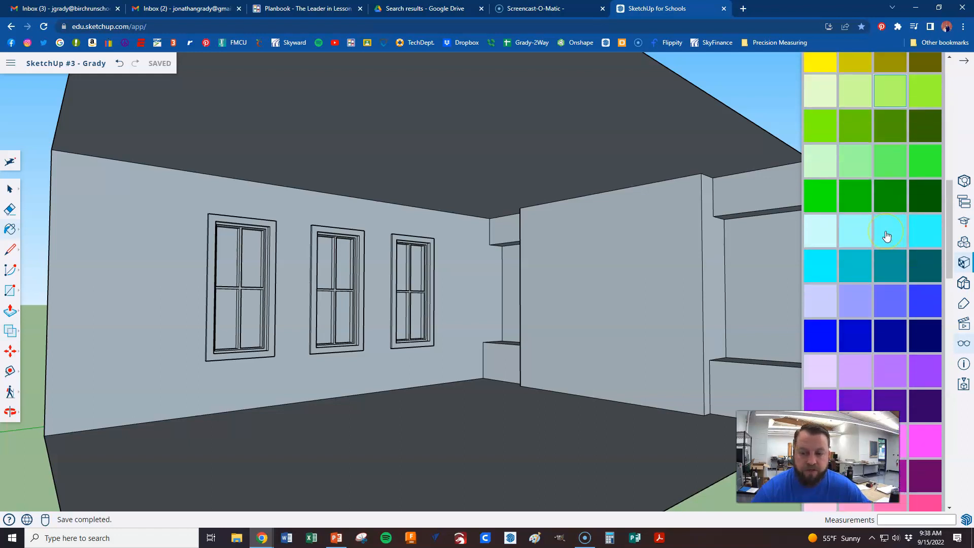
scroll(894, 284, "up", 1)
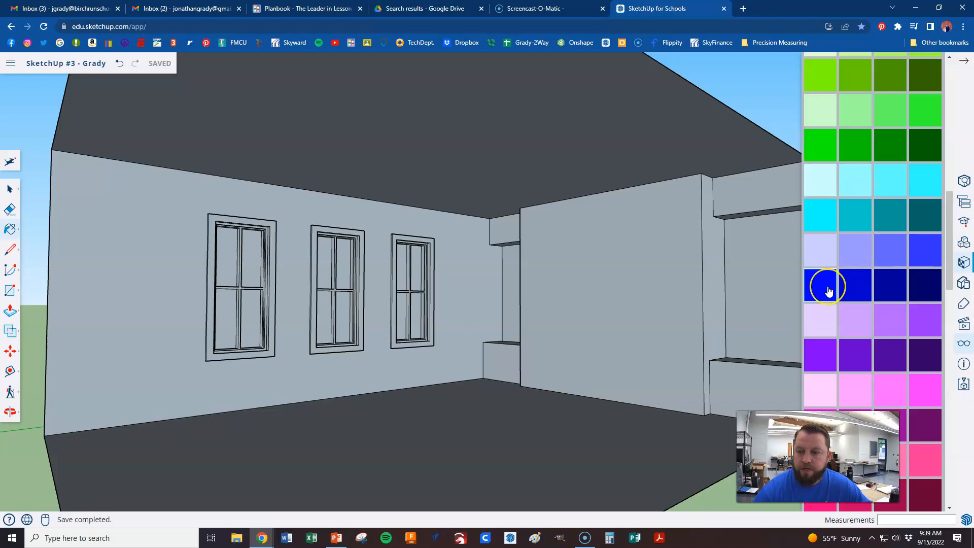
left_click(829, 292)
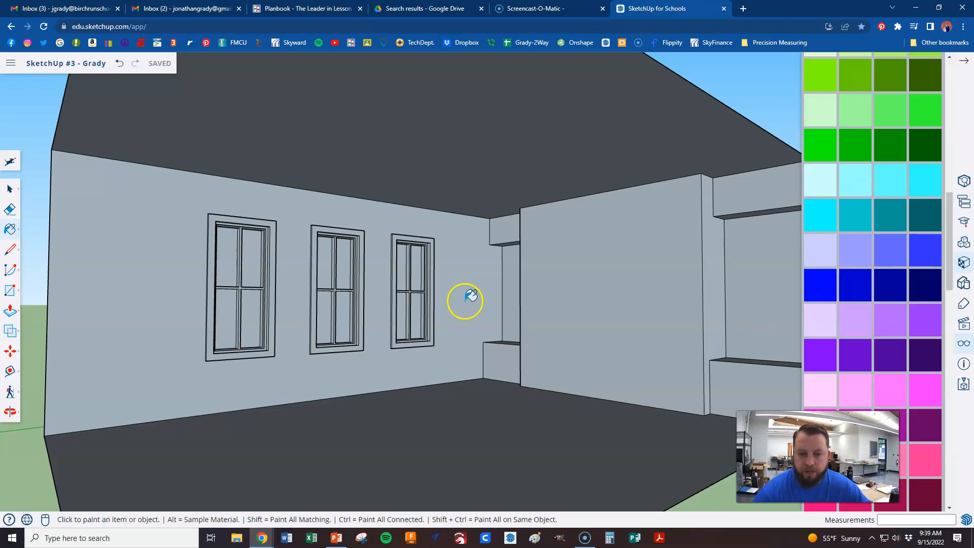
left_click(461, 289)
middle_click_drag(469, 263, 483, 283)
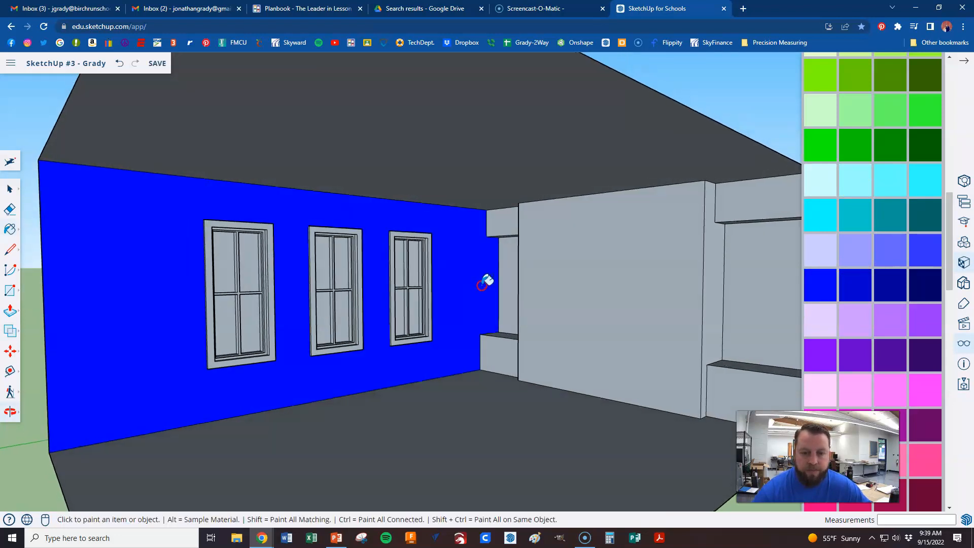
left_click(504, 281)
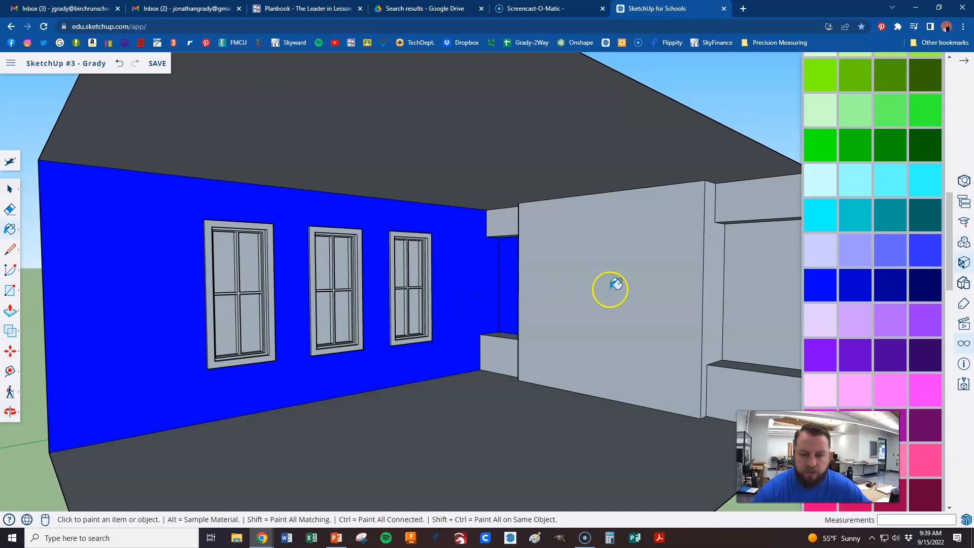
Paint the back of the far recess and the front and side of the projecting end wall bright blue.
left_click(763, 274)
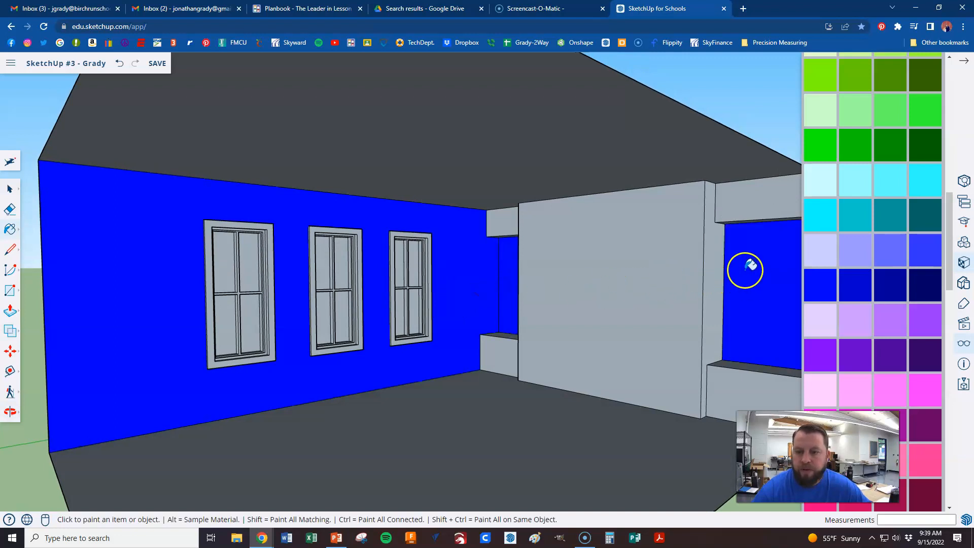
left_click(718, 283)
left_click(680, 286)
mouse_move(585, 294)
middle_mouse_down()
mouse_move(533, 289)
mouse_move(552, 295)
mouse_move(463, 320)
middle_mouse_up()
scroll(413, 296, "up", 3)
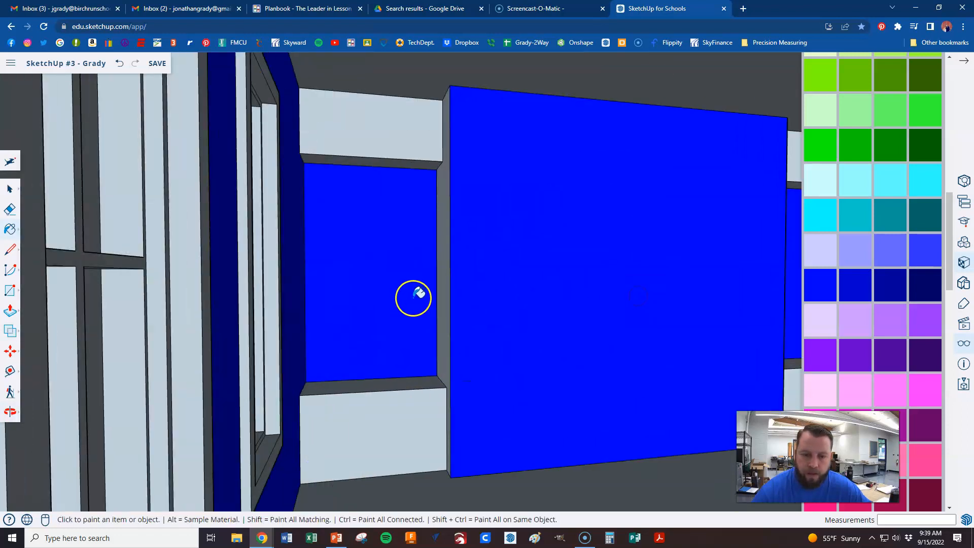
scroll(507, 269, "down", 5)
mouse_move(461, 279)
middle_mouse_down()
mouse_move(582, 276)
mouse_move(461, 271)
middle_mouse_up()
Paint the lower and upper boxes of the far recess golden amber, including their visible sides.
scroll(913, 256, "up", 8)
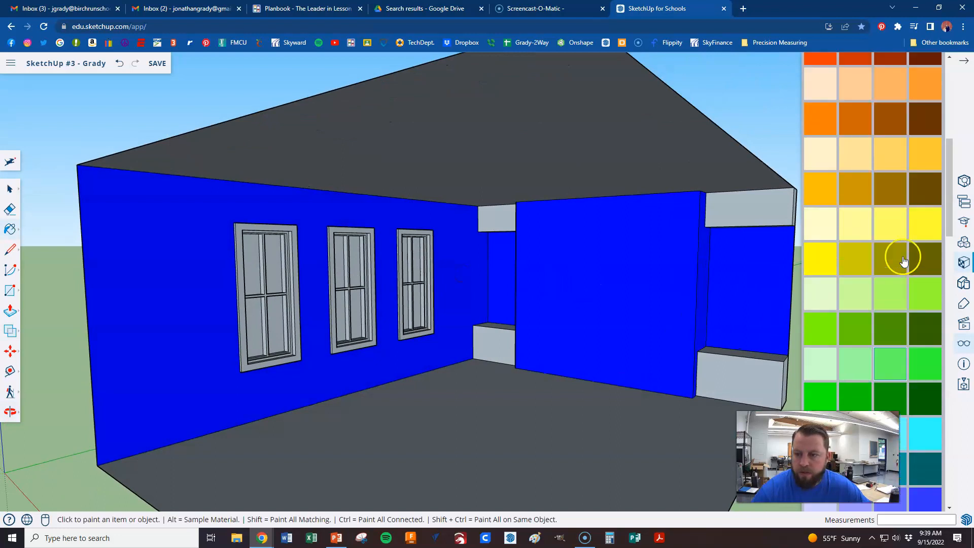
left_click(750, 366)
scroll(754, 357, "up", 3)
scroll(602, 335, "down", 4)
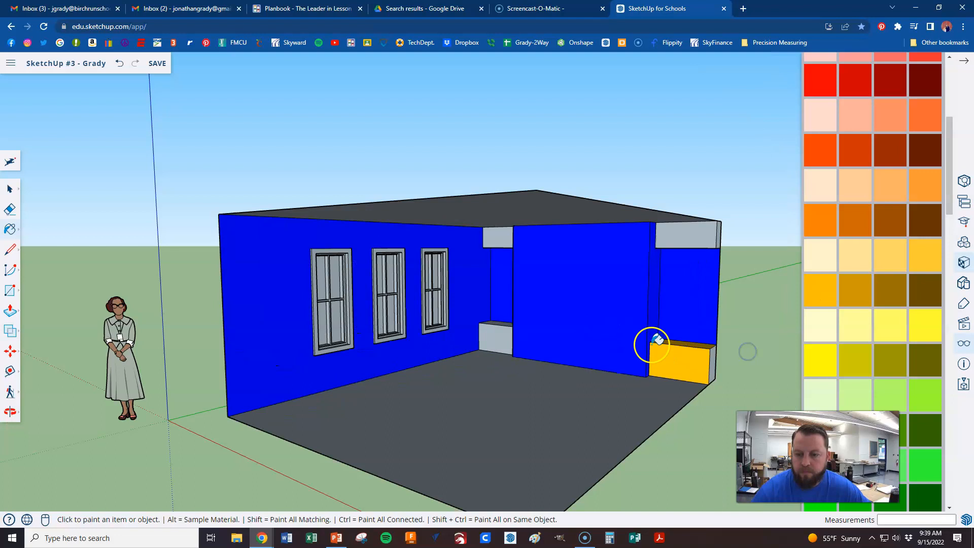
scroll(684, 354, "up", 4)
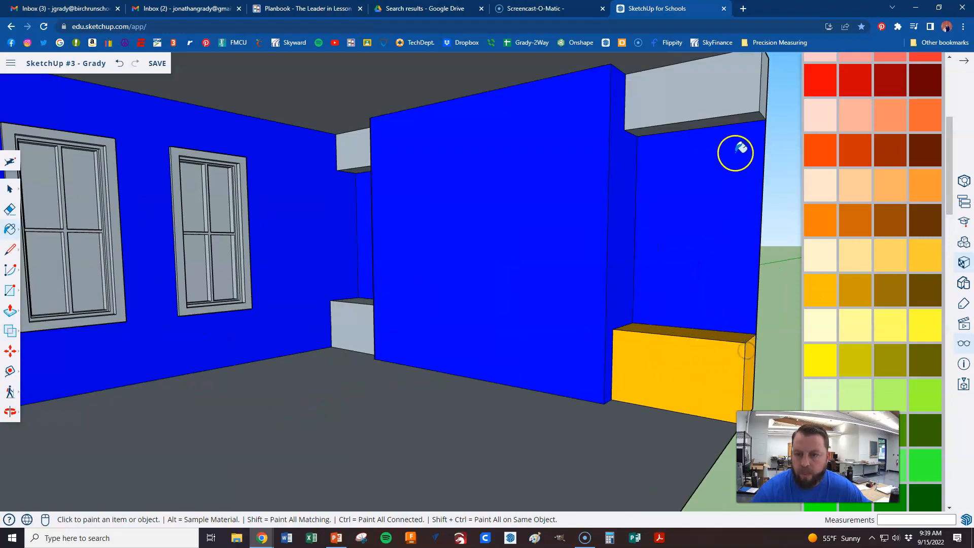
left_click(729, 117)
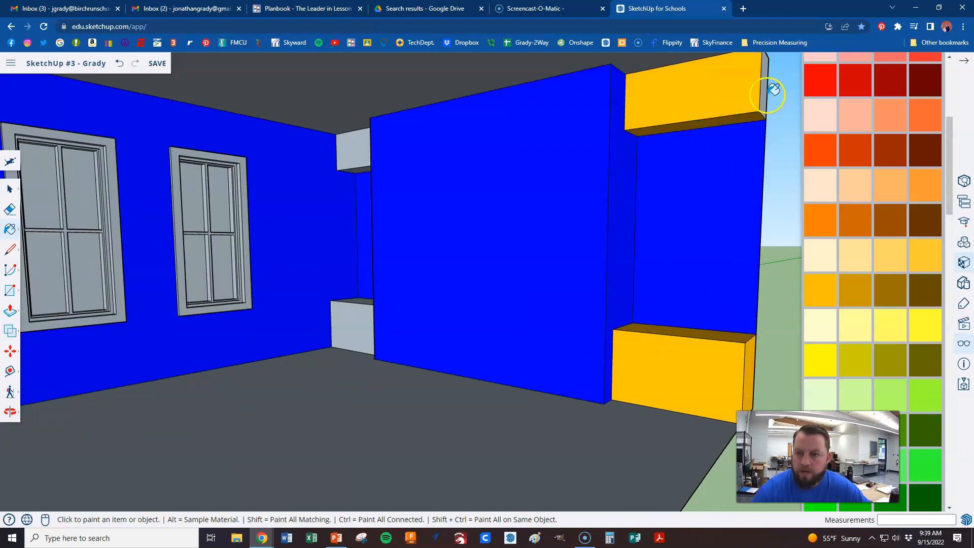
Paint the upper and lower boxes of the corner recess near the windows the same golden amber.
left_click(359, 153)
scroll(359, 154, "up", 3)
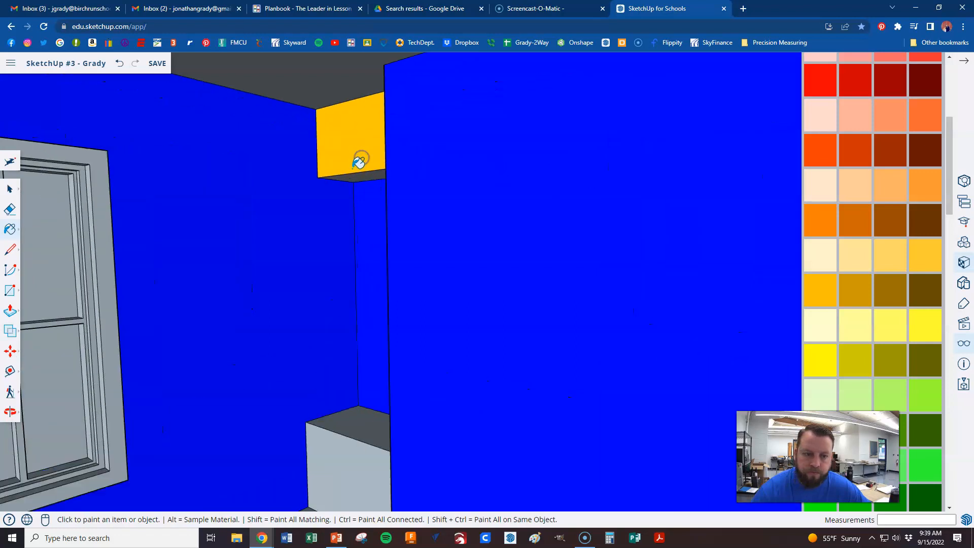
middle_click_drag(338, 243, 435, 172)
scroll(435, 172, "down", 3)
scroll(380, 382, "up", 4)
mouse_move(378, 292)
middle_mouse_down()
mouse_move(372, 335)
mouse_move(394, 279)
middle_mouse_up()
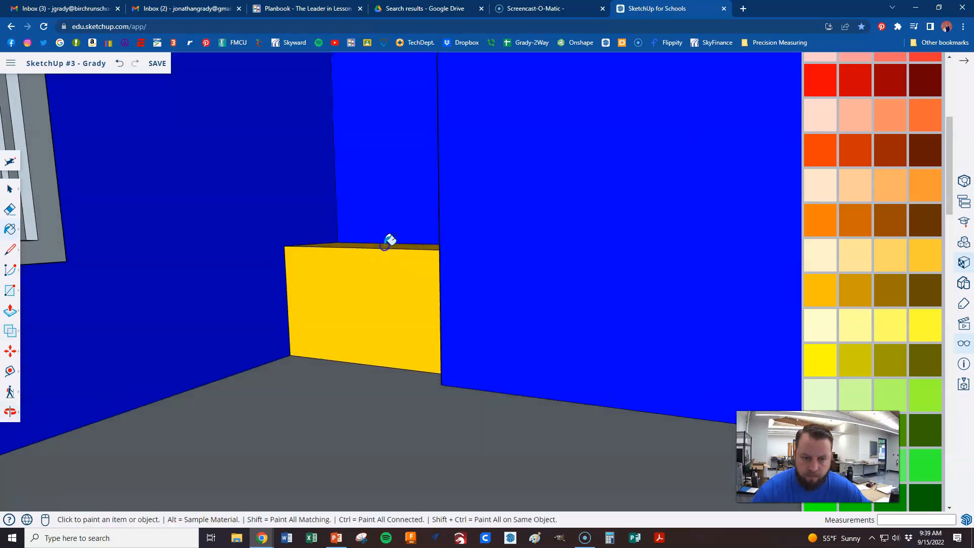
scroll(389, 240, "down", 10)
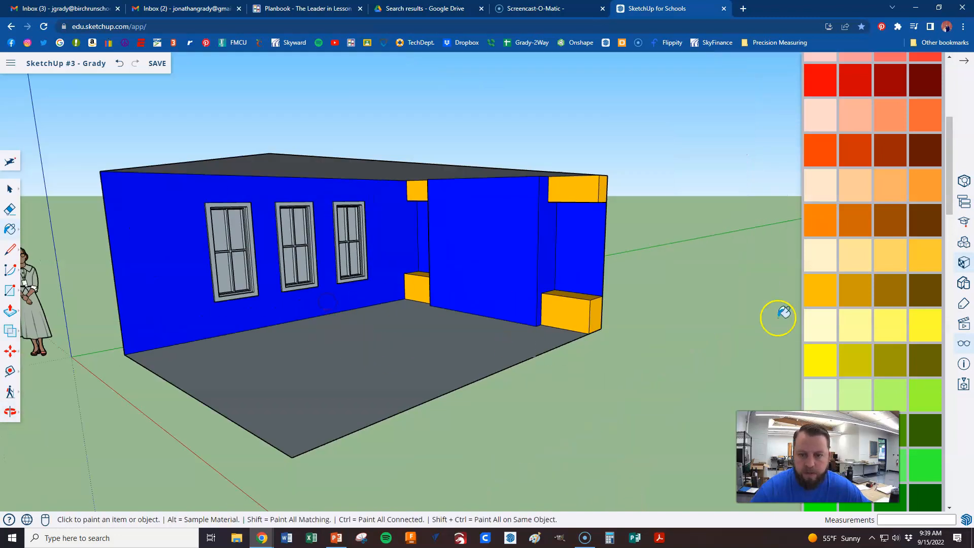
Paint the room's ceiling with a gray from the Colors collection.
scroll(872, 304, "down", 15)
scroll(873, 305, "up", 5)
scroll(376, 322, "up", 4)
middle_click_drag(456, 447, 461, 372)
scroll(500, 448, "down", 5)
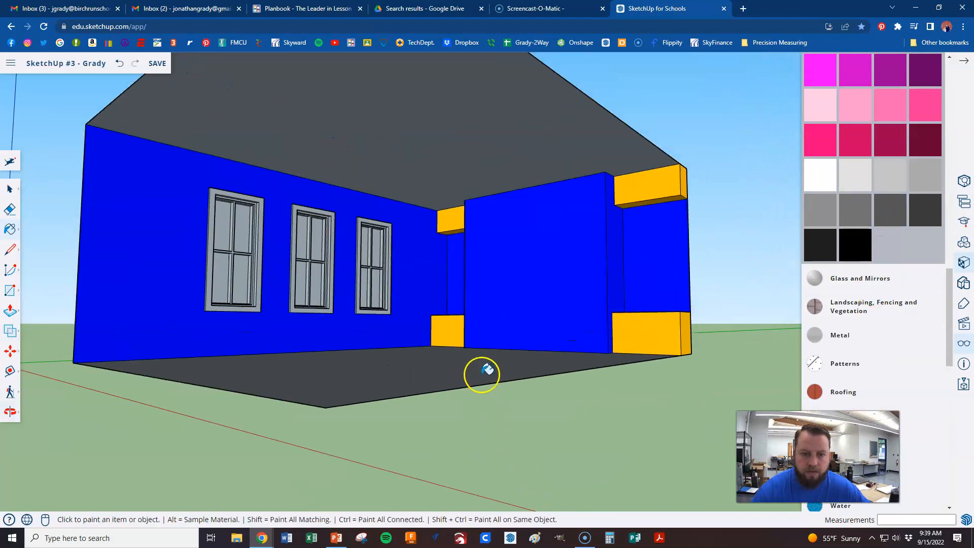
scroll(486, 370, "down", 3)
middle_click_drag(446, 165, 431, 320)
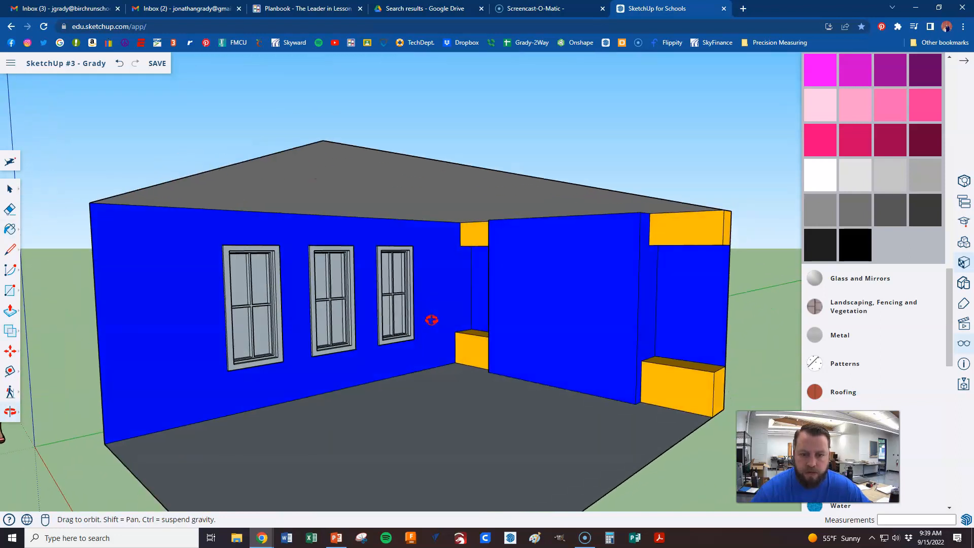
Try painting the floor gray like the ceiling and undo that fill.
scroll(241, 318, "up", 3)
scroll(198, 331, "down", 4)
scroll(523, 341, "up", 4)
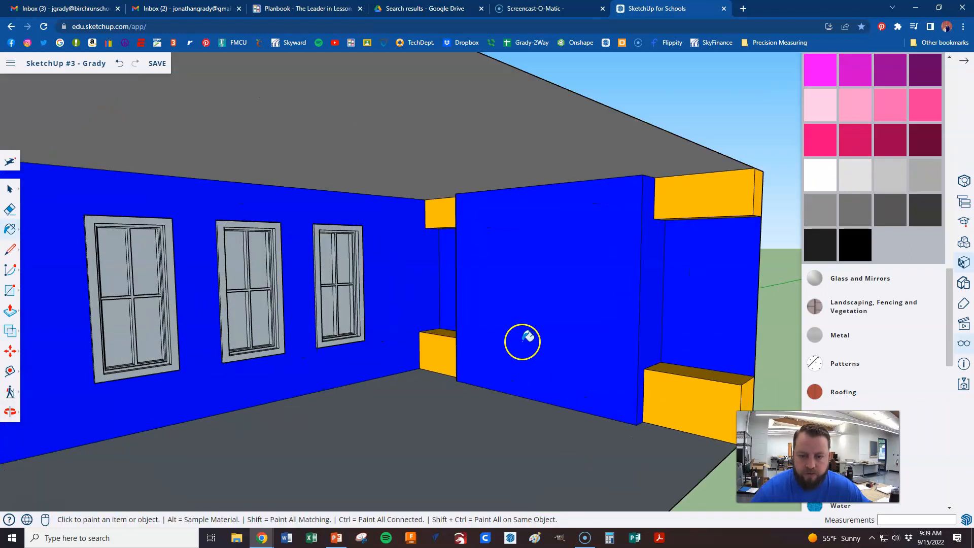
scroll(898, 207, "up", 10)
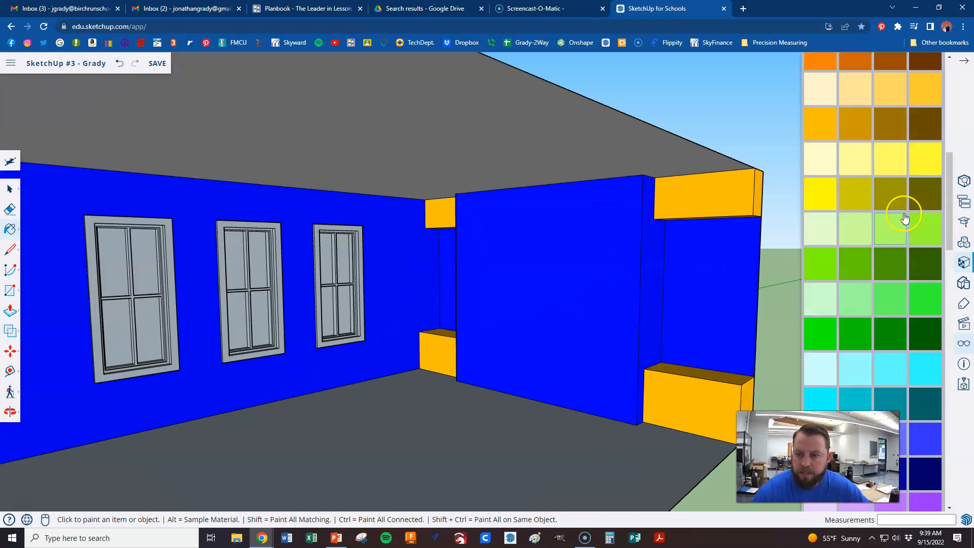
scroll(904, 221, "up", 2)
left_click(833, 196)
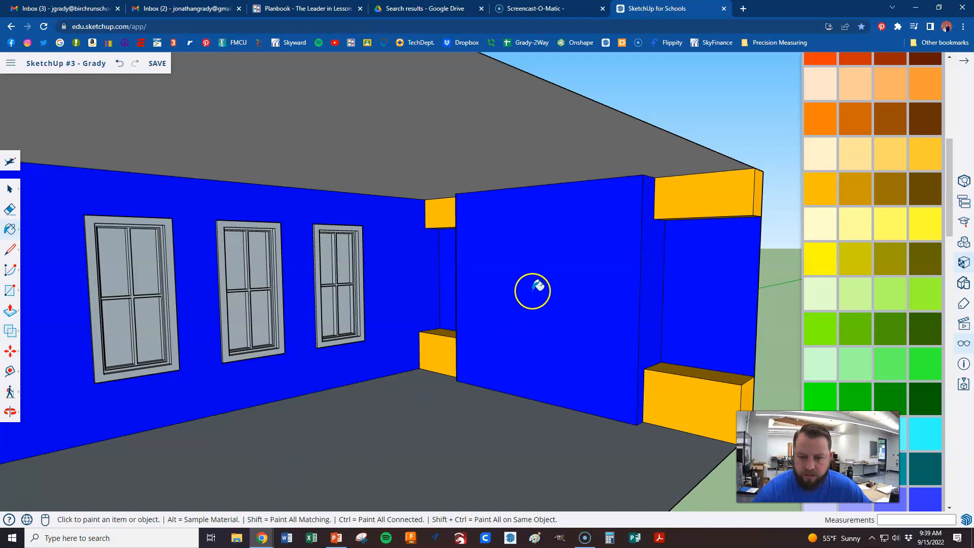
left_click(432, 409)
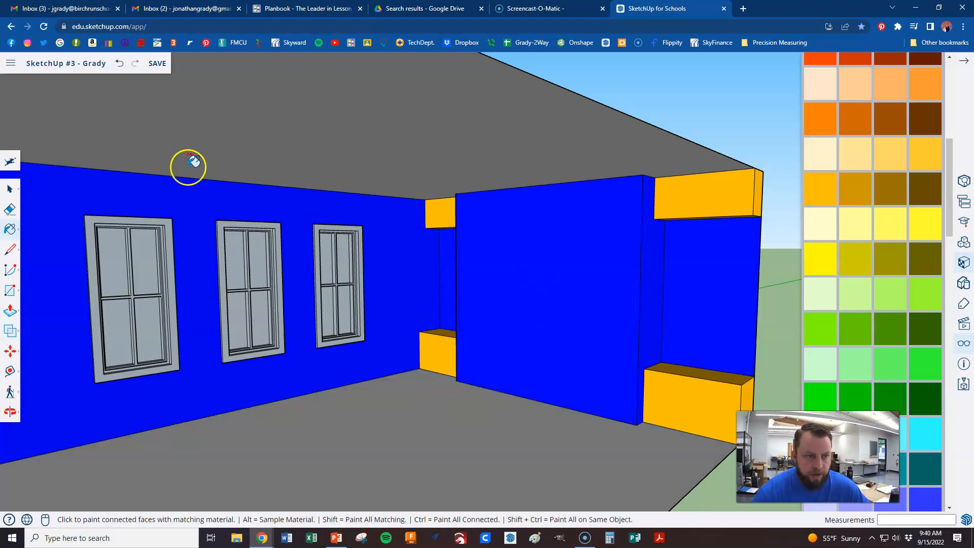
left_click(120, 64)
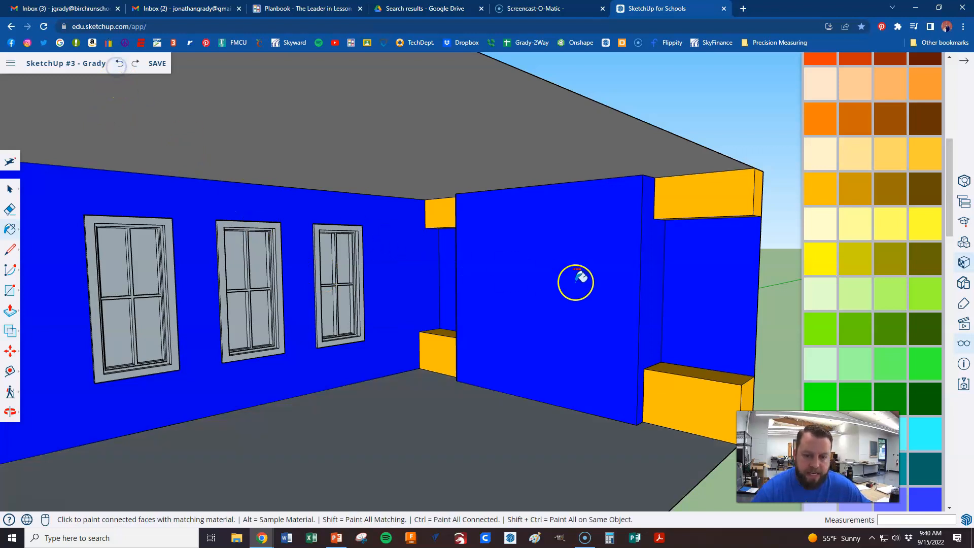
Sample the amber of the lower corner box and paint the front of the projecting end wall with it.
scroll(902, 263, "up", 3)
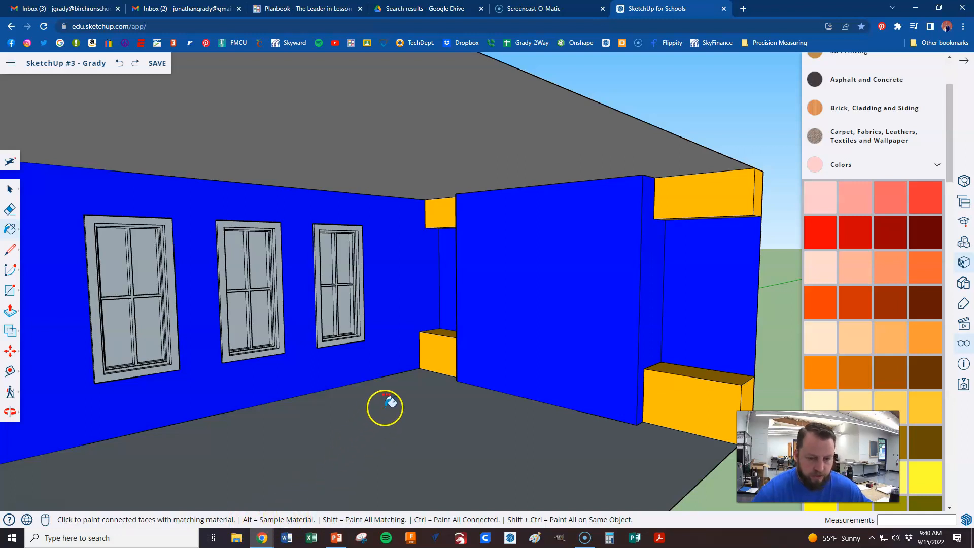
key("alt")
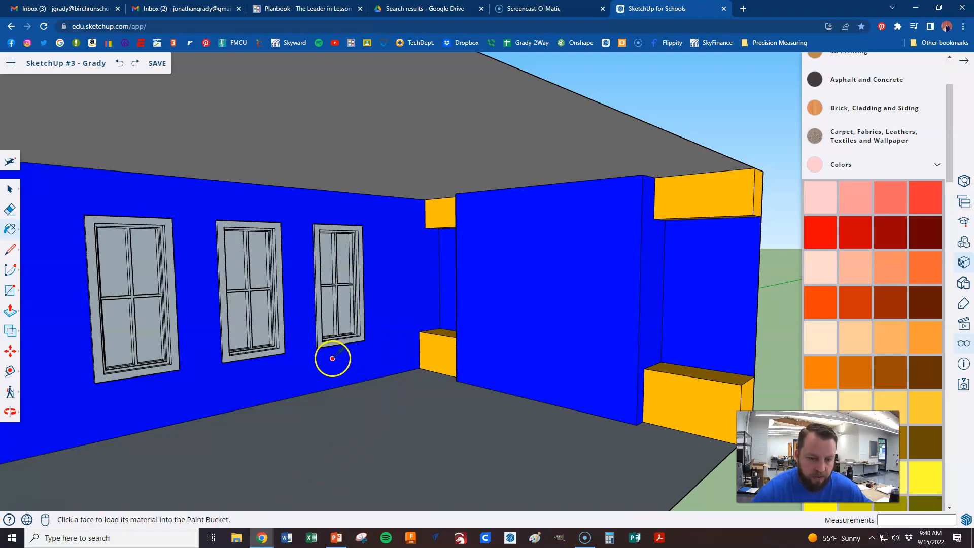
left_click(437, 350, "alt")
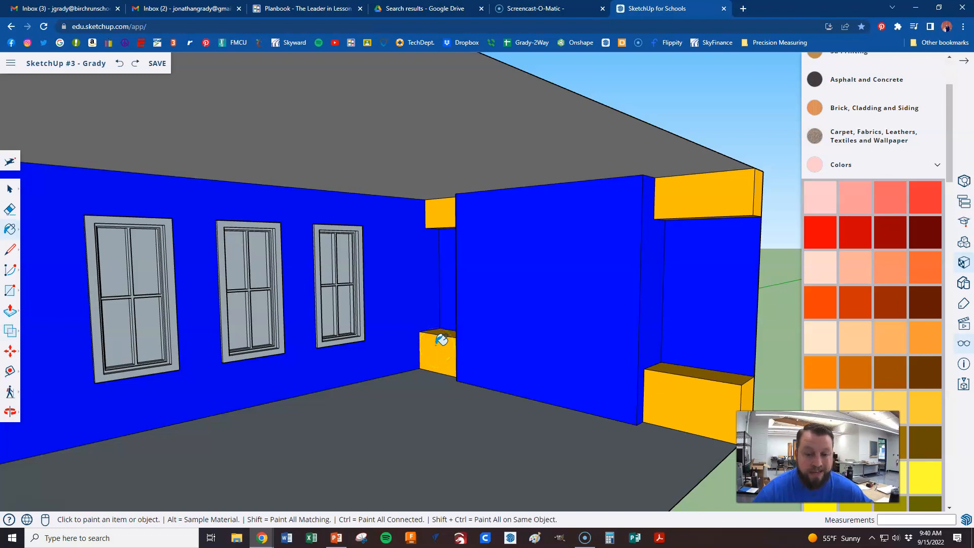
left_click(501, 301)
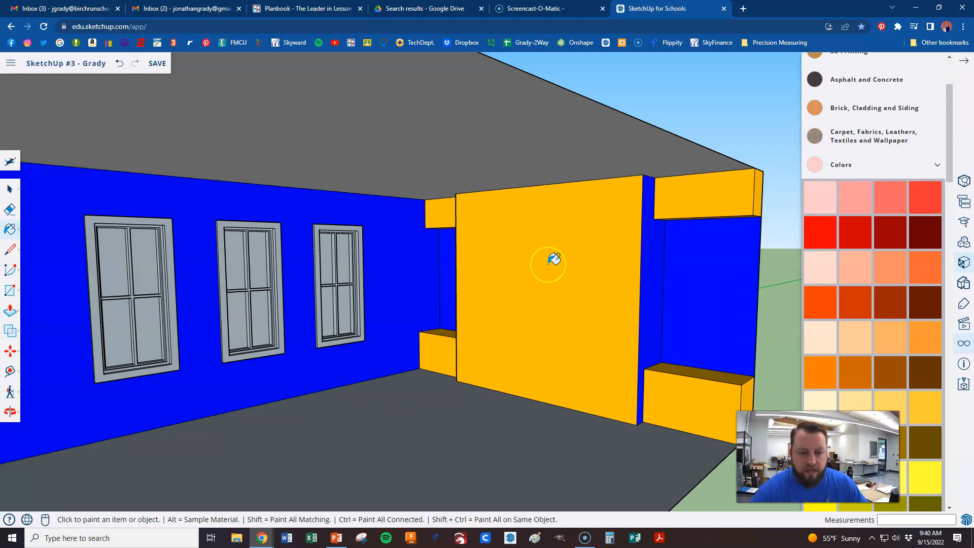
left_click(432, 386)
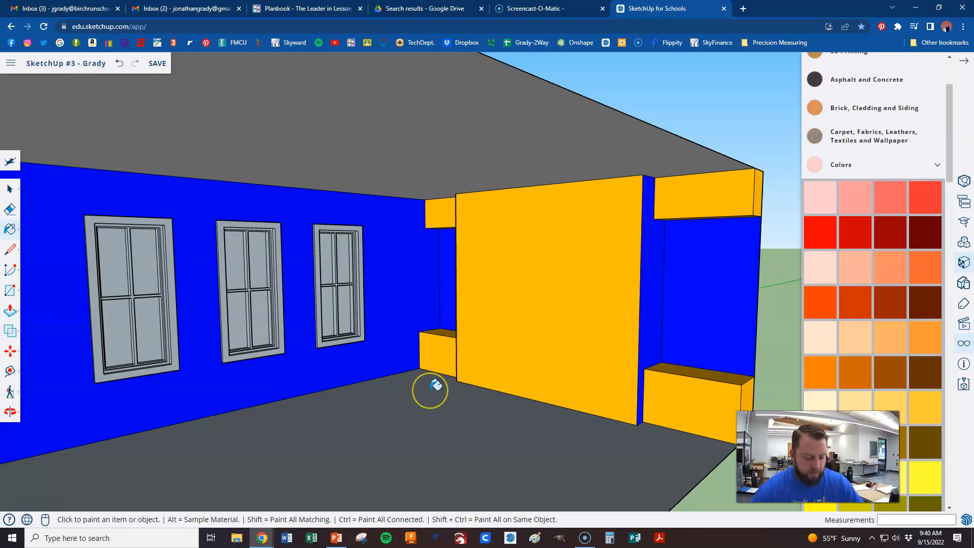
left_click(396, 393)
left_click(403, 375)
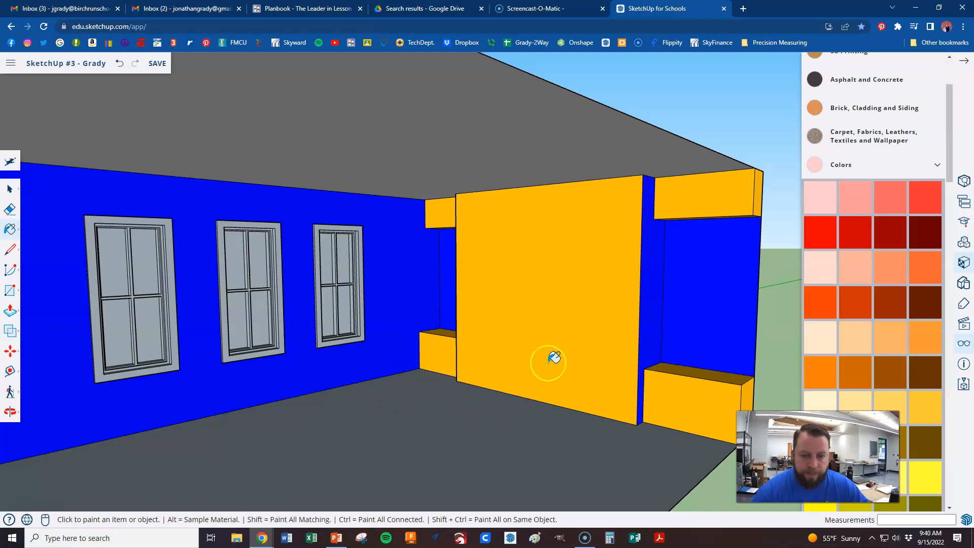
Sample the ceiling's material and paint the front of the nearest window's outer frame with it.
scroll(680, 278, "down", 5)
mouse_move(676, 278)
middle_mouse_down()
mouse_move(652, 267)
mouse_move(584, 272)
middle_mouse_up()
scroll(311, 265, "up", 3)
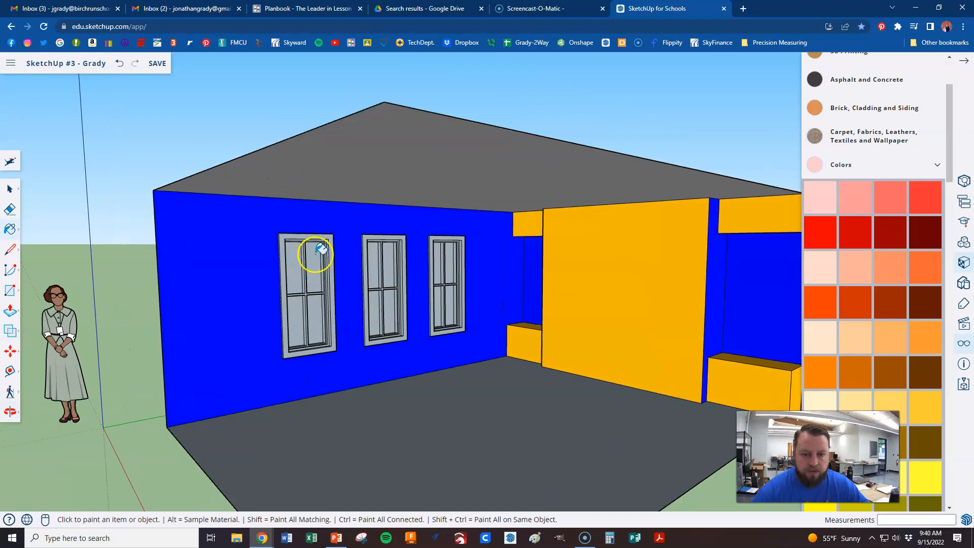
scroll(310, 264, "up", 5)
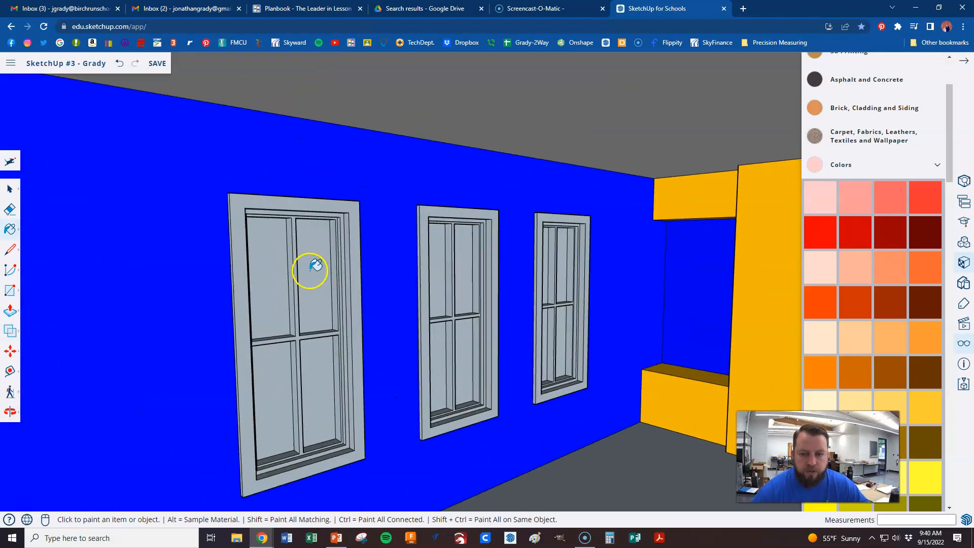
scroll(318, 264, "down", 1)
scroll(340, 266, "down", 2)
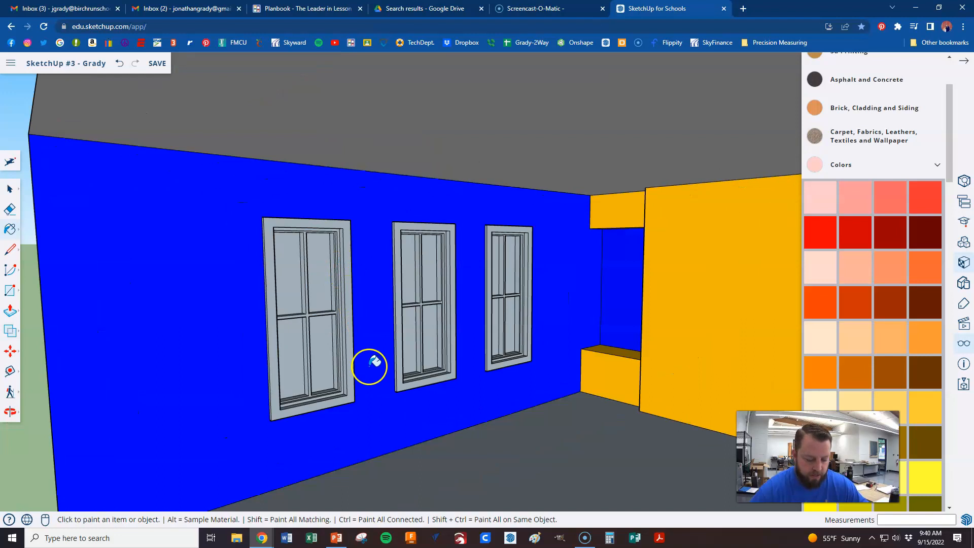
left_click(446, 141, "alt")
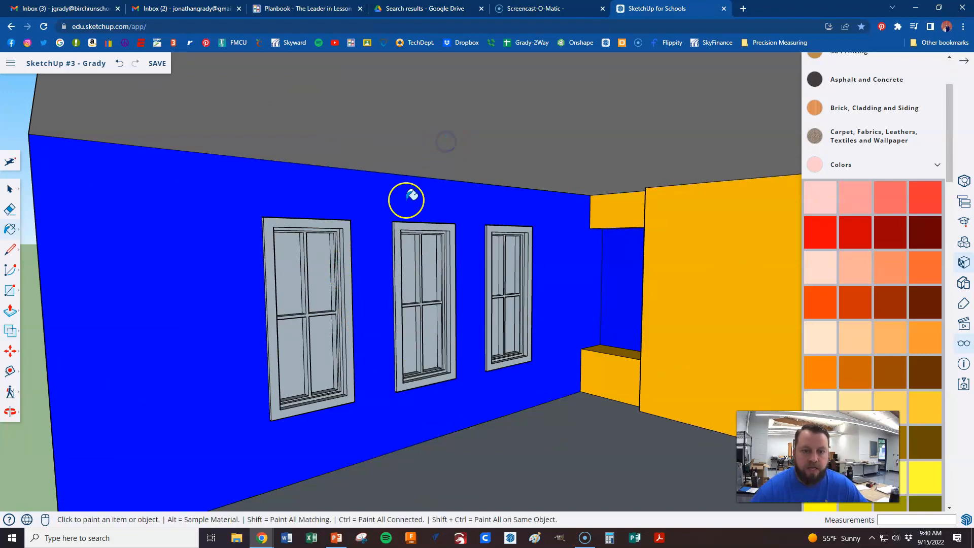
scroll(324, 315, "up", 3)
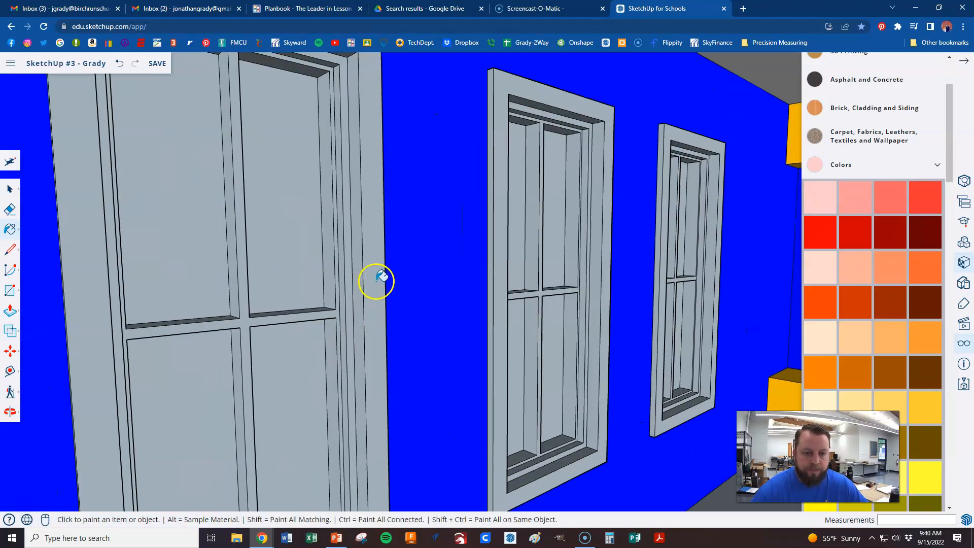
scroll(376, 281, "up", 2)
left_click(376, 285)
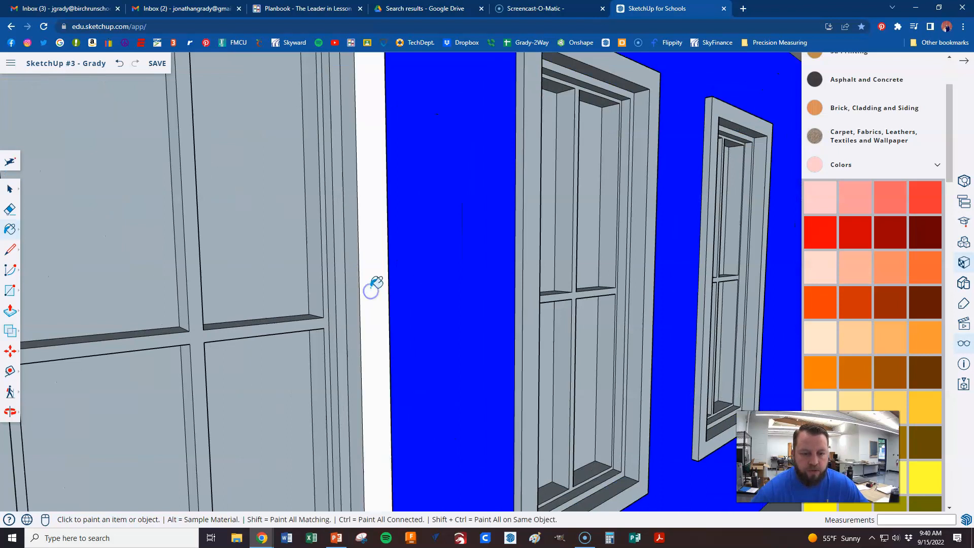
Paint all connected faces of the three windows with the same white as the nearest window's frame.
scroll(374, 287, "down", 1)
scroll(367, 288, "up", 4)
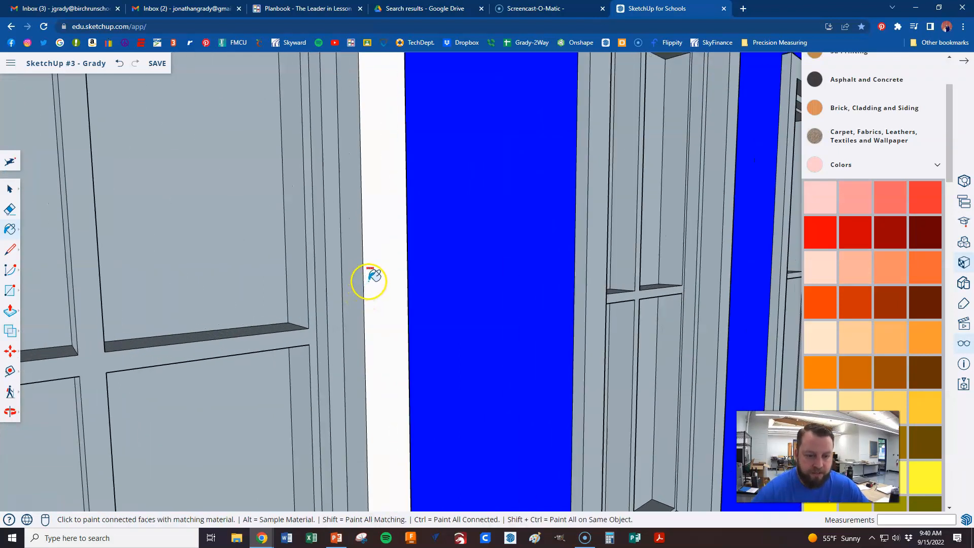
left_click(359, 282, "ctrl")
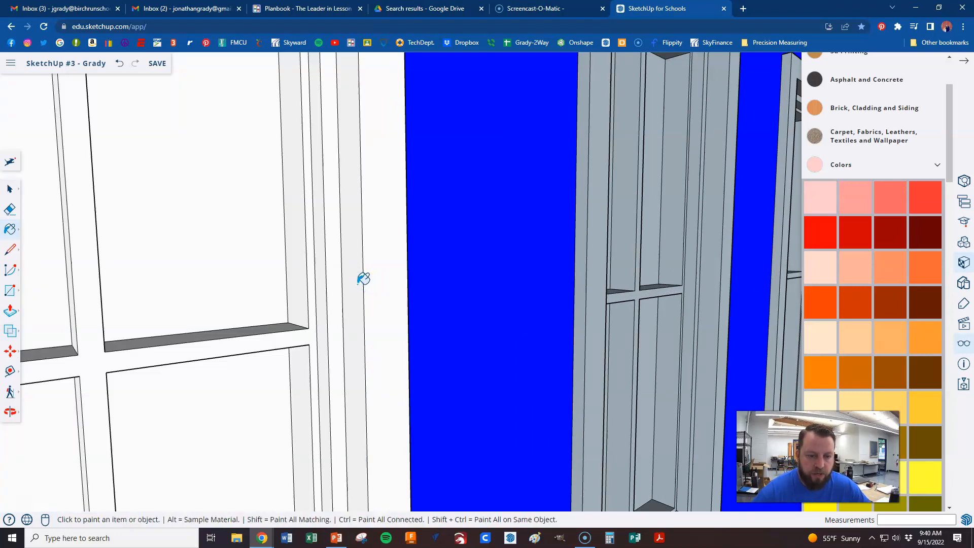
scroll(362, 278, "down", 4)
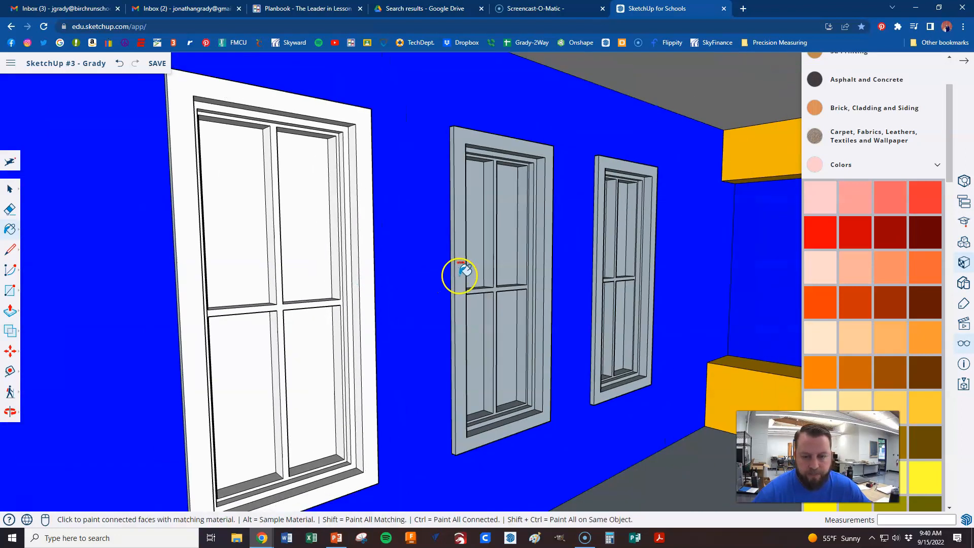
left_click(460, 273, "ctrl")
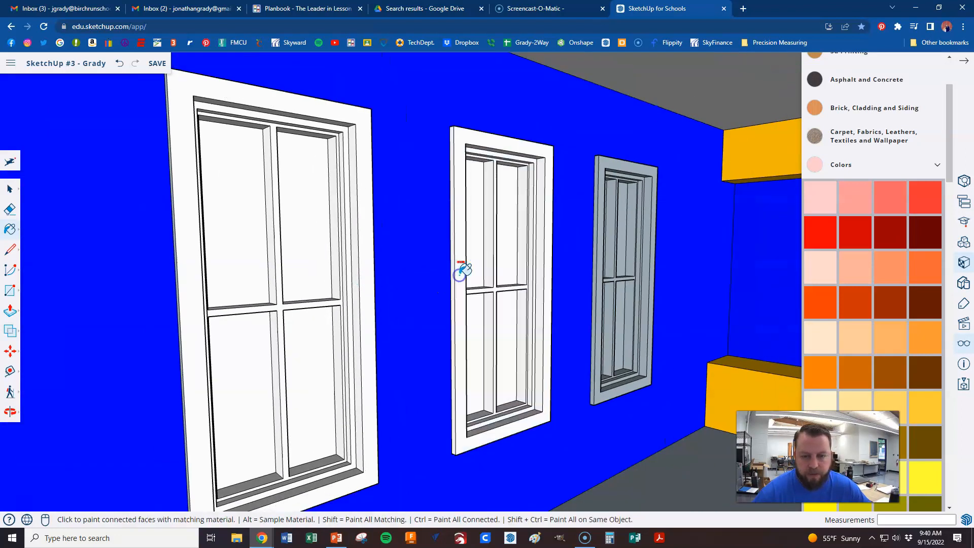
left_click(599, 274, "ctrl")
middle_click_drag(655, 263, 571, 274)
scroll(287, 280, "down", 2)
middle_click_drag(289, 278, 320, 276)
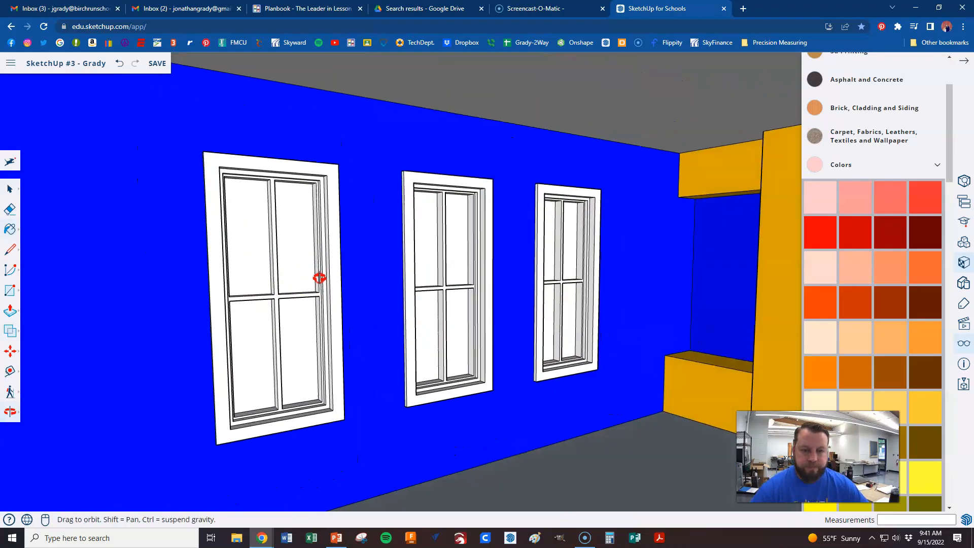
scroll(293, 273, "up", 2)
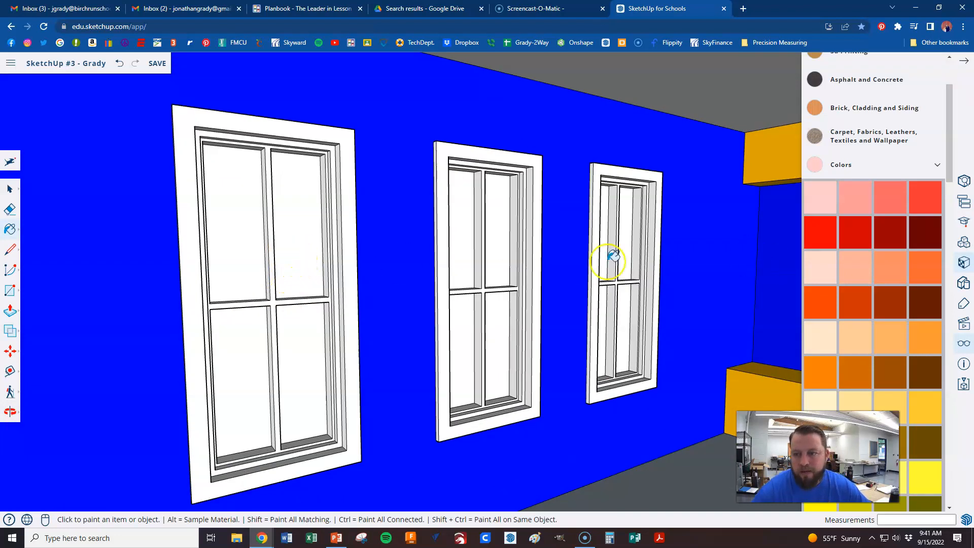
Paint the four panes of the nearest window with the cloudy-sky glass from the Glass and Mirrors collection.
left_click(938, 166)
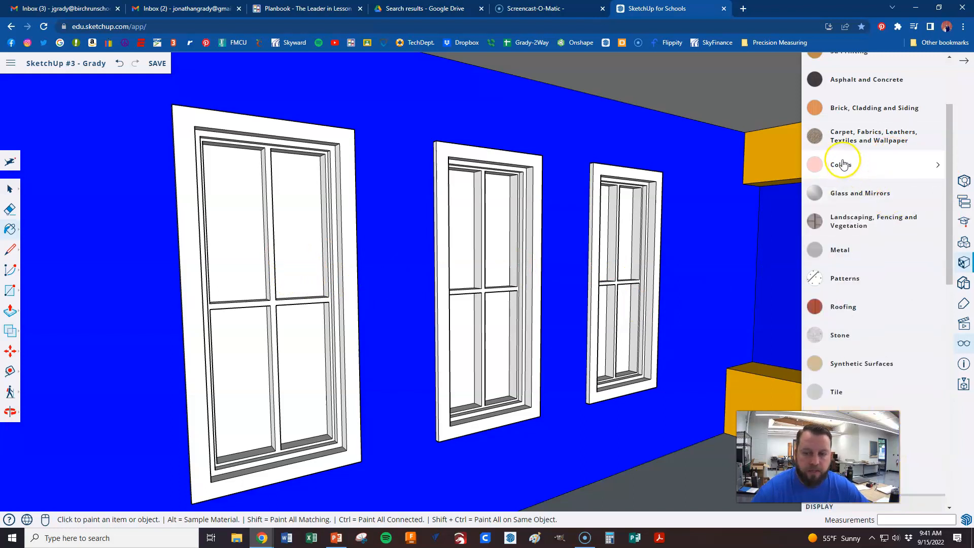
left_click(864, 193)
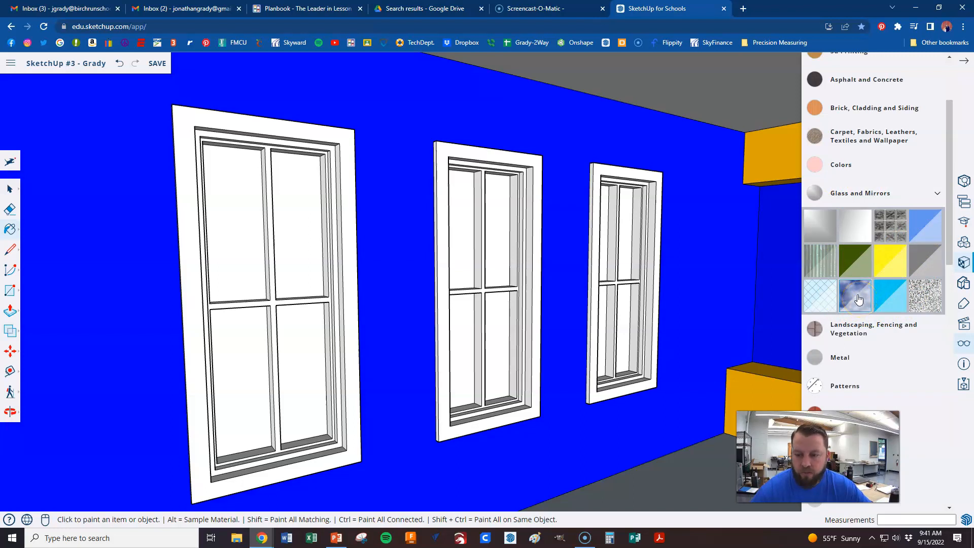
left_click(928, 223)
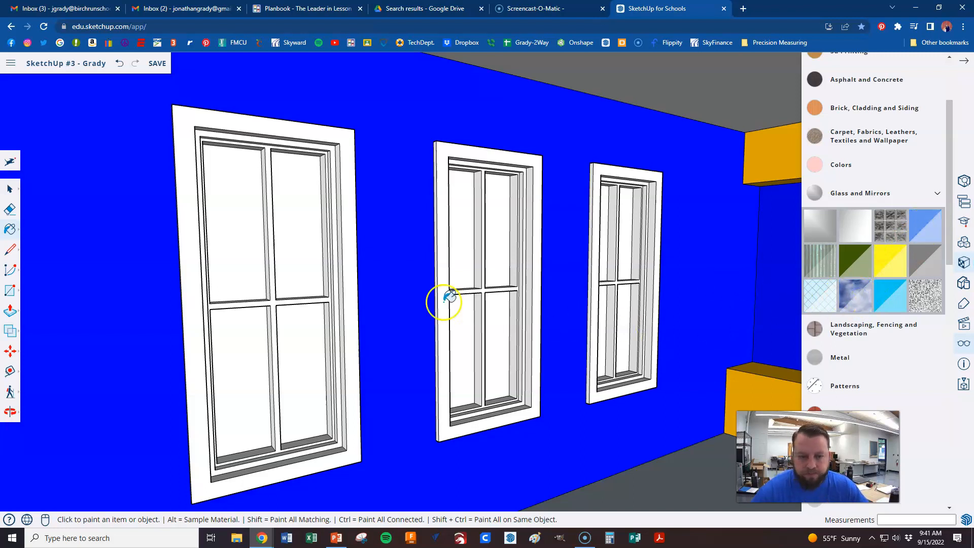
left_click(253, 231)
left_click(294, 219)
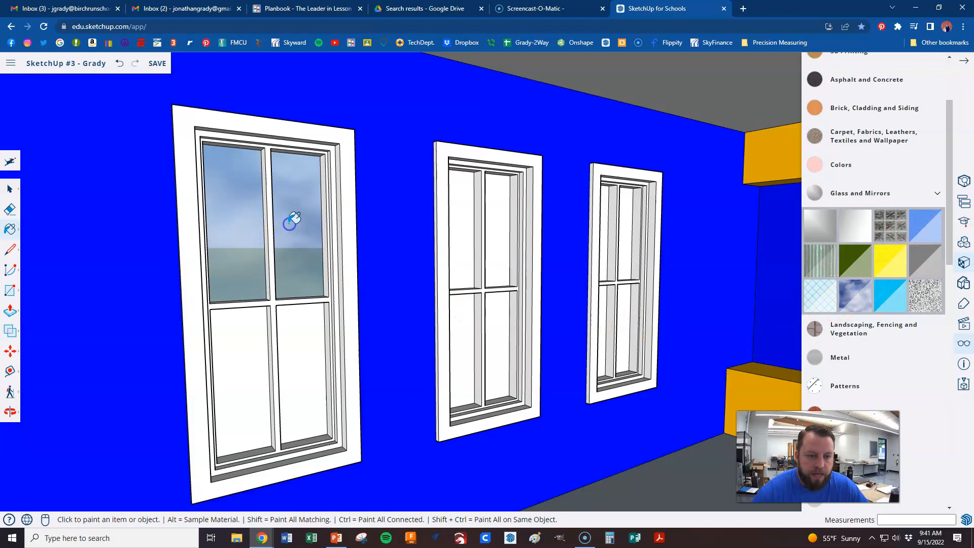
left_click(246, 343)
left_click(294, 322)
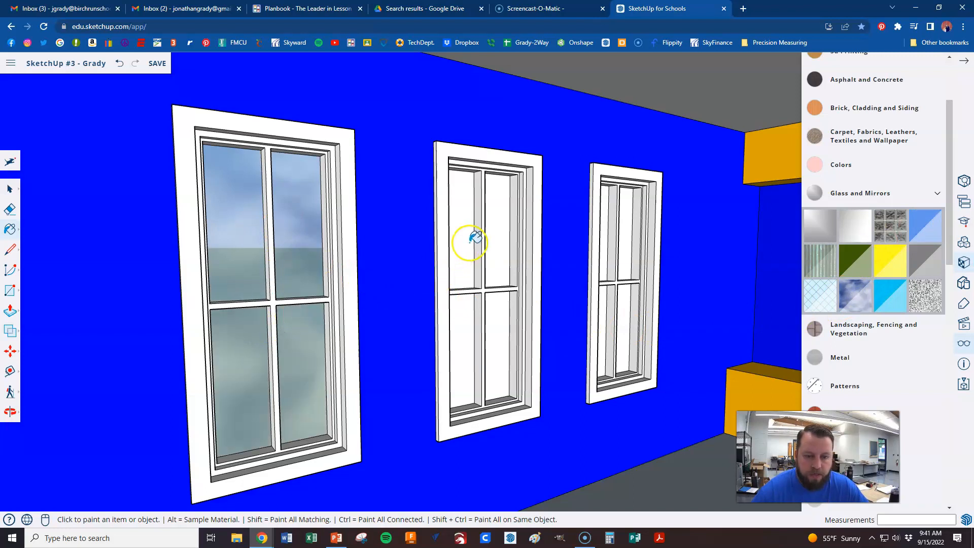
Paint the four panes of the middle window and of the far window with the same cloudy-sky glass.
left_click(466, 239)
left_click(492, 244)
left_click(474, 304)
left_click(496, 307)
left_click(588, 259)
mouse_move(588, 258)
middle_mouse_down()
mouse_move(598, 278)
mouse_move(634, 254)
middle_mouse_up()
left_click(647, 247)
left_click(623, 243)
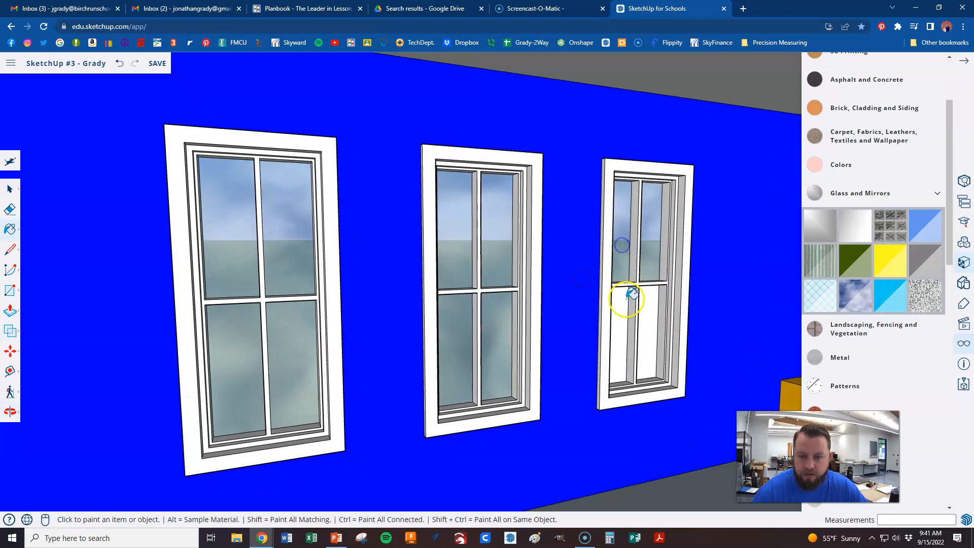
left_click(628, 303)
left_click(648, 307)
Examine the glazed windows and the painted walls, boxes and ceiling from several distances and angles.
scroll(647, 307, "down", 8)
middle_click_drag(538, 304, 491, 265)
mouse_move(312, 273)
middle_mouse_down()
mouse_move(390, 310)
mouse_move(569, 366)
mouse_move(470, 293)
mouse_move(335, 287)
mouse_move(242, 237)
mouse_move(265, 274)
mouse_move(363, 298)
middle_mouse_up()
scroll(272, 339, "down", 3)
scroll(572, 332, "up", 5)
scroll(328, 339, "down", 3)
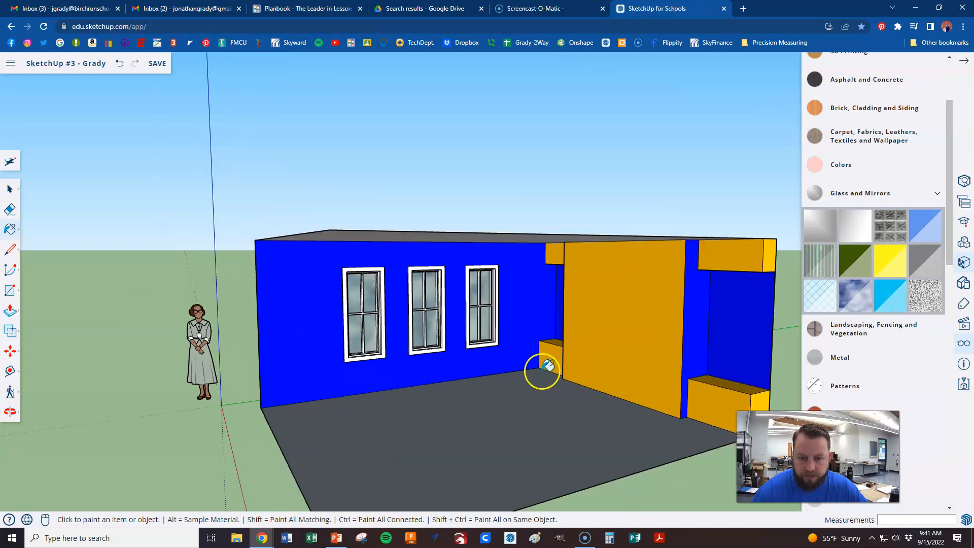
scroll(540, 370, "up", 5)
scroll(243, 315, "down", 3)
scroll(528, 333, "down", 2)
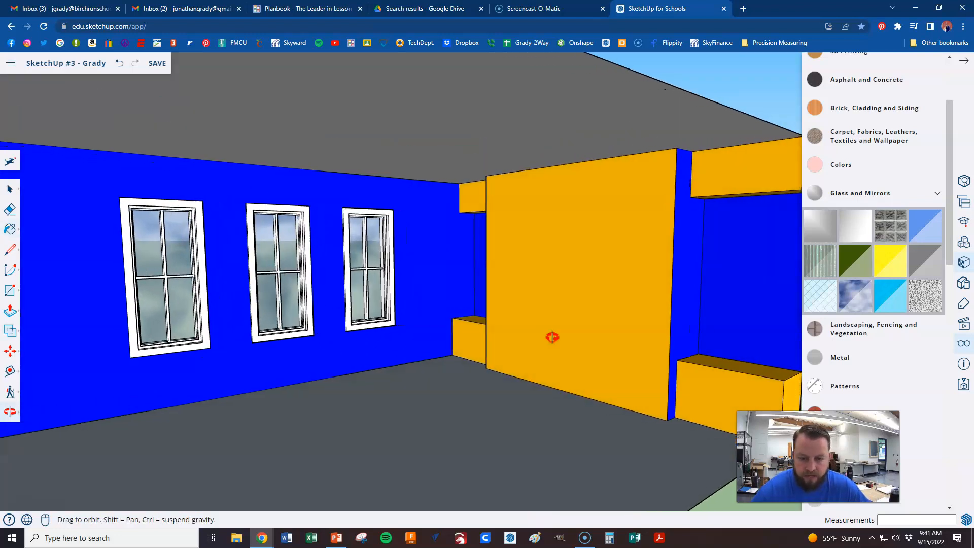
scroll(609, 287, "down", 3)
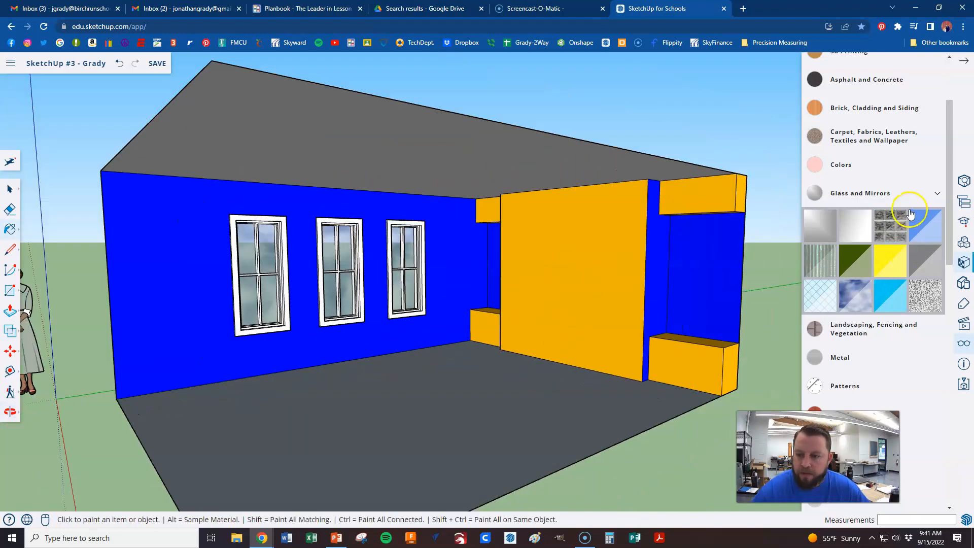
Paint the room's floor with a dark brown wood from the Wood collection and save the model.
left_click(926, 192)
scroll(887, 219, "down", 1)
scroll(857, 314, "down", 2)
left_click(841, 375)
scroll(878, 304, "down", 5)
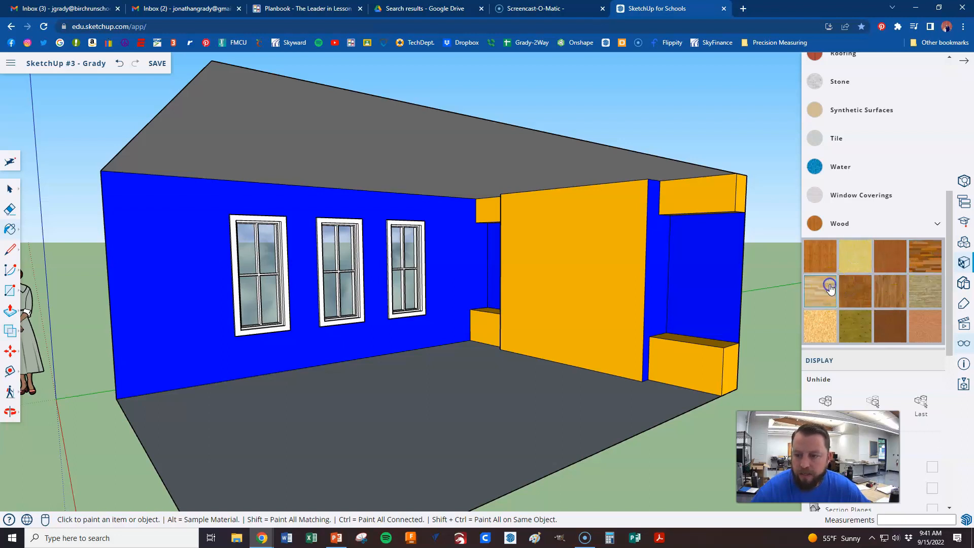
left_click(462, 416)
mouse_move(546, 415)
middle_mouse_down()
mouse_move(530, 345)
mouse_move(522, 361)
mouse_move(532, 459)
middle_mouse_up()
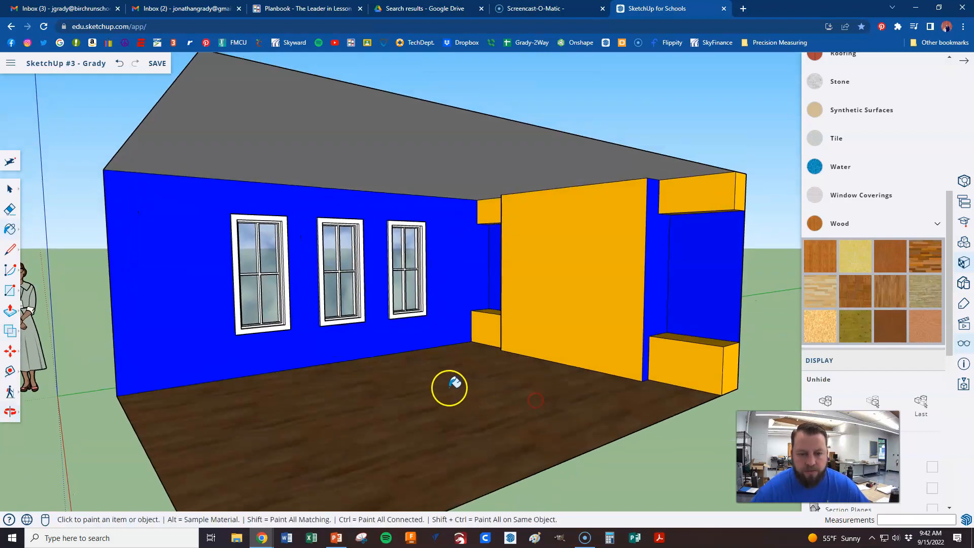
scroll(191, 230, "up", 3)
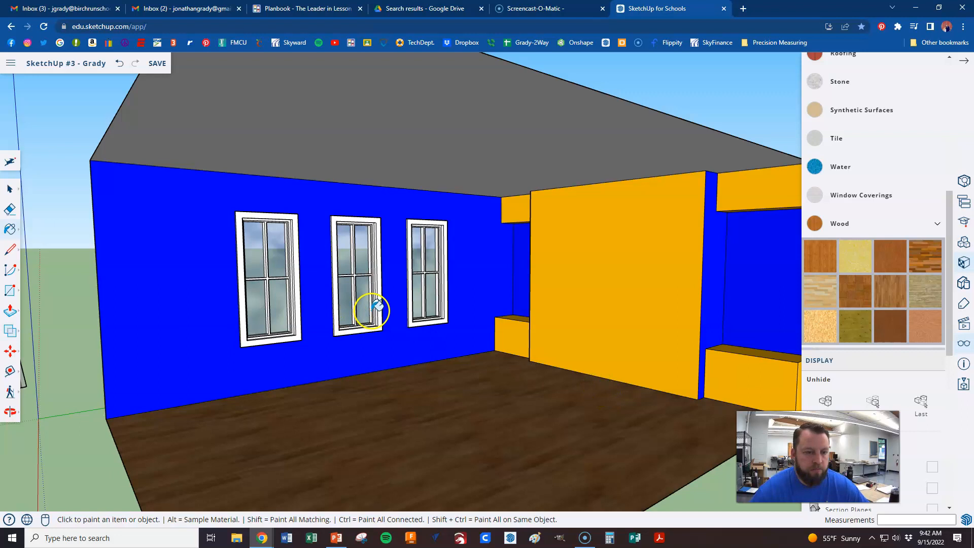
left_click(154, 66)
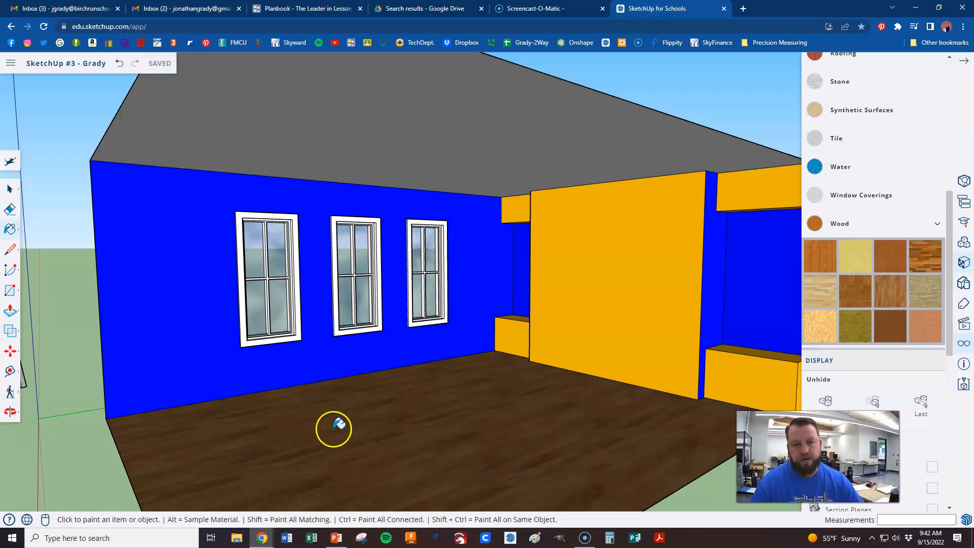
Examine the whole painted room, including its wood floor, from farther away and from close up.
scroll(255, 393, "down", 3)
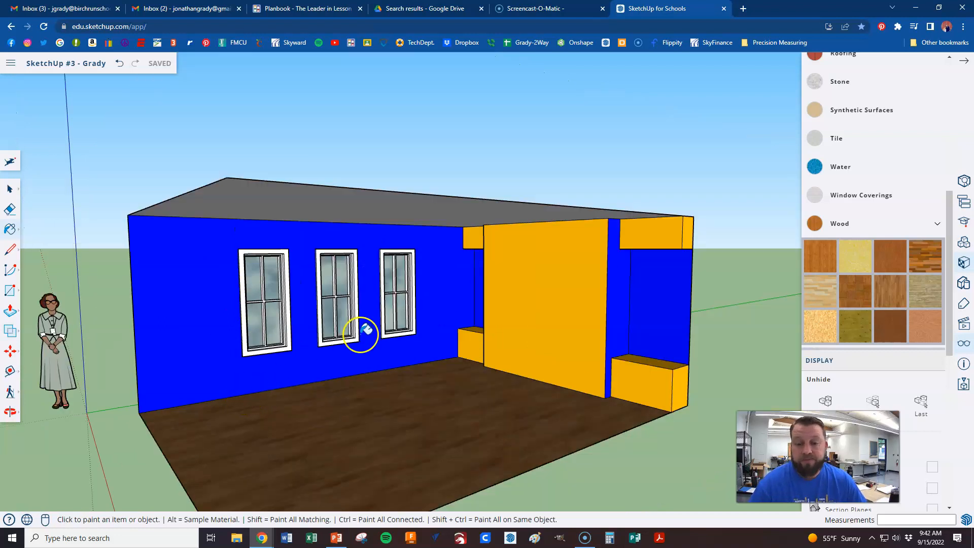
scroll(446, 315, "down", 2)
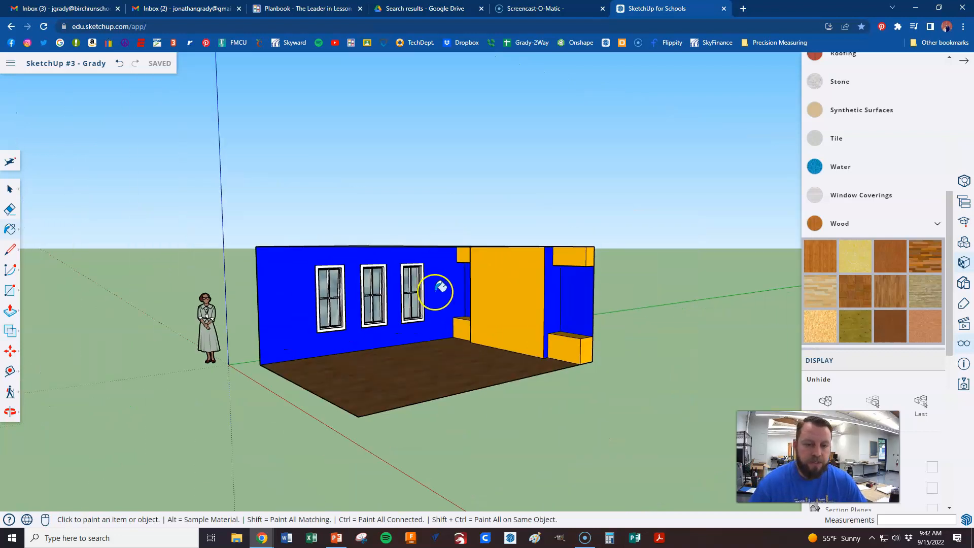
scroll(394, 363, "up", 1)
scroll(439, 272, "up", 1)
scroll(437, 276, "down", 2)
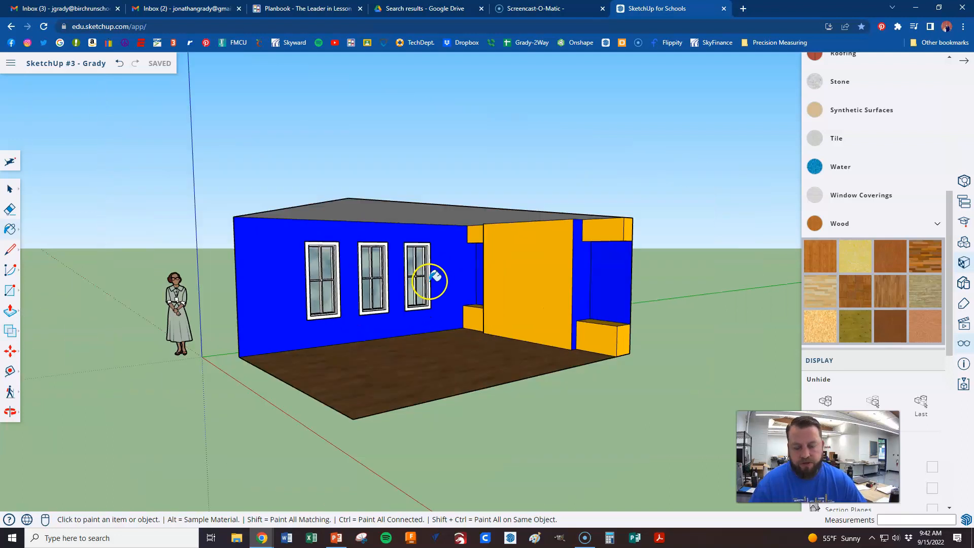
scroll(505, 327, "up", 1)
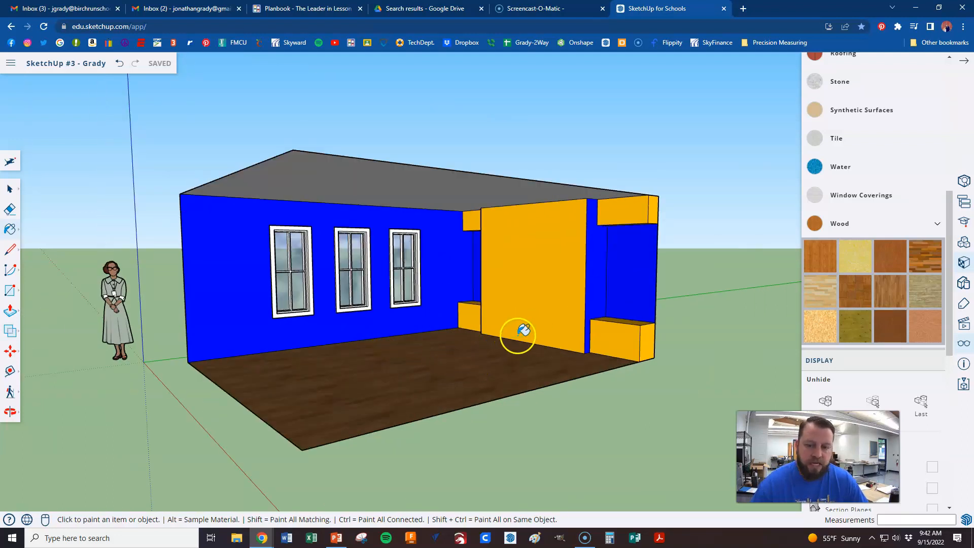
scroll(284, 210, "up", 1)
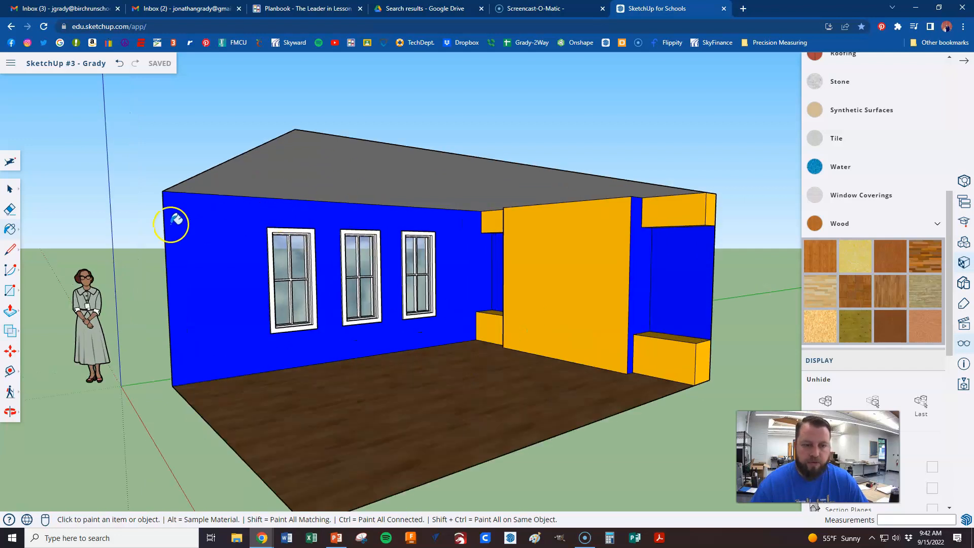
scroll(192, 227, "down", 2)
Select the entire painted room, without the standing figure, and make it a group.
key("space")
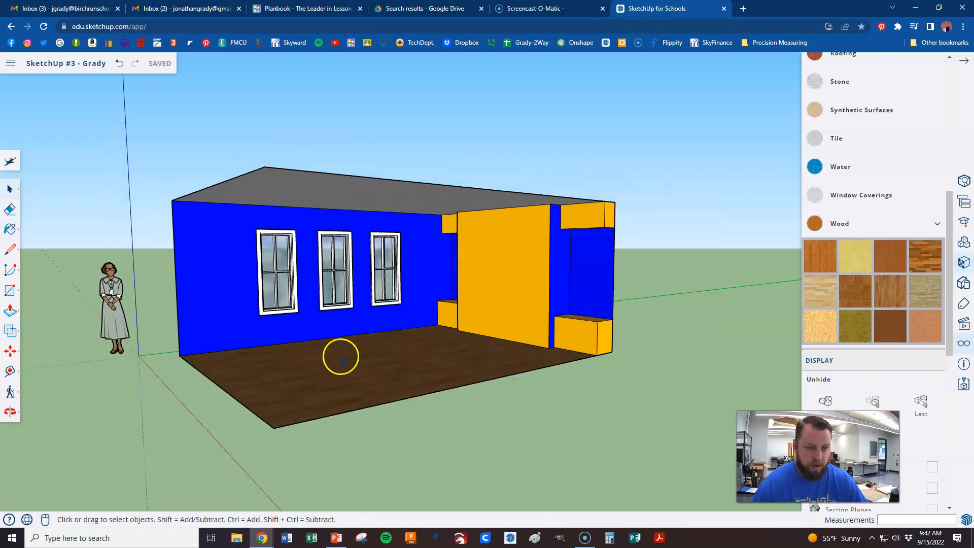
scroll(341, 357, "down", 1)
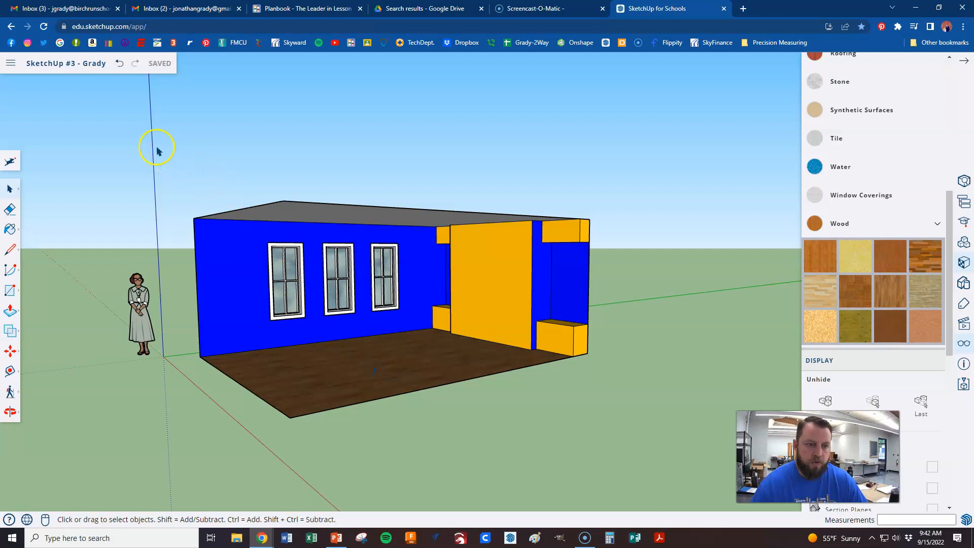
left_click_drag(575, 211, 384, 365)
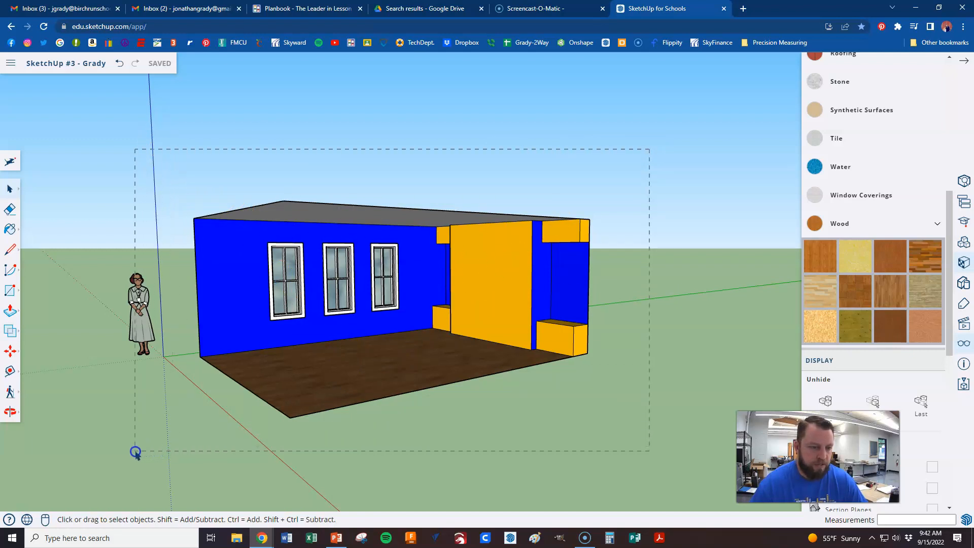
left_click_drag(178, 445, 178, 444)
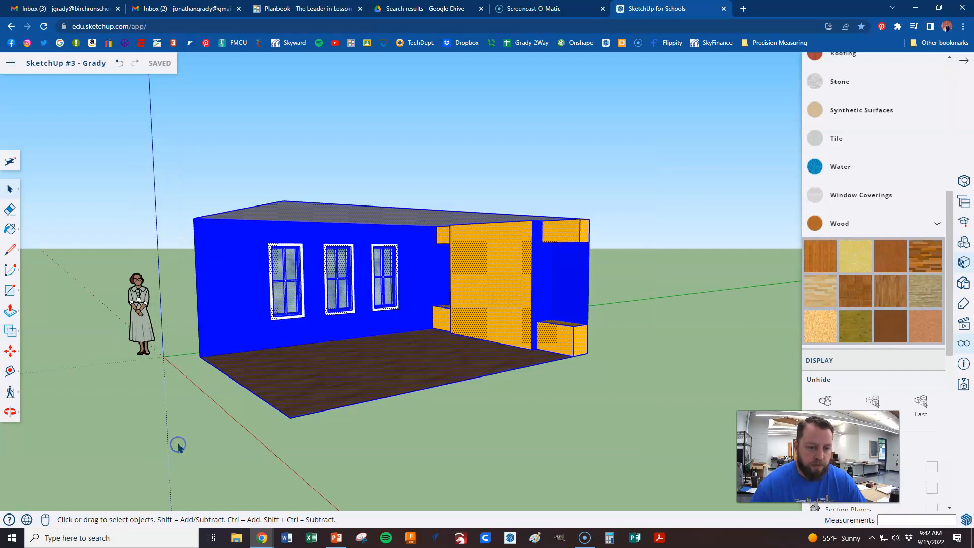
right_click(463, 285)
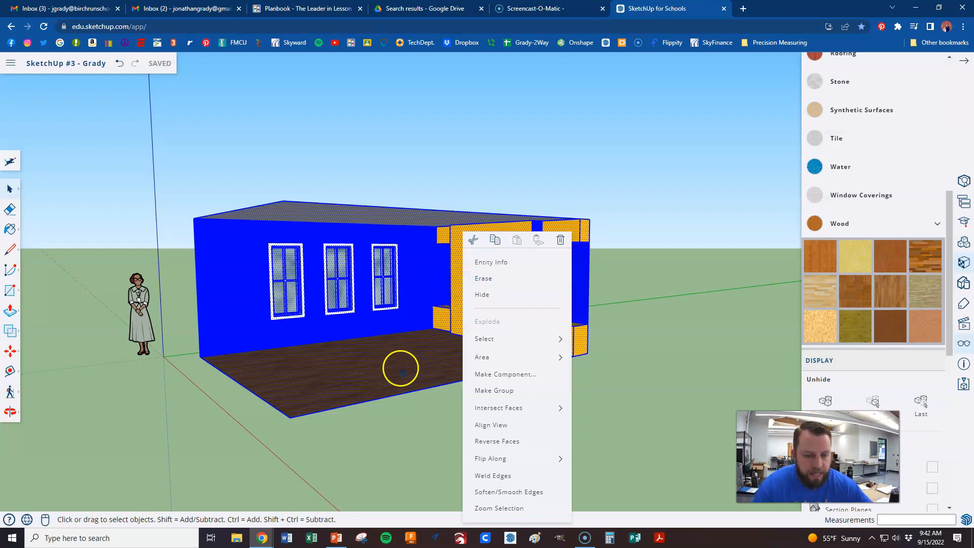
left_click(492, 390)
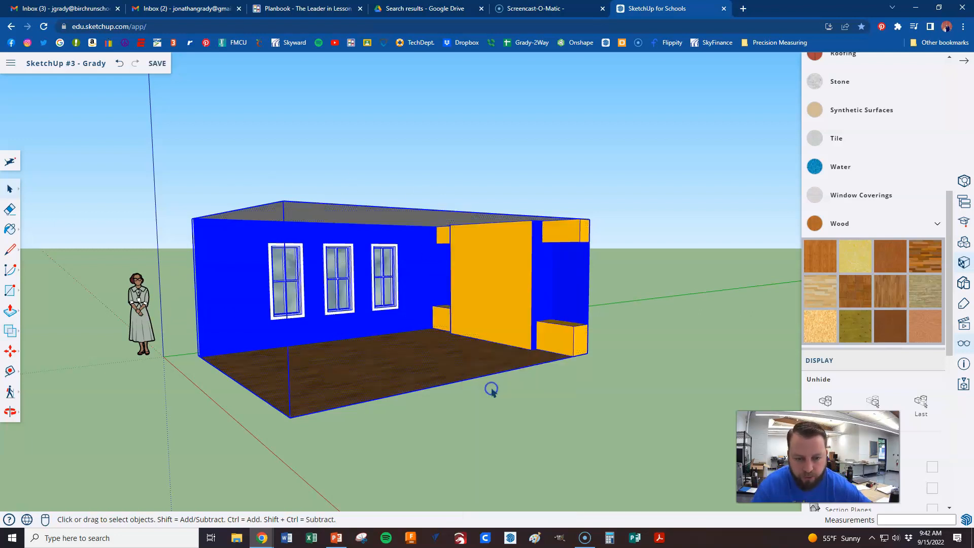
left_click(537, 403)
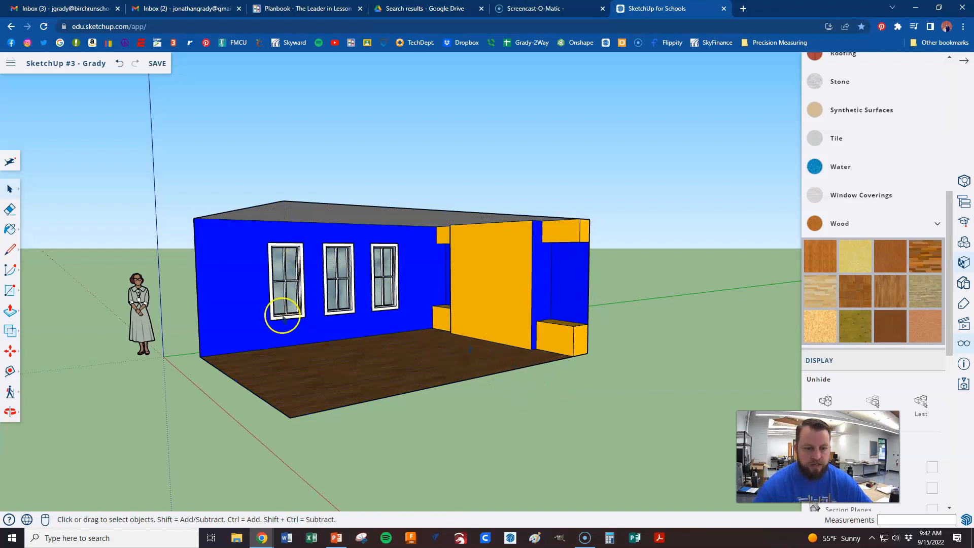
Check that the room's walls, windows, boxes, ceiling and floor select together as one group.
scroll(218, 299, "up", 2)
scroll(218, 298, "up", 1)
left_click(369, 430)
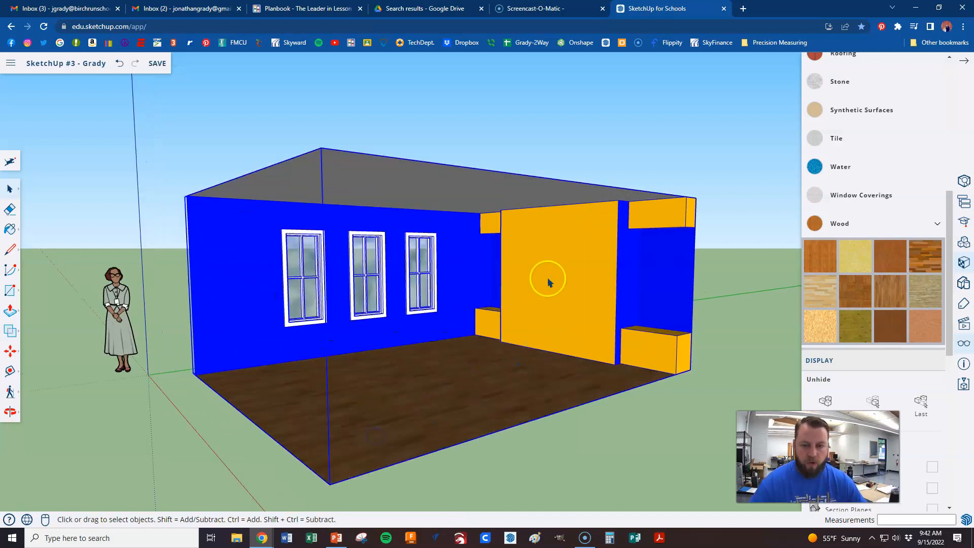
left_click(534, 463)
scroll(459, 384, "up", 2)
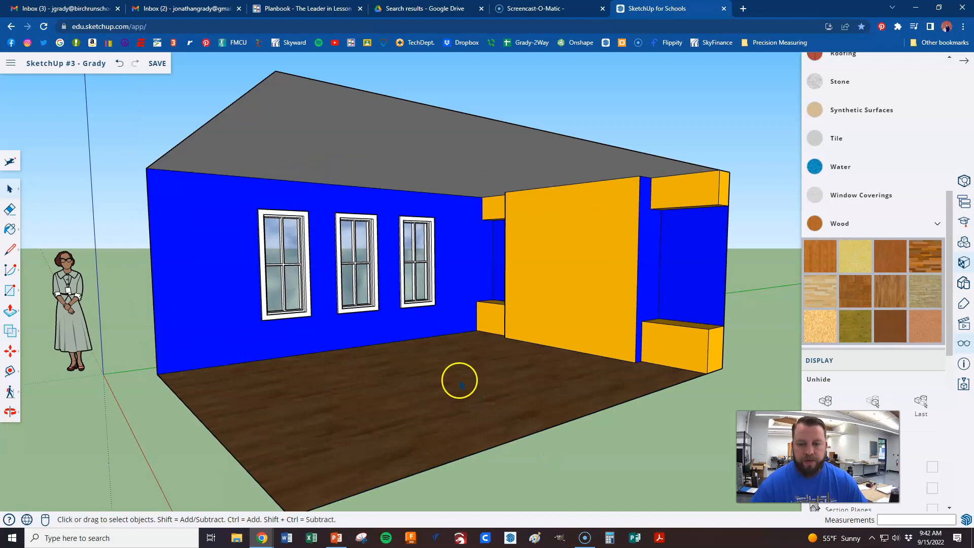
left_click(392, 371)
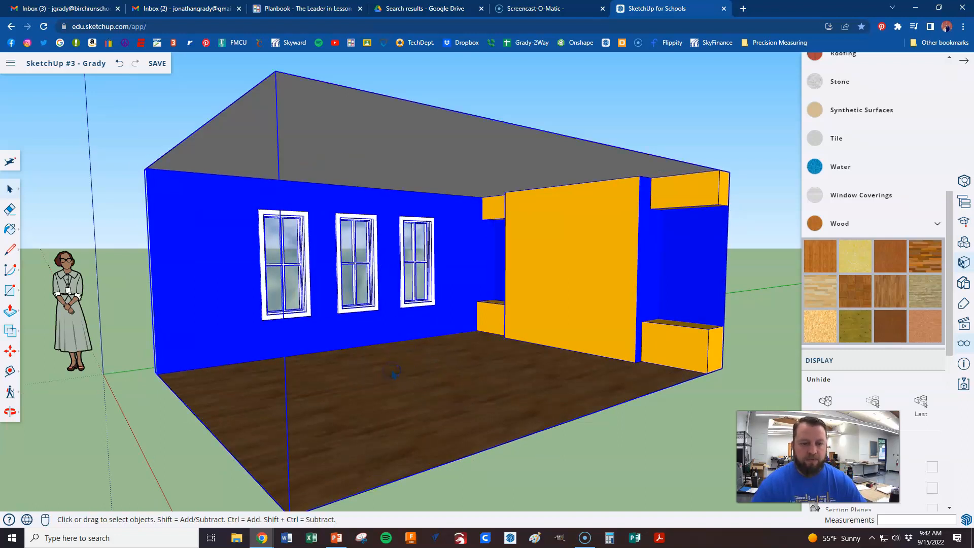
left_click(630, 450)
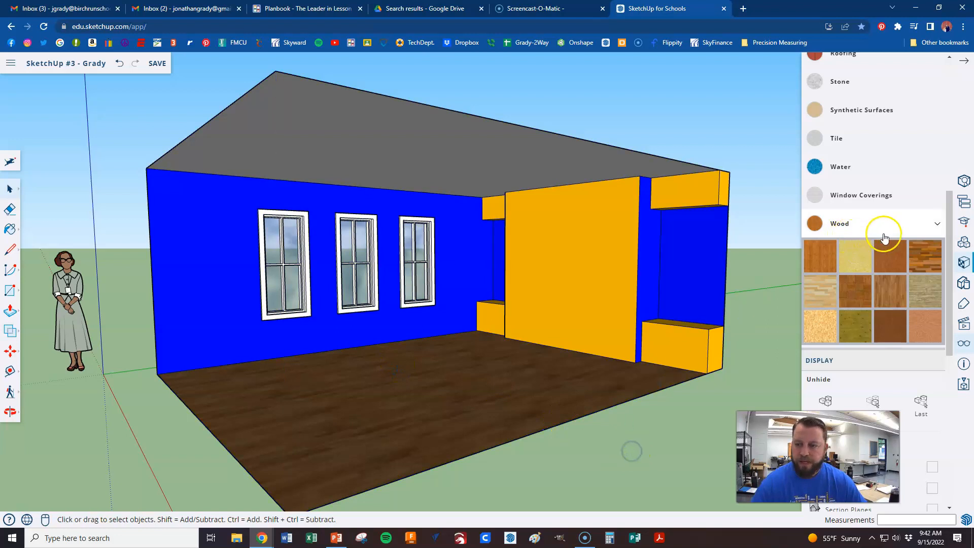
Put the material collections away and show the component library with its 3D Warehouse search.
left_click(935, 223)
scroll(903, 243, "up", 8)
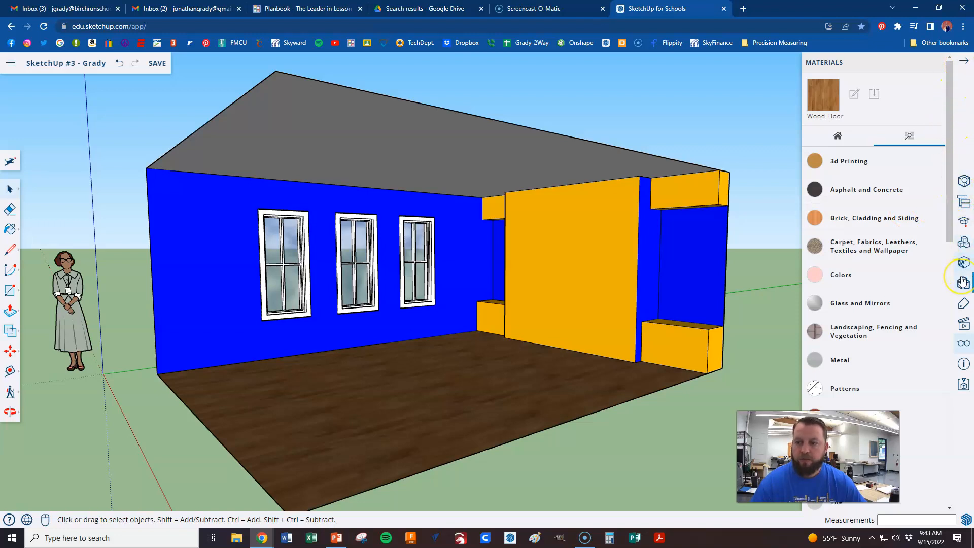
left_click(966, 244)
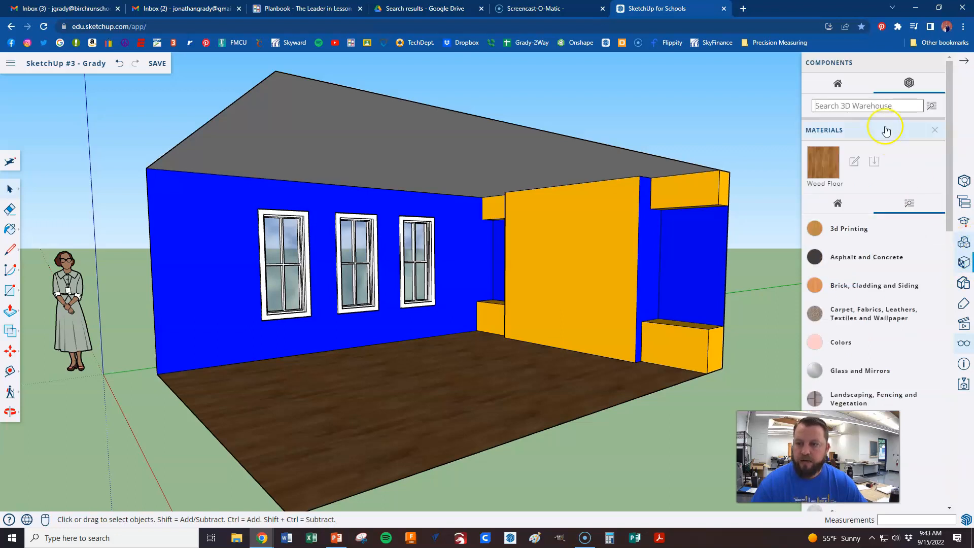
left_click(939, 130)
left_click(935, 131)
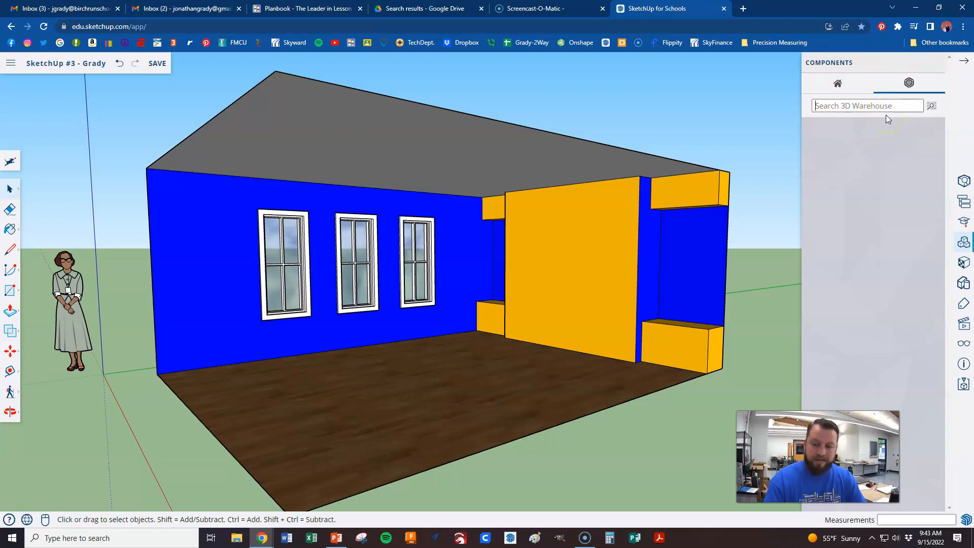
Search the 3D Warehouse for "chair" and browse the first three pages of models.
type("chair")
key("Return")
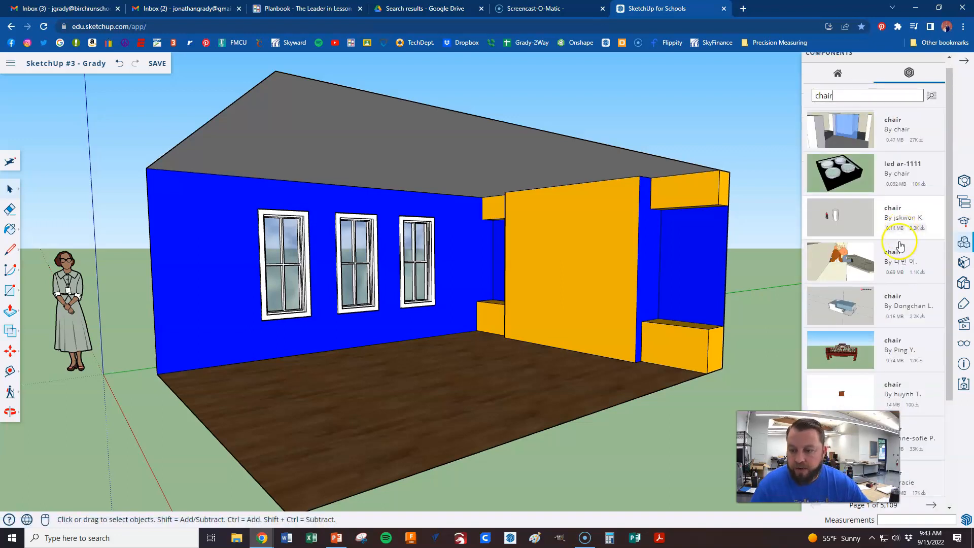
scroll(908, 244, "down", 3)
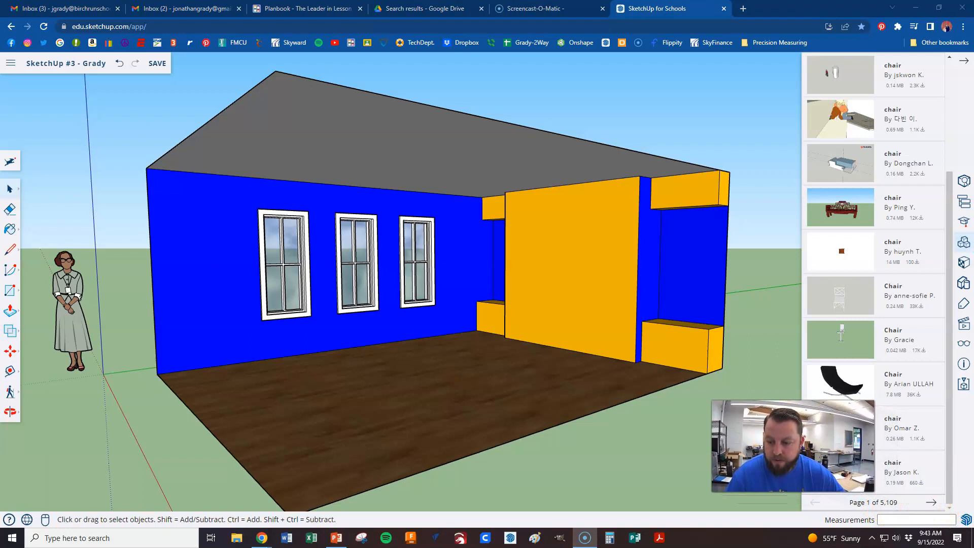
left_click(931, 503)
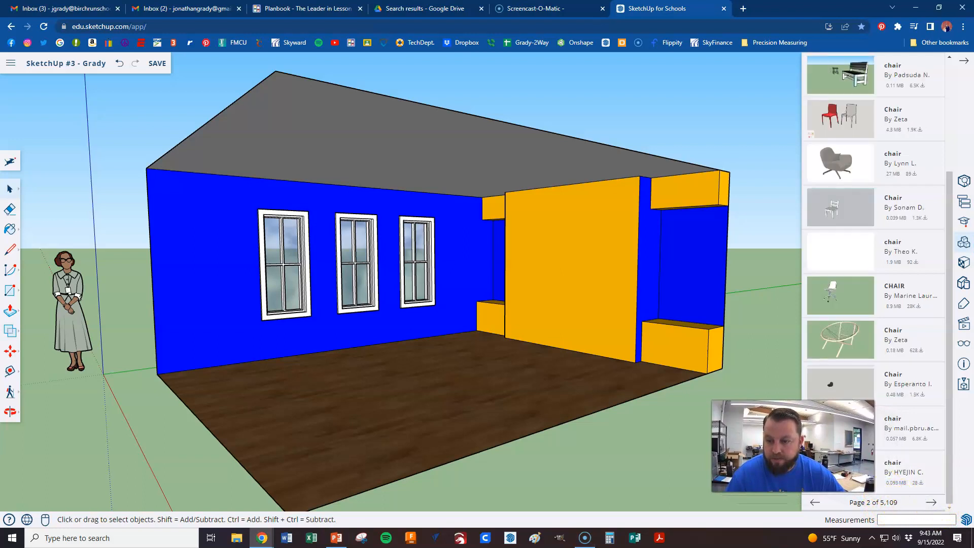
left_click(931, 503)
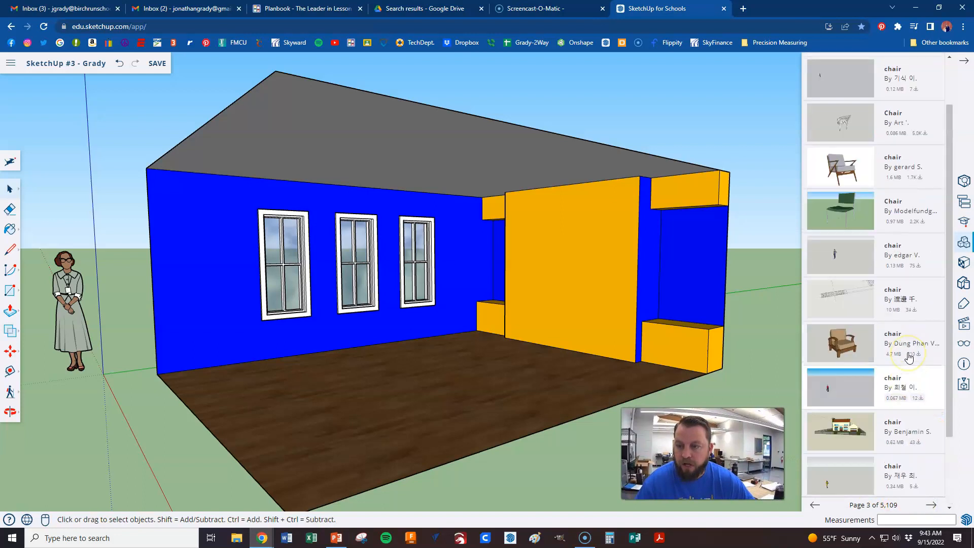
Search the 3D Warehouse for "recliner" and place the wooden-framed model with dark upholstery on the room's floor near the windows.
left_click(845, 105)
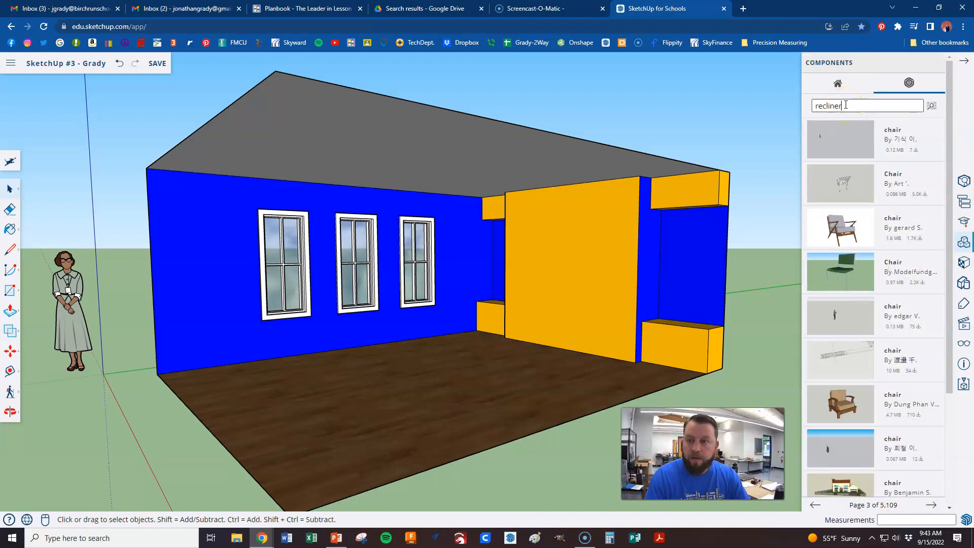
key("Return")
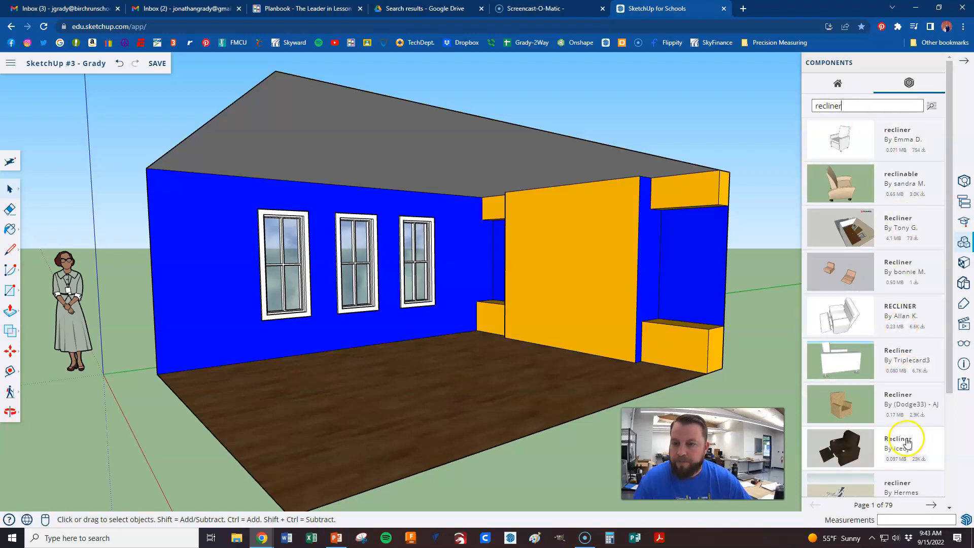
scroll(887, 253, "down", 3)
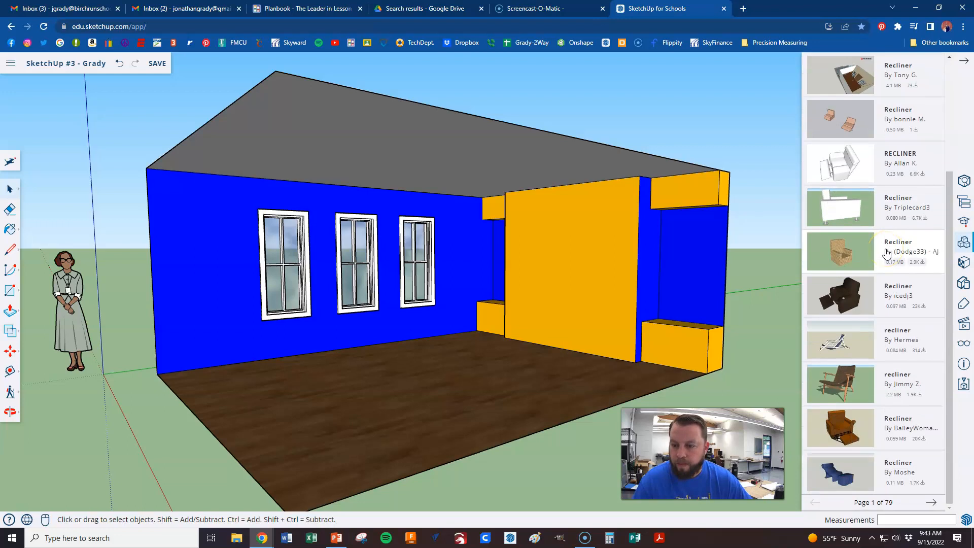
left_click(891, 383)
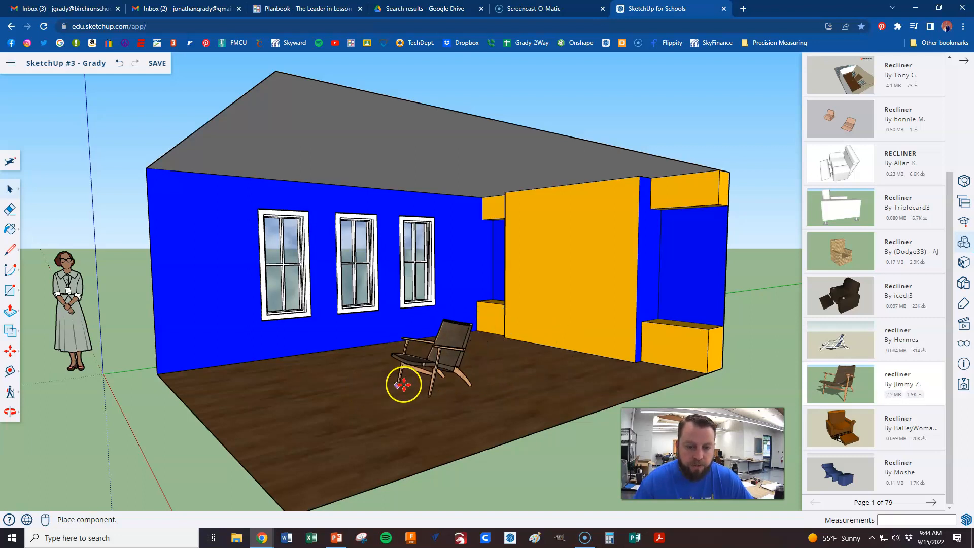
left_click(273, 400)
Move the recliner by a lower corner of its bounding box so that it rests on the wood floor.
middle_click_drag(274, 400, 290, 394)
key("m")
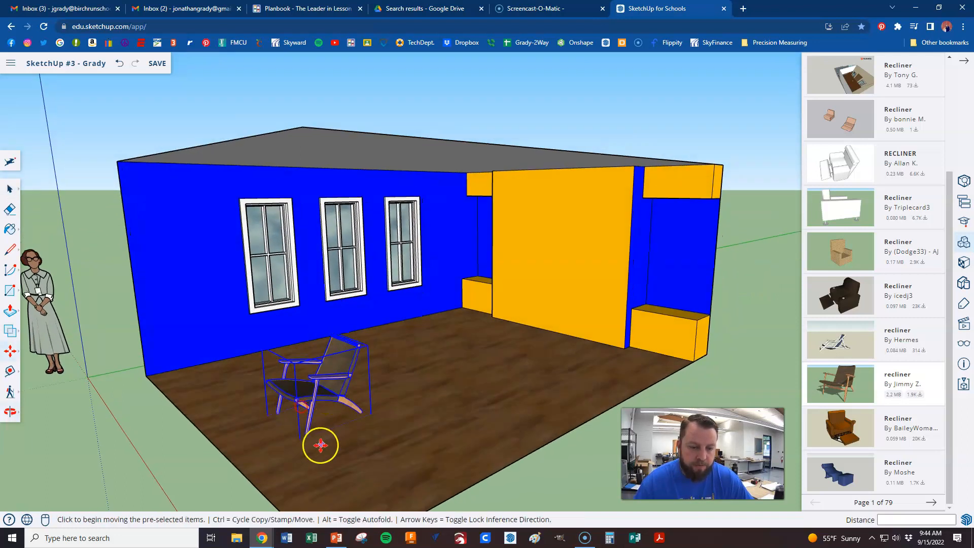
scroll(319, 443, "up", 8)
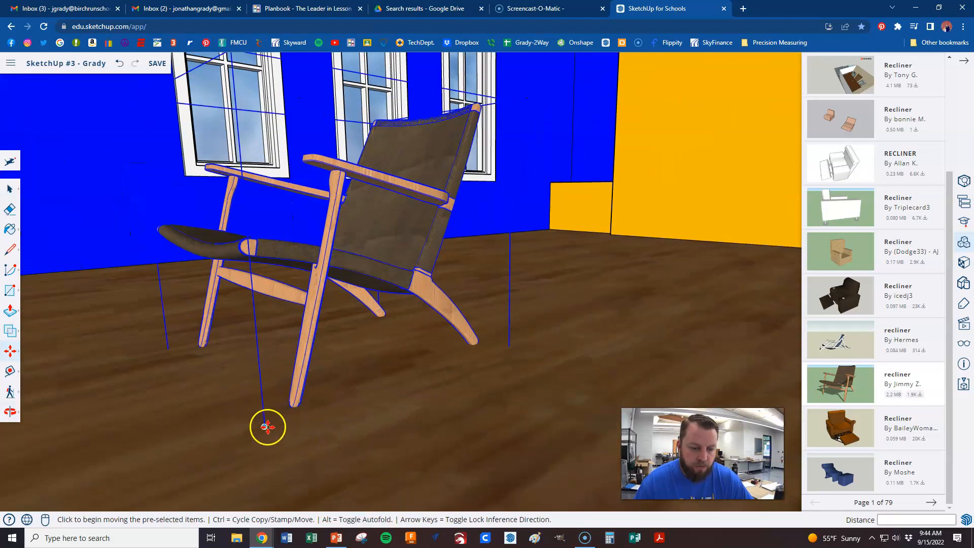
left_click(266, 425)
left_click(268, 394)
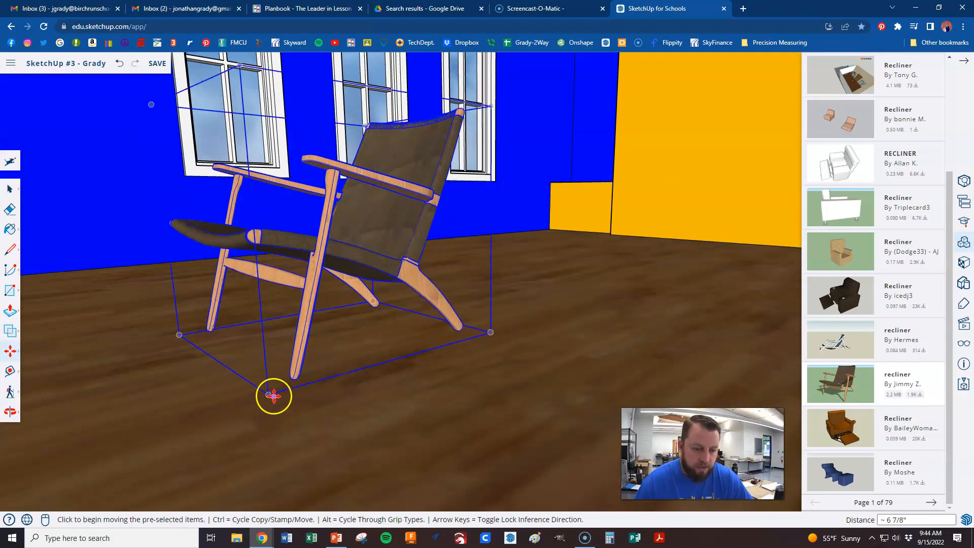
left_click(267, 394)
scroll(268, 393, "down", 3)
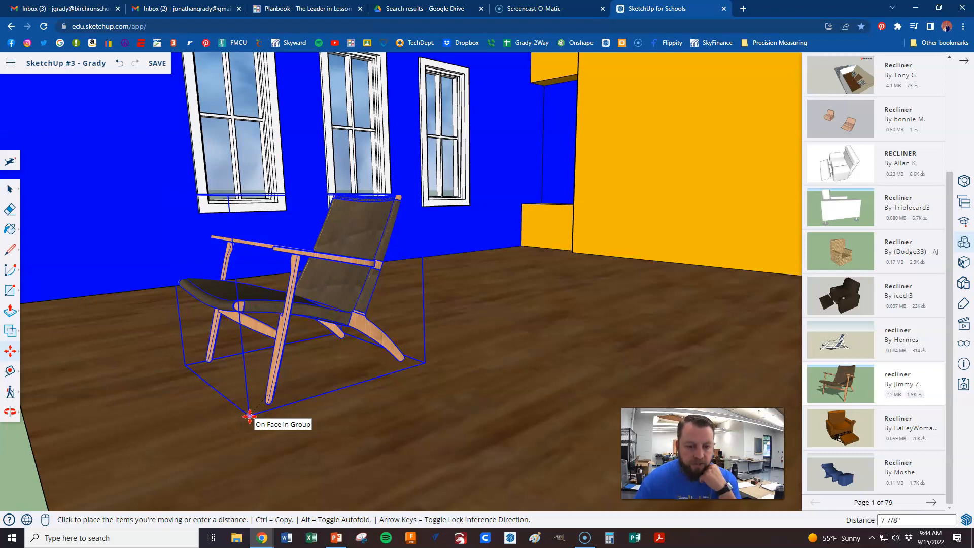
left_click(249, 415)
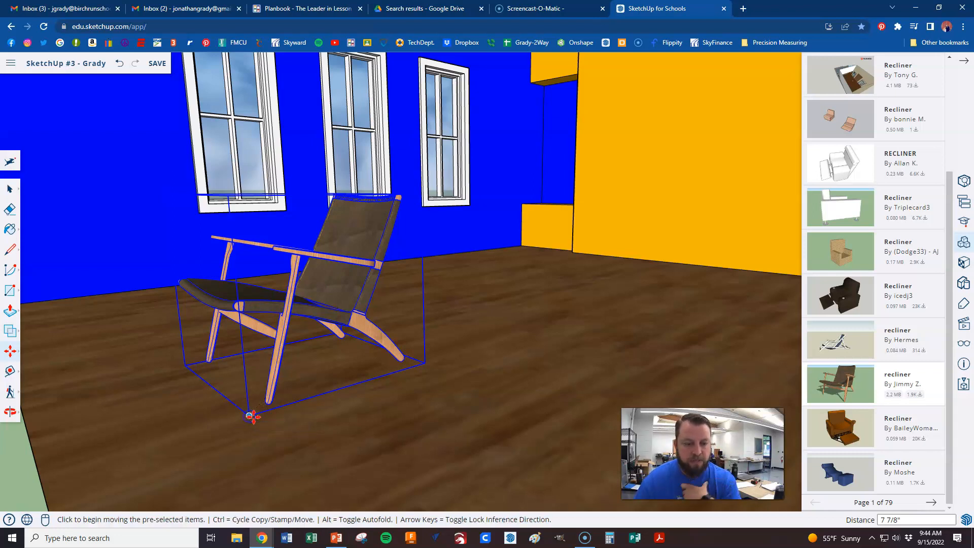
scroll(312, 388, "down", 3)
Rotate the recliner about 154 degrees around its vertical axis so it faces into the room.
middle_click_drag(317, 341, 331, 356)
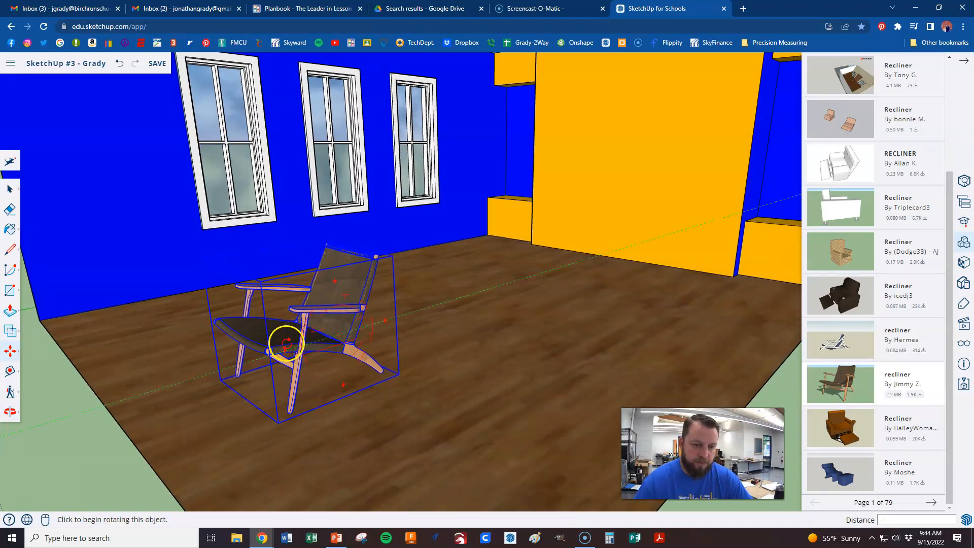
middle_click_drag(304, 315, 359, 408)
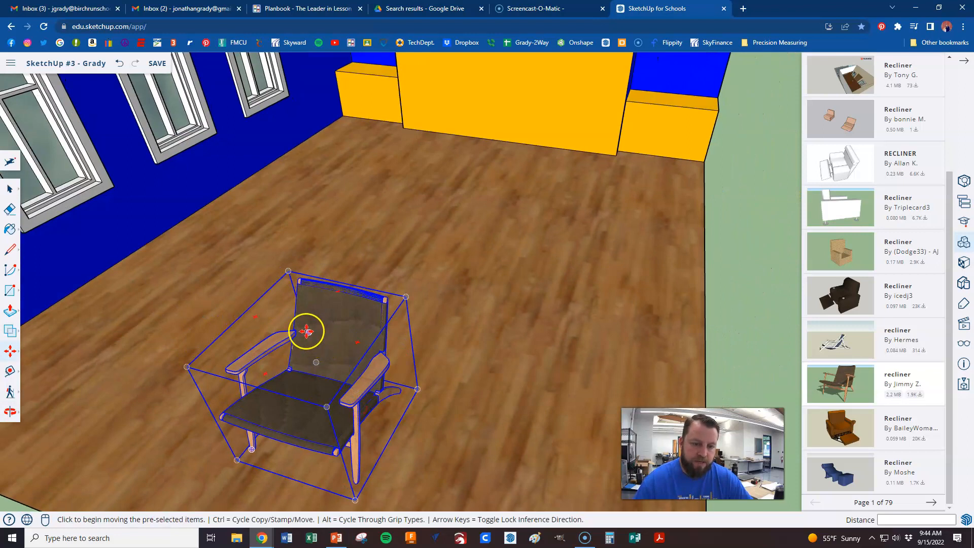
left_click(357, 341)
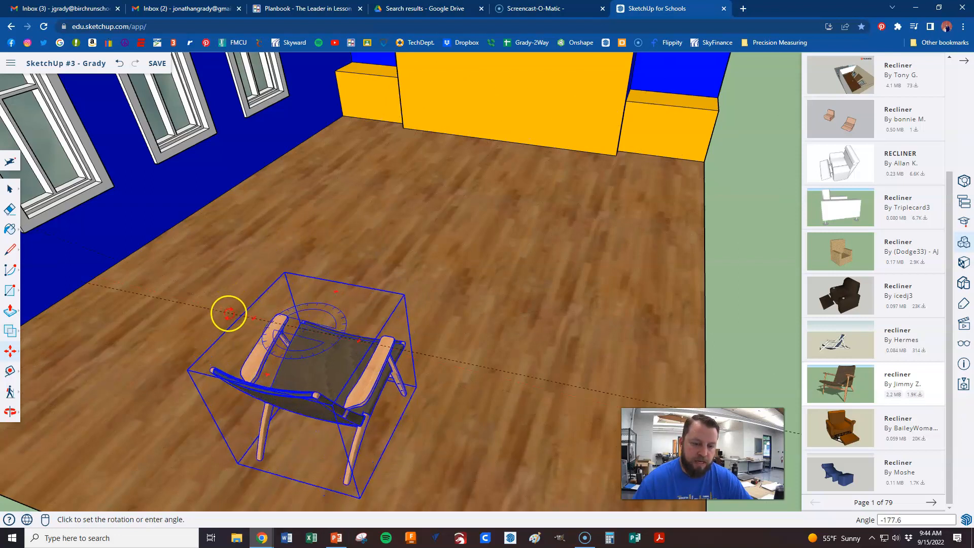
left_click(217, 281)
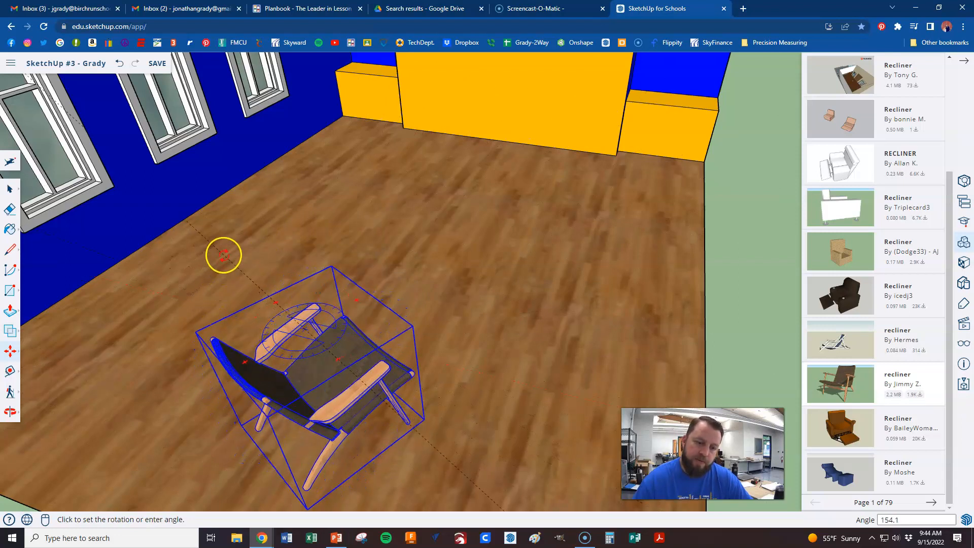
Move the recliner by a lower corner across the floor, closer to the blue window wall.
scroll(219, 254, "down", 5)
scroll(322, 352, "up", 5)
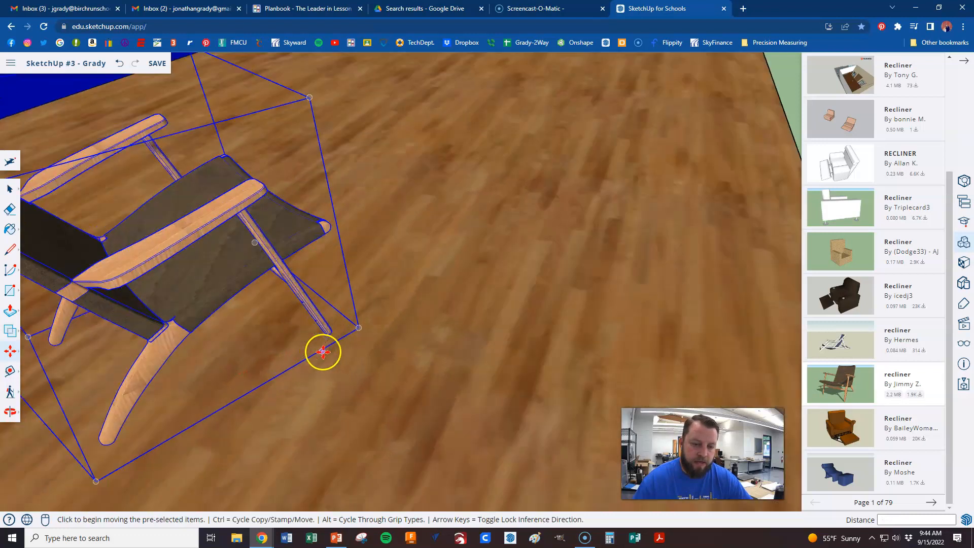
left_click(366, 333)
scroll(350, 324, "down", 5)
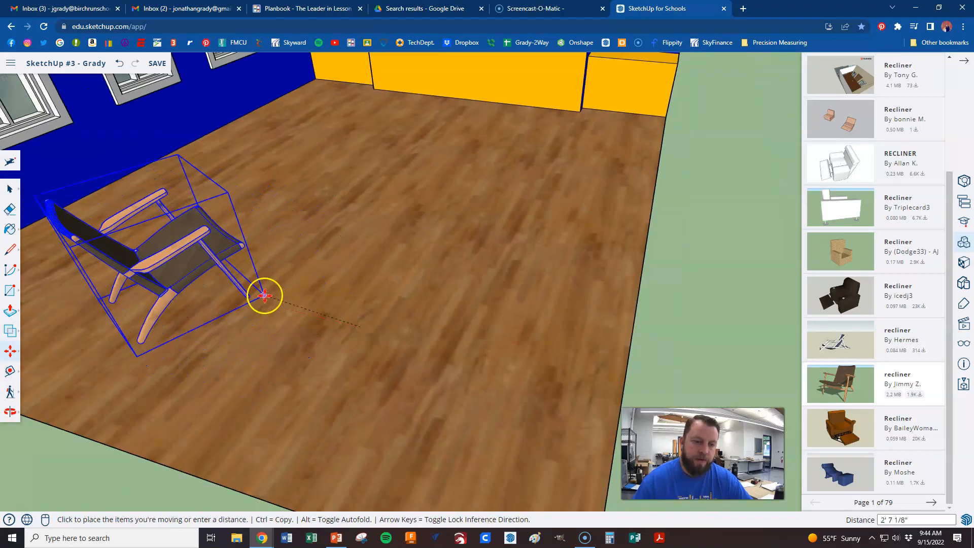
left_click(227, 276)
scroll(321, 317, "down", 3)
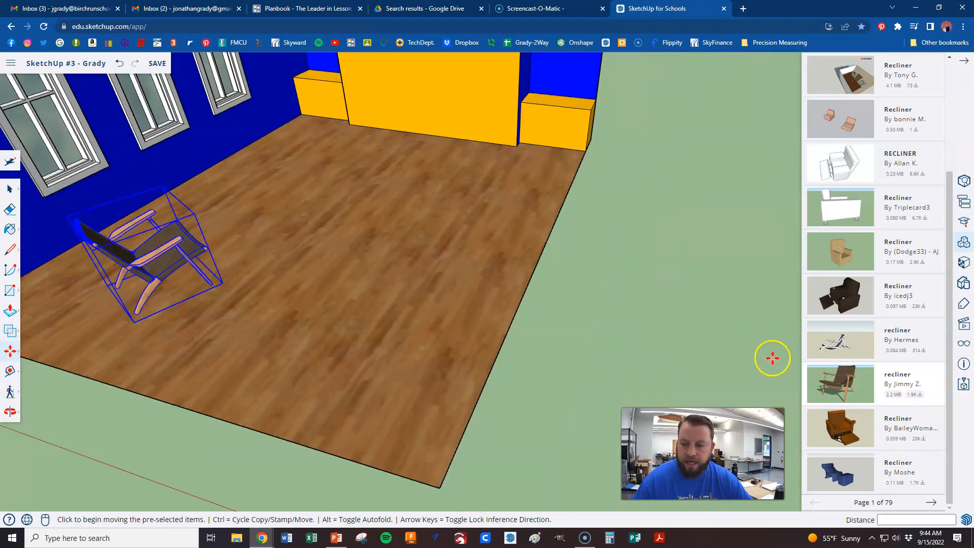
Place a second copy of the wooden-framed recliner on the floor beside the first and rotate it around its vertical axis.
left_click(889, 381)
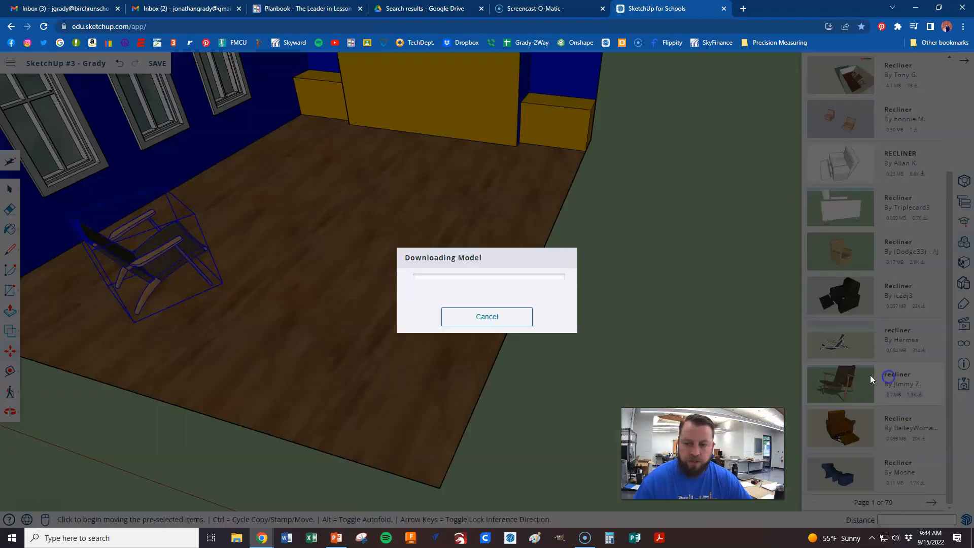
left_click(288, 335)
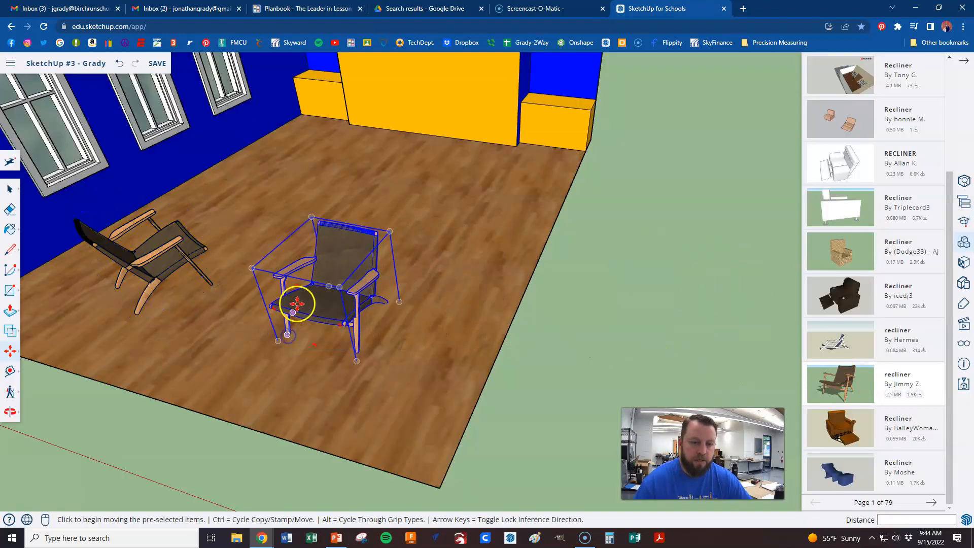
scroll(294, 305, "up", 2)
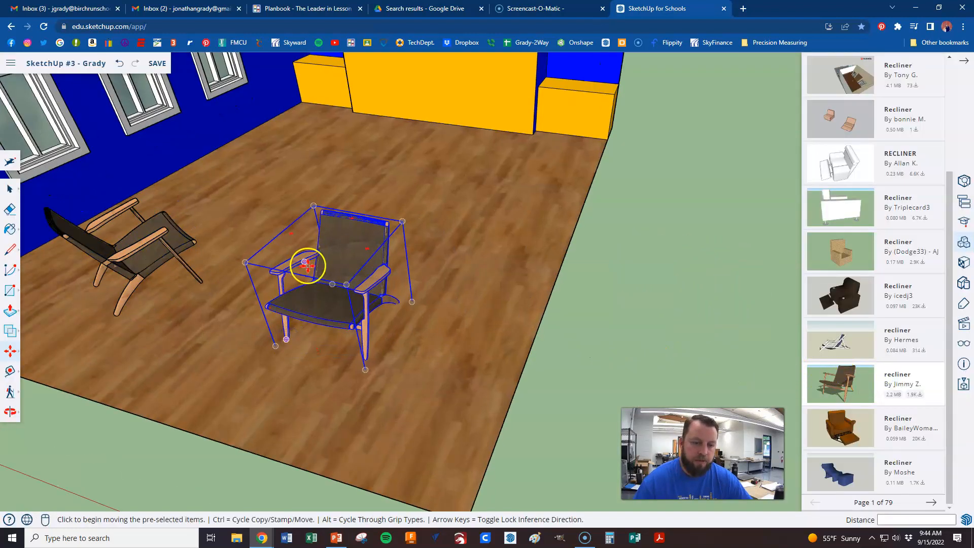
left_click(352, 217)
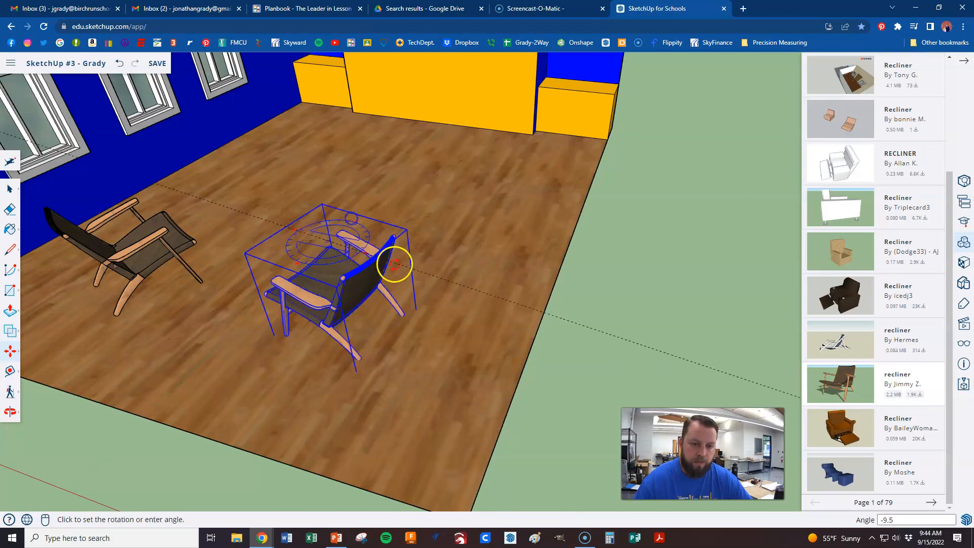
left_click(305, 348)
Move the second recliner by a lower corner of its bounding box so that it rests on the wood floor.
middle_click_drag(431, 376, 417, 239)
scroll(370, 264, "up", 3)
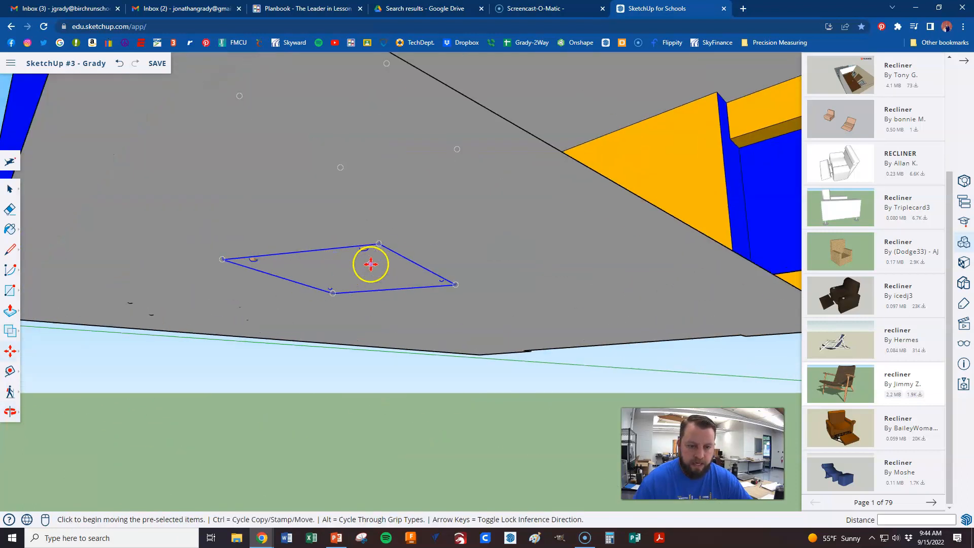
left_click(384, 237)
middle_click_drag(378, 244, 389, 387)
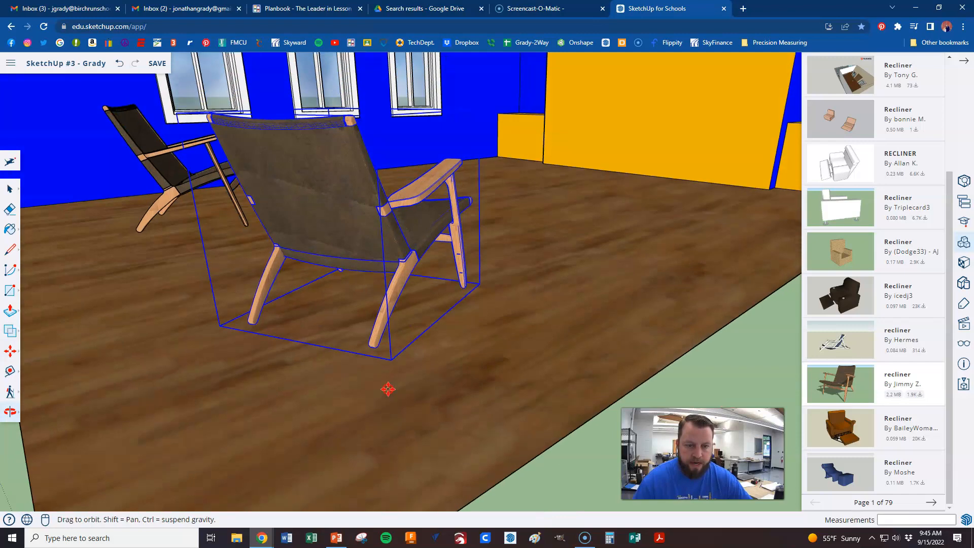
left_click(348, 350)
Reposition the second recliner across the floor, leaving room for a table between the two chairs.
middle_click_drag(330, 372, 434, 391)
left_click(461, 455)
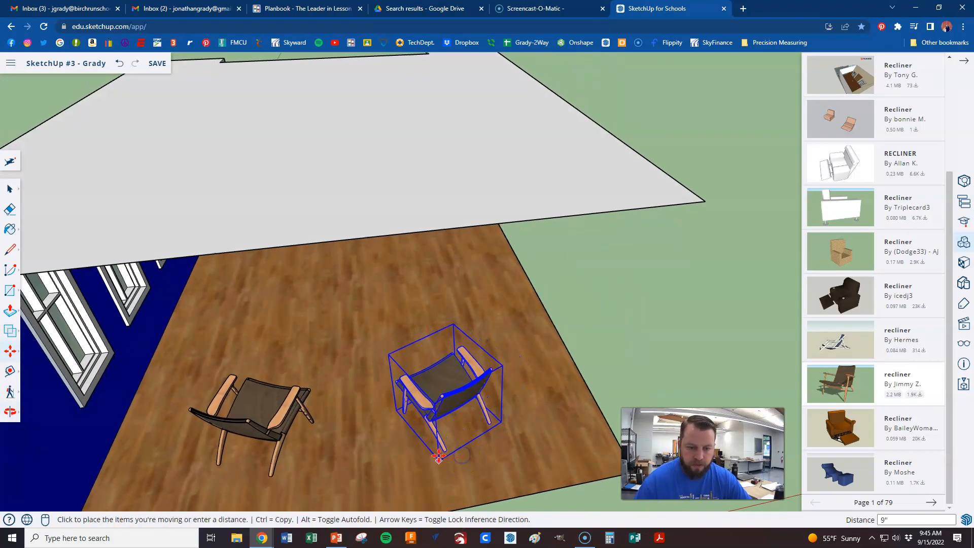
left_click(473, 421)
scroll(472, 421, "down", 3)
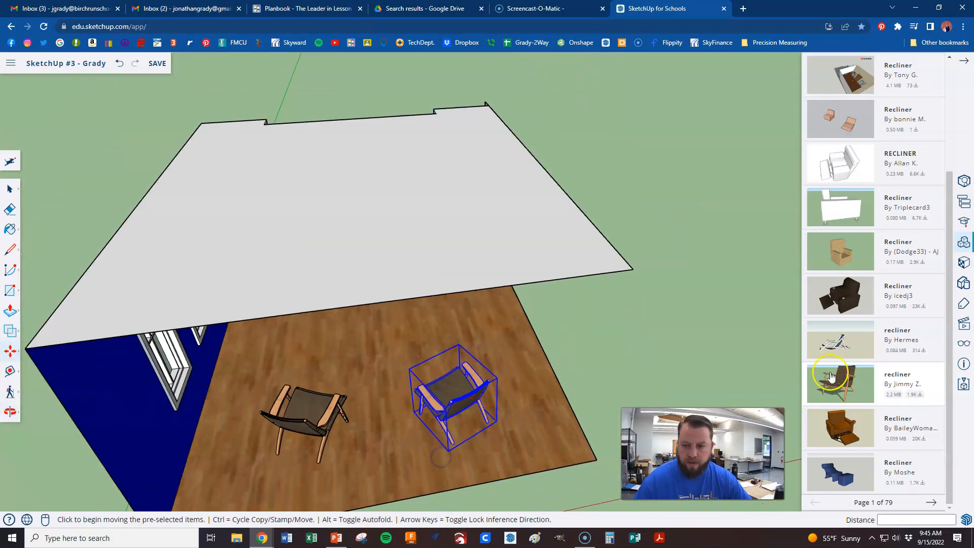
Search the 3D Warehouse for "end table" and browse the first five result pages for a suitable model.
scroll(913, 147, "up", 3)
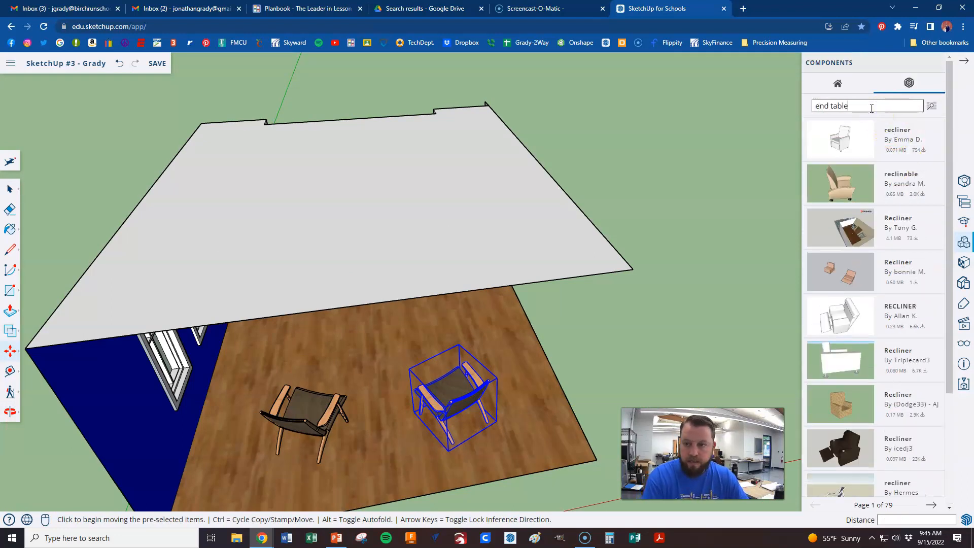
key("Return")
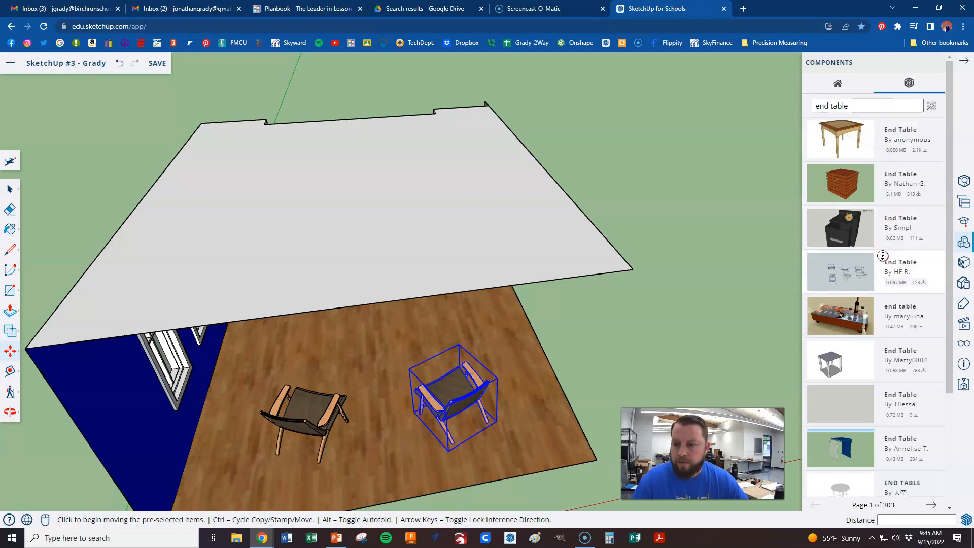
scroll(884, 254, "down", 3)
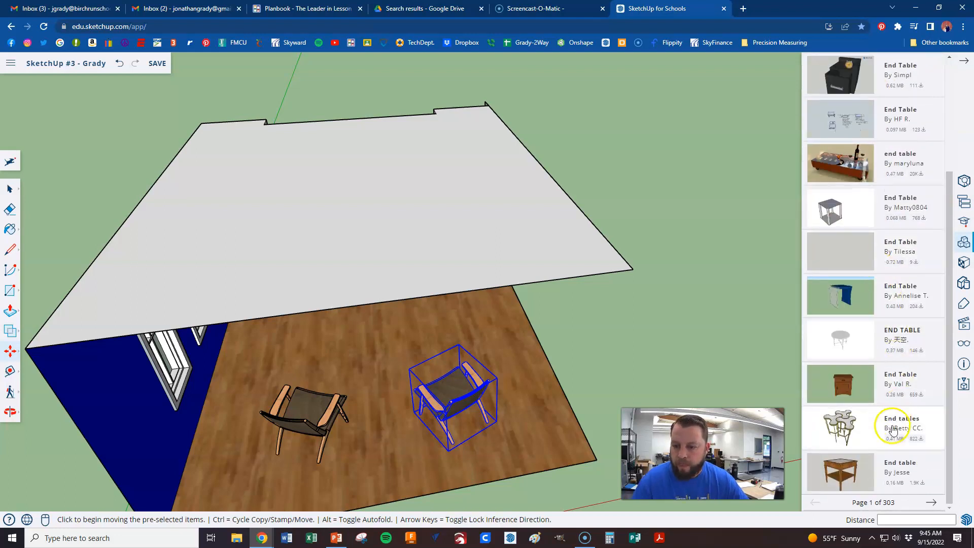
left_click(932, 500)
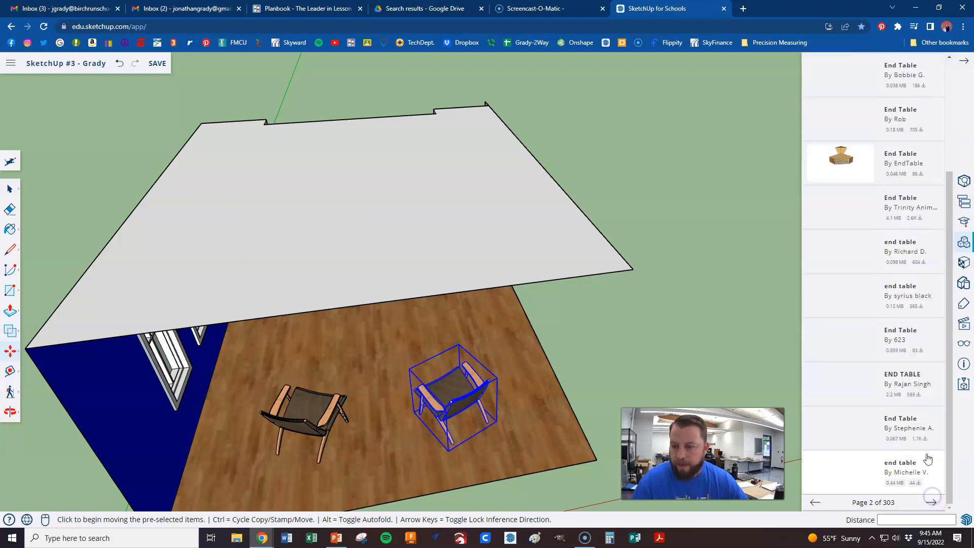
scroll(887, 259, "up", 3)
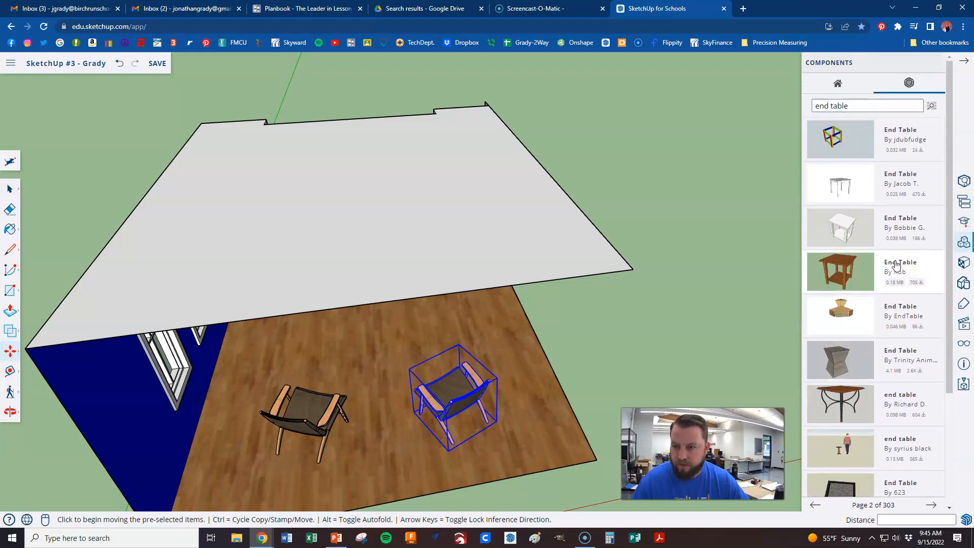
scroll(897, 264, "down", 3)
left_click(930, 501)
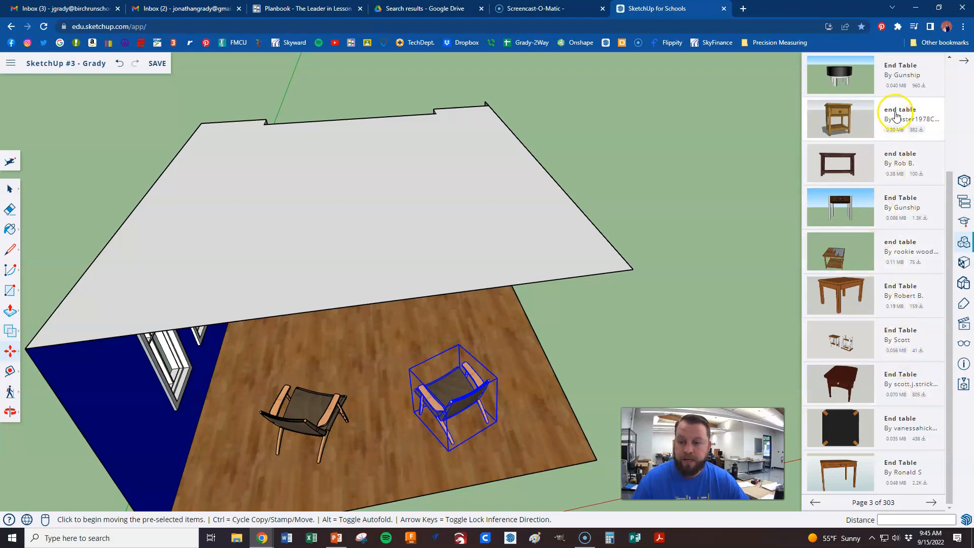
left_click(931, 501)
left_click(897, 164)
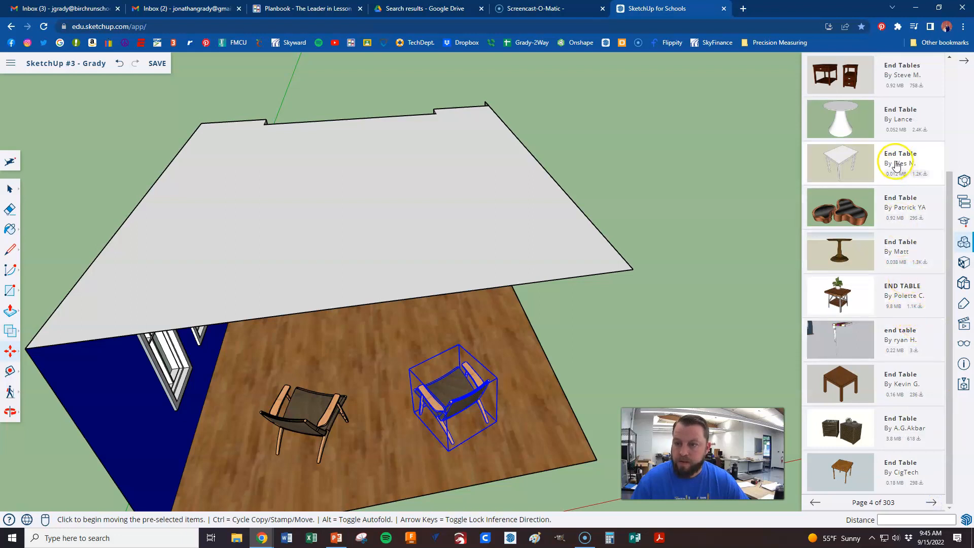
left_click(930, 499)
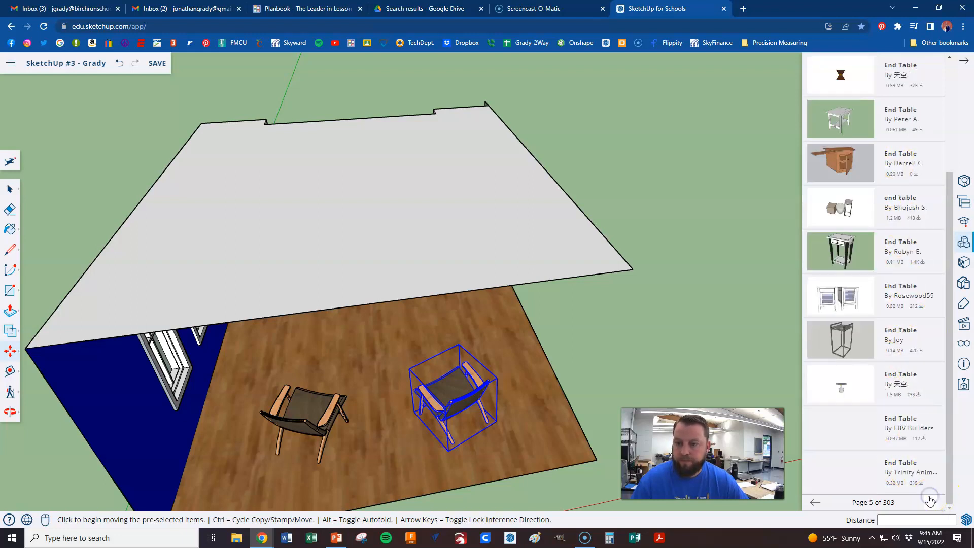
Import the end table with a potted plant on top from results page 4 and place it near the two recliners.
left_click(813, 504)
left_click(816, 299)
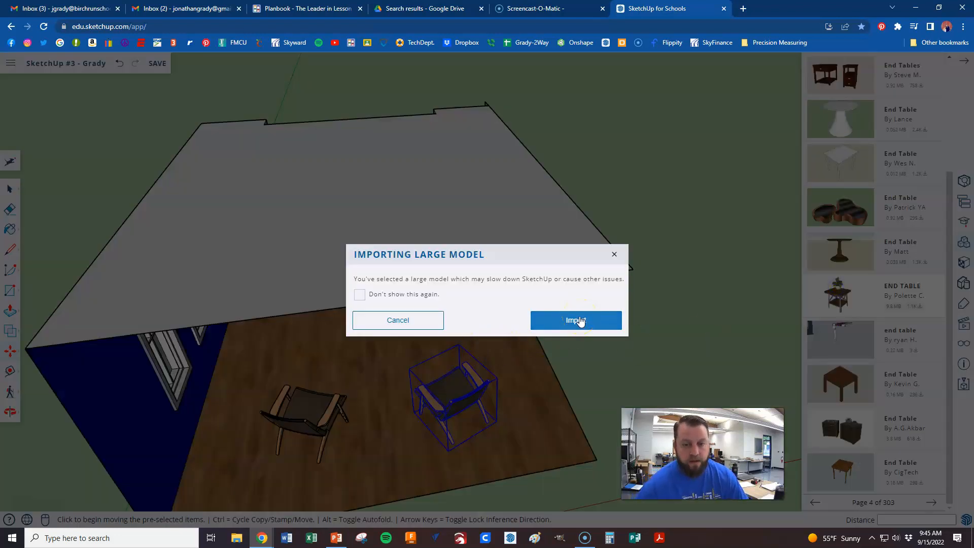
left_click(578, 320)
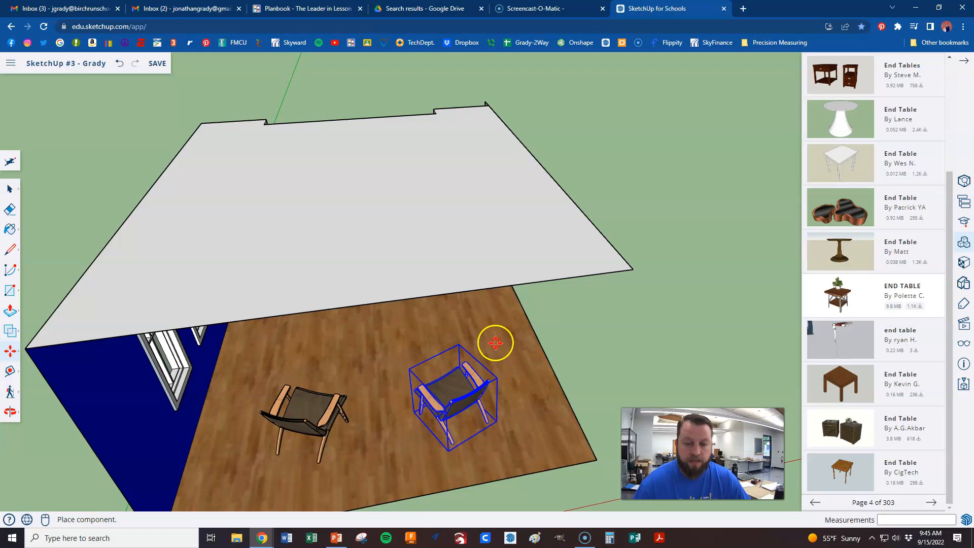
scroll(495, 343, "down", 3)
middle_click_drag(495, 343, 359, 215)
scroll(378, 399, "up", 3)
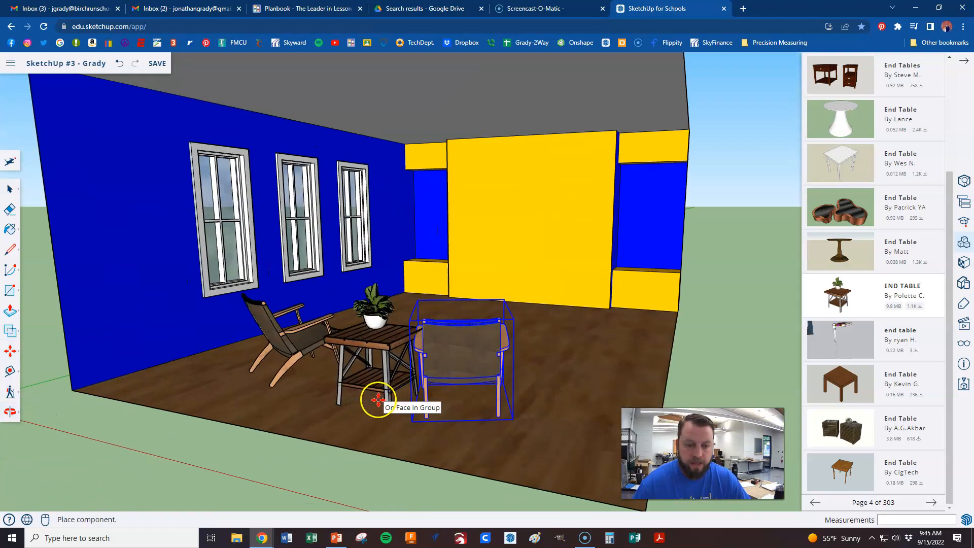
scroll(379, 400, "up", 3)
left_click(360, 403)
Move the end table by a lower corner across the floor so that it stands between the two recliners.
middle_click_drag(319, 307, 458, 413)
left_click_drag(445, 457, 424, 450)
middle_click_drag(425, 450, 416, 402)
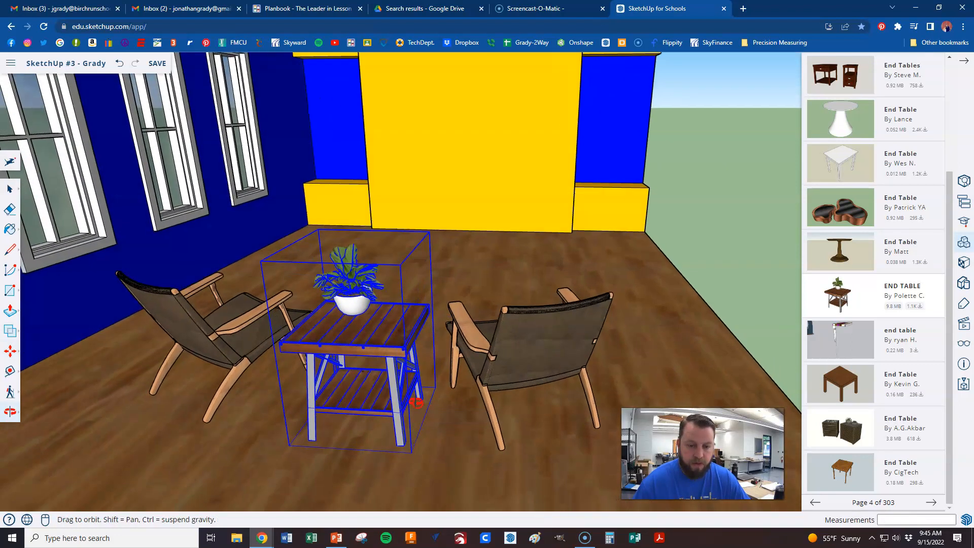
scroll(412, 452, "up", 3)
left_click_drag(412, 454, 405, 454)
scroll(405, 454, "down", 10)
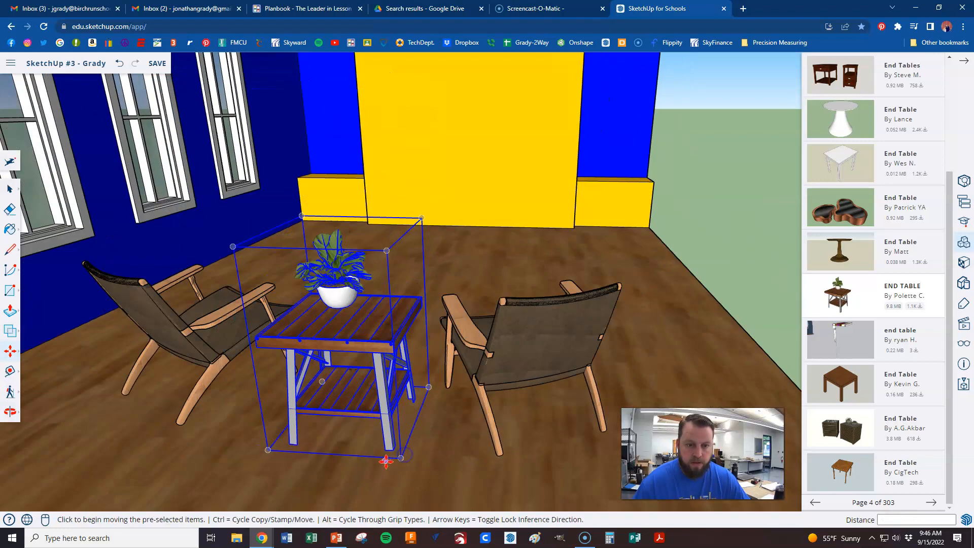
Search the 3D Warehouse for "tv" and browse the results.
scroll(857, 152, "up", 3)
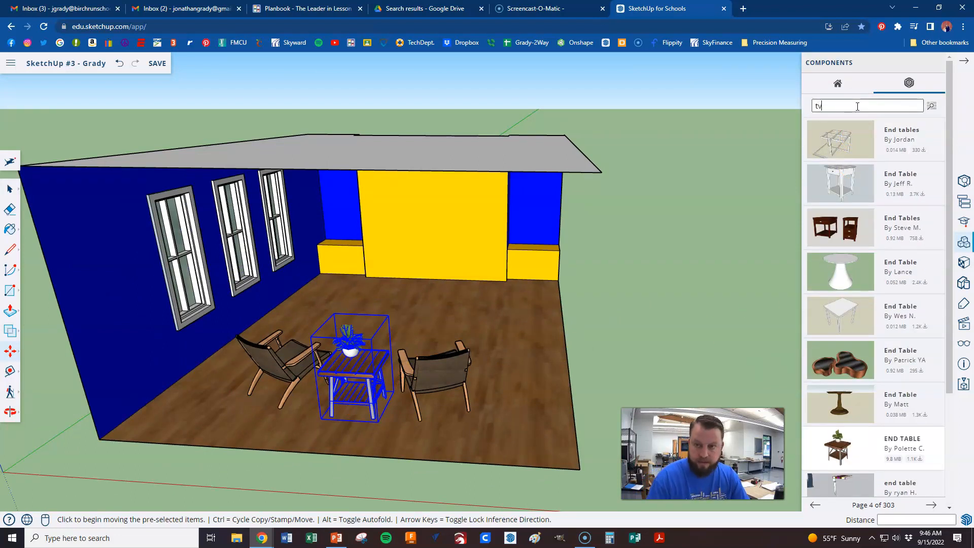
key("Return")
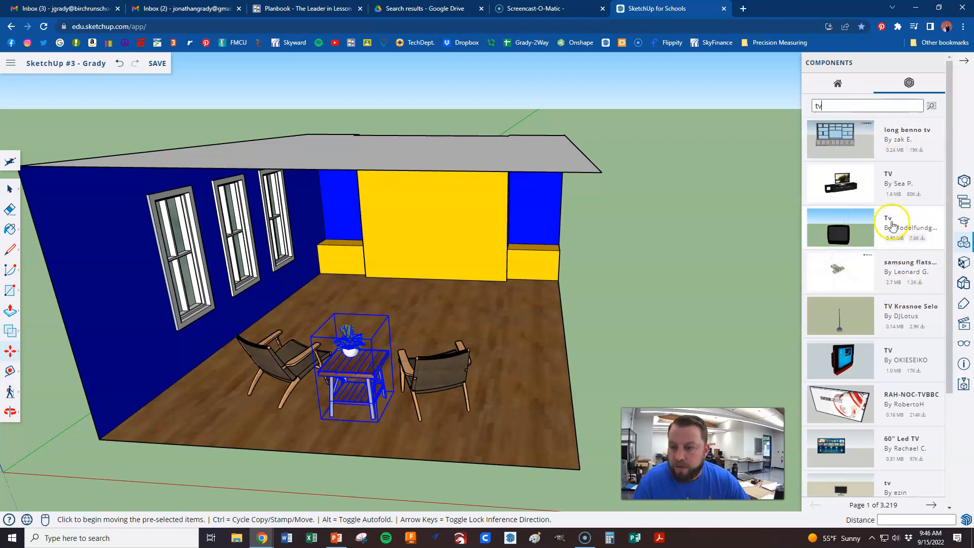
scroll(893, 226, "down", 3)
Search the 3D Warehouse for "flat screen" and place the black flat screen television model on the room's floor.
scroll(890, 218, "up", 3)
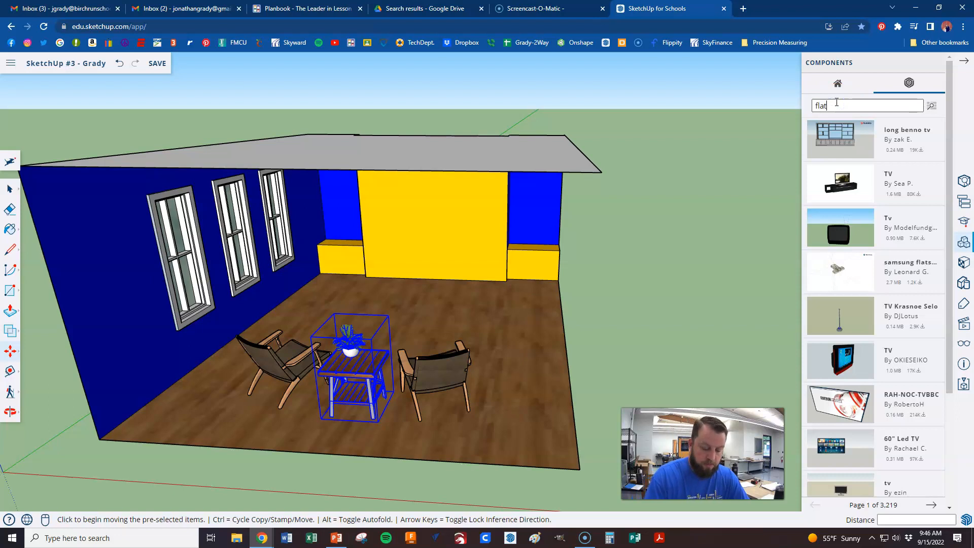
key("Return")
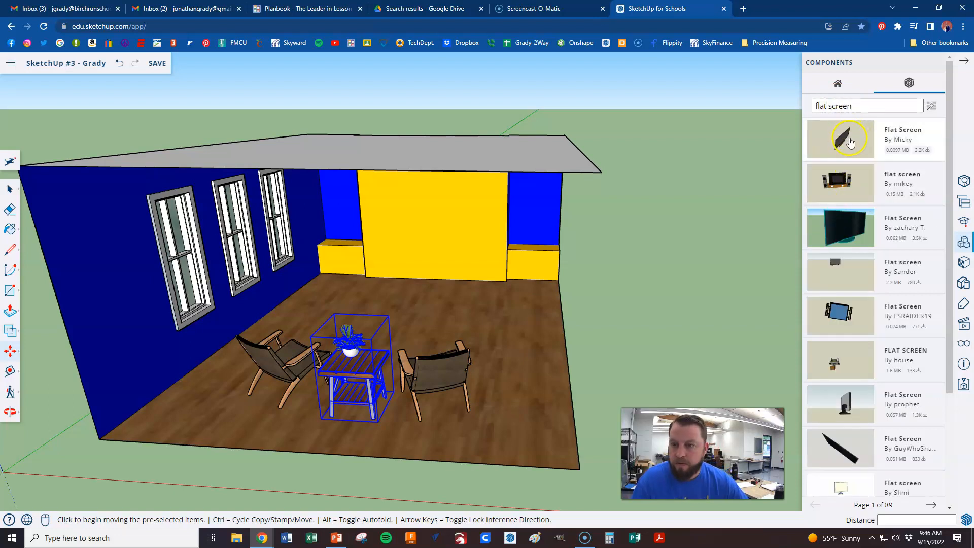
scroll(887, 254, "down", 3)
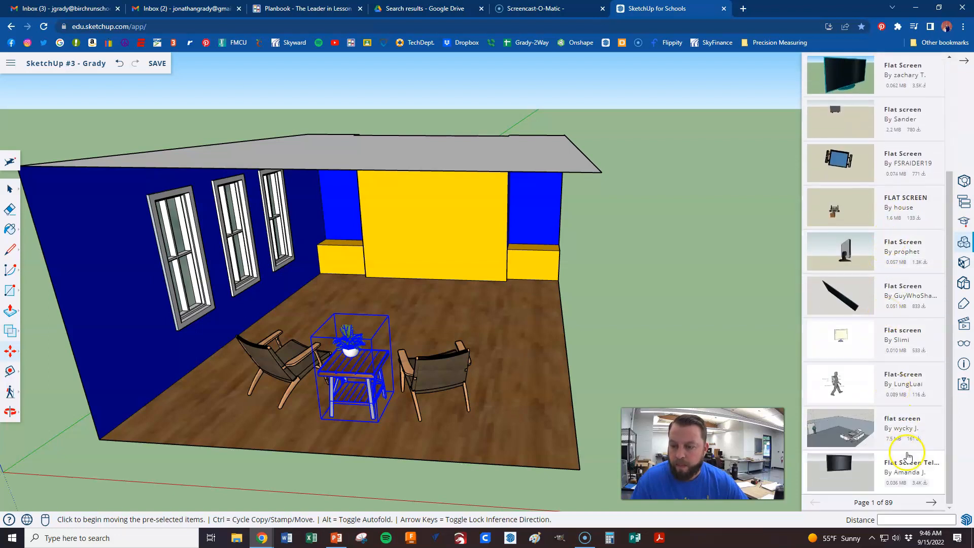
left_click(852, 473)
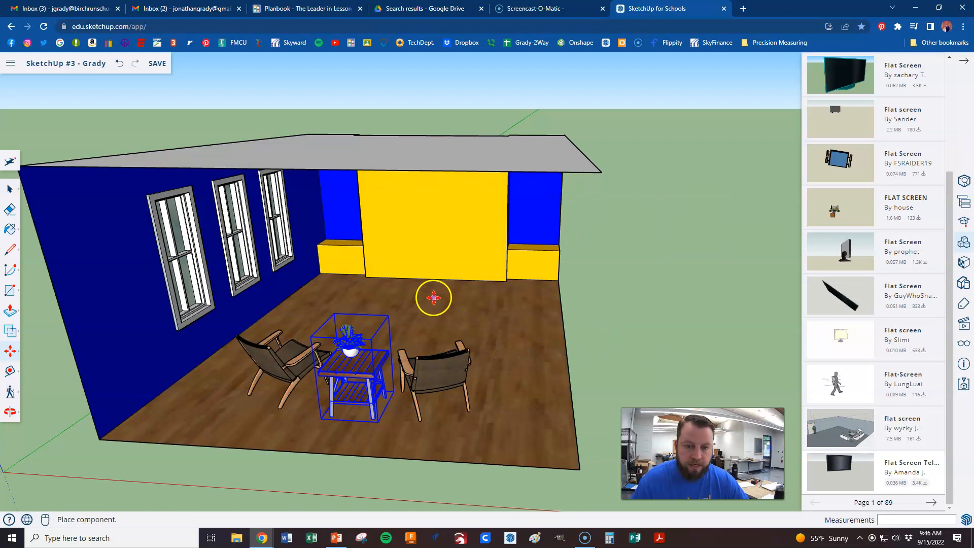
scroll(460, 359, "up", 2)
left_click(527, 401)
Move the flat screen TV by its lower rear corner up onto the face of the yellow wall section.
middle_click_drag(559, 348, 362, 225)
scroll(487, 277, "down", 3)
scroll(589, 276, "up", 3)
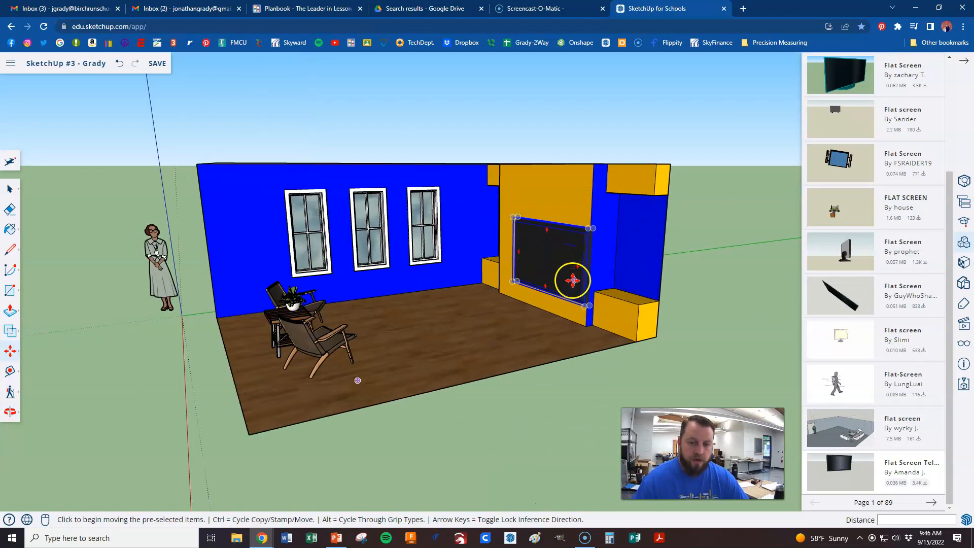
scroll(584, 279, "up", 10)
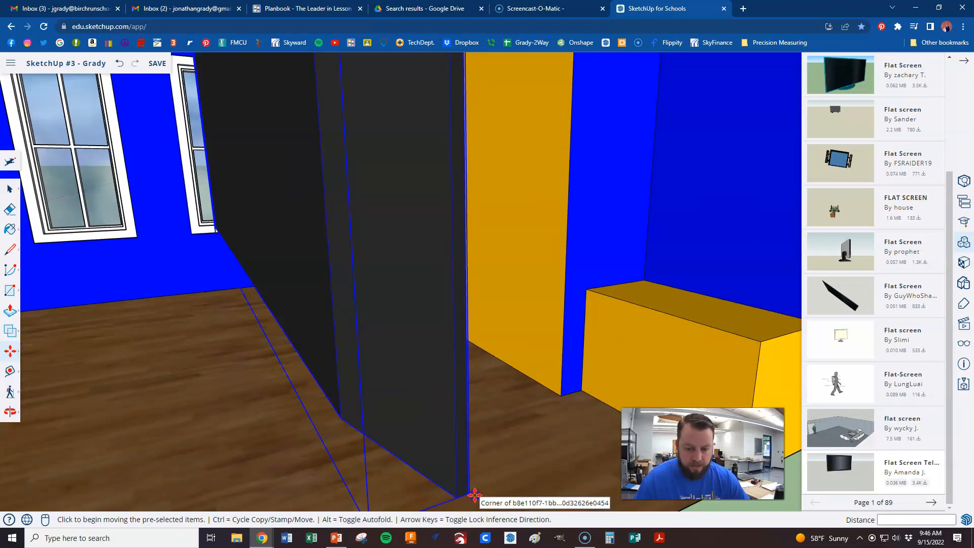
left_click(474, 494)
scroll(472, 482, "down", 5)
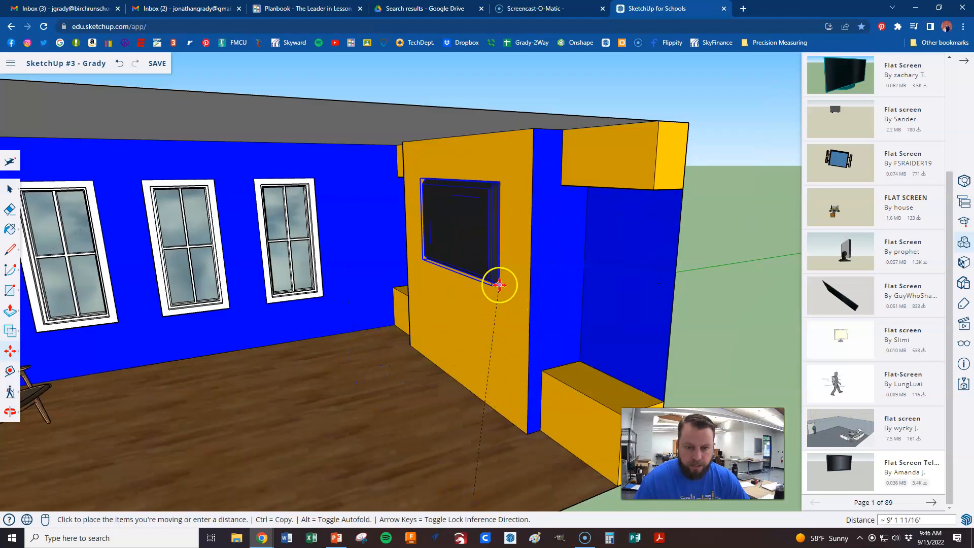
left_click(497, 284)
Examine the TV on the yellow wall from several angles to check how it sits against the wall.
scroll(484, 231, "up", 6)
middle_click_drag(494, 245, 335, 269)
middle_click_drag(512, 292, 422, 296)
middle_click_drag(244, 280, 454, 246)
middle_click_drag(203, 249, 314, 253)
scroll(193, 271, "down", 4)
middle_click_drag(202, 284, 276, 222)
scroll(390, 217, "down", 4)
middle_click_drag(177, 300, 231, 286)
scroll(259, 275, "up", 4)
middle_click_drag(448, 240, 387, 267)
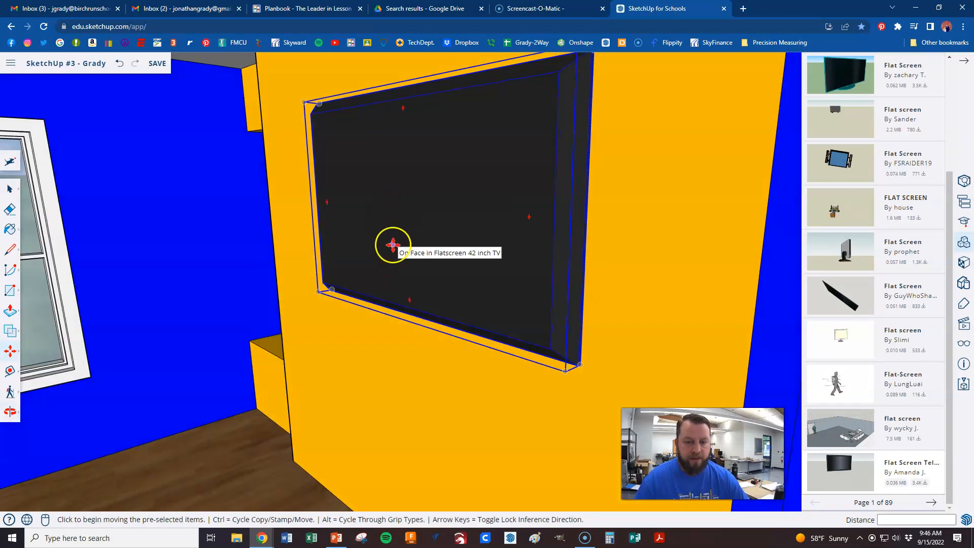
Flip the flat screen TV on the yellow wall along the component's red axis.
key("space")
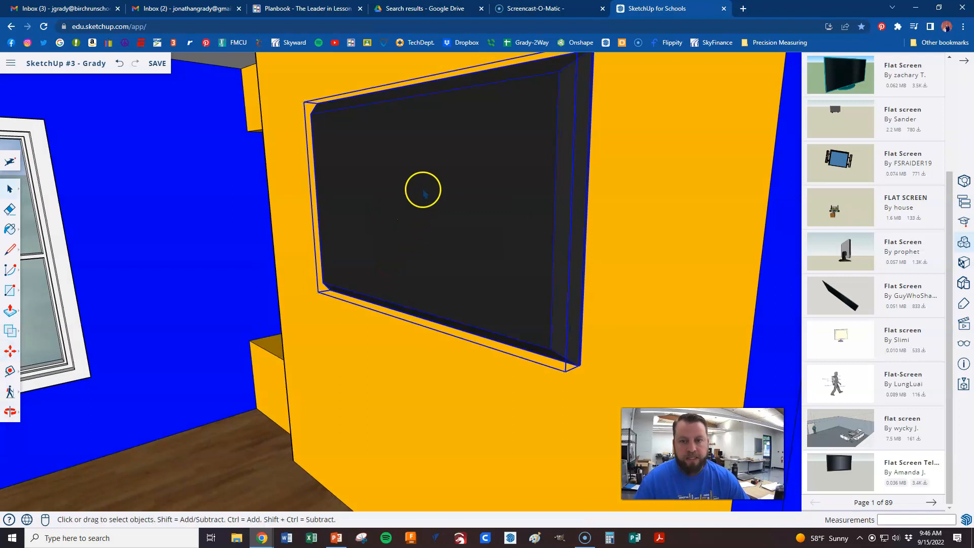
scroll(432, 229, "down", 5)
middle_click_drag(439, 264, 439, 239)
scroll(439, 239, "down", 3)
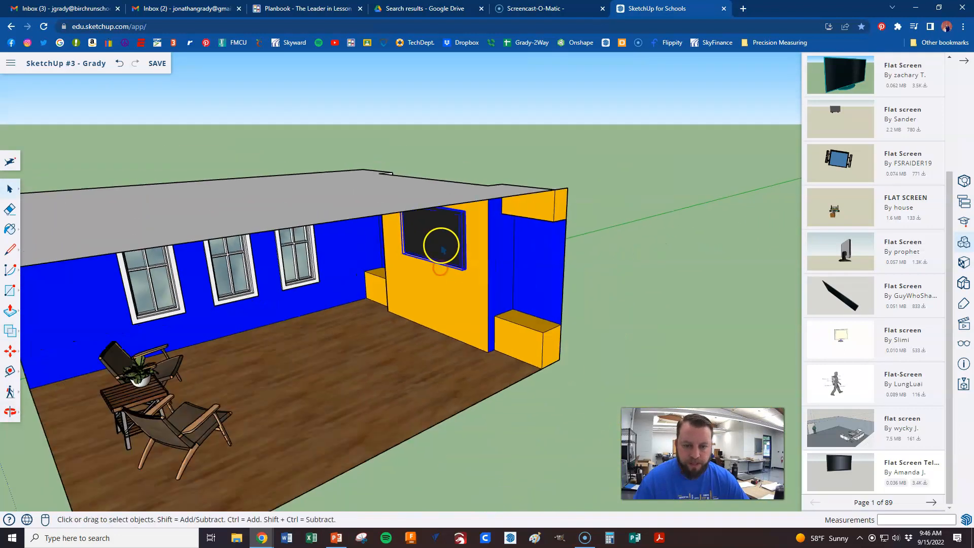
scroll(439, 237, "up", 4)
right_click(440, 239)
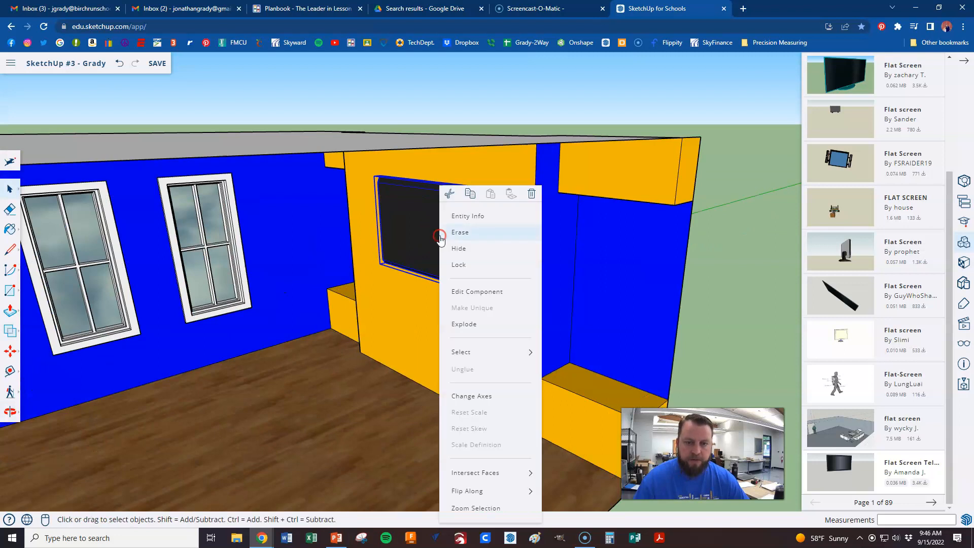
mouse_move(481, 492)
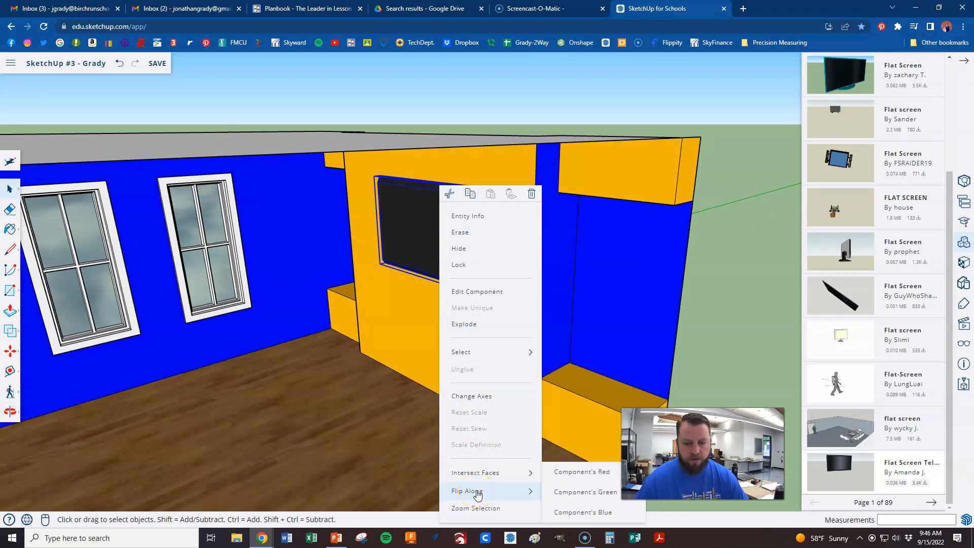
left_click(578, 476)
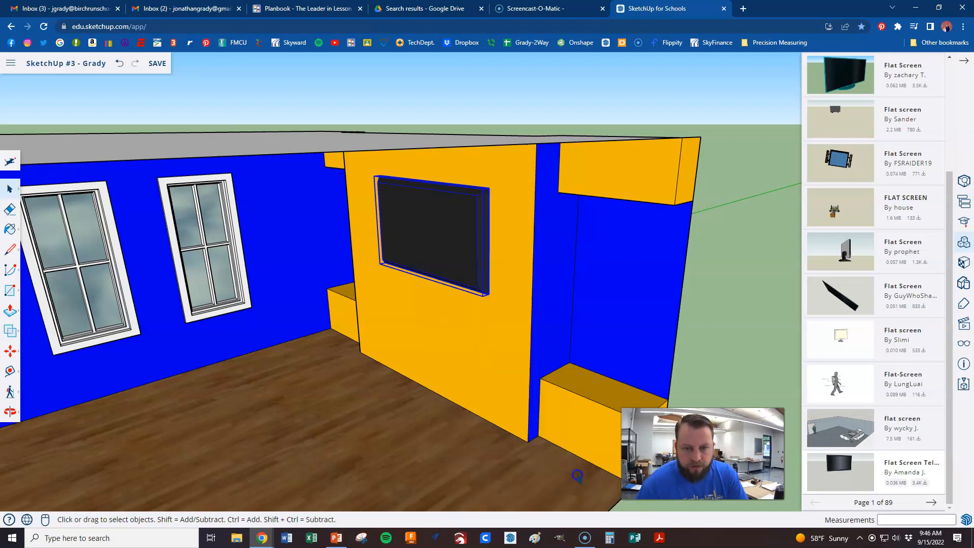
Flip the TV along the component's green axis to turn its screen toward the room.
right_click(428, 226)
mouse_move(509, 495)
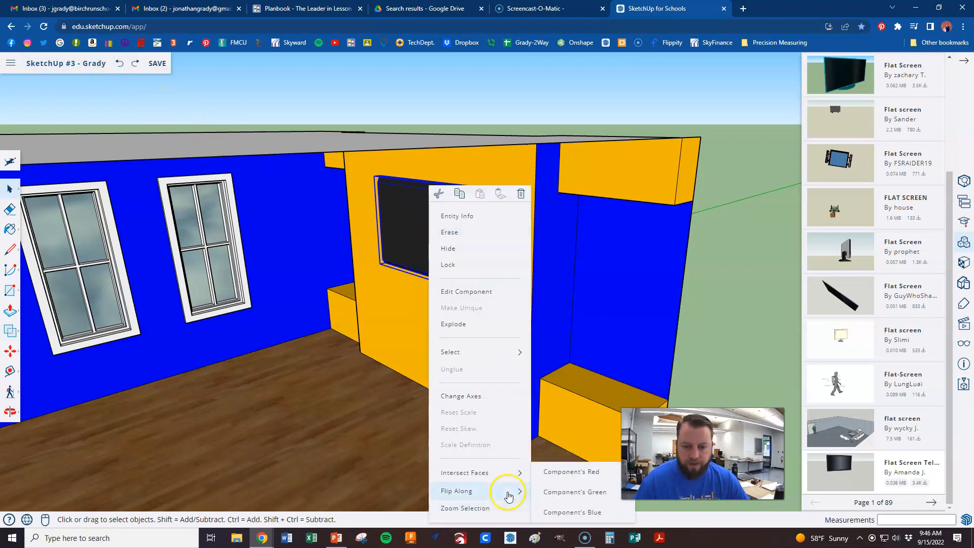
left_click(575, 492)
scroll(457, 203, "up", 8)
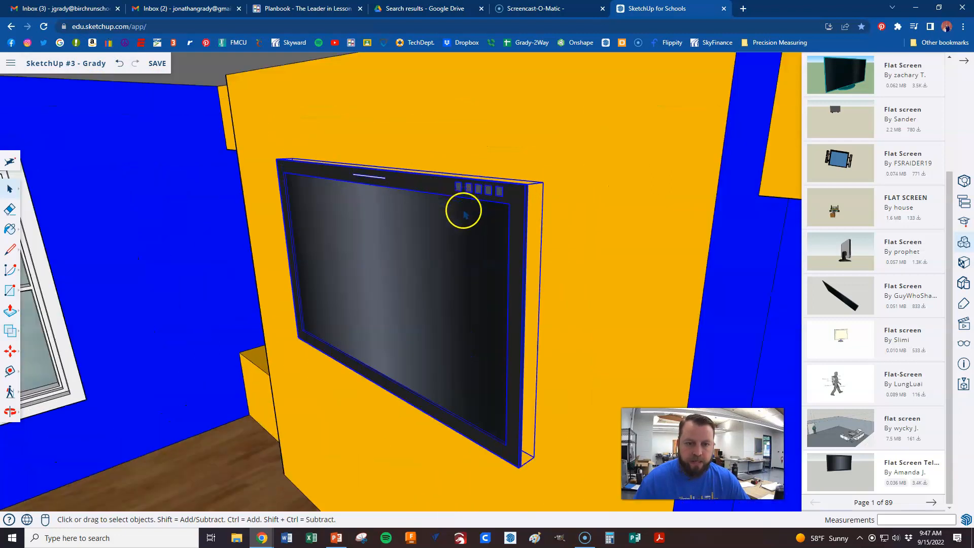
scroll(431, 235, "down", 3)
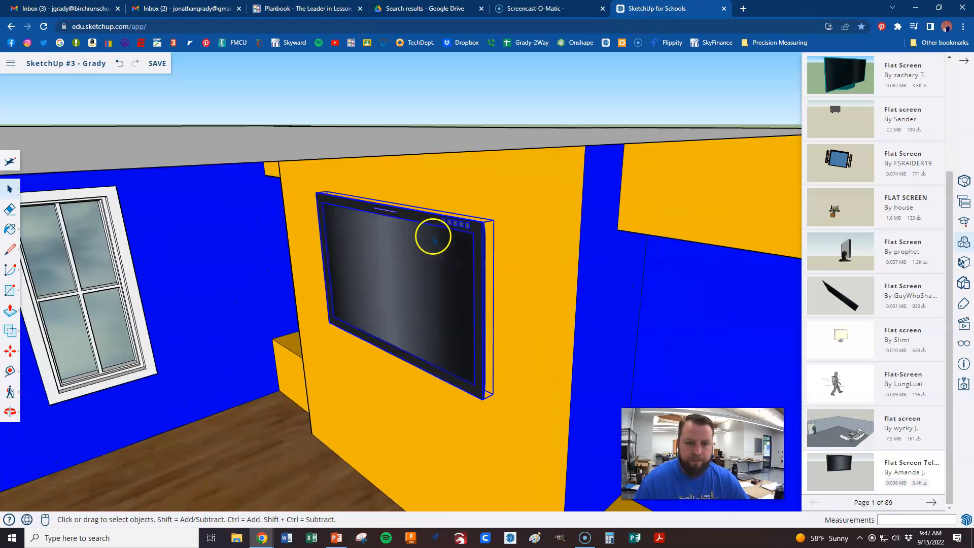
scroll(437, 250, "down", 1)
Flip the TV along the component's blue axis to bring its row of controls to the lower edge.
right_click(405, 287)
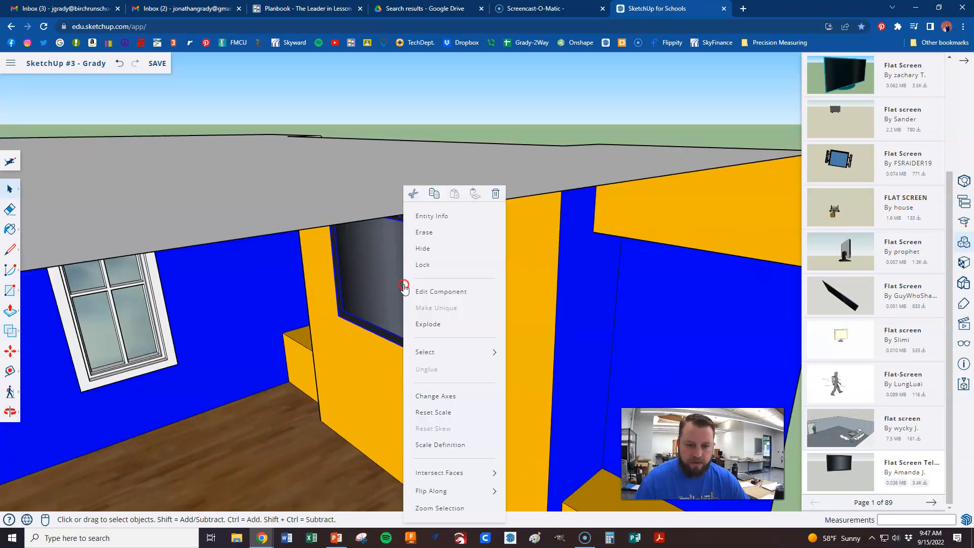
mouse_move(439, 491)
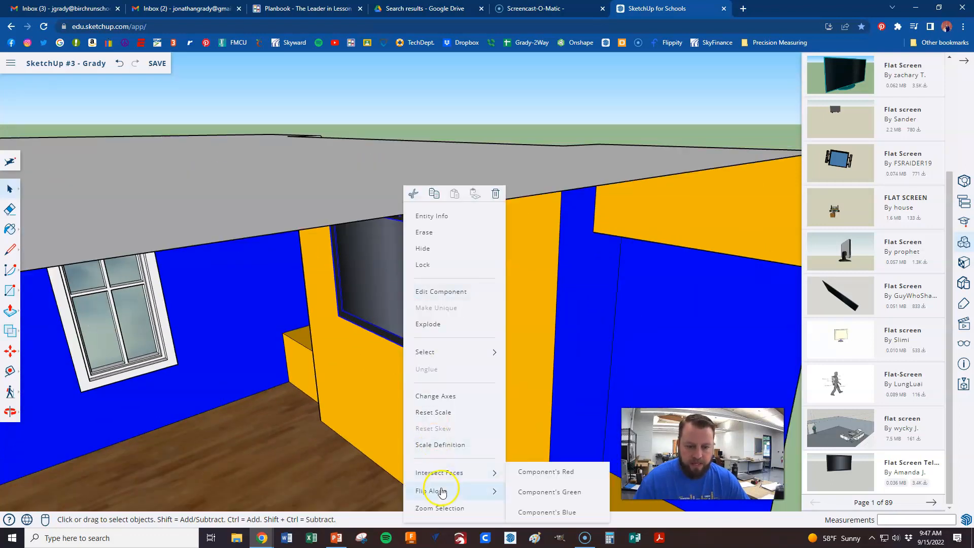
left_click(545, 511)
scroll(420, 324, "up", 3)
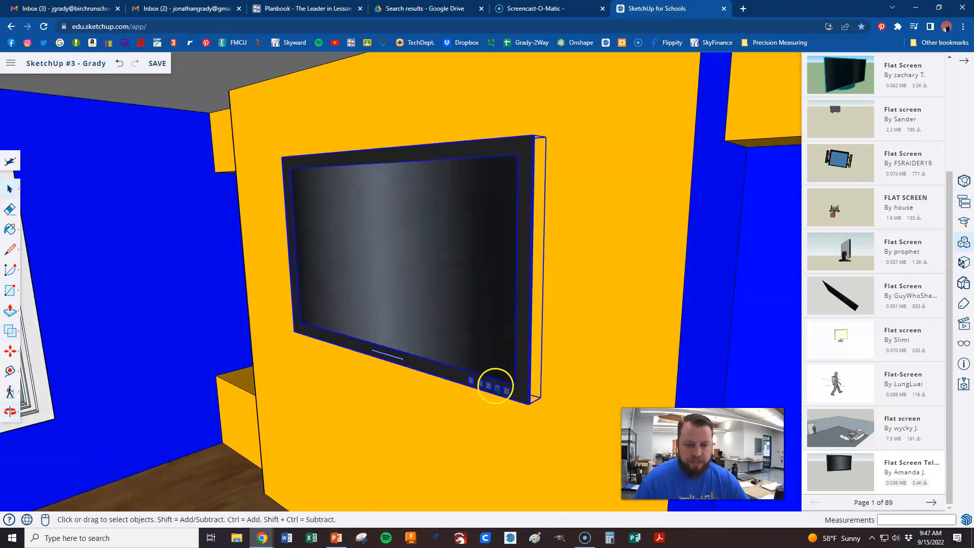
scroll(495, 386, "down", 6)
Examine the whole furnished room from the open side, including the chairs, windows and wall-mounted TV.
middle_click(439, 337)
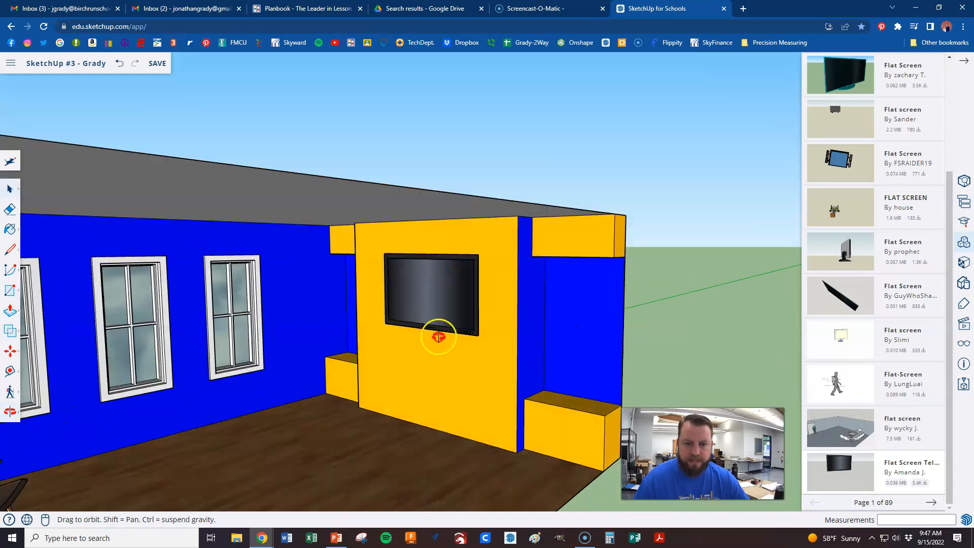
middle_click_drag(439, 337, 506, 278)
scroll(502, 294, "down", 6)
scroll(533, 234, "up", 3)
middle_click_drag(501, 349, 514, 318)
scroll(578, 288, "down", 4)
scroll(298, 347, "up", 2)
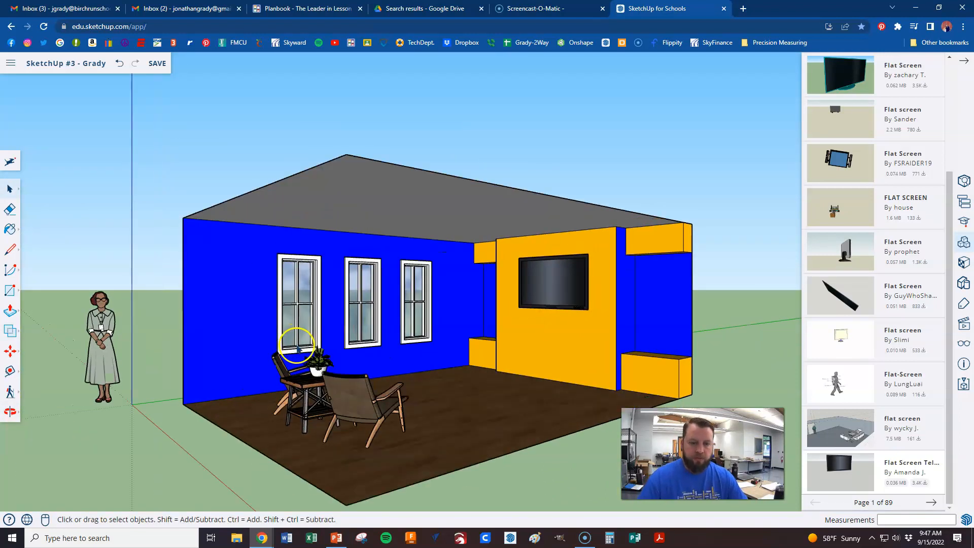
scroll(297, 346, "up", 2)
middle_click_drag(574, 331, 519, 333)
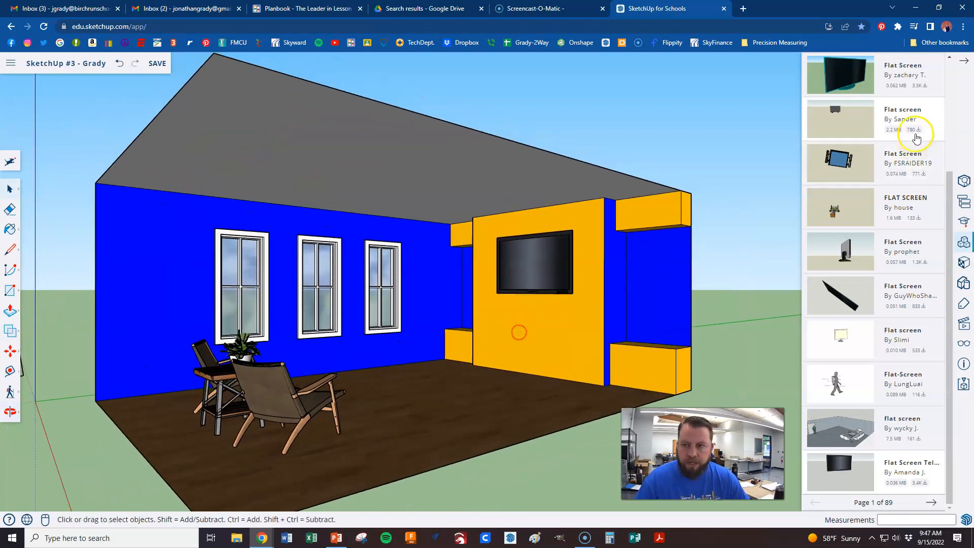
Close the components library and save the model, purging all unused items.
left_click(964, 61)
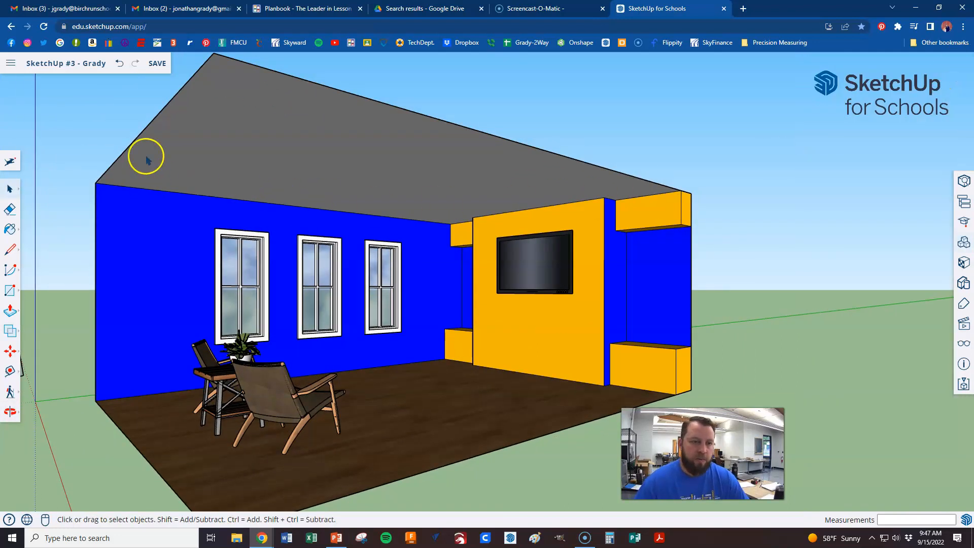
left_click(159, 64)
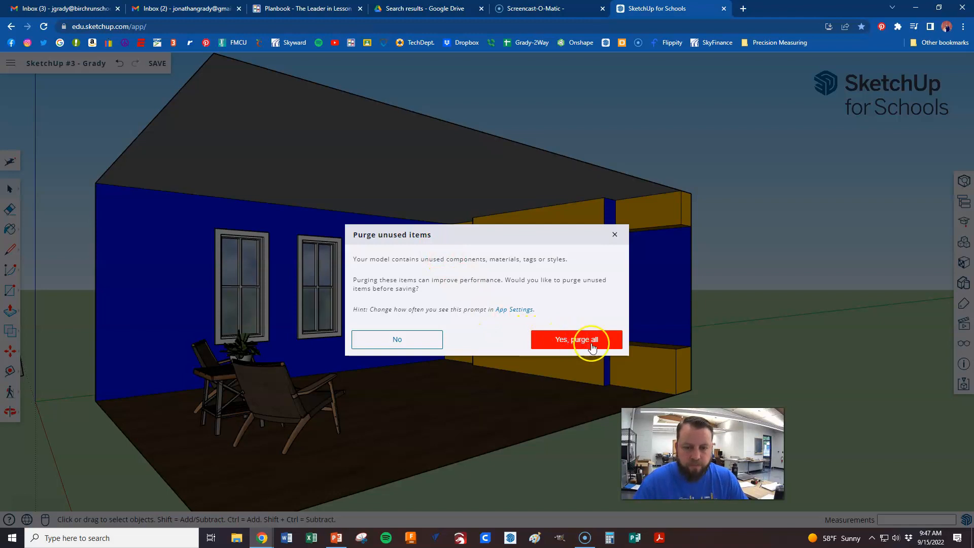
left_click(582, 305)
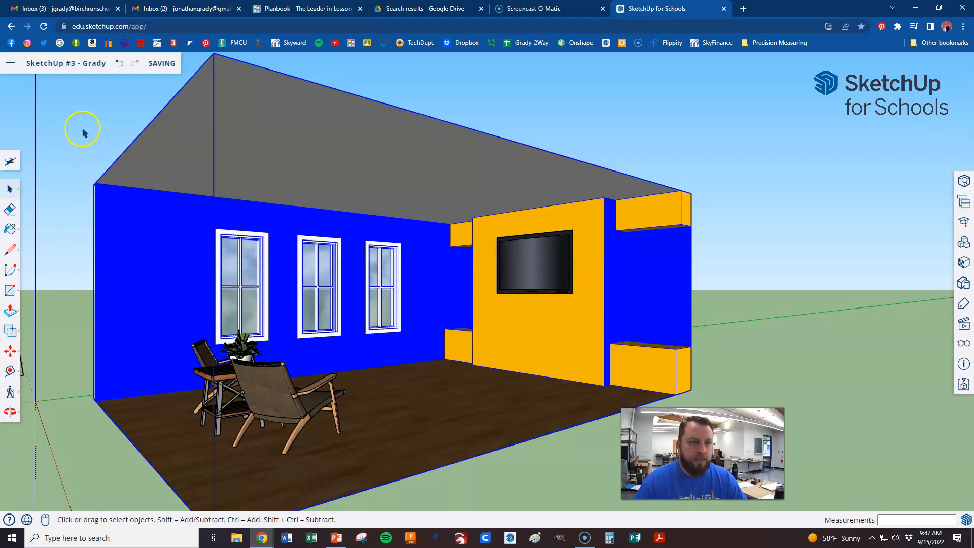
Start a PNG download of the model and frame the whole room with the standing figure in the export preview.
left_click(10, 64)
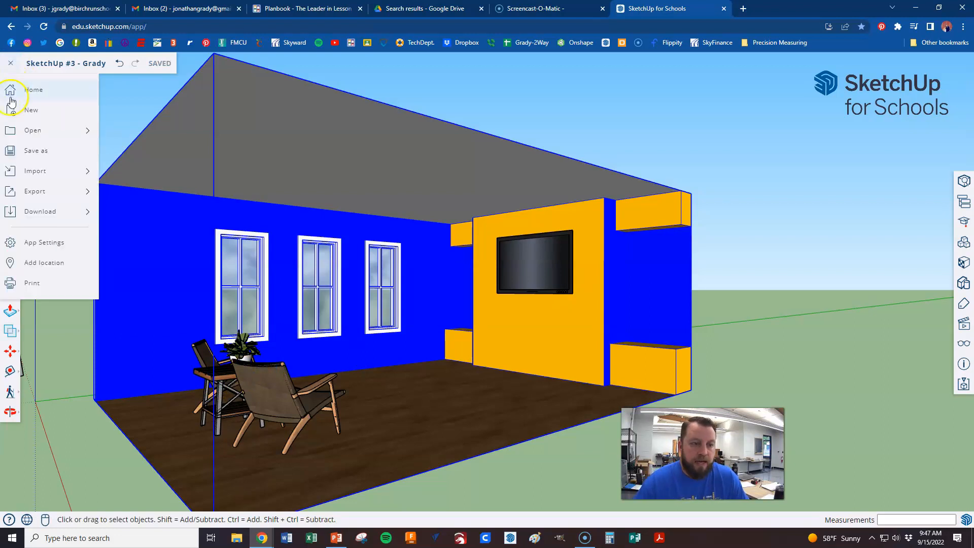
mouse_move(54, 216)
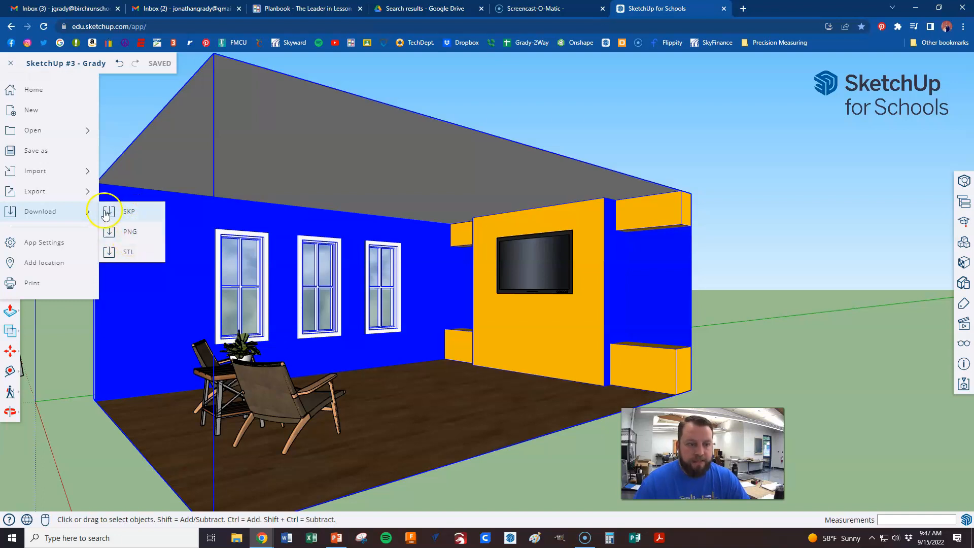
left_click(127, 236)
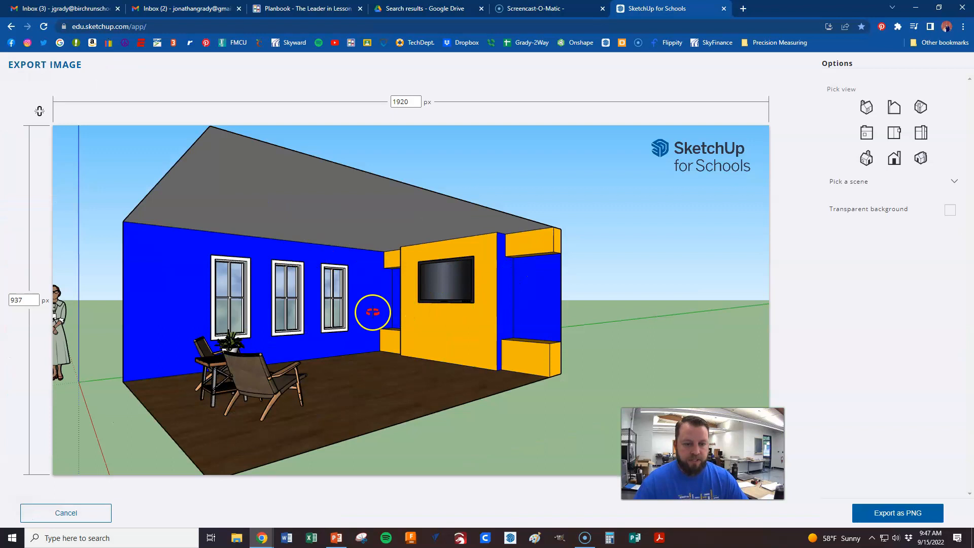
left_click_drag(282, 324, 199, 323)
middle_click_drag(199, 324, 261, 316)
scroll(261, 315, "down", 1)
middle_click_drag(439, 335, 339, 360)
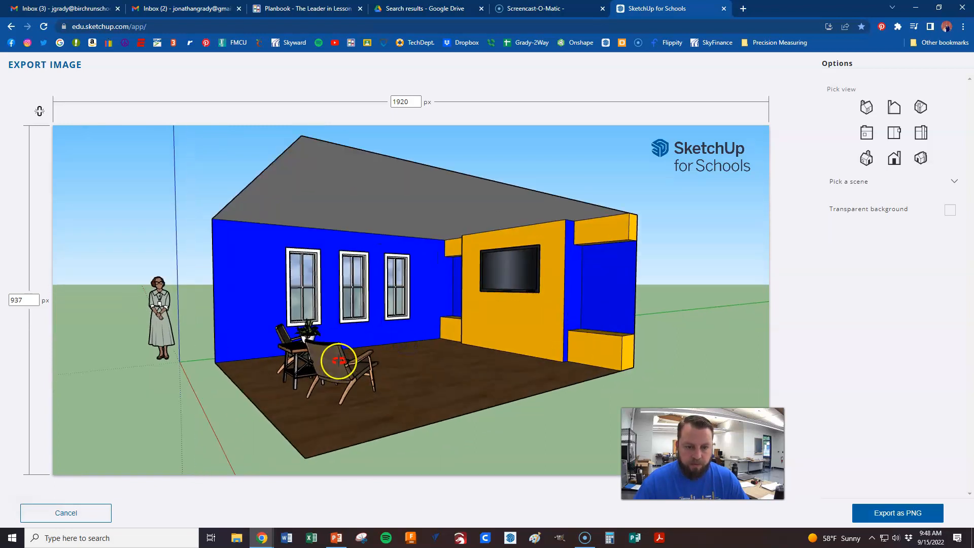
scroll(381, 299, "up", 1)
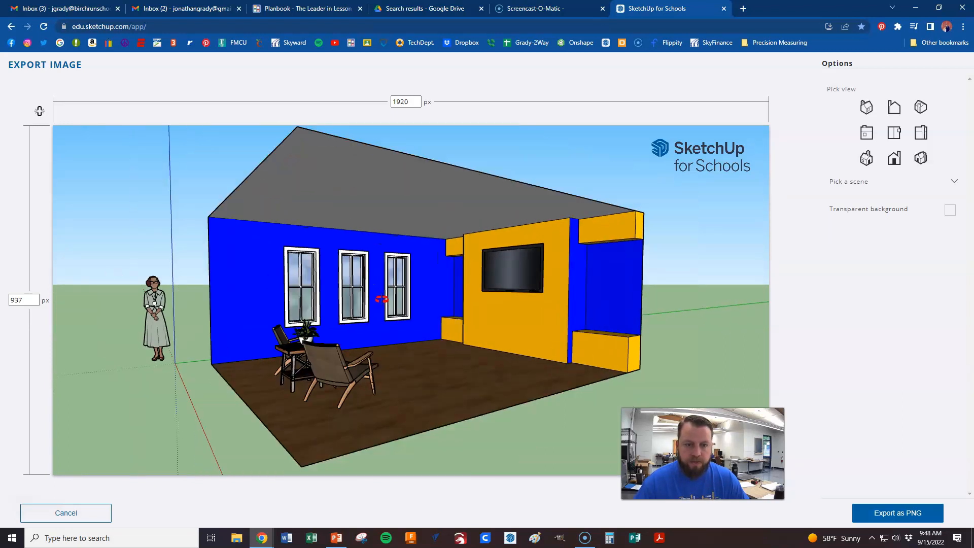
middle_click_drag(495, 312, 438, 316)
scroll(437, 315, "down", 3)
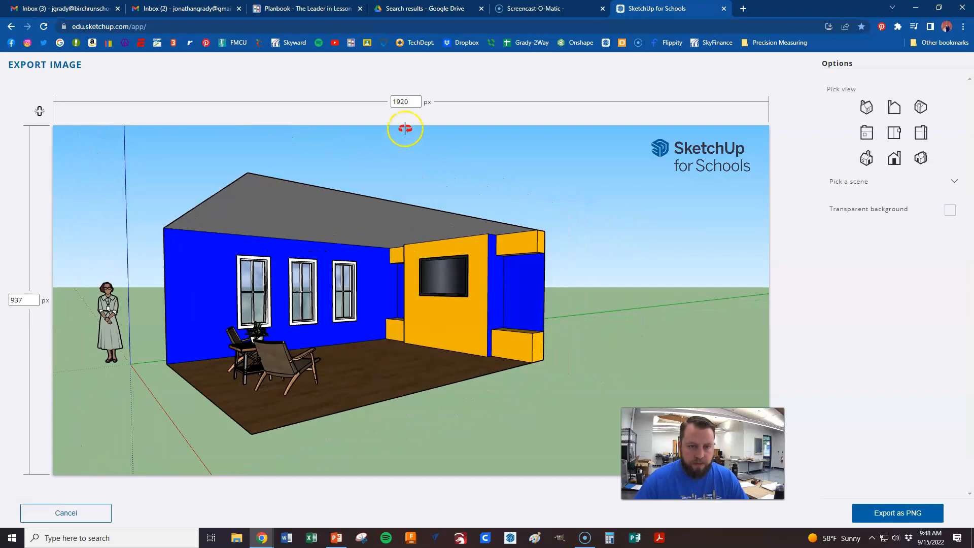
Set the export image width to 1400 px after trying 1600 px, and reframe the room to fill the image.
left_click(404, 101)
type("16")
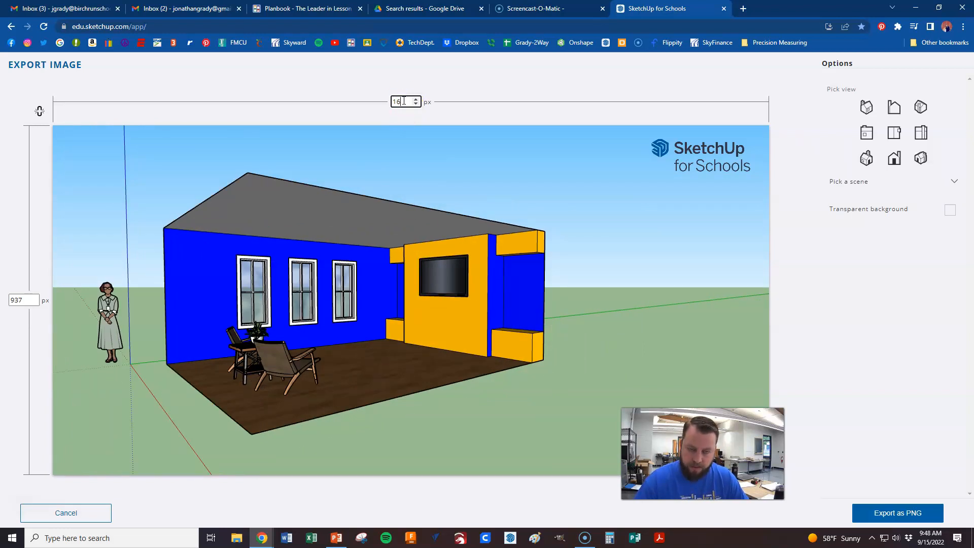
type("00")
left_click(412, 87)
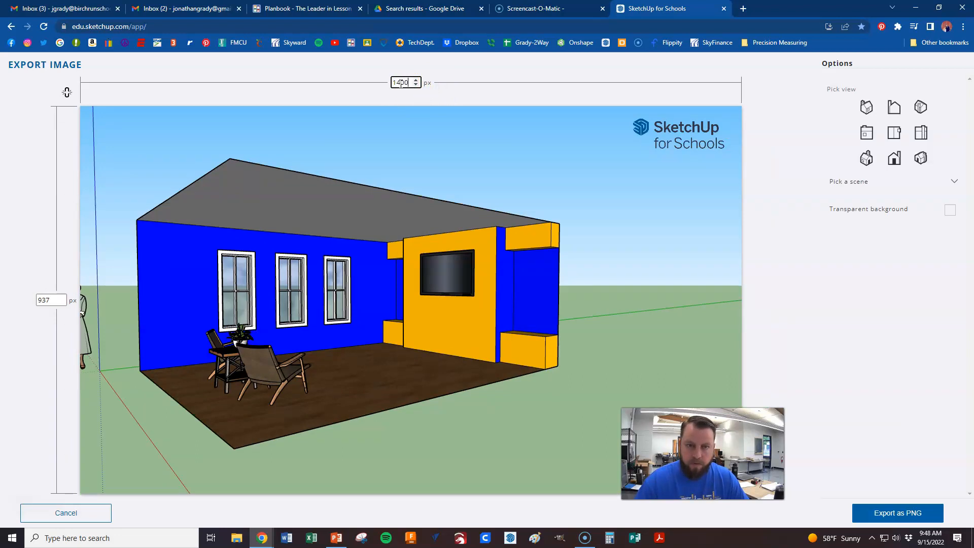
left_click_drag(300, 294, 275, 315)
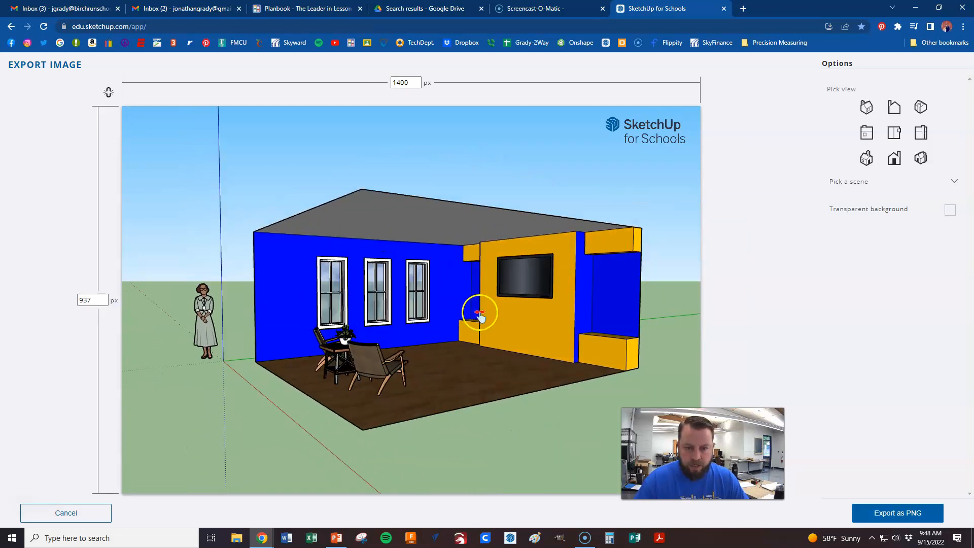
scroll(600, 294, "up", 2)
left_click_drag(460, 323, 392, 352)
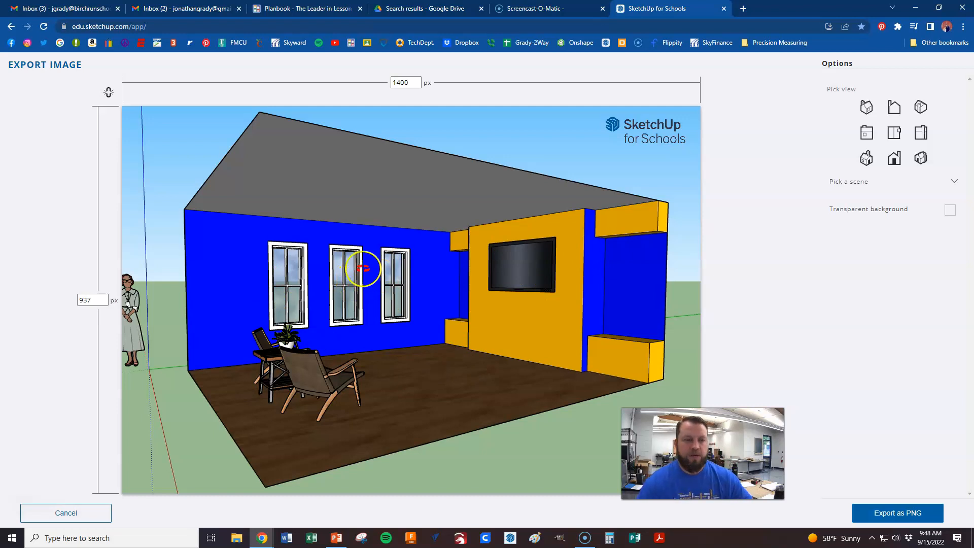
Export the image as PNG and save it in the Downloads folder under the suggested file name.
left_click(896, 513)
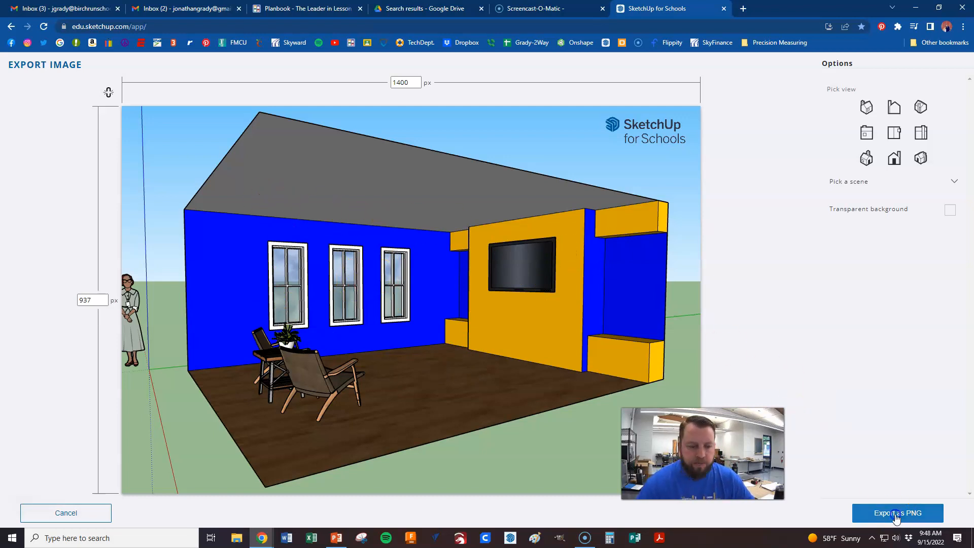
left_click(550, 317)
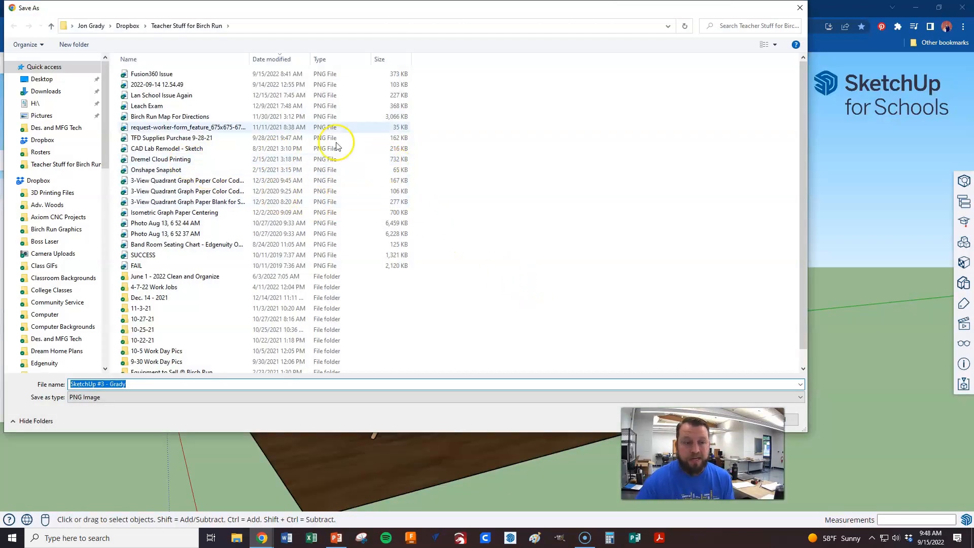
left_click(46, 92)
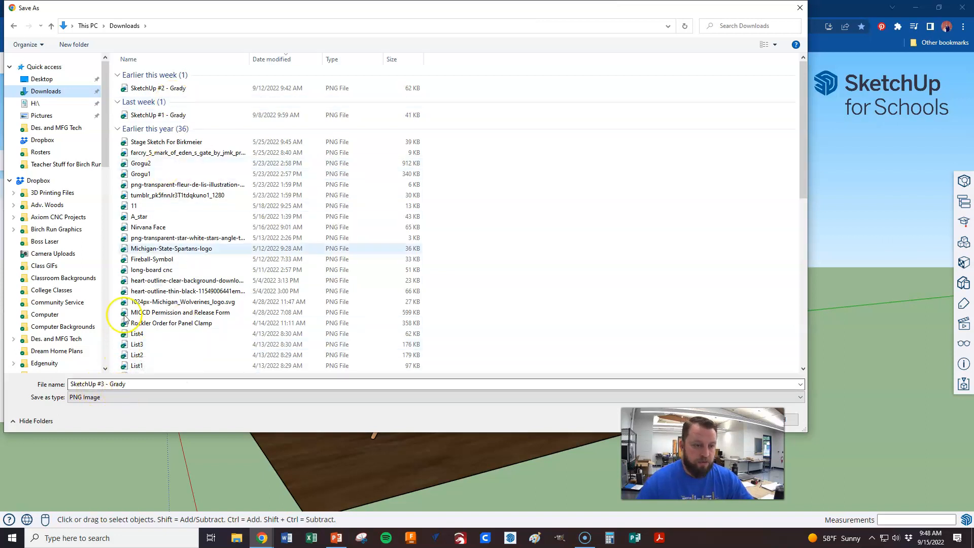
left_click_drag(682, 446, 863, 448)
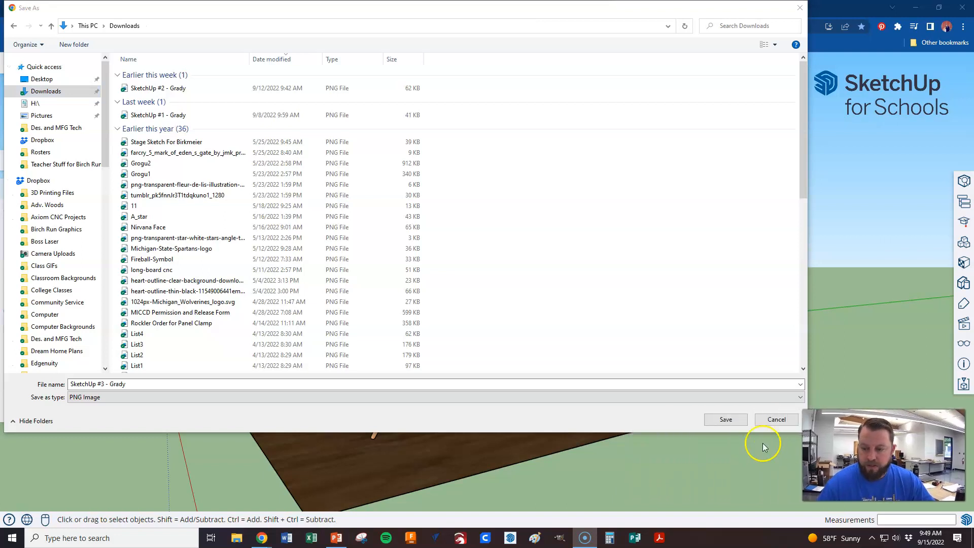
left_click(725, 420)
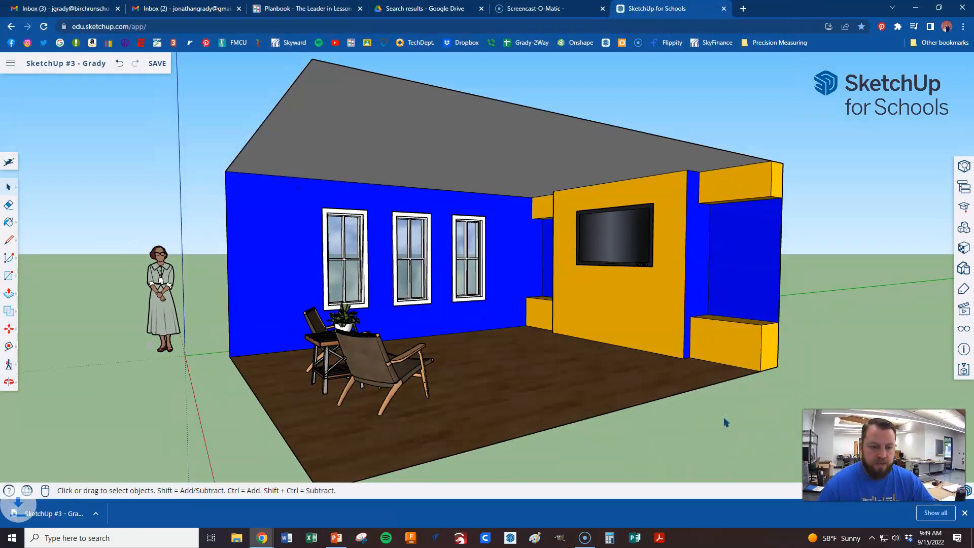